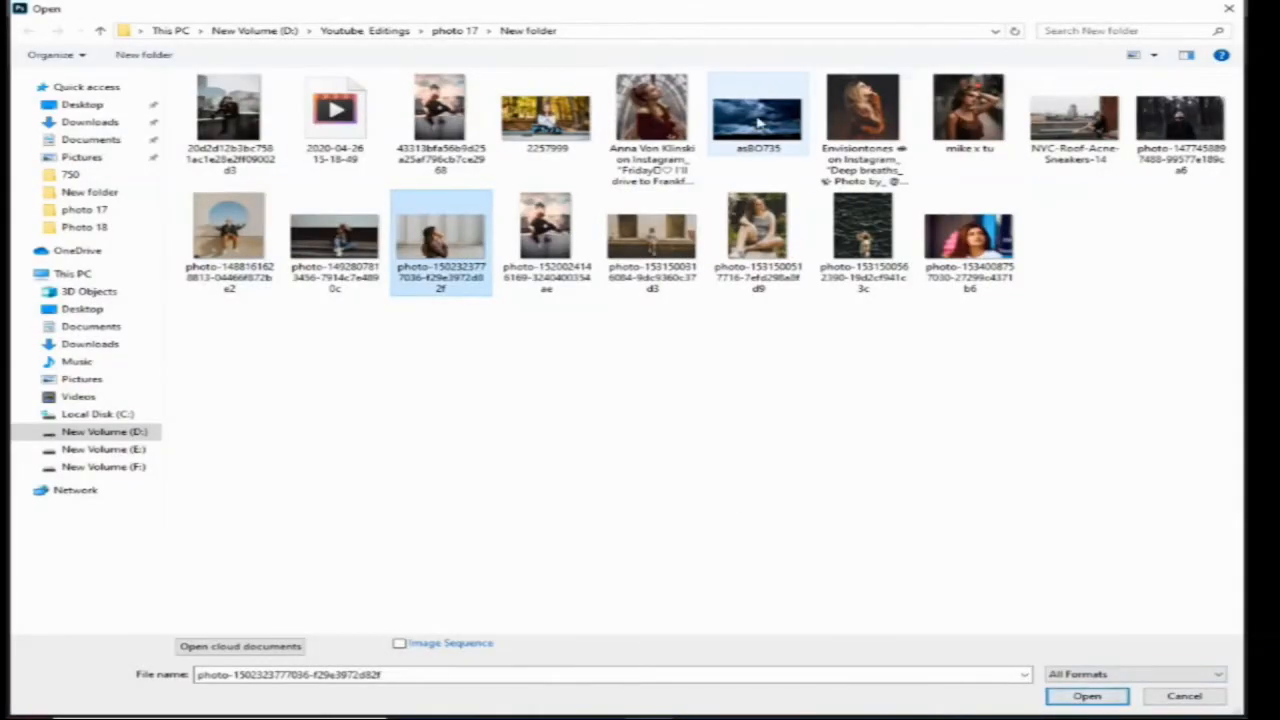
Step: Open the storm-sky image asBO735 alongside the portrait photo
double_click(760, 112)
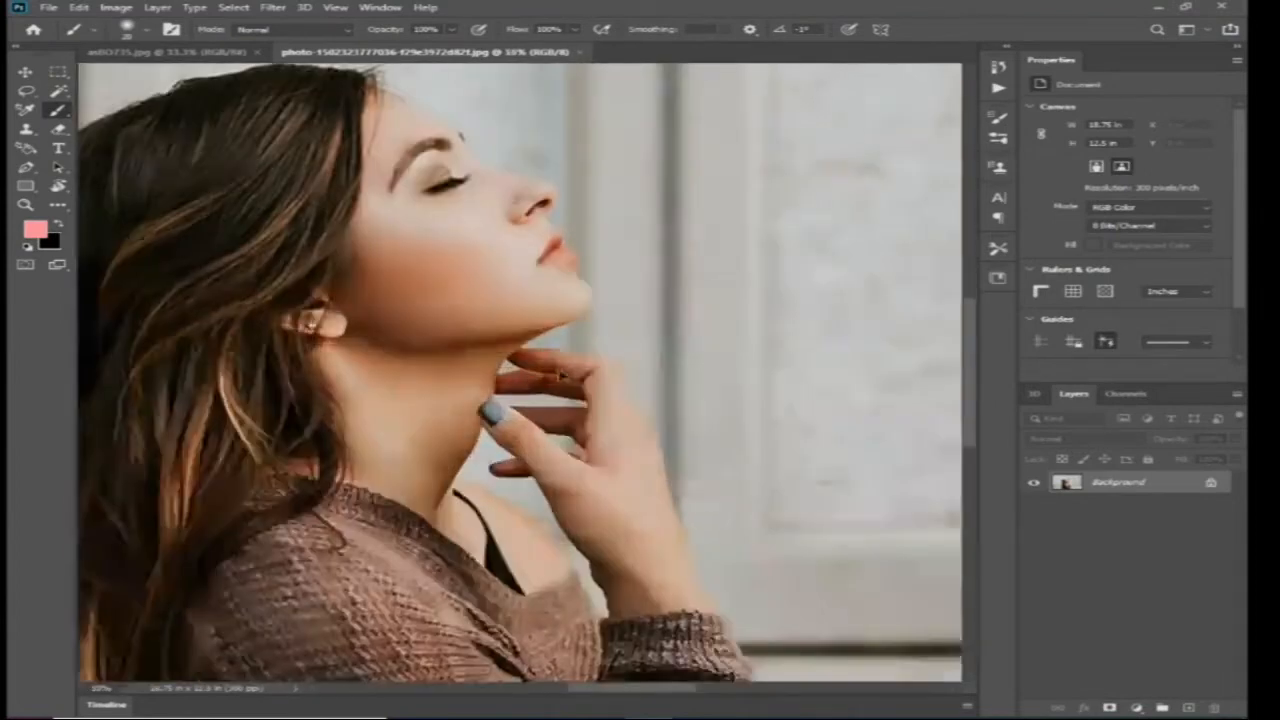
key(w)
key(shift+w)
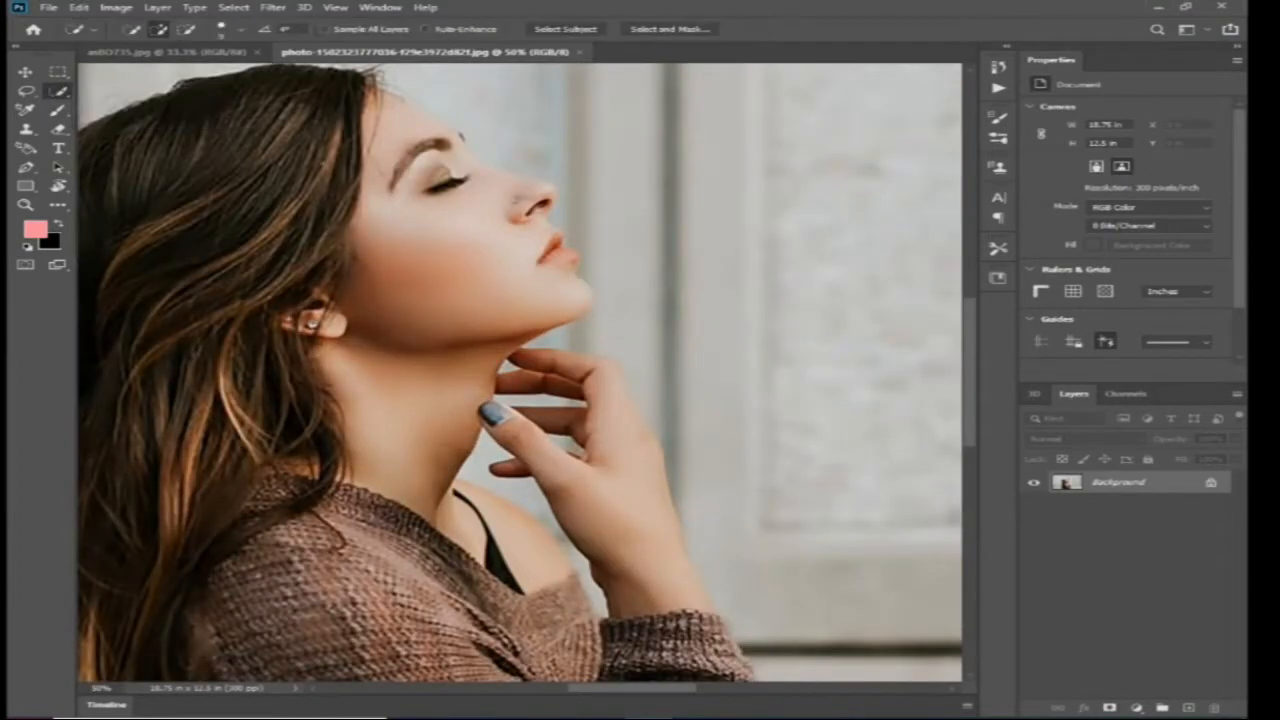
drag(484, 218, 450, 400)
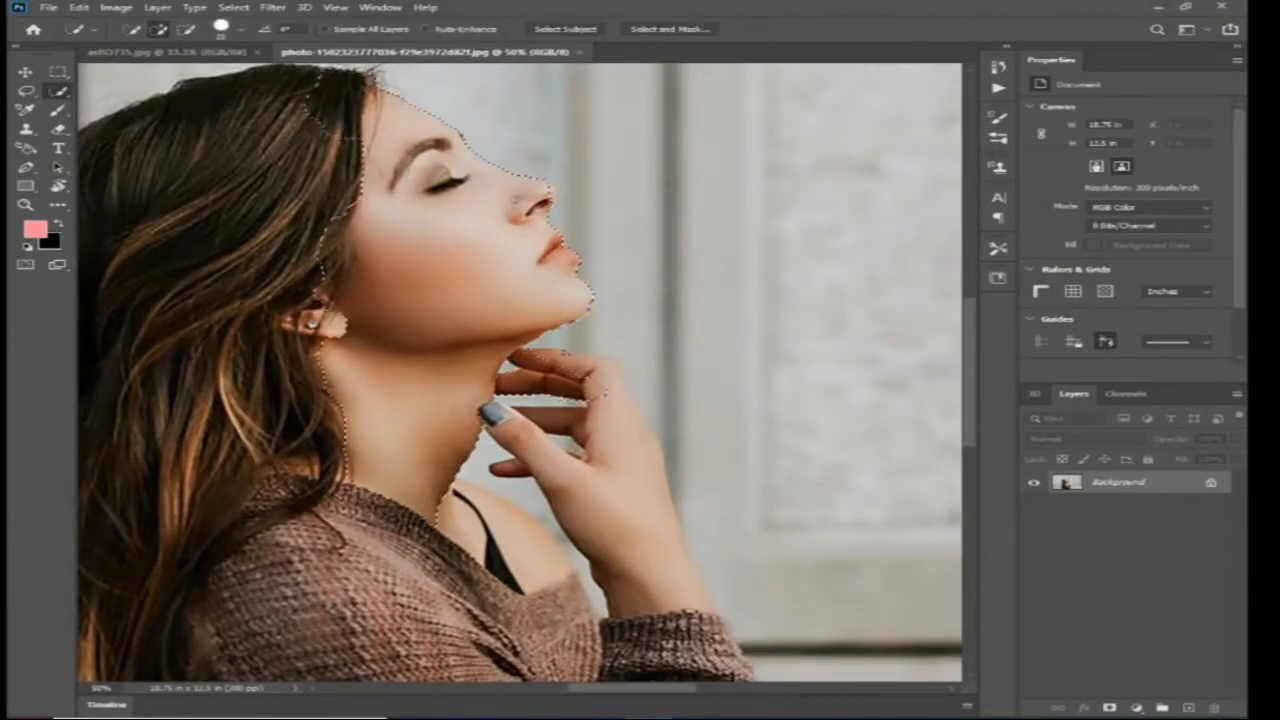
drag(600, 385, 640, 469)
key(ctrl+d)
Step: Trace a Pen tool path along the woman's profile from the hairline over the forehead, nose and lips to the chin
key(p)
scroll(383, 92, up, 2)
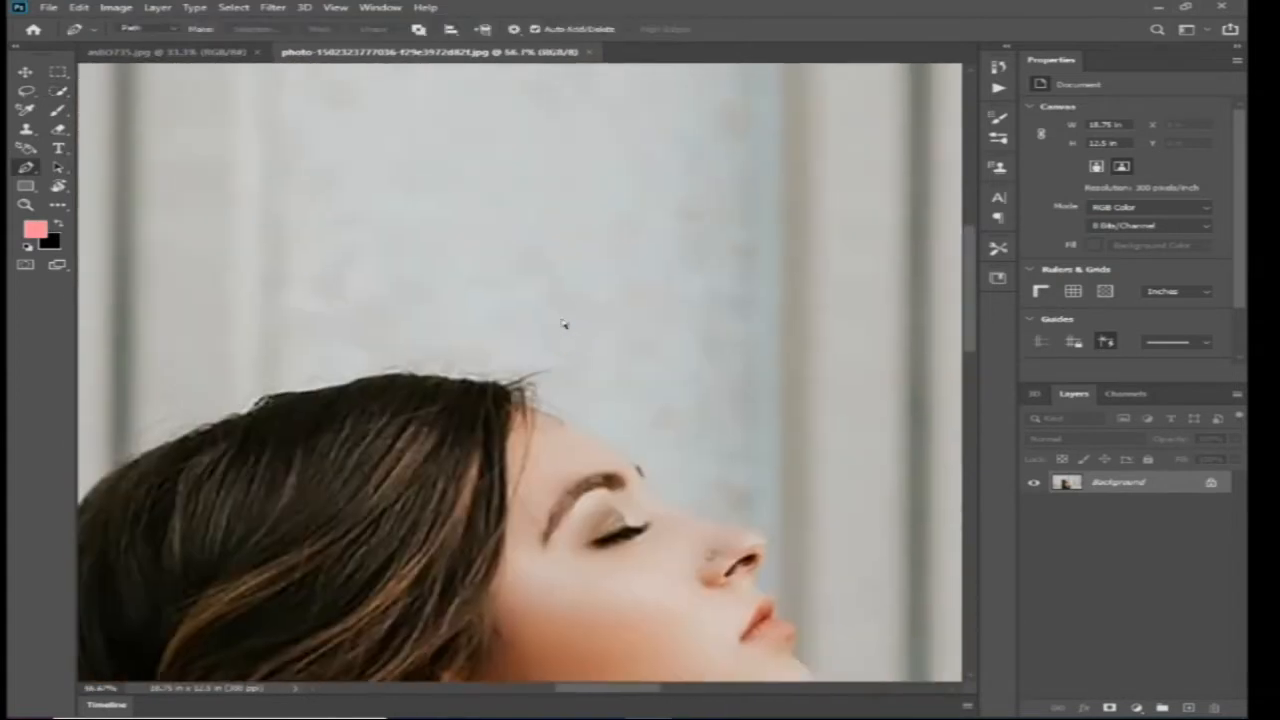
drag(562, 387, 628, 417)
drag(679, 449, 690, 467)
mouse_move(728, 513)
mouse_down()
mouse_move(749, 521)
mouse_move(611, 375)
mouse_move(702, 398)
mouse_up()
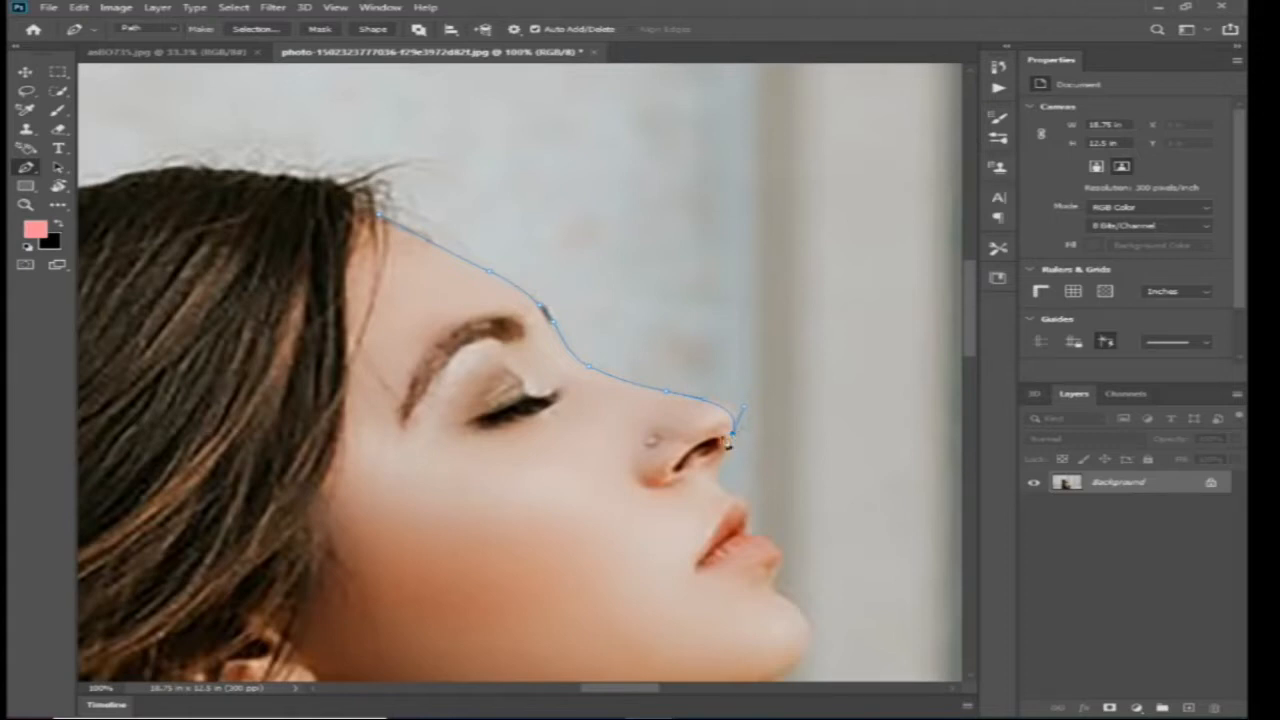
scroll(727, 470, down, 2)
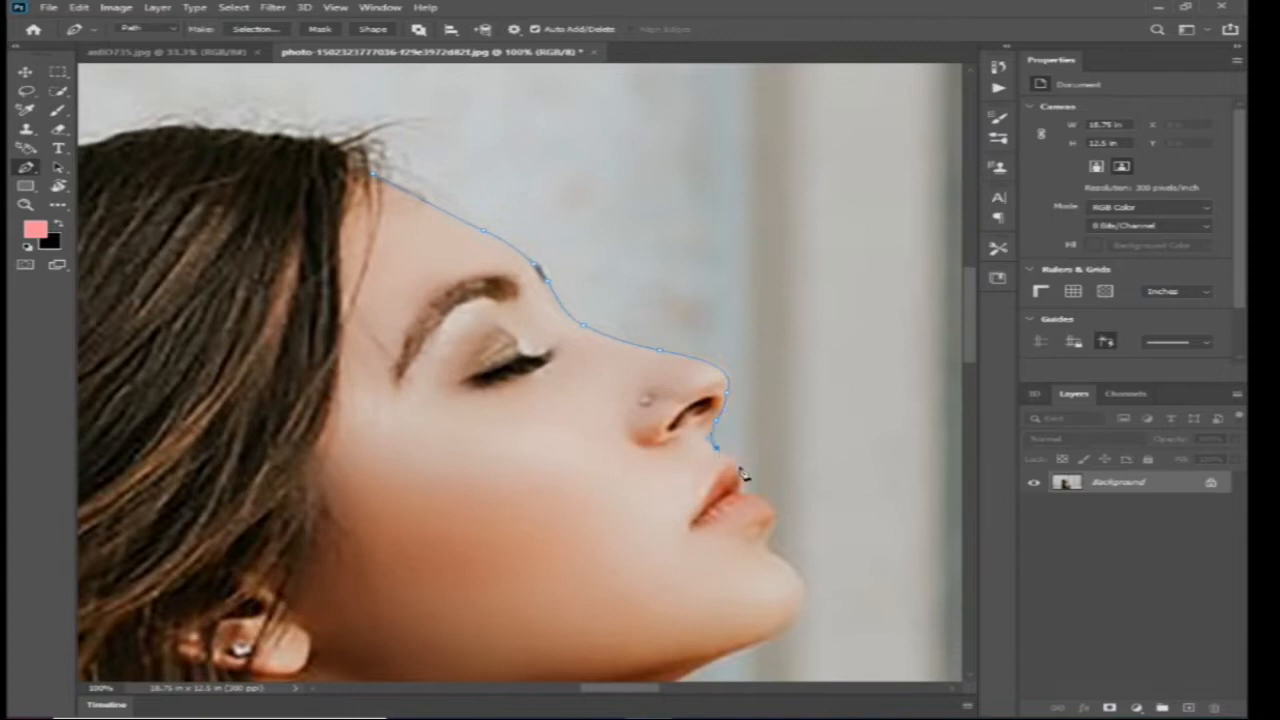
scroll(826, 581, down, 2)
drag(805, 564, 721, 454)
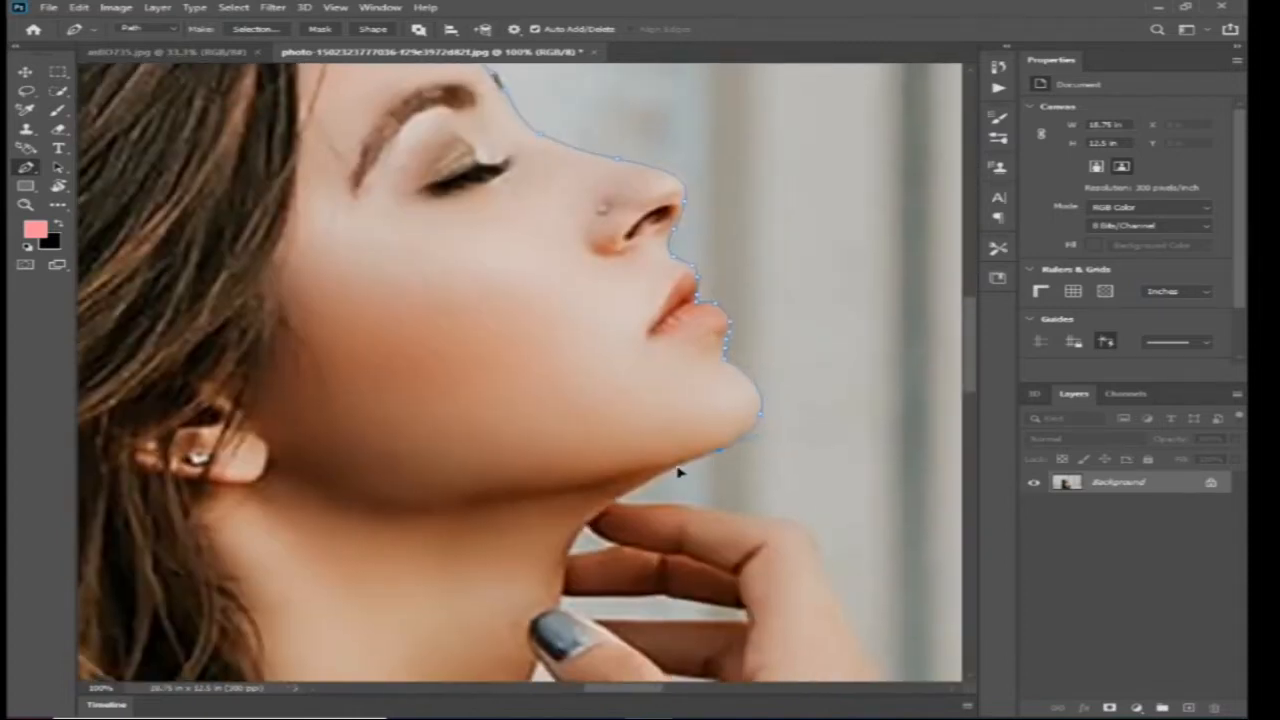
Step: Continue the path from under the chin around the raised hand and down the forearm to the sweater cuff
click(750, 516)
click(800, 533)
drag(832, 590, 706, 469)
drag(728, 511, 768, 578)
drag(777, 590, 720, 327)
drag(737, 441, 748, 468)
drag(783, 560, 787, 574)
drag(813, 617, 610, 268)
click(612, 298)
Step: Extend the path around the cuff and along the outer edge of the upper part of the sleeve
drag(634, 310, 642, 322)
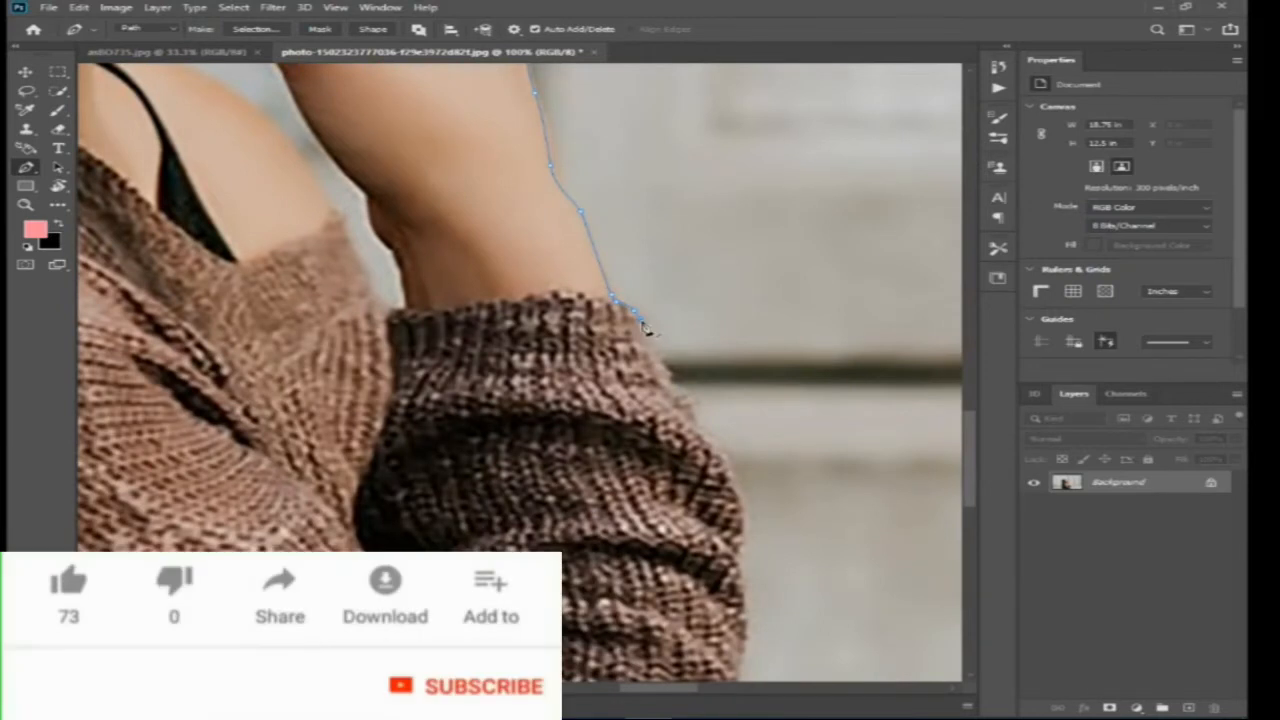
click(660, 372)
click(676, 396)
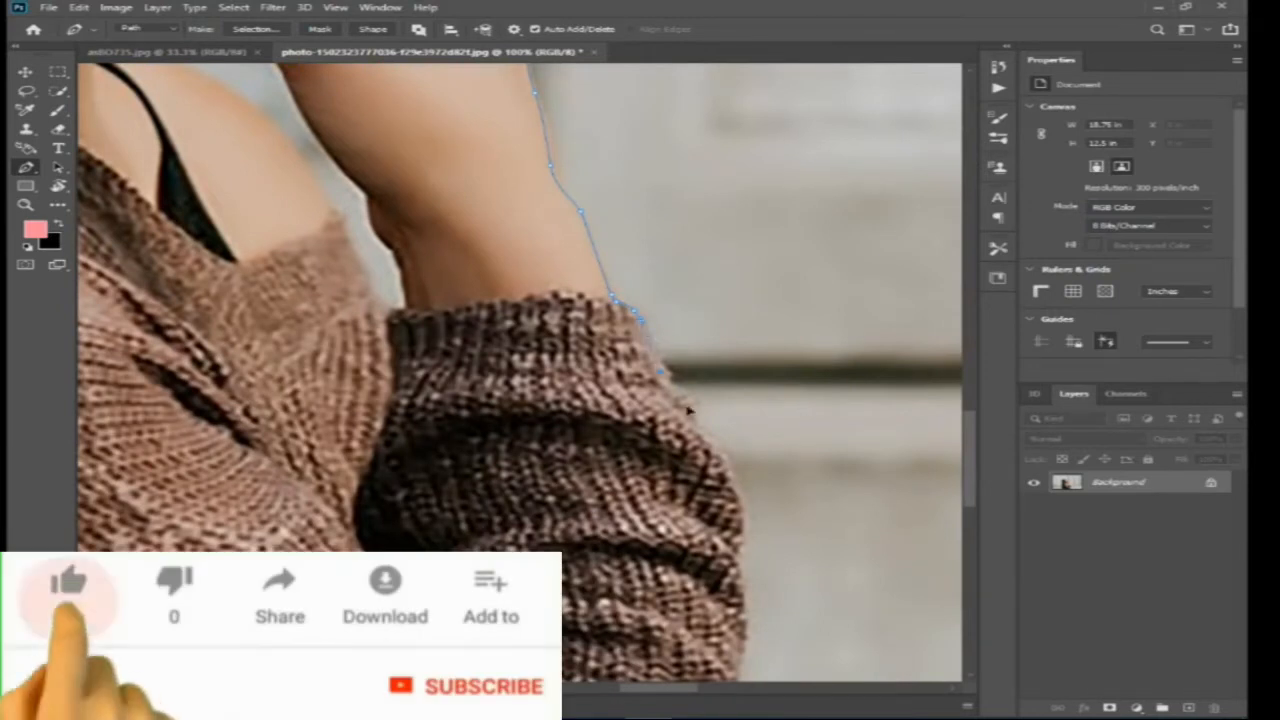
click(692, 416)
click(707, 445)
drag(723, 467, 733, 484)
drag(746, 638, 746, 626)
drag(676, 384, 676, 149)
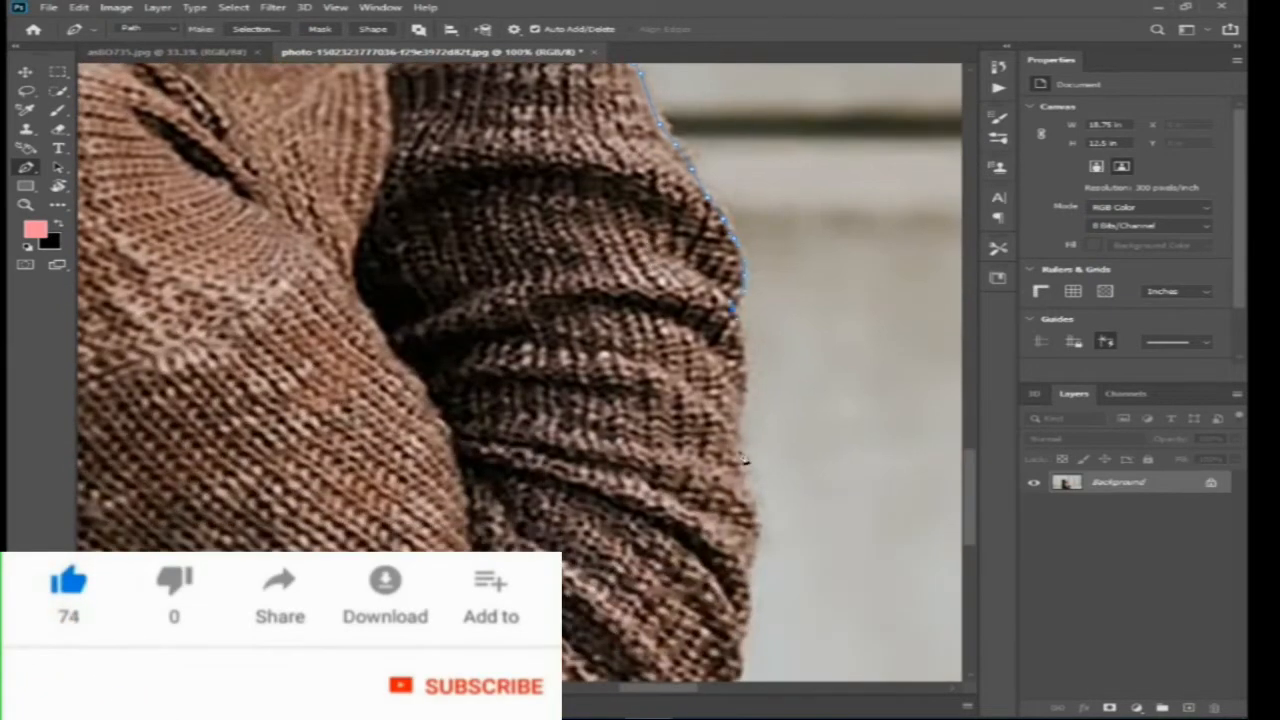
Step: Follow the lower sleeve's outer edge with path points around the elbow towards the photo's lower edge
drag(720, 499, 705, 281)
click(725, 221)
click(729, 244)
click(737, 264)
click(741, 287)
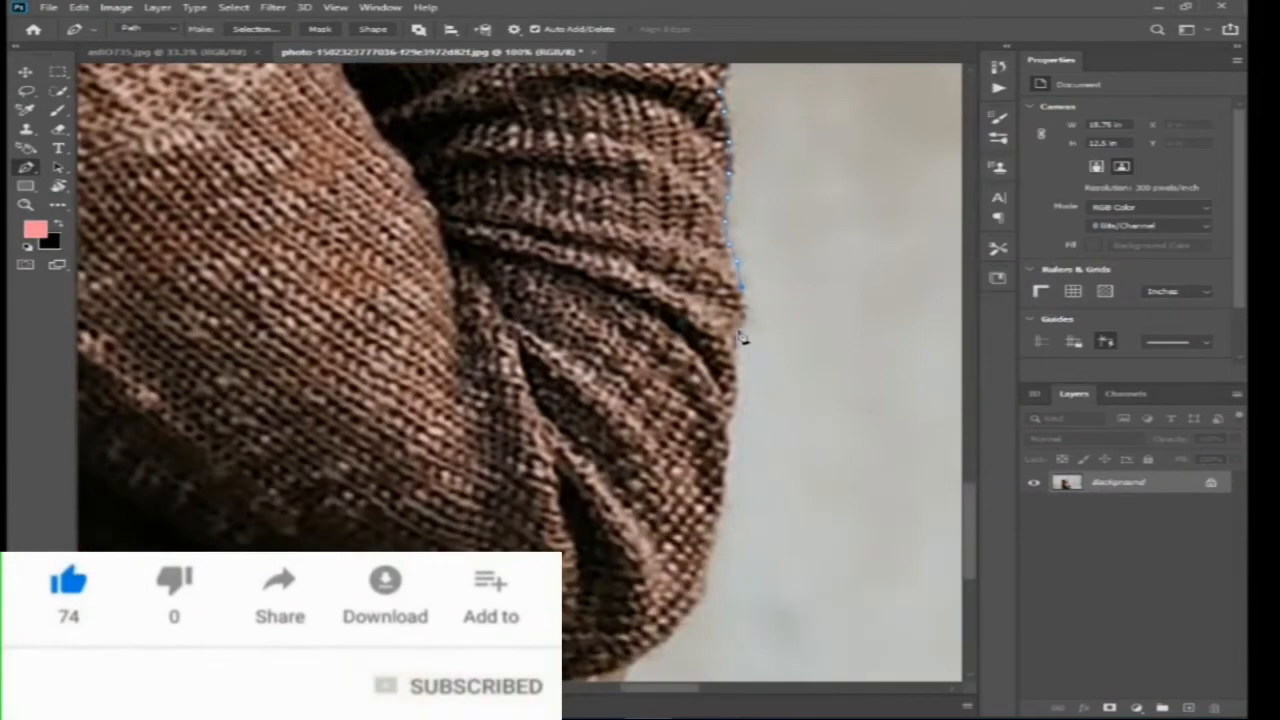
click(738, 330)
click(730, 365)
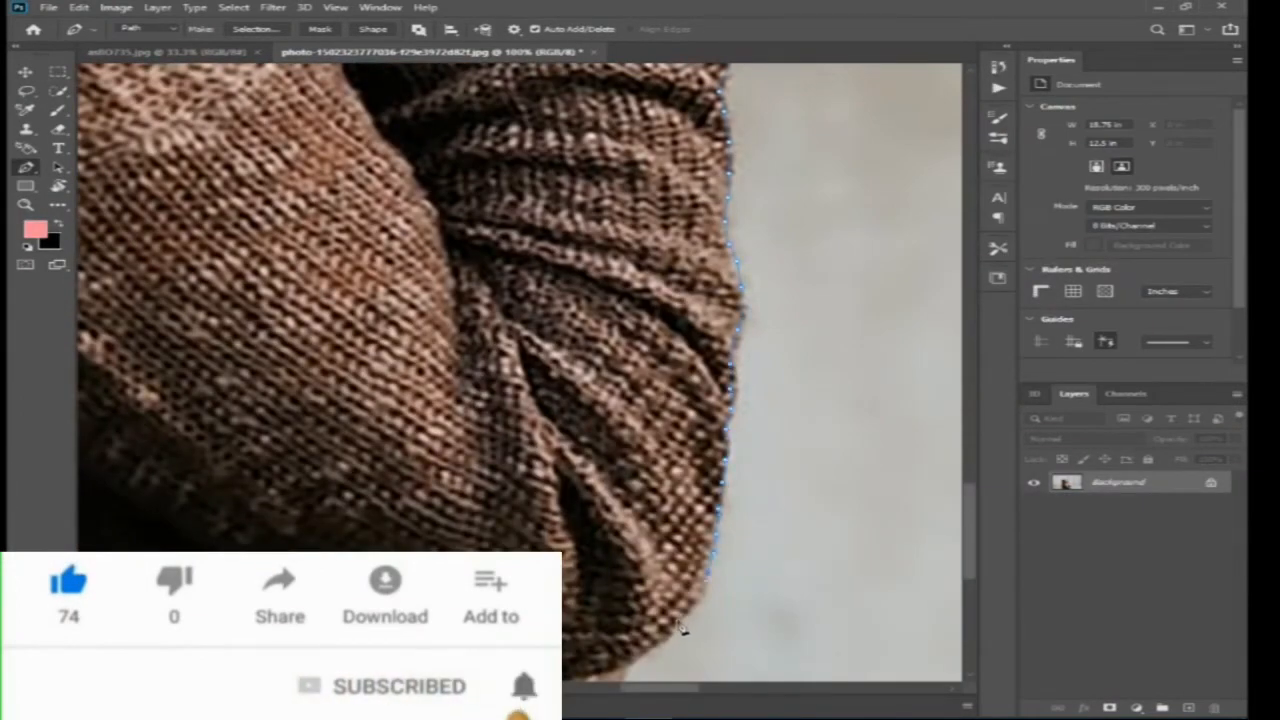
drag(674, 640, 650, 443)
Step: Carry the path across the photo's lower edge and up the back of the sweater to the hair tips
drag(120, 536, 534, 516)
click(434, 509)
drag(705, 473, 103, 414)
key(ctrl+z)
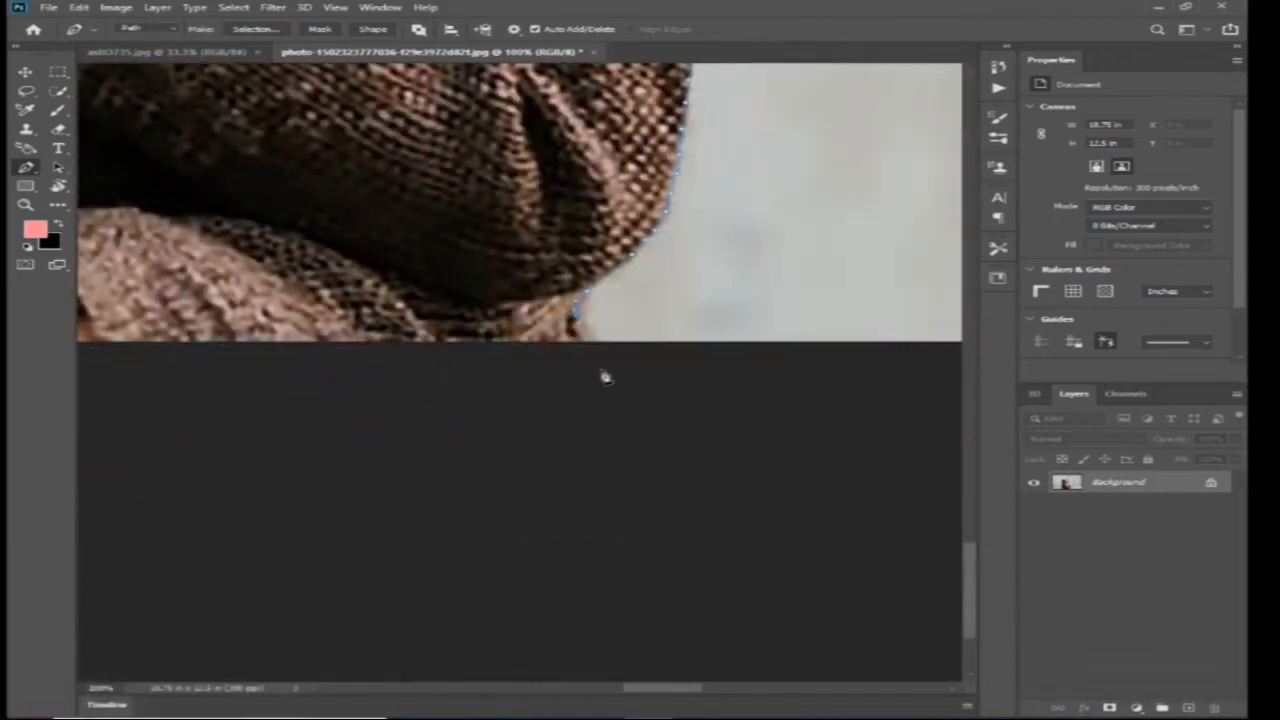
drag(200, 360, 452, 383)
click(437, 441)
click(454, 401)
click(449, 335)
click(450, 315)
click(455, 266)
click(461, 246)
Step: Trace the path upward along the back edge of the long hair, leaving out the loose strands
drag(422, 243, 482, 365)
click(482, 365)
click(420, 336)
drag(400, 275, 565, 505)
drag(441, 299, 465, 545)
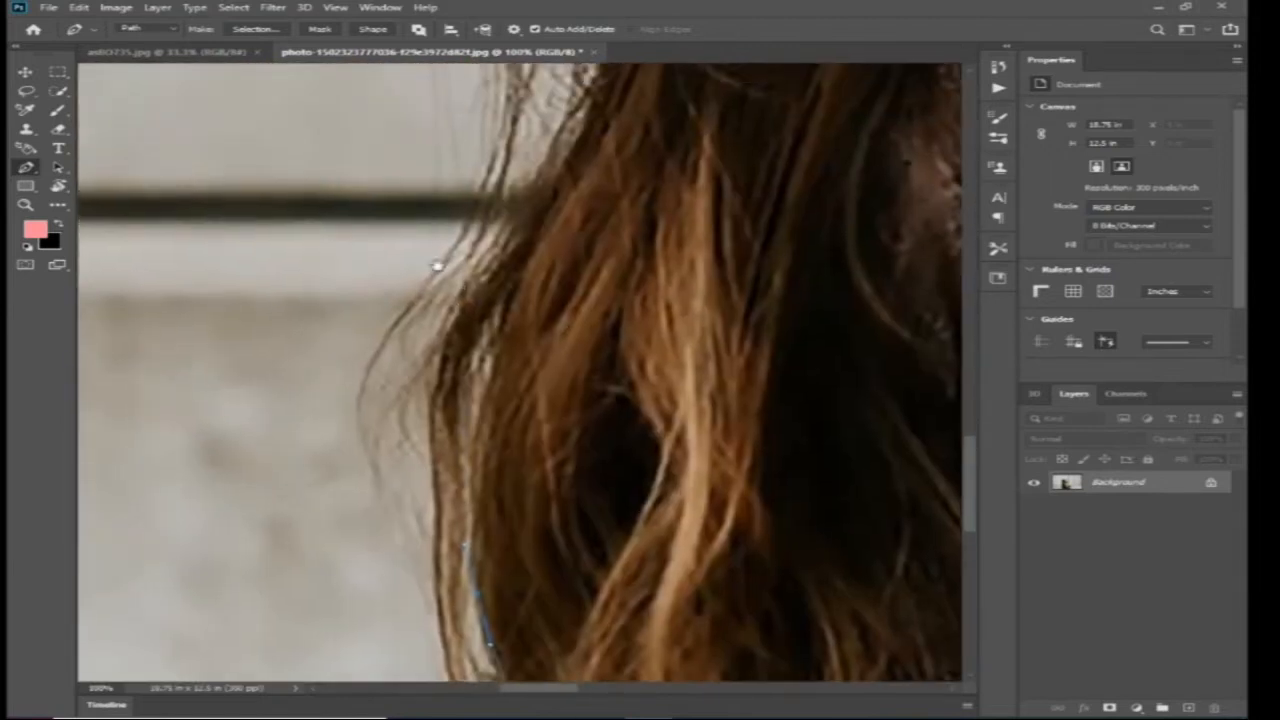
drag(456, 275, 470, 545)
drag(491, 486, 500, 460)
drag(557, 263, 560, 434)
Step: Continue the path up the back of the head and over the crown
drag(593, 440, 598, 394)
drag(583, 249, 646, 552)
drag(666, 527, 666, 492)
drag(608, 289, 463, 349)
drag(372, 301, 457, 260)
click(542, 227)
click(599, 195)
click(653, 184)
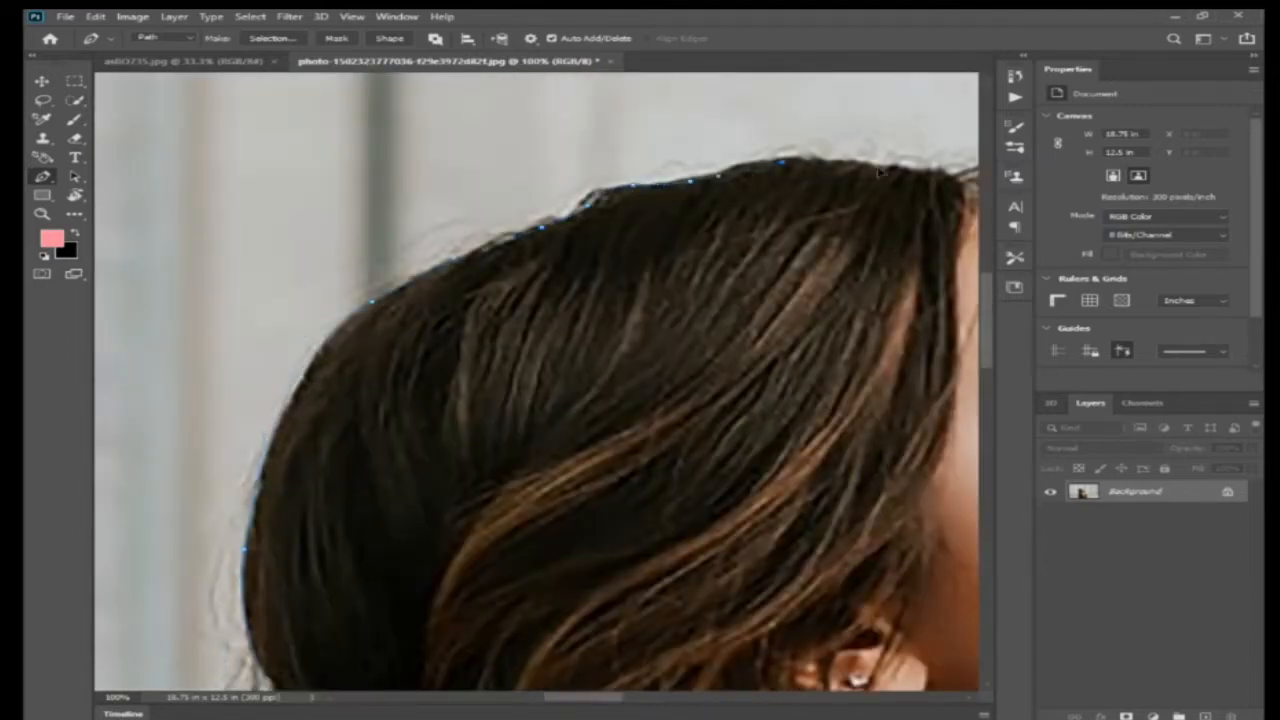
Step: Finish the path along the top of the hair to the forehead hairline
drag(907, 173, 706, 179)
click(724, 184)
click(748, 180)
click(762, 189)
Step: Convert the path to a feathered selection and use it as a layer mask that isolates the woman
key(ctrl+Return)
key(ctrl+0)
key(shift+F6)
key(Return)
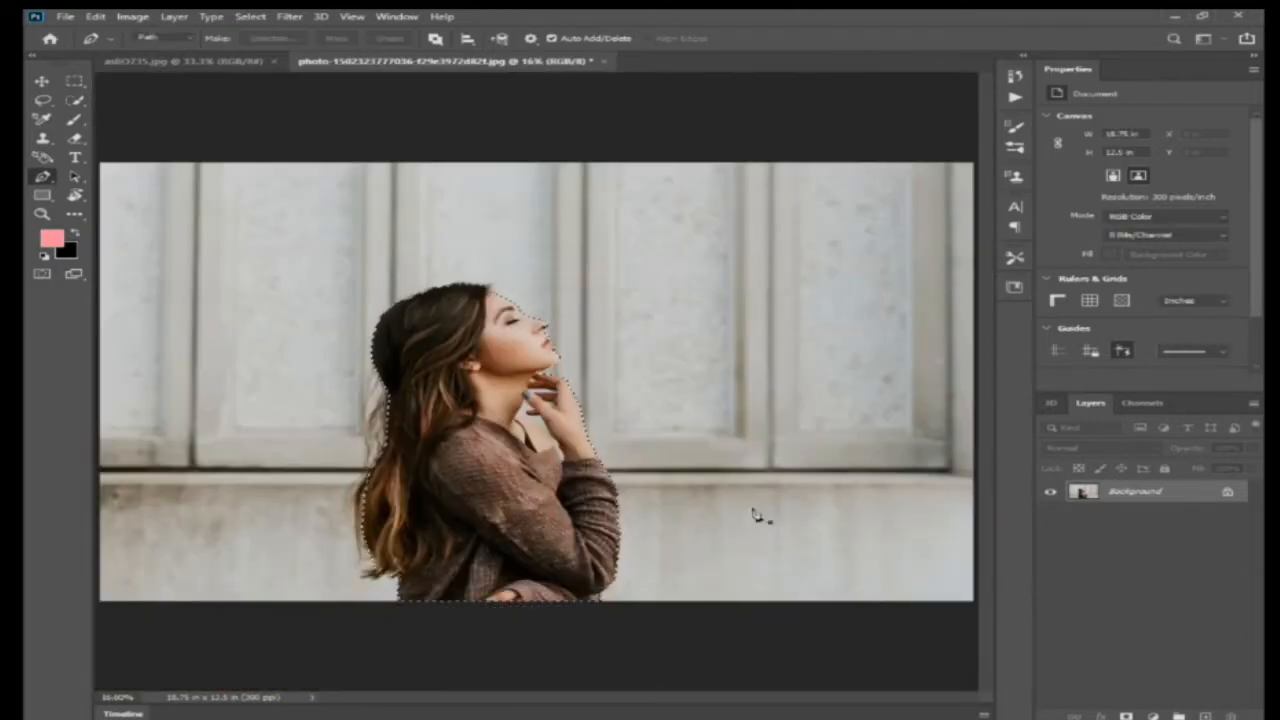
click(1126, 715)
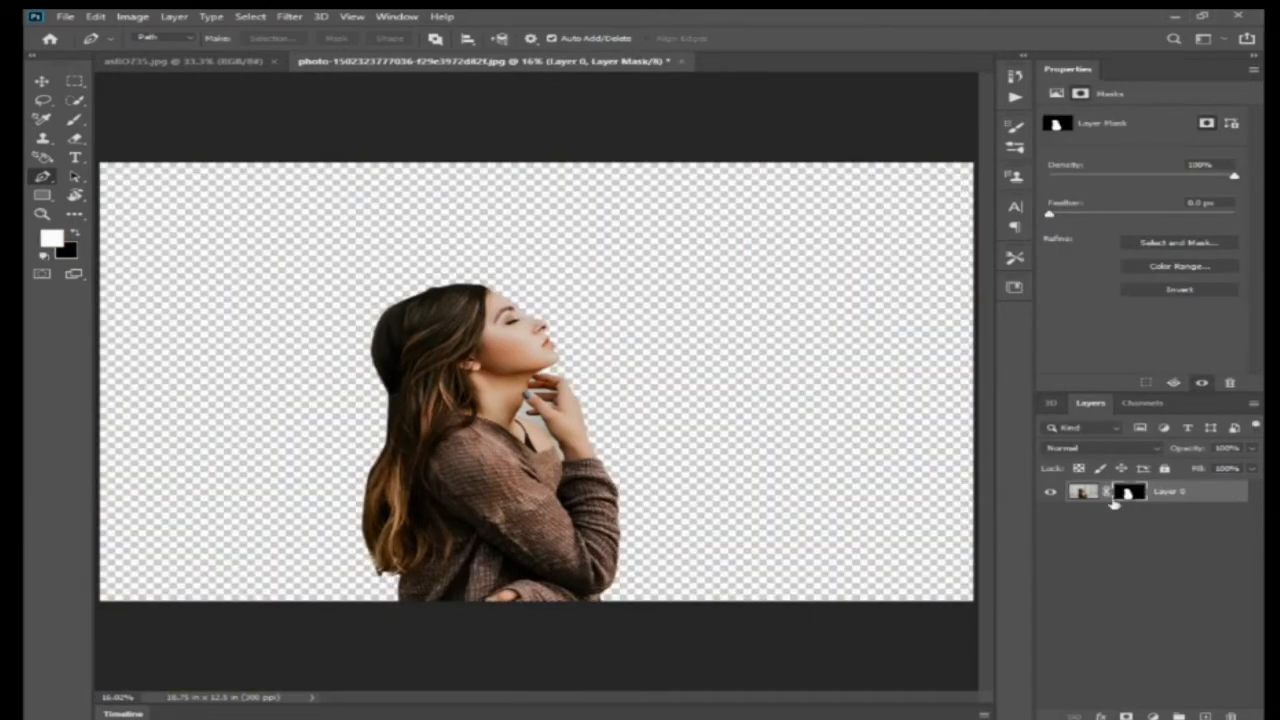
Step: Duplicate the masked layer, then paint the original Layer 0 mask white with a large brush to restore its background
key(ctrl+j)
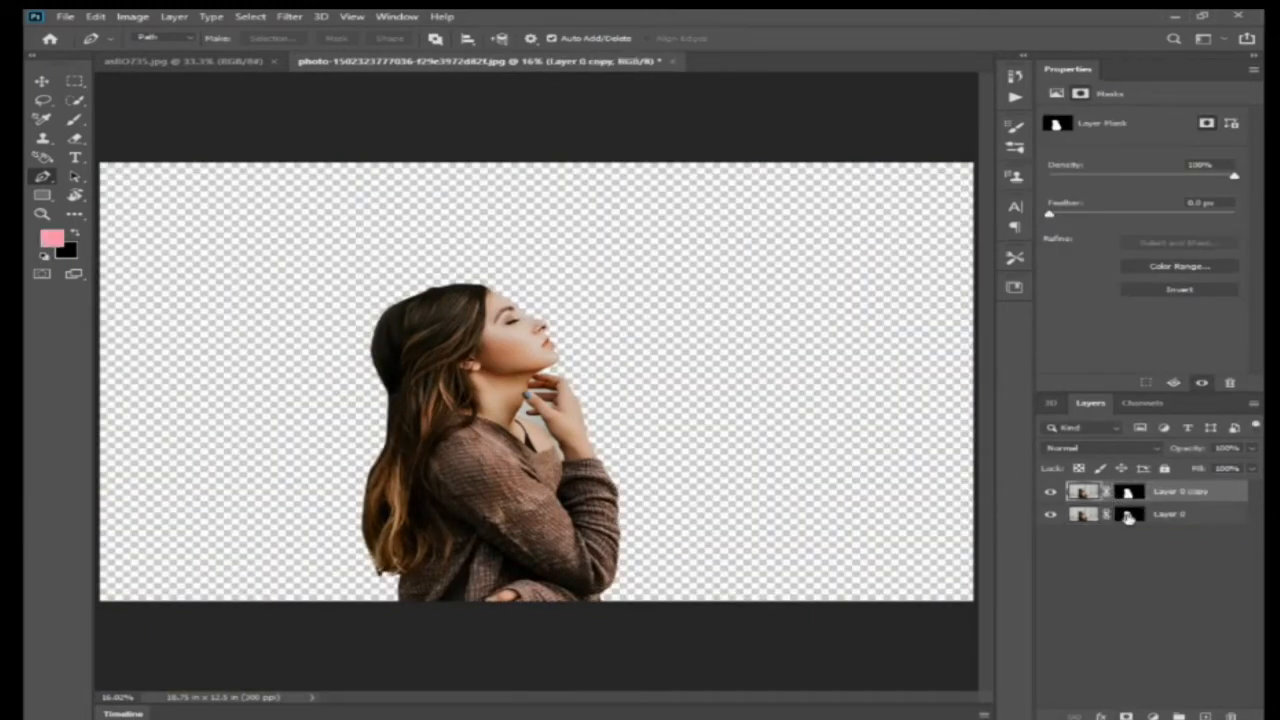
click(1128, 516)
key(b)
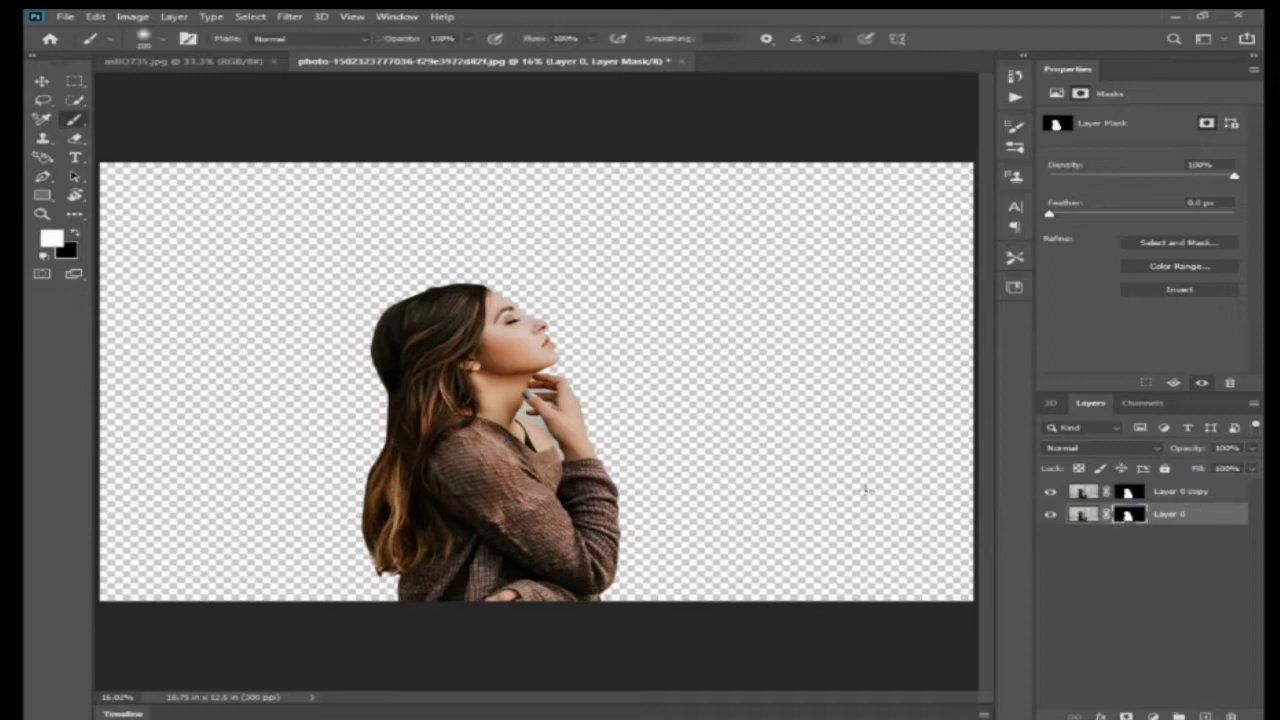
mouse_move(694, 197)
mouse_down()
mouse_move(829, 200)
mouse_move(200, 322)
mouse_move(694, 514)
mouse_move(600, 529)
mouse_move(874, 186)
mouse_up()
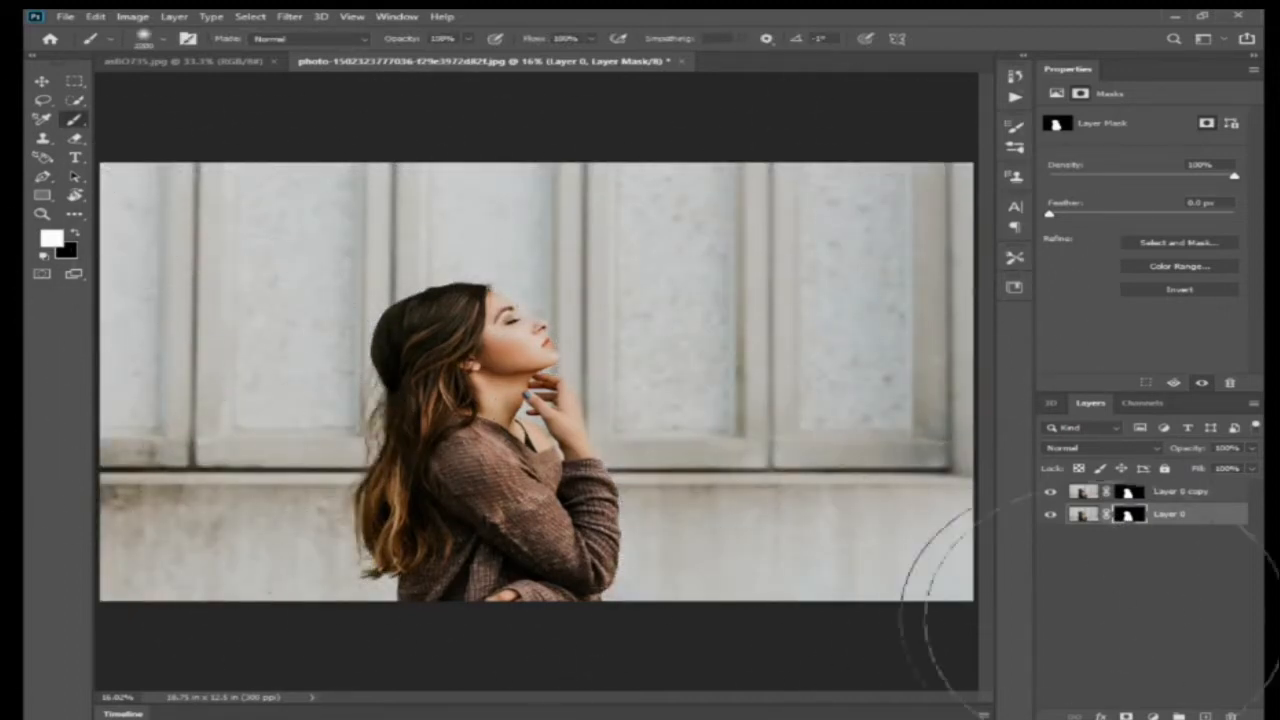
Step: Duplicate Layer 0 and merge the copy down, applying the layer mask
key(ctrl+j)
key(ctrl+e)
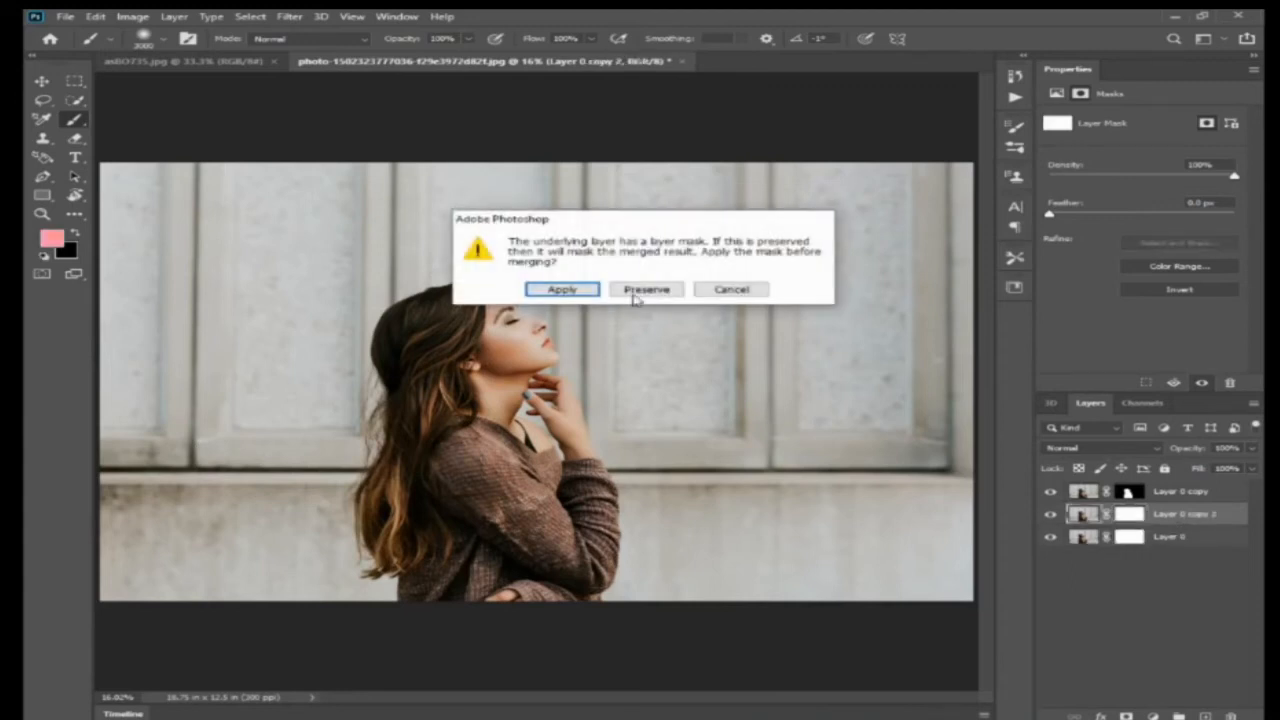
click(568, 289)
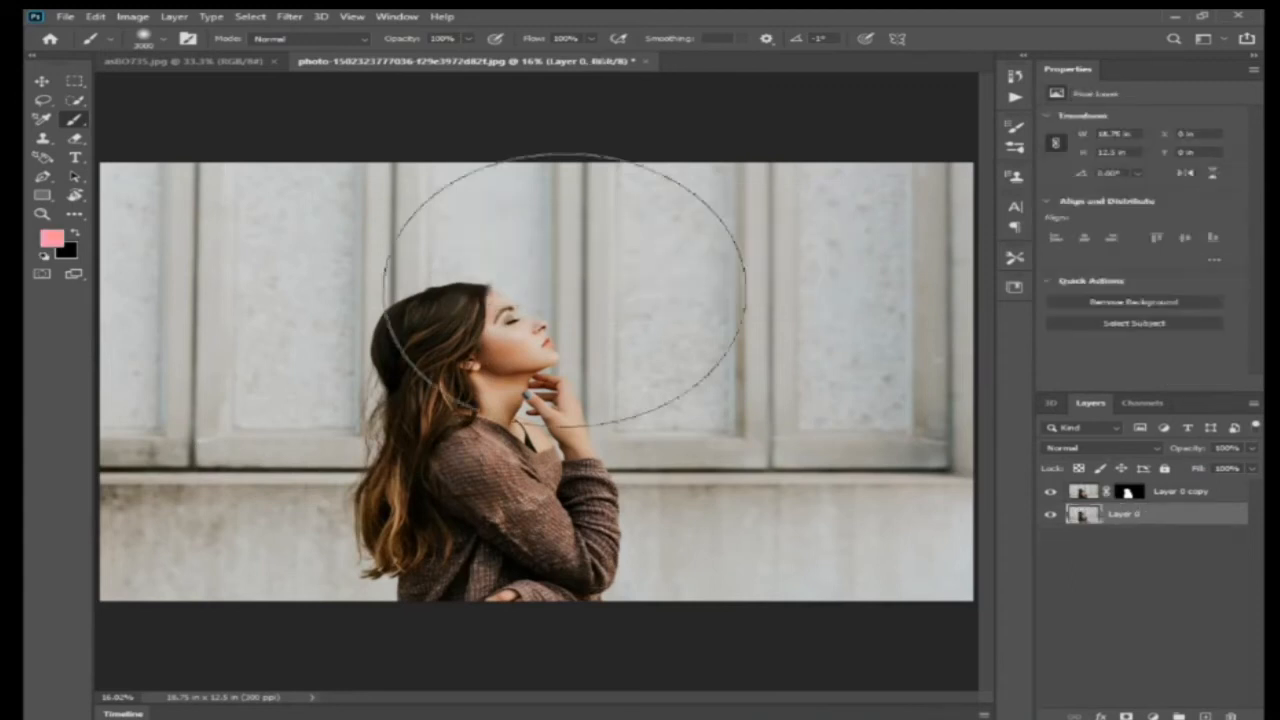
click(1127, 495)
right_click(1127, 495)
click(1128, 603)
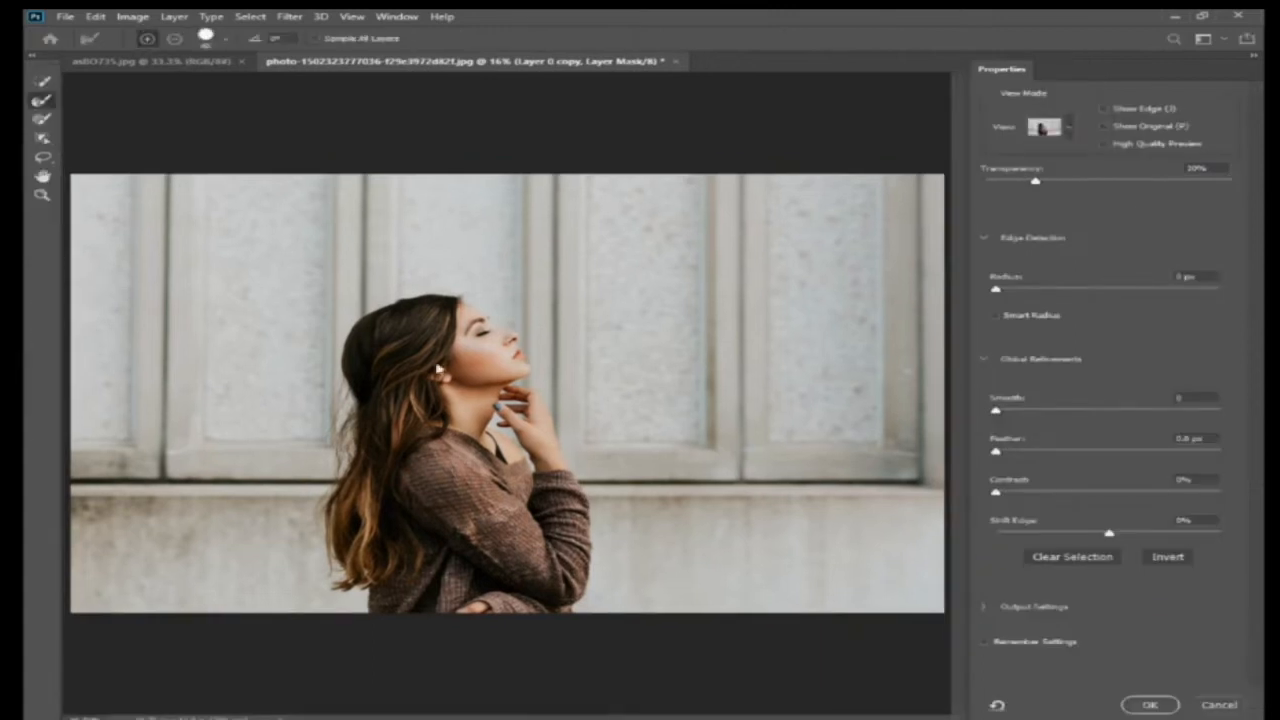
key(ctrl+plus)
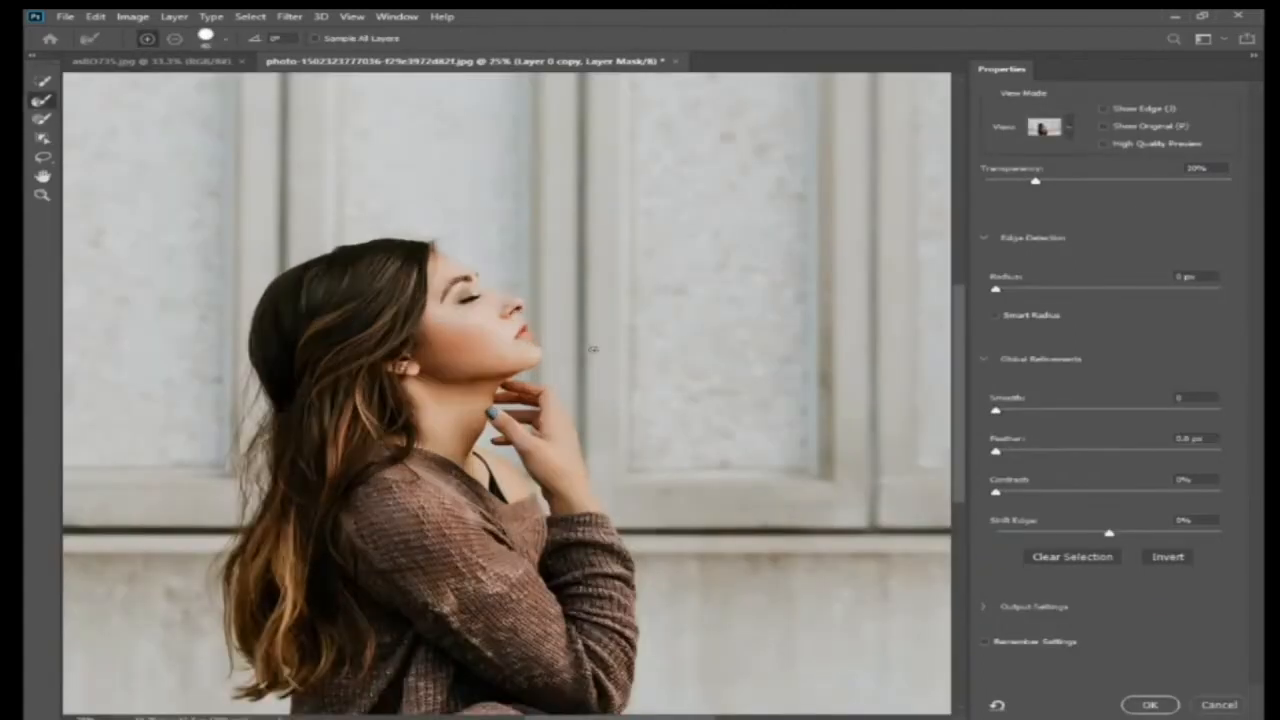
click(1214, 704)
key(ctrl+j)
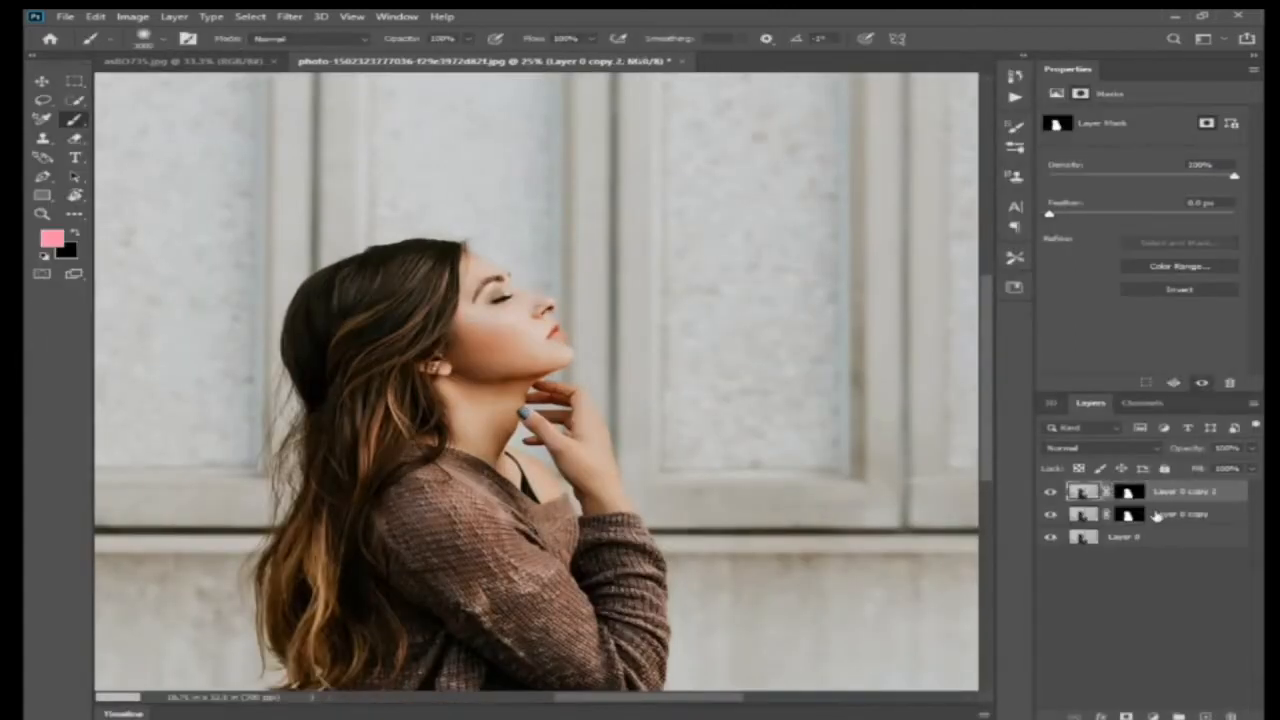
key(ctrl+z)
Step: Duplicate Layer 0 and fill the copy with the black background colour beneath the cutout
click(1150, 516)
key(ctrl+j)
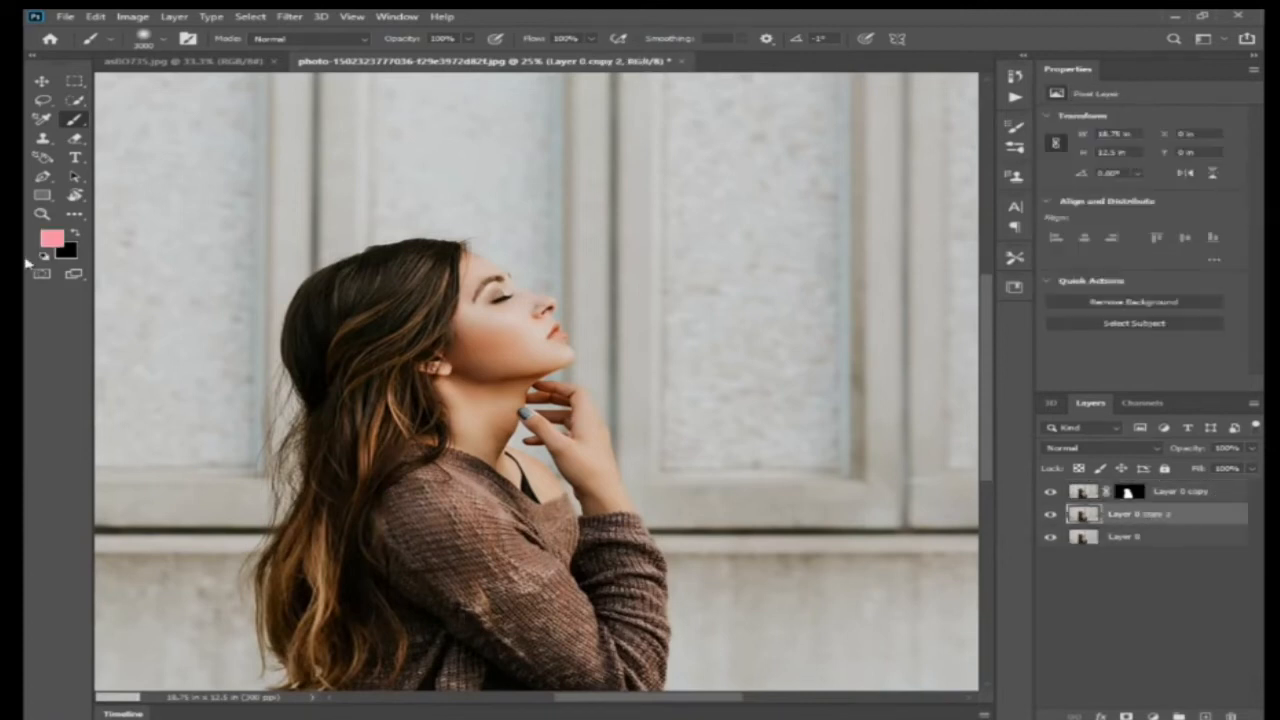
key(ctrl+BackSpace)
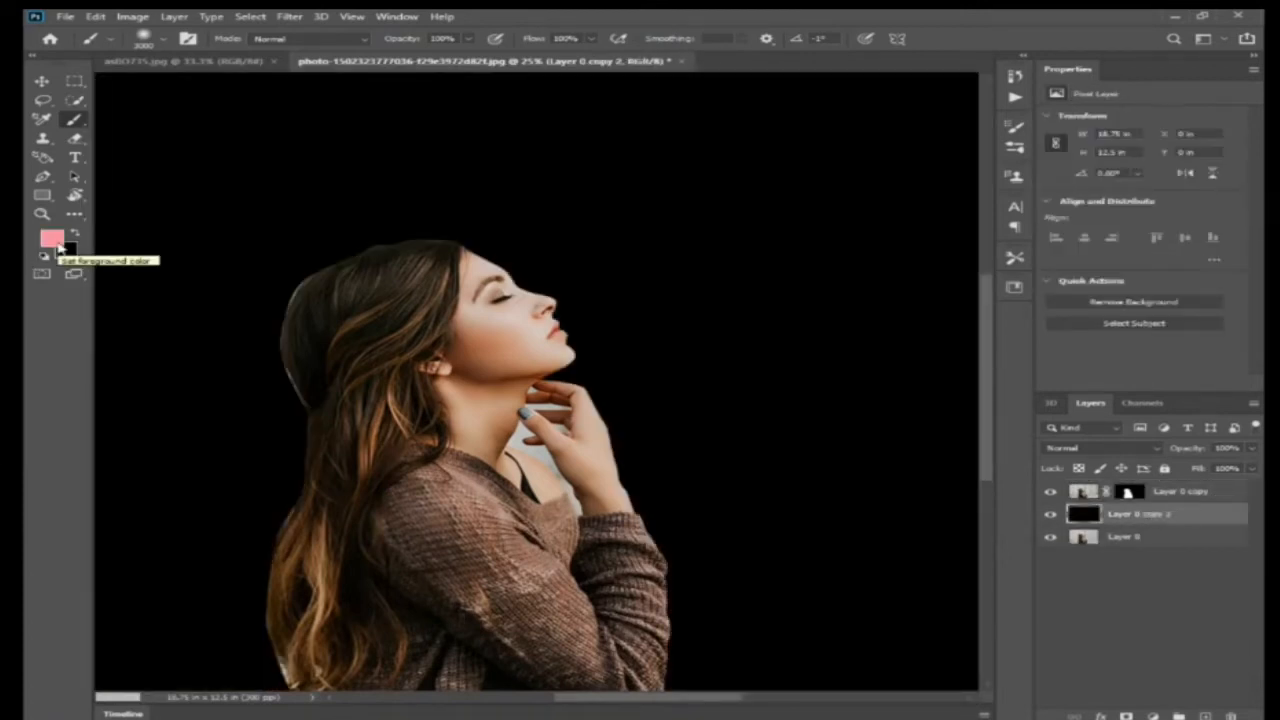
Step: Open the cutout's mask in Select and Mask and refine the hair edge around the top and back of the head
key(ctrl+plus)
click(1128, 491)
right_click(1128, 491)
click(1130, 600)
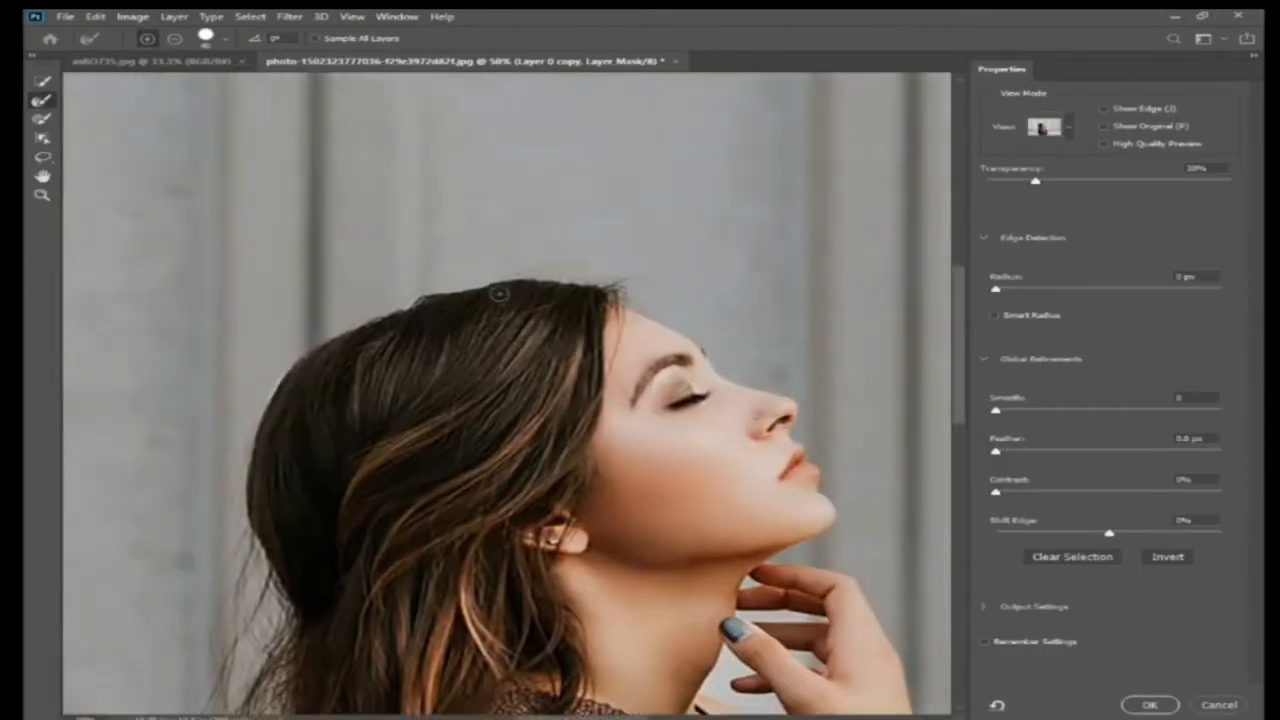
key(ctrl+plus)
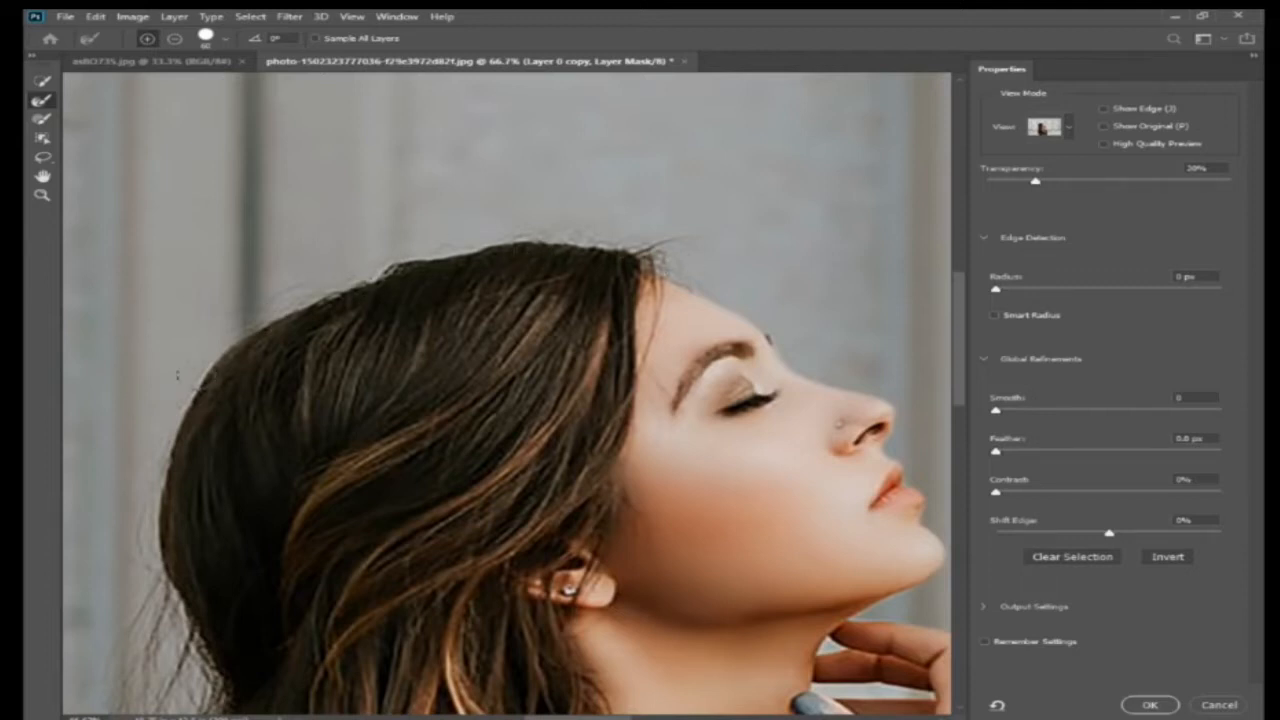
drag(174, 561, 225, 428)
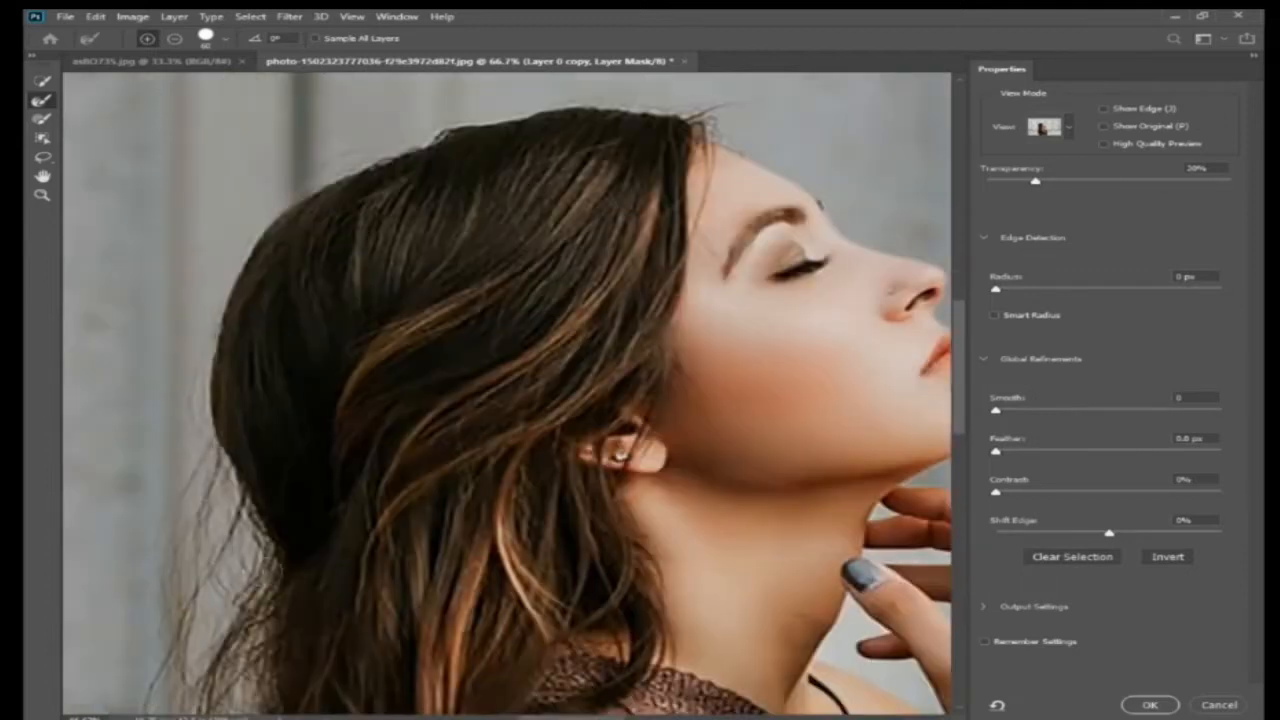
drag(266, 553, 286, 423)
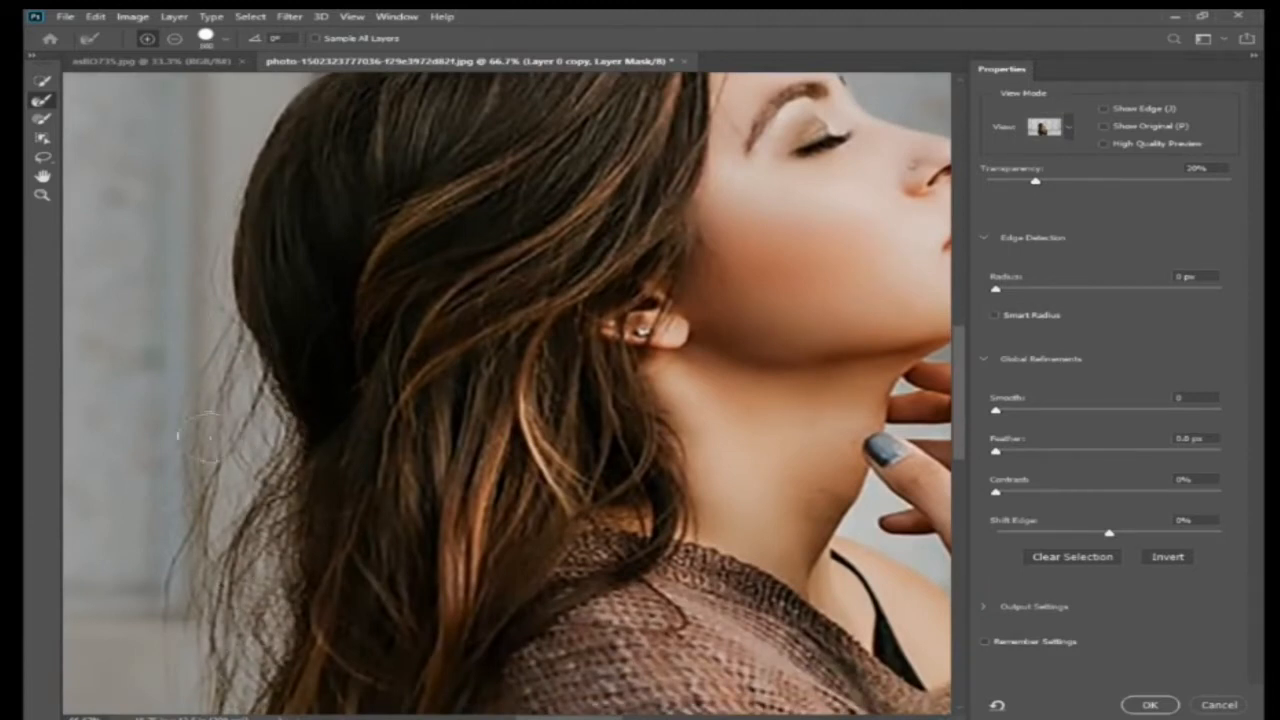
Step: Refine the mask along the loose strands of the lower hair down to the tips and apply the refinement
drag(225, 447, 205, 250)
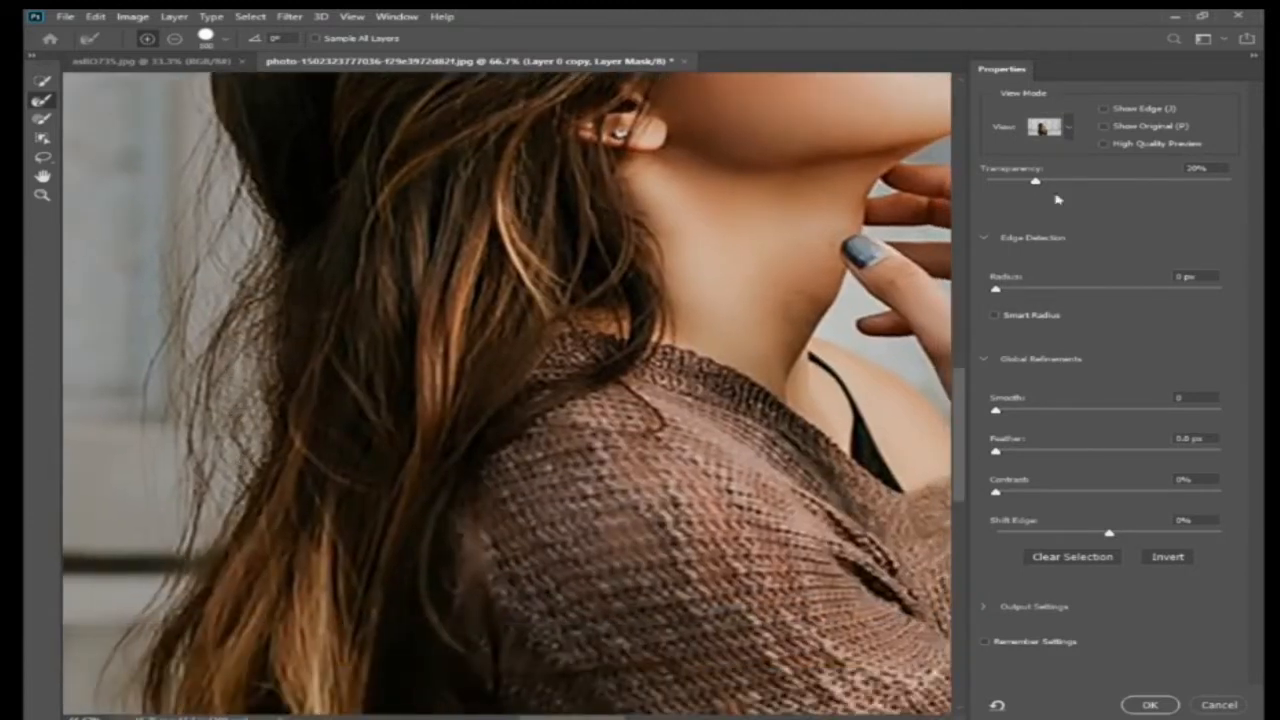
drag(292, 460, 394, 365)
scroll(306, 372, down, 4)
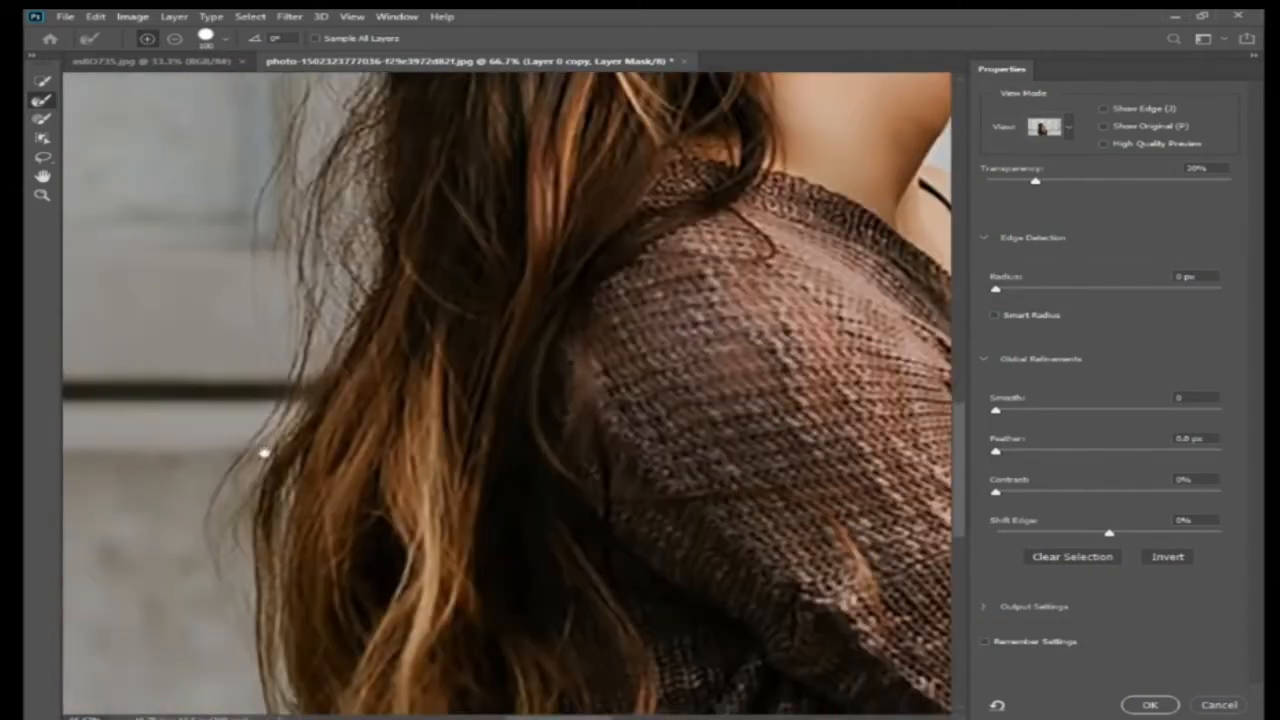
scroll(256, 434, down, 4)
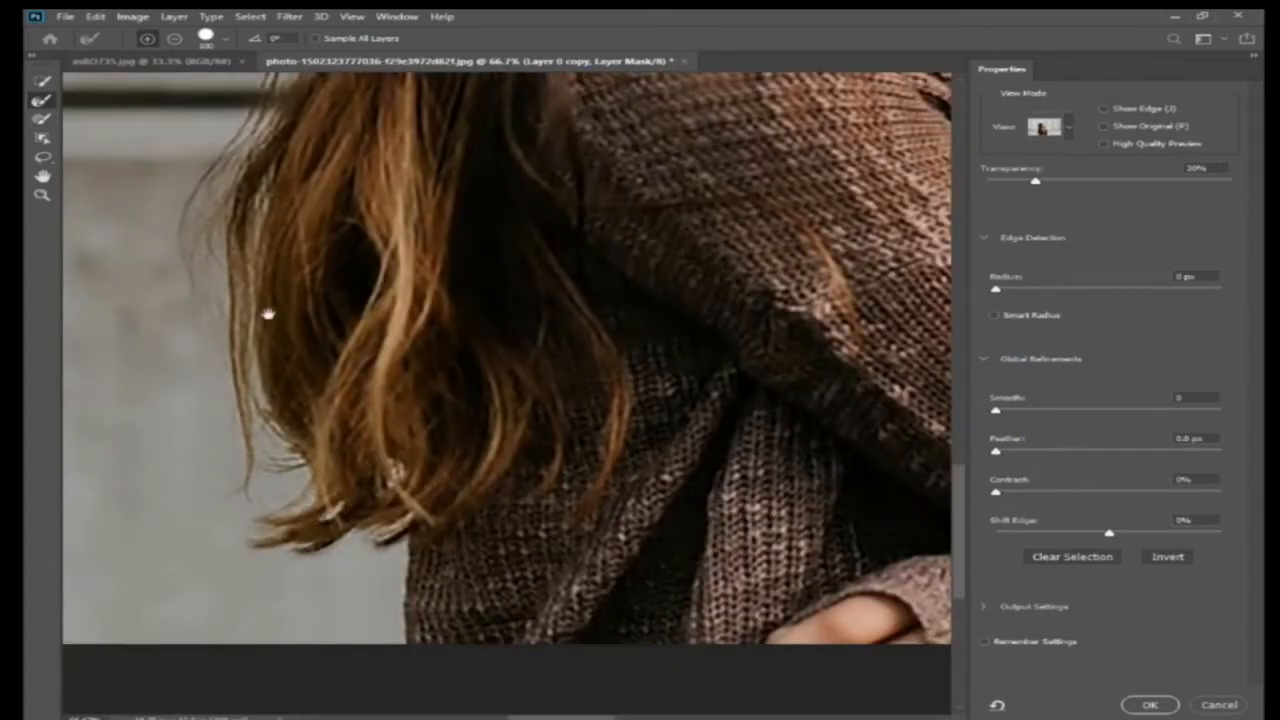
scroll(266, 314, down, 2)
key(Return)
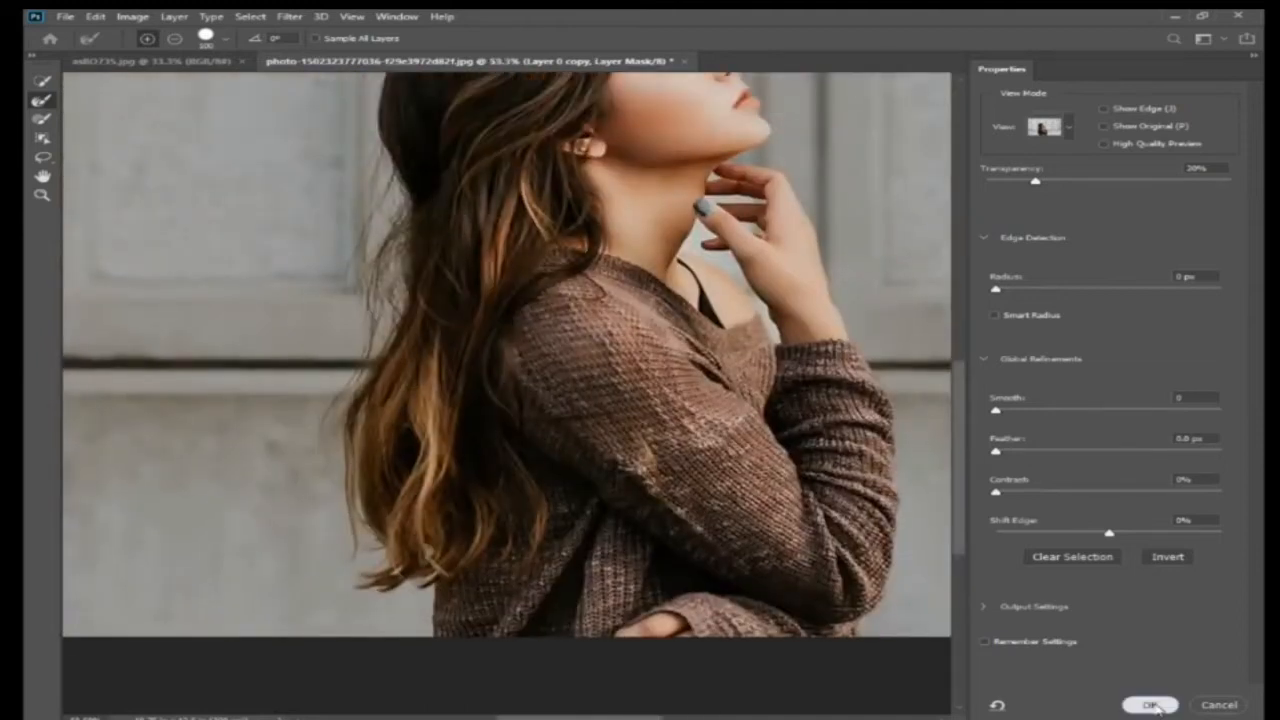
Step: Start a Pen path on Layer 0 copy along the thumb's underside and around the fingertip in the gap between neck and hand
drag(523, 336, 543, 443)
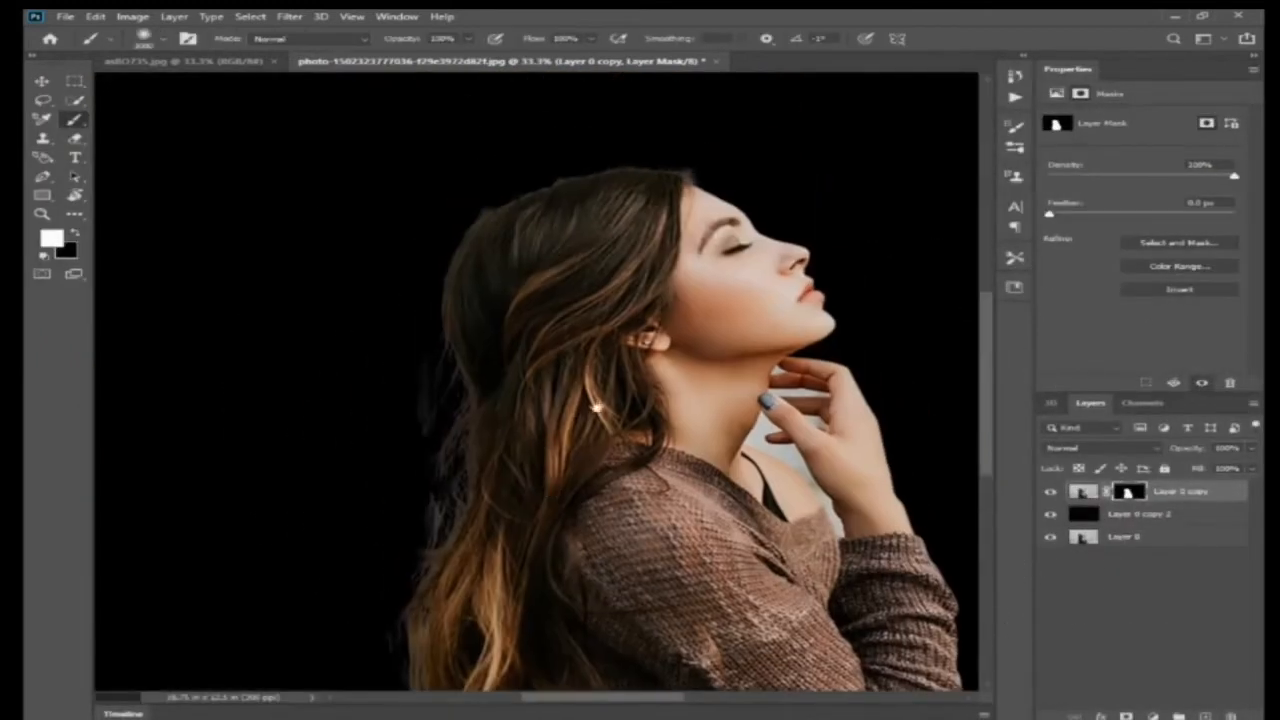
key(ctrl+plus)
drag(677, 440, 522, 352)
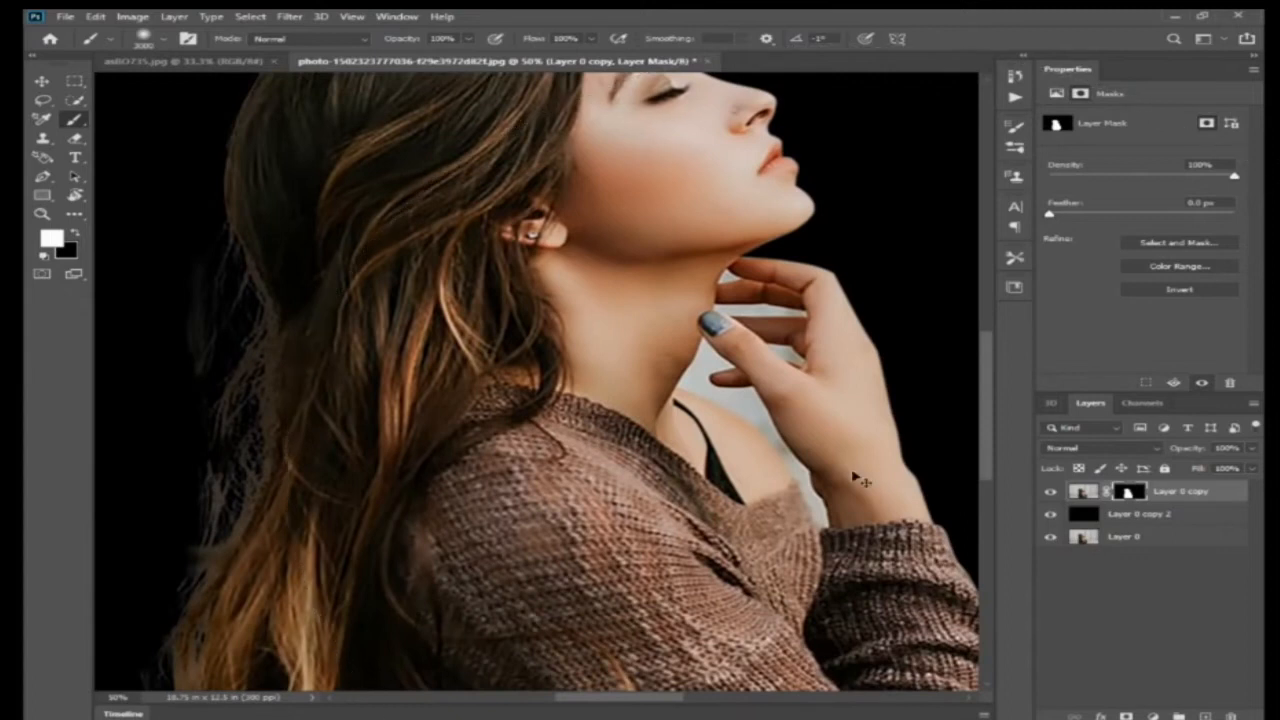
key(ctrl+plus)
key(ctrl+j)
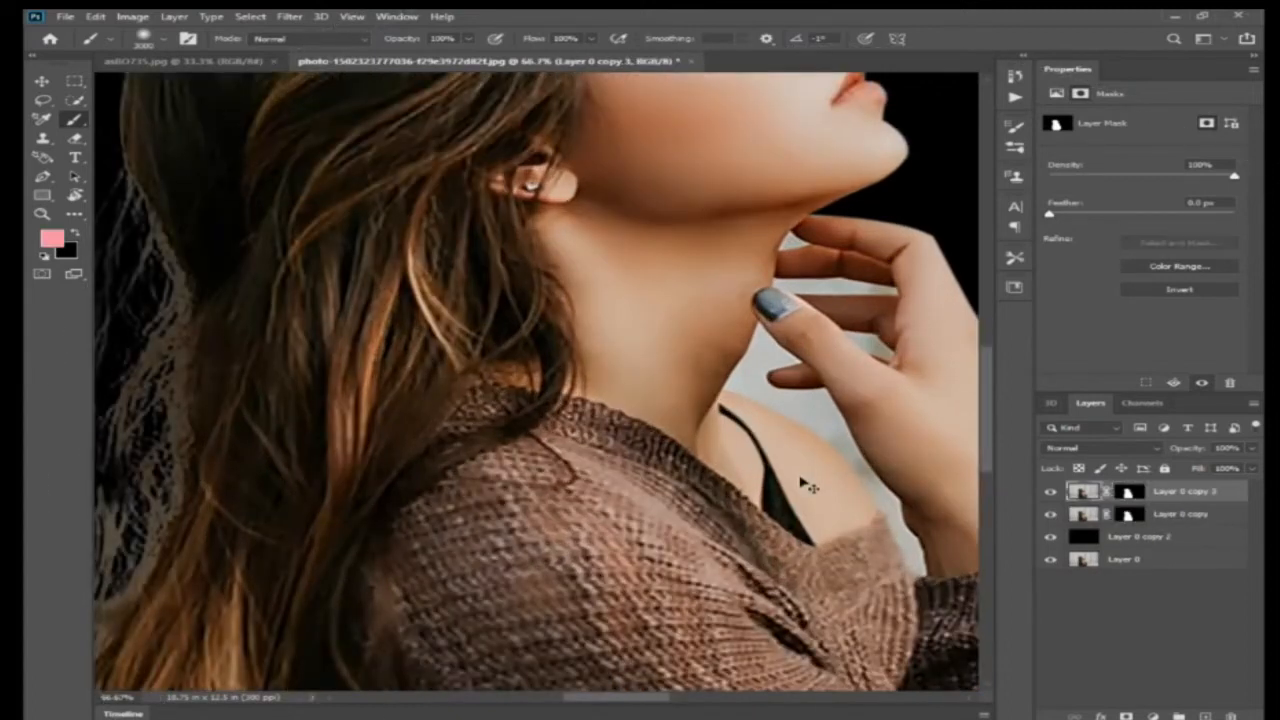
key(ctrl+z)
key(ctrl+plus)
mouse_move(960, 390)
mouse_down()
mouse_move(495, 370)
mouse_move(463, 401)
mouse_move(480, 413)
mouse_up()
key(ctrl+2)
key(w)
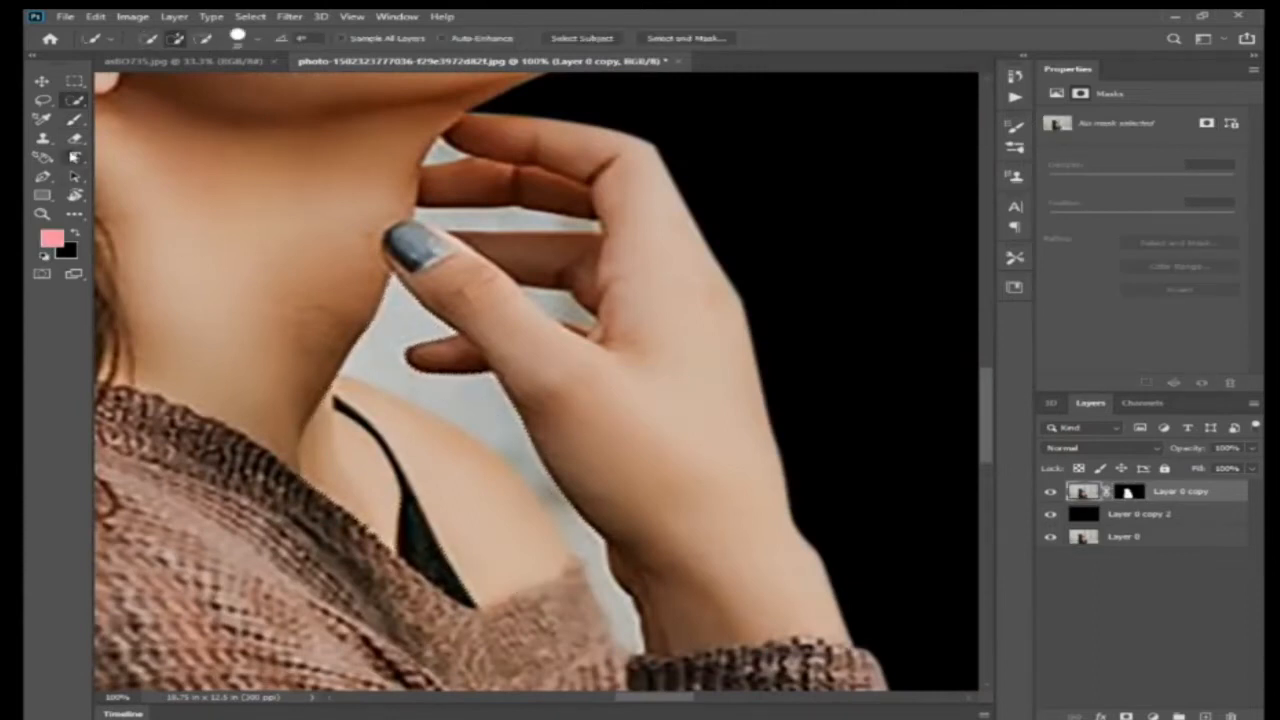
click(42, 176)
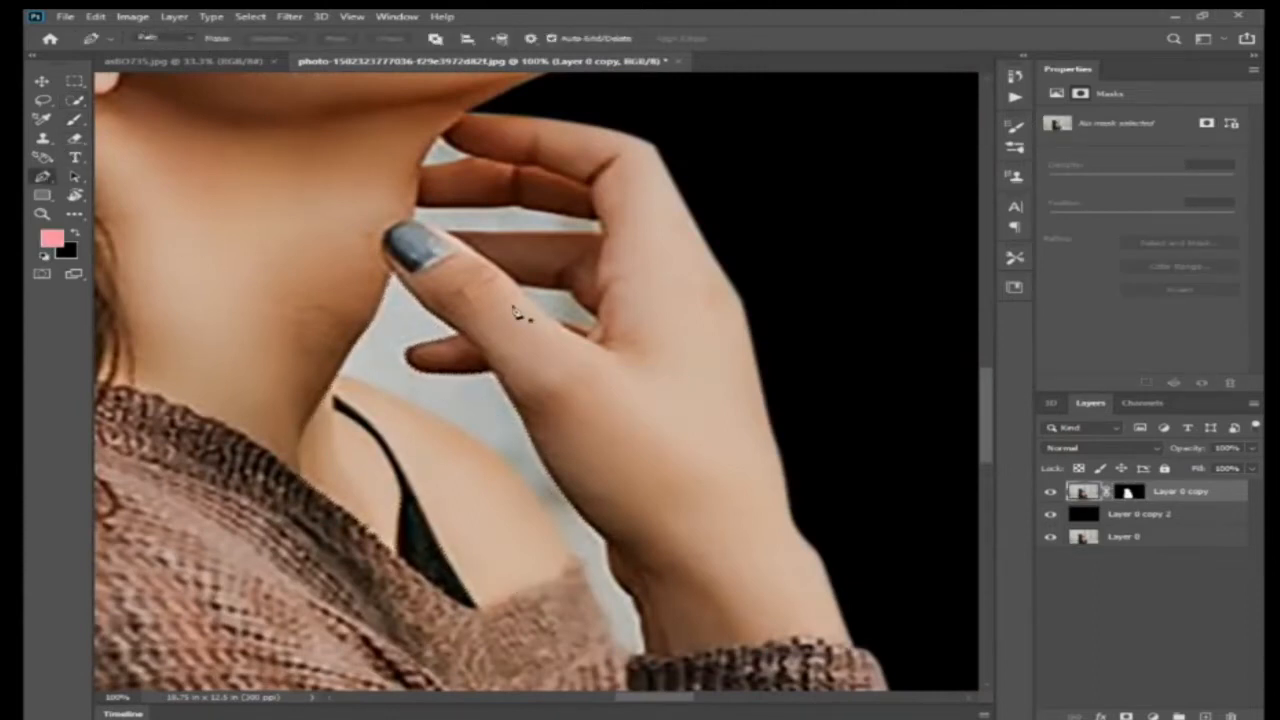
click(489, 374)
ctrl+click(455, 333)
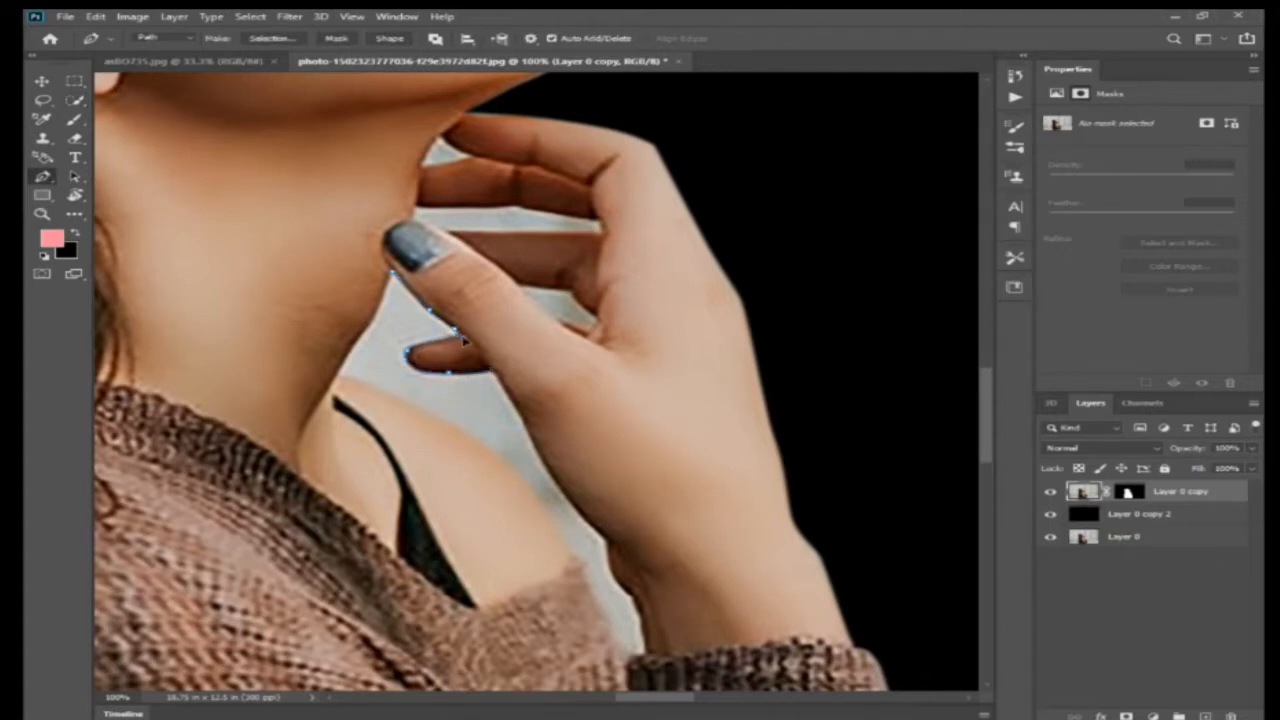
Step: Continue the path down the palm and wrist, back along the shoulder and neck, and load it as a selection
click(495, 373)
click(604, 538)
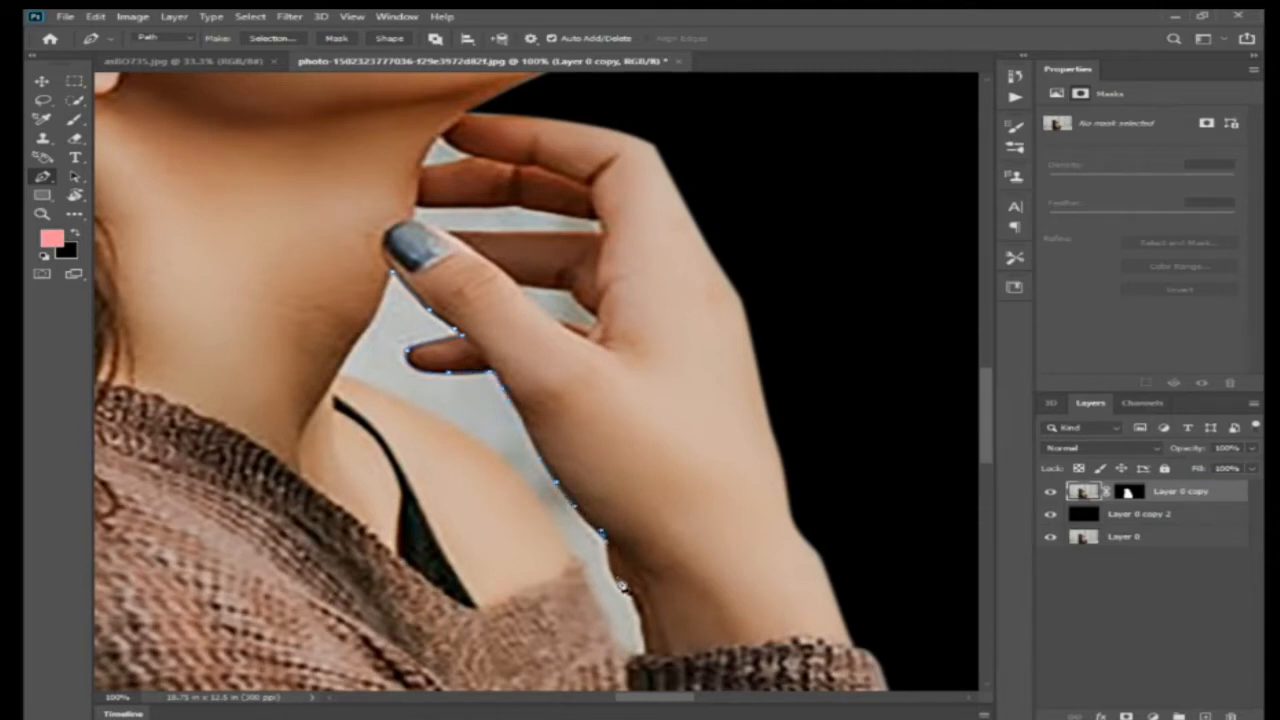
click(636, 633)
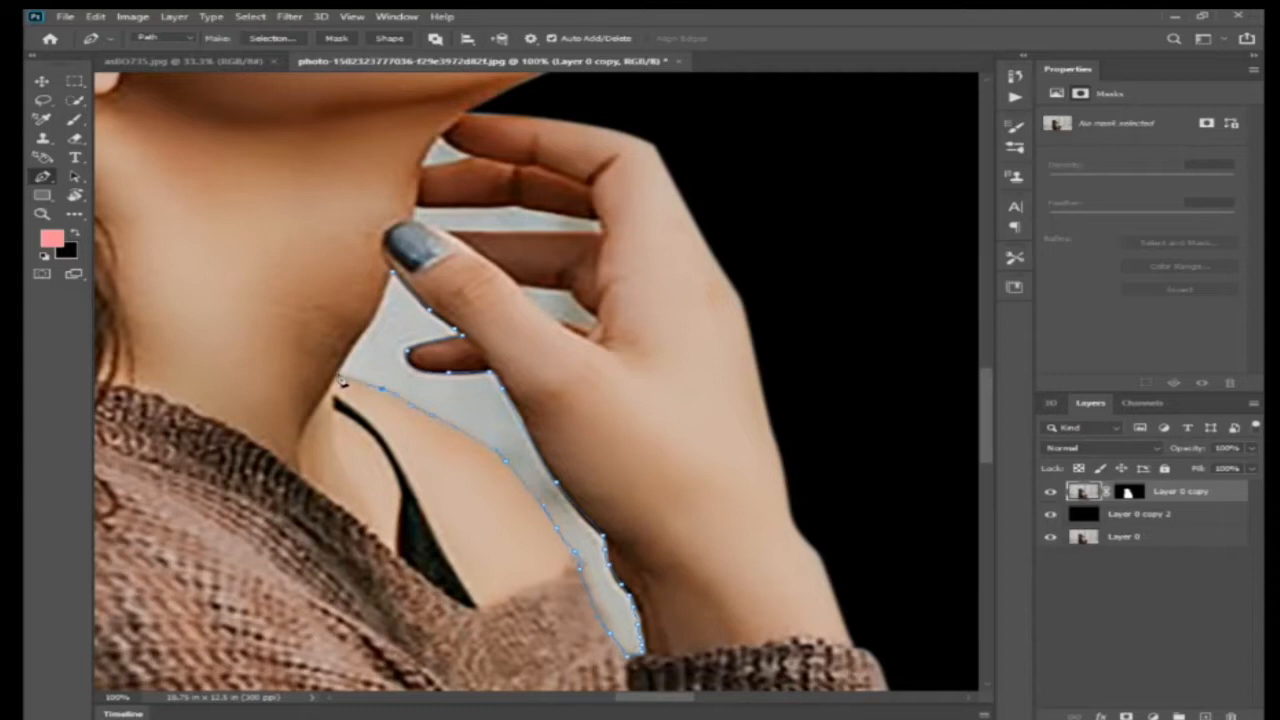
key(ctrl+Return)
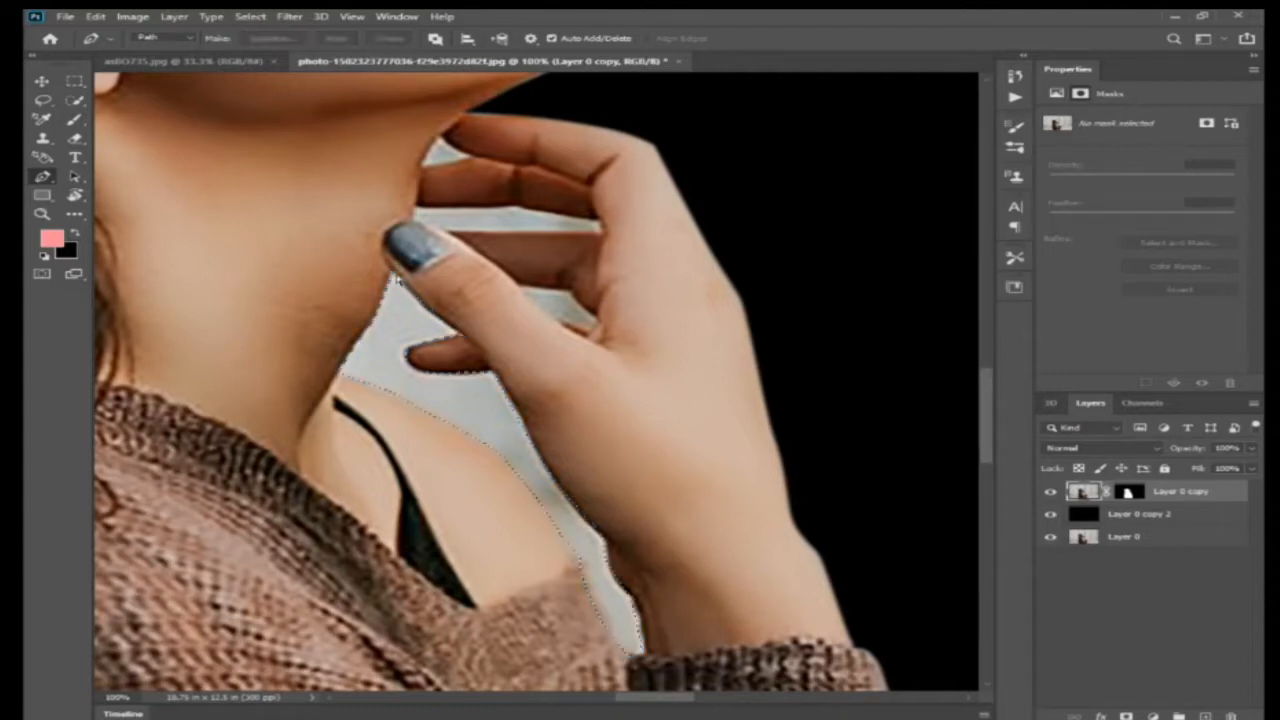
Step: Feather the selection and remove the grey gap between neck, hand and shoulder from Layer 0 copy's mask, and deselect
key(shift+F6)
key(Return)
key(Delete)
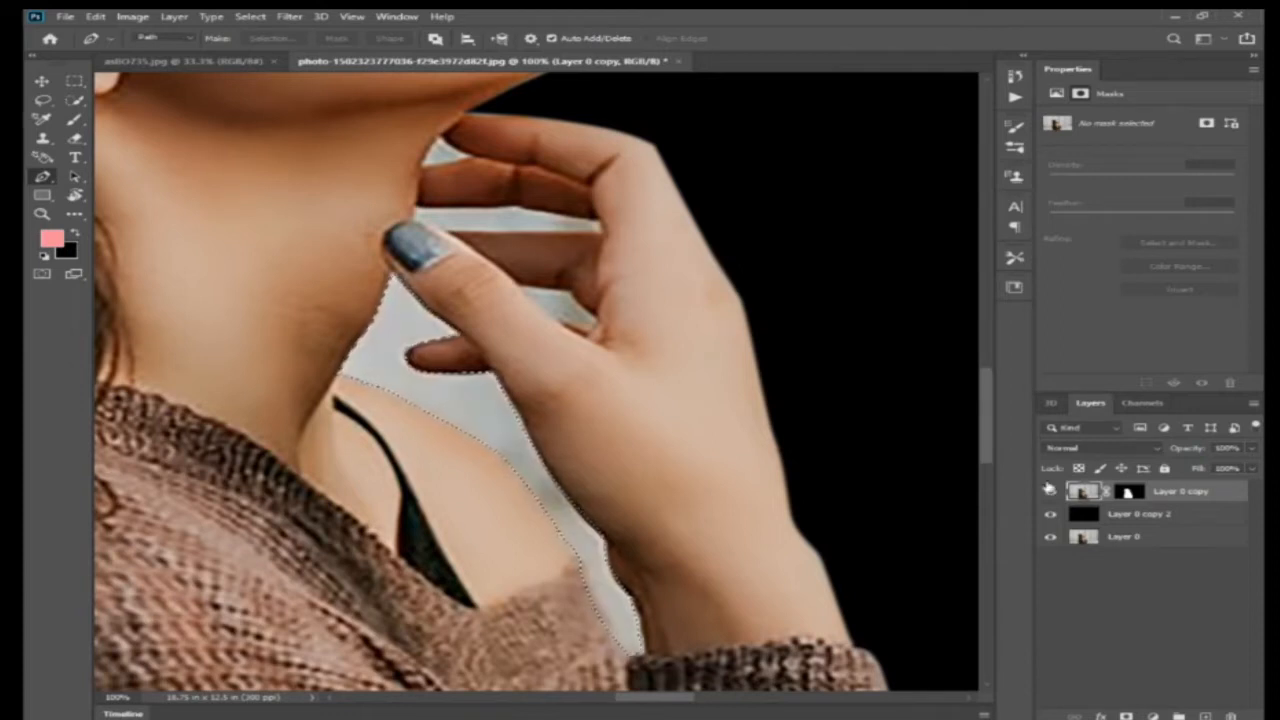
click(1138, 492)
key(shift+F6)
key(Return)
key(Delete)
key(ctrl+d)
Step: Outline the two upper gaps between the neck and fingers with the Pen tool and fill them black on the mask
drag(597, 389, 658, 531)
click(497, 272)
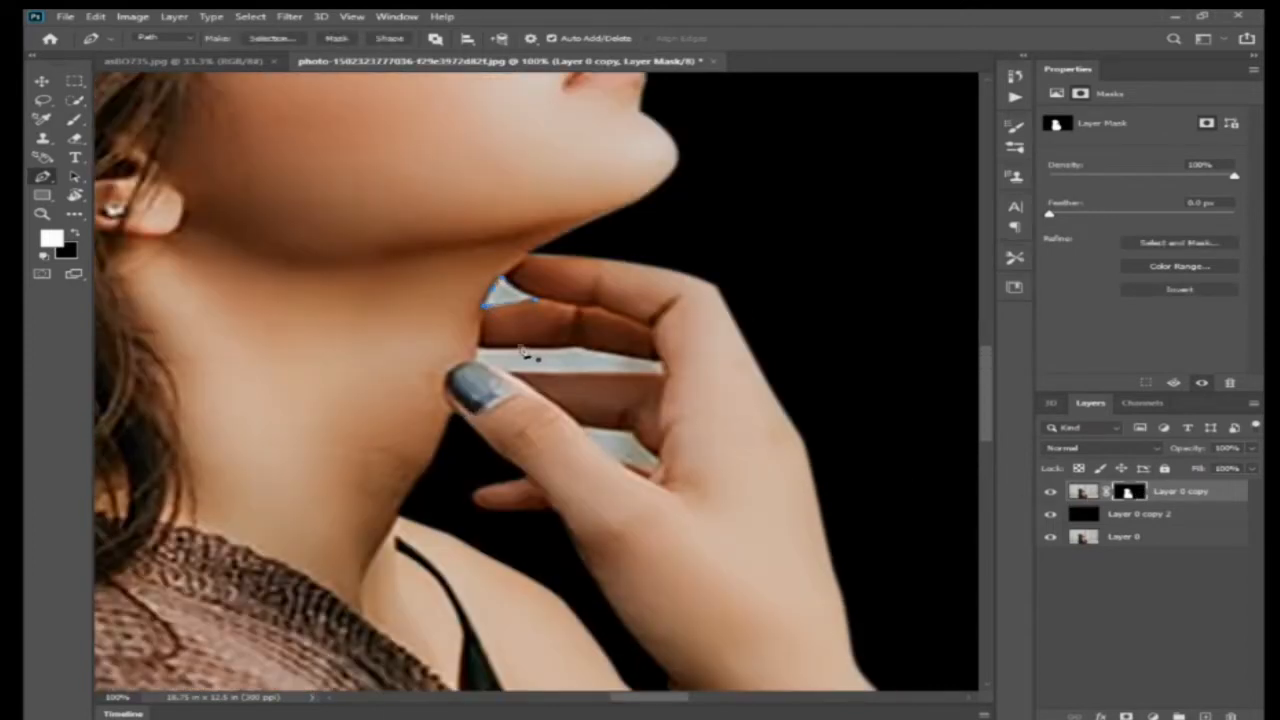
click(555, 348)
key(ctrl+Return)
key(ctrl+BackSpace)
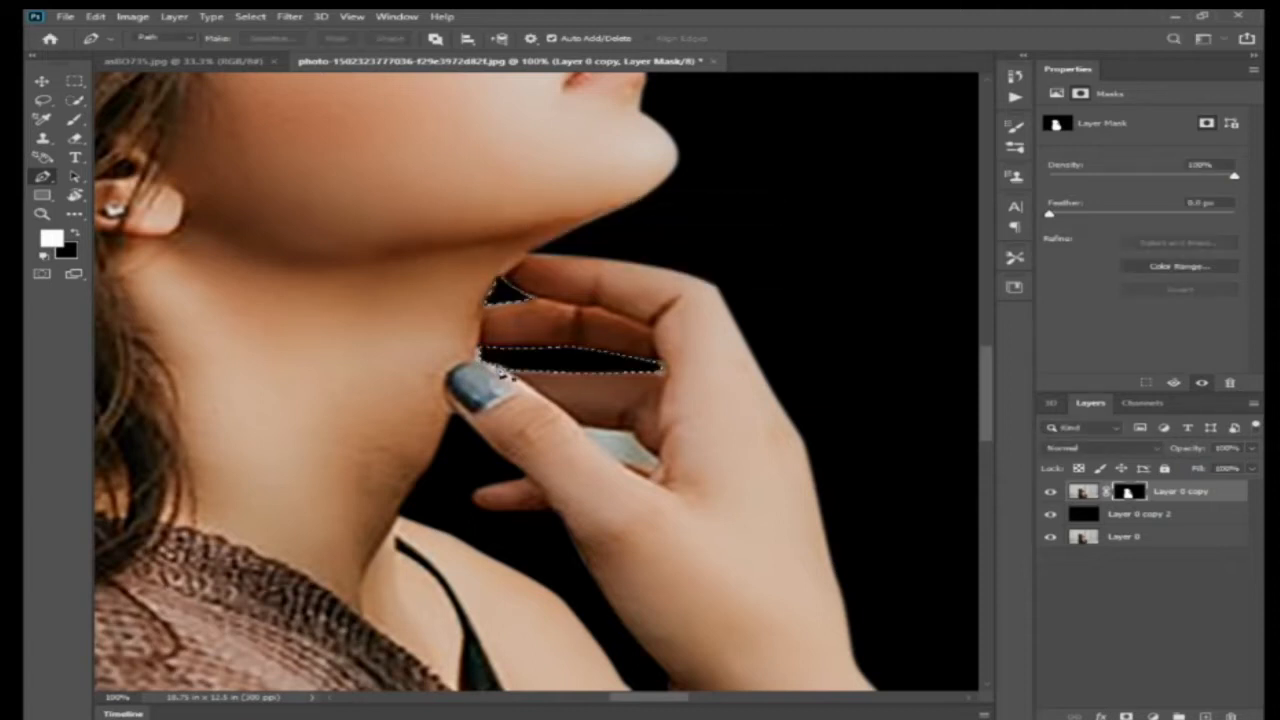
key(ctrl+d)
Step: Outline the remaining gap between the thumb and fingers, feather its selection and clear that area from the layer mask
click(589, 435)
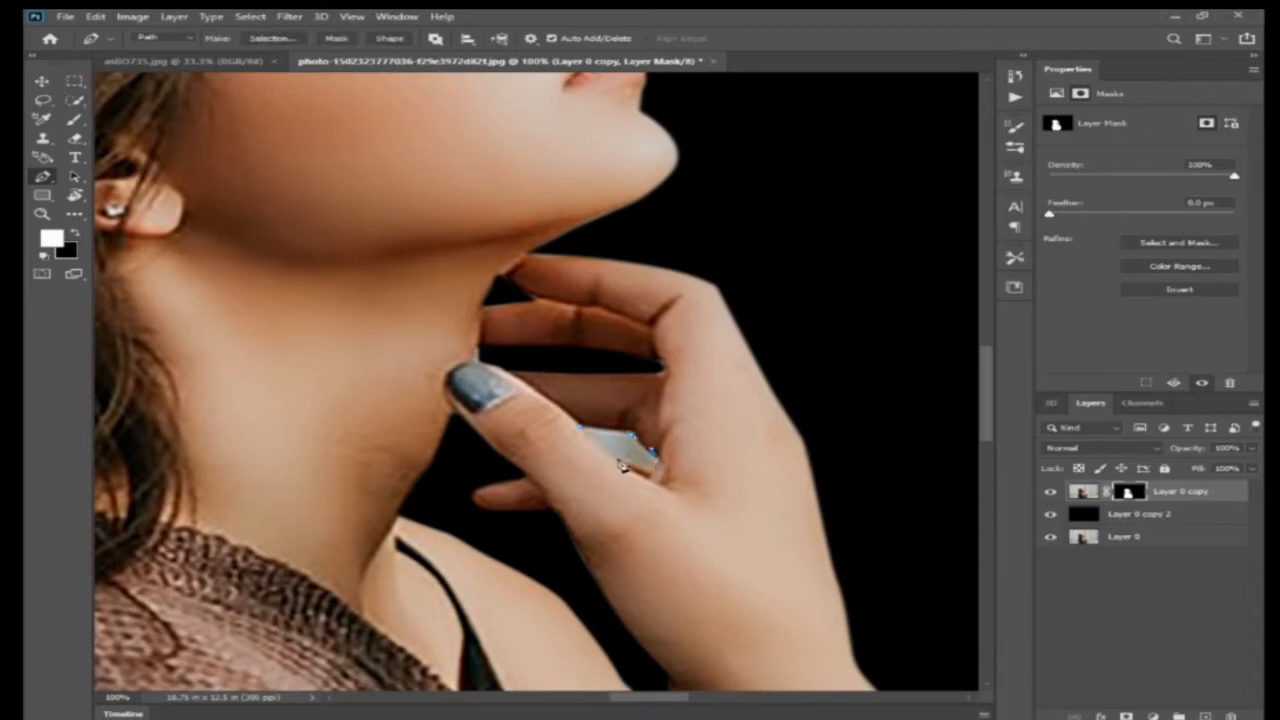
key(ctrl+Return)
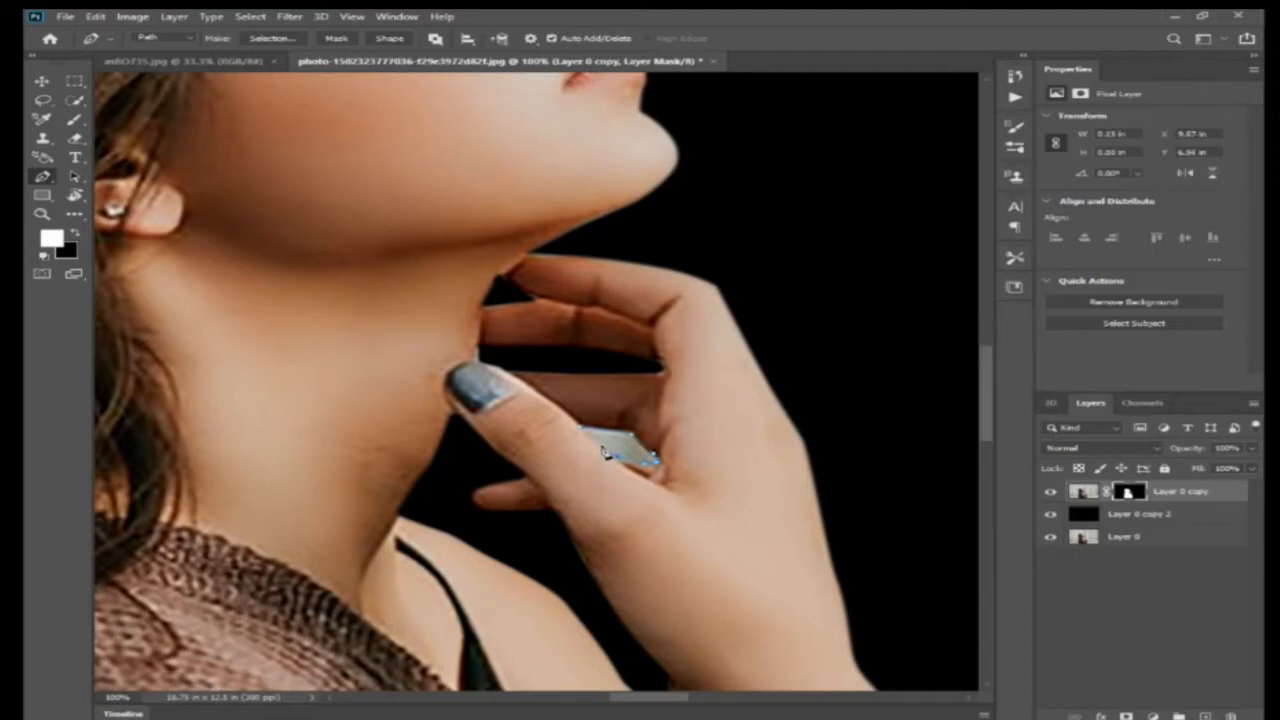
key(shift+F6)
key(Return)
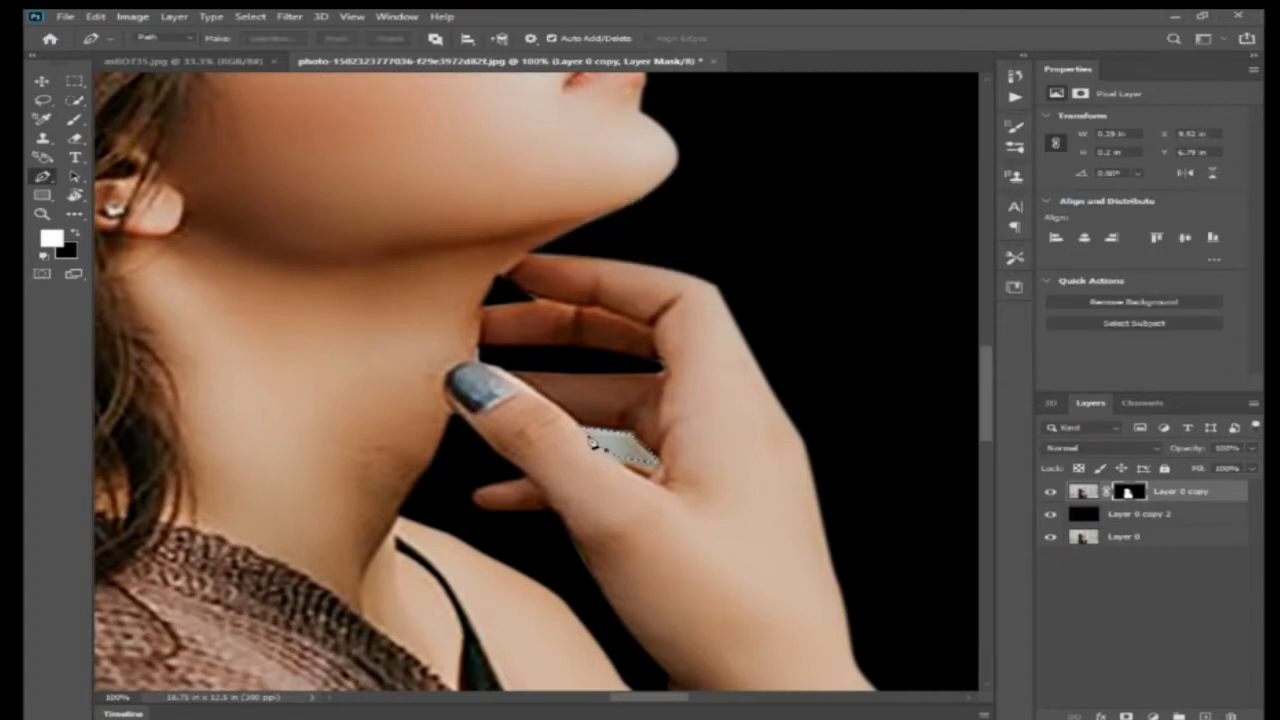
key(Delete)
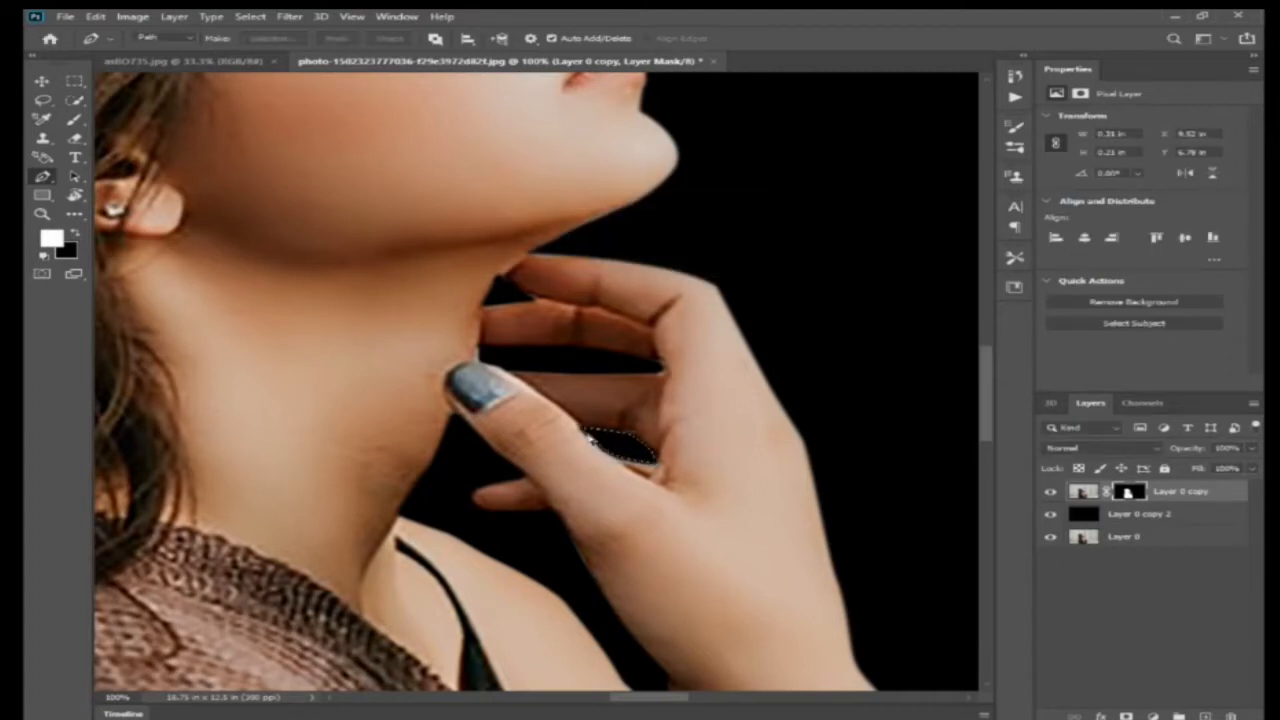
key(ctrl+d)
Step: Transfer the storm-sky picture from its document into the portrait document and close the sky file without saving
key(ctrl+minus)
key(ctrl+minus)
key(ctrl+minus)
key(ctrl+minus)
key(ctrl+minus)
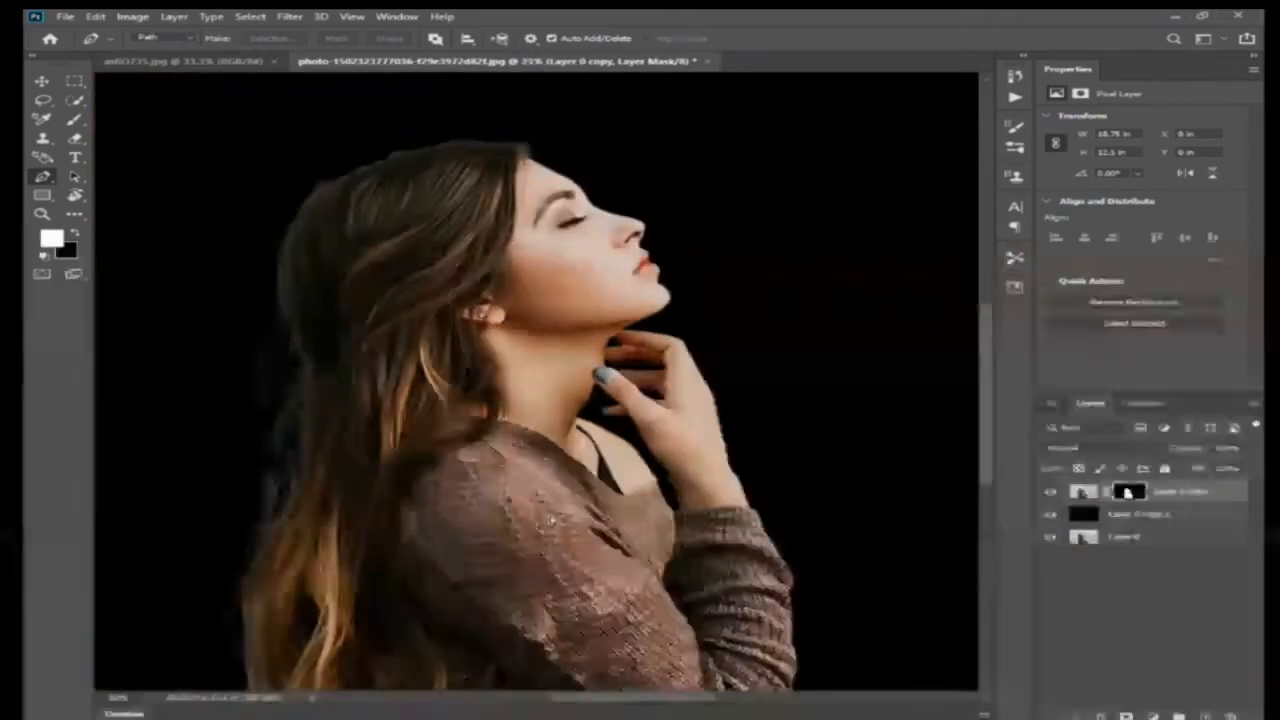
key(v)
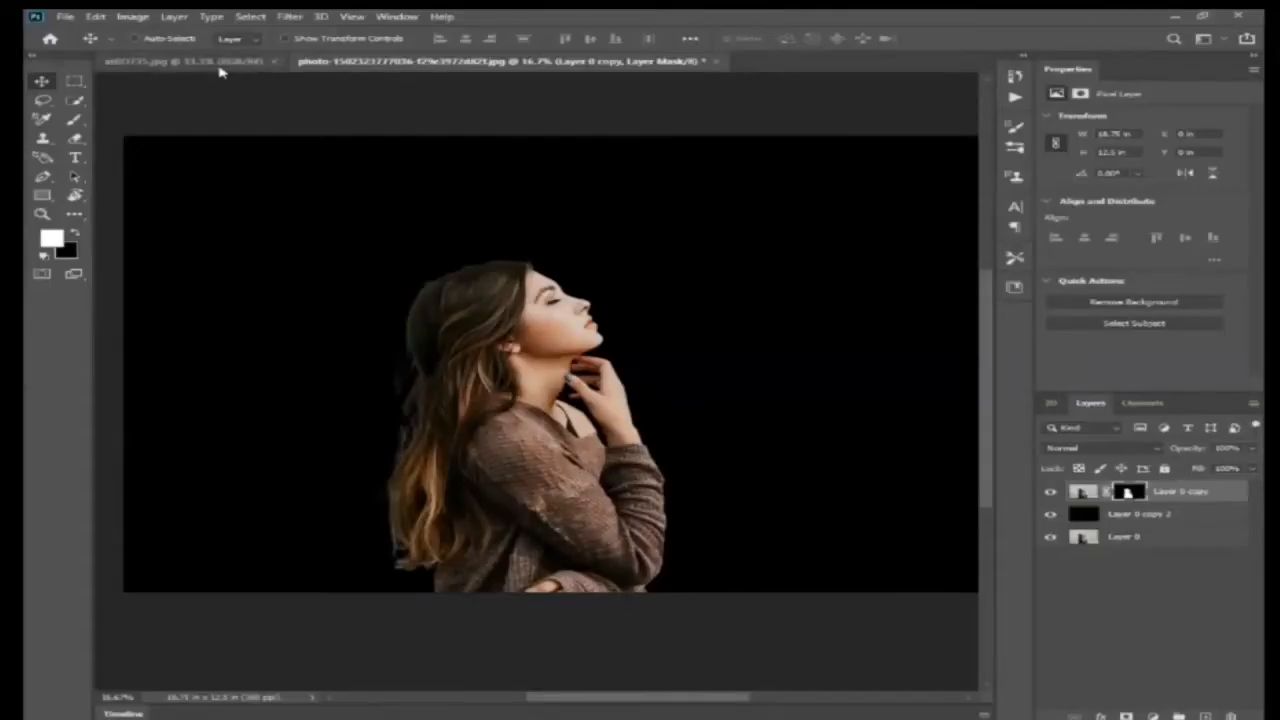
click(185, 61)
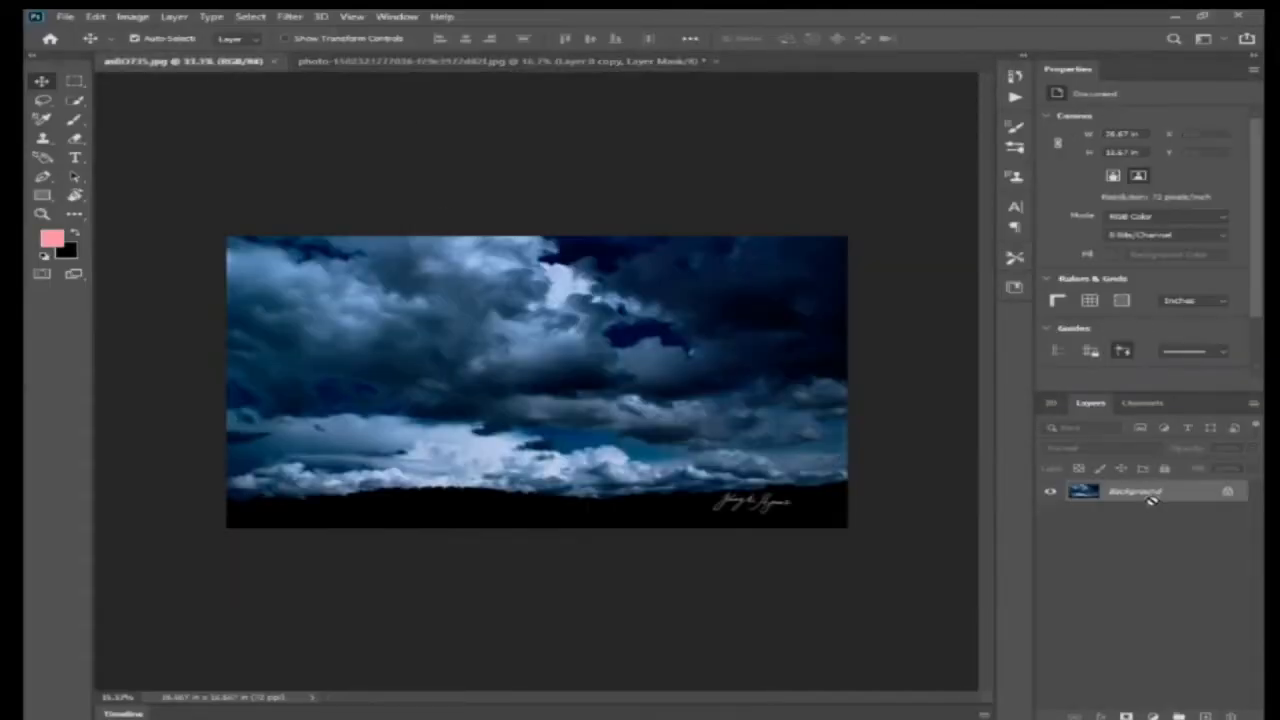
key(ctrl+BackSpace)
key(ctrl+w)
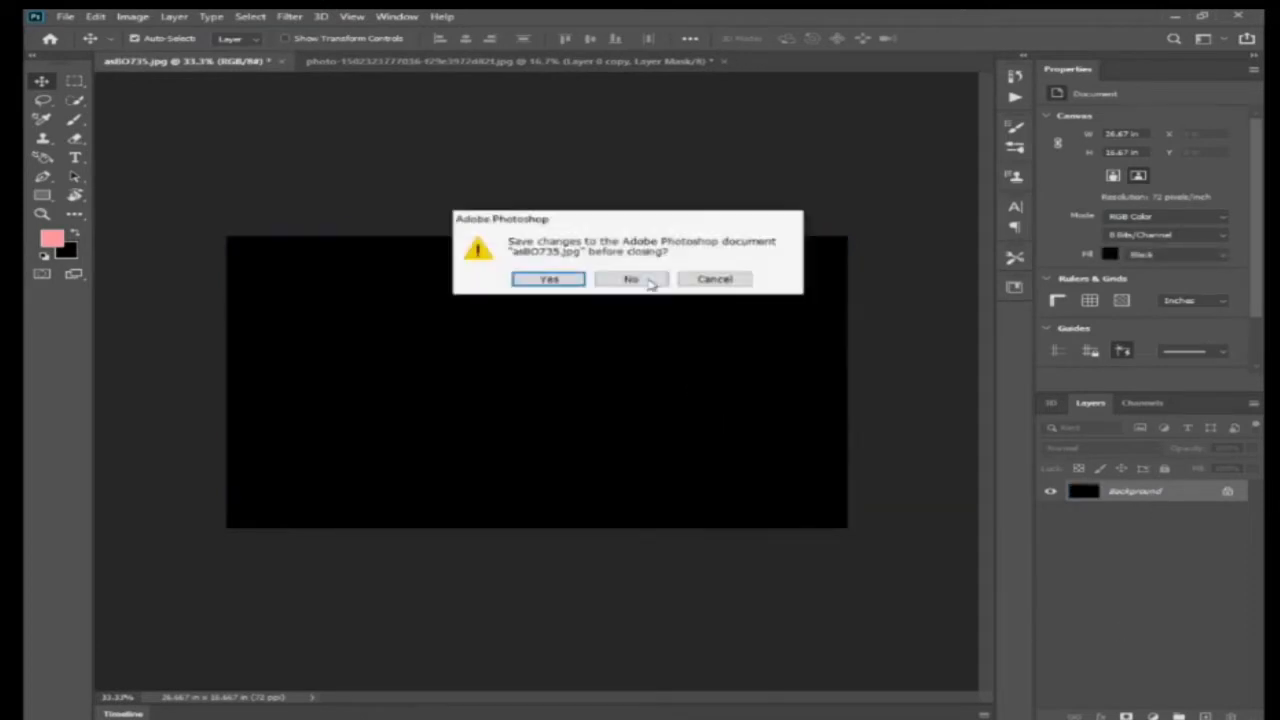
click(646, 279)
key(ctrl+v)
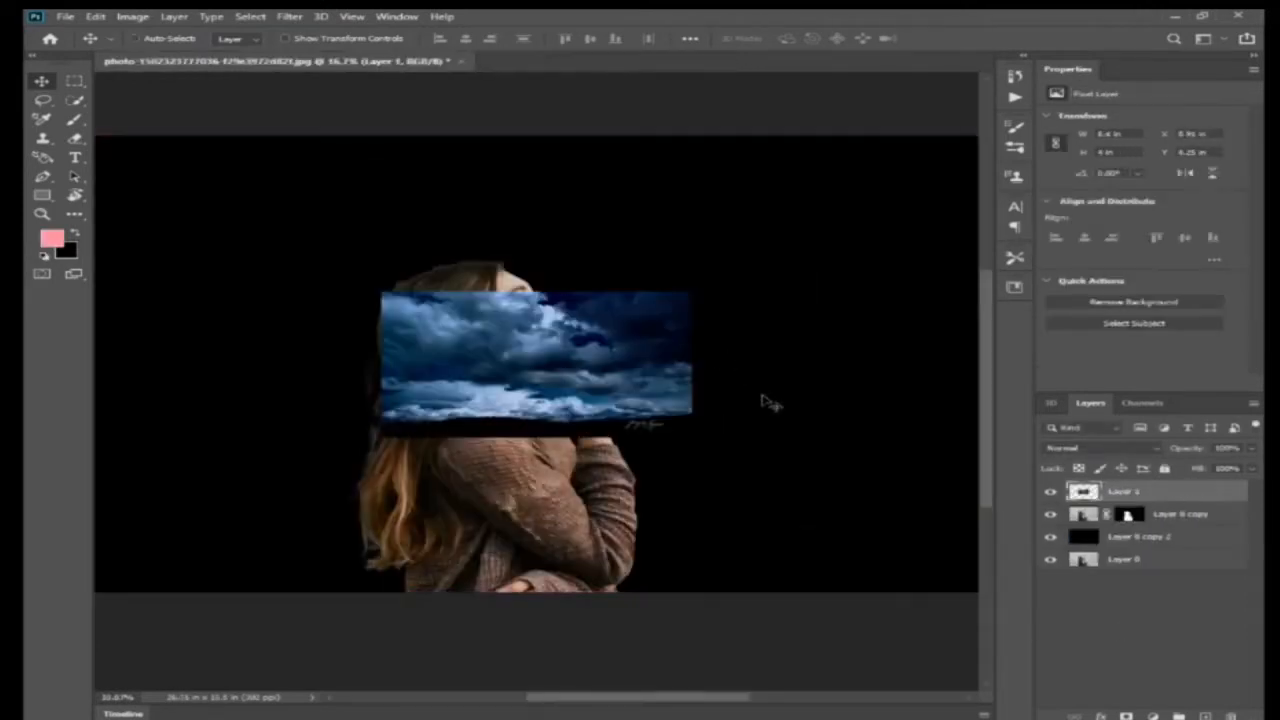
Step: Move the sky layer directly below the woman's cutout and enlarge it to cover the whole canvas
key(ctrl+bracketleft)
key(ctrl+t)
drag(644, 436, 989, 623)
drag(730, 471, 734, 496)
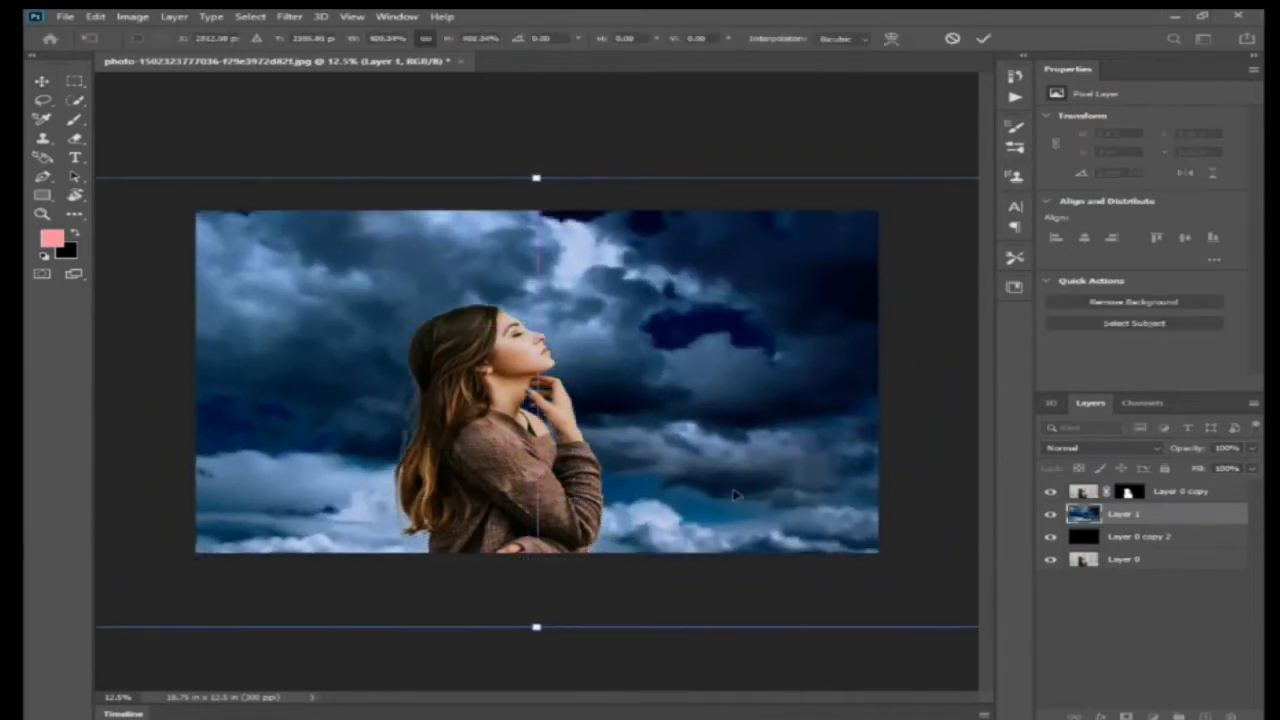
key(Return)
Step: Select the woman's cutout layer and shift her slightly further left against the sky
right_click(644, 427)
click(660, 433)
right_click(509, 460)
click(519, 465)
drag(521, 467, 489, 468)
Step: Select the sky layer and shift it down until its top edge meets the top of the canvas
right_click(646, 460)
click(679, 466)
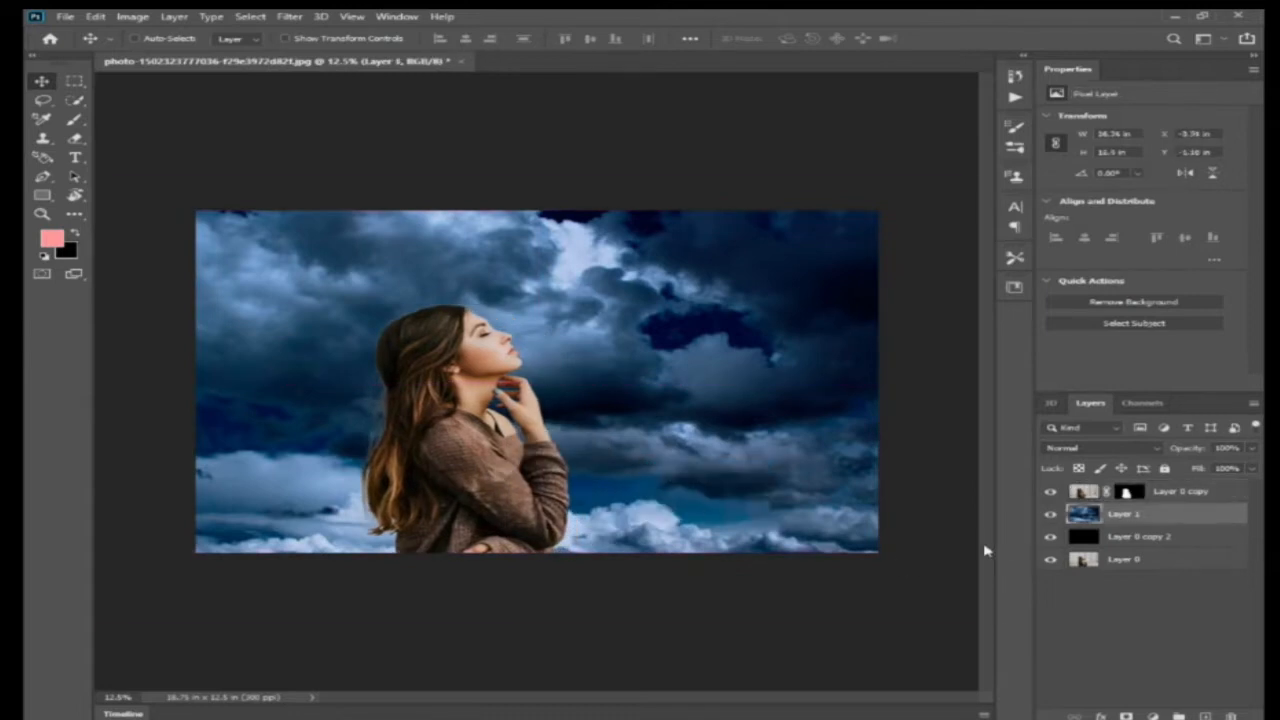
key(ctrl+t)
key(ctrl+minus)
drag(632, 466, 630, 487)
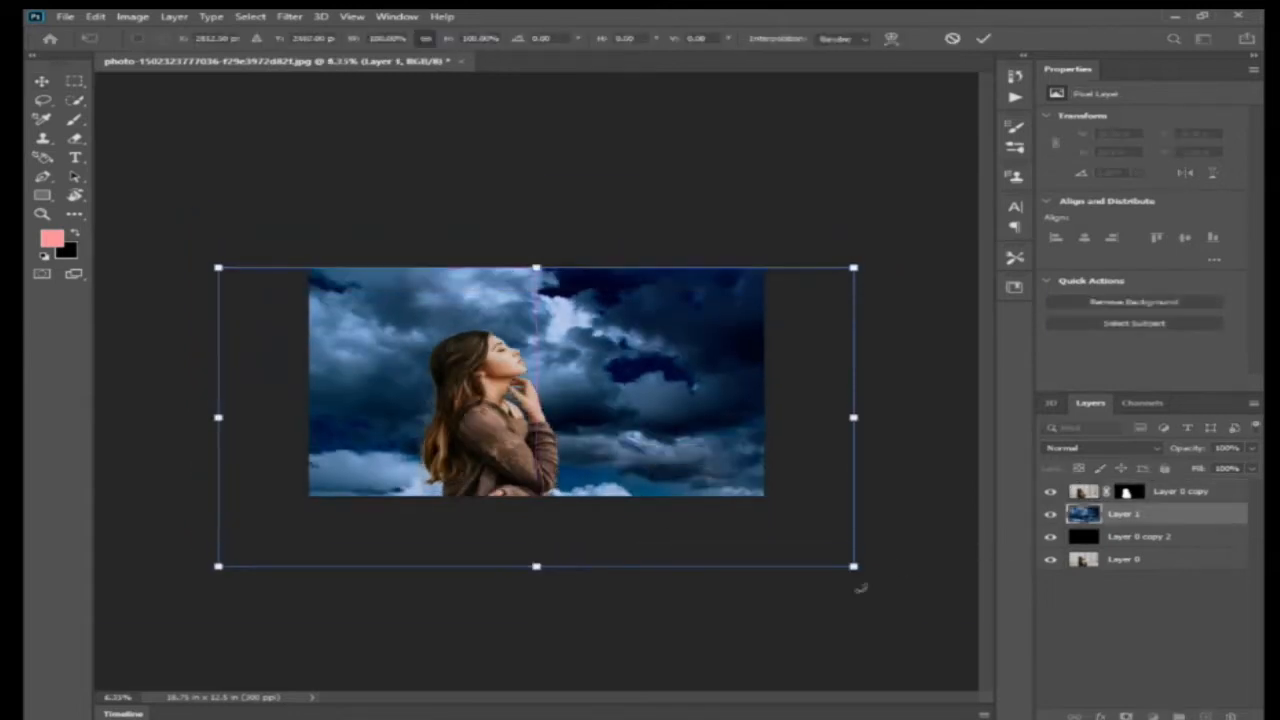
key(Return)
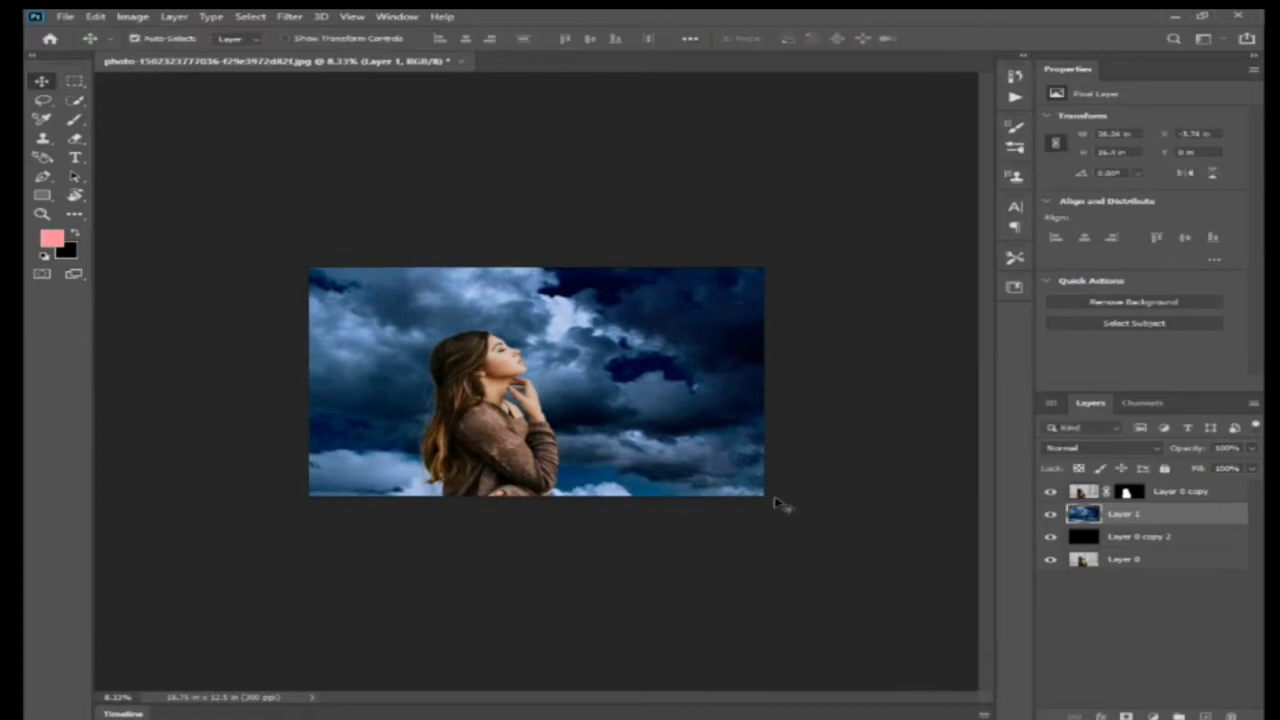
Step: Apply a slight Gaussian Blur to the sky layer
key(ctrl+0)
key(alt+t)
mouse_move(434, 191)
click(575, 238)
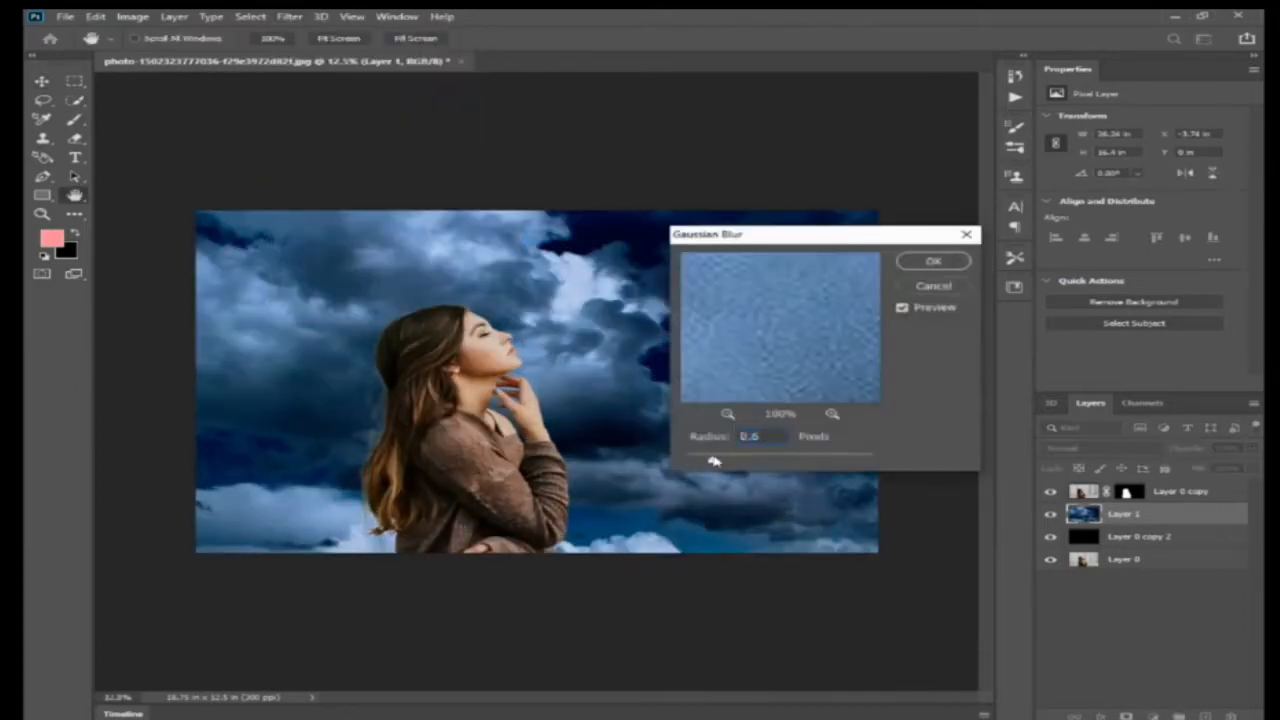
key(Return)
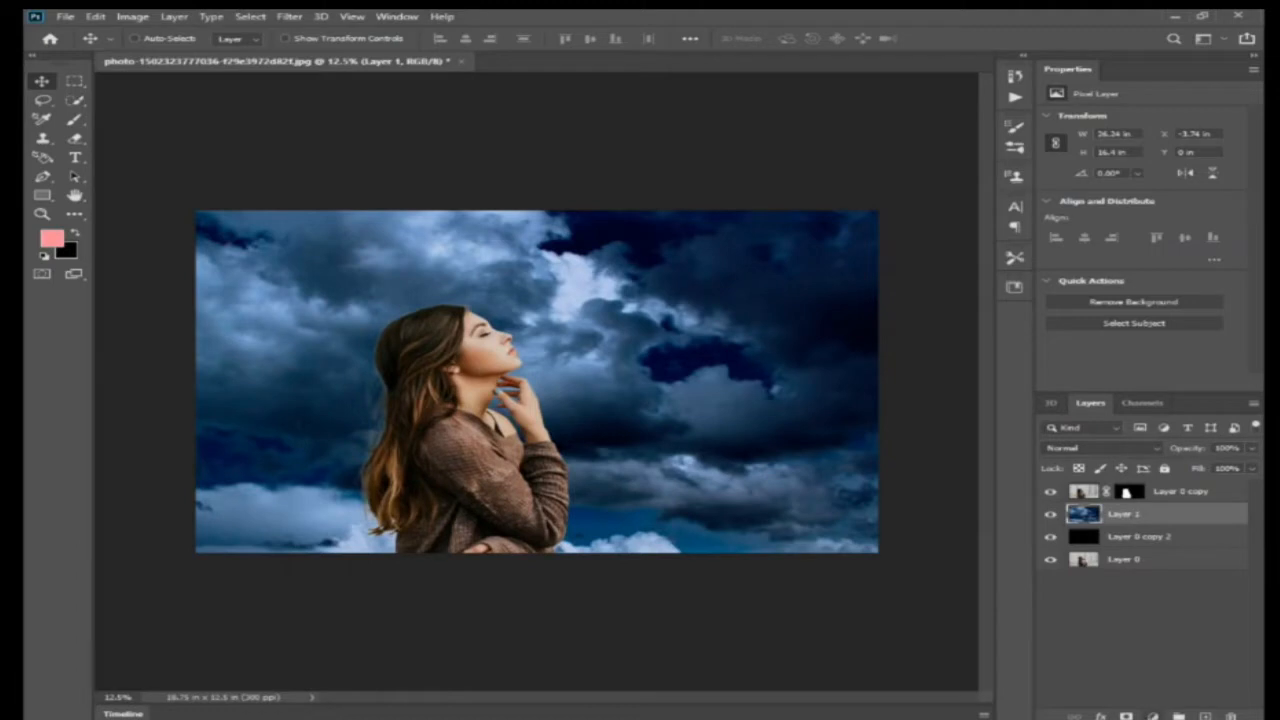
Step: Darken the sky with a Curves adjustment above it, lowering the white point and pulling the midtones to input 102, output 35
click(1153, 716)
click(1130, 530)
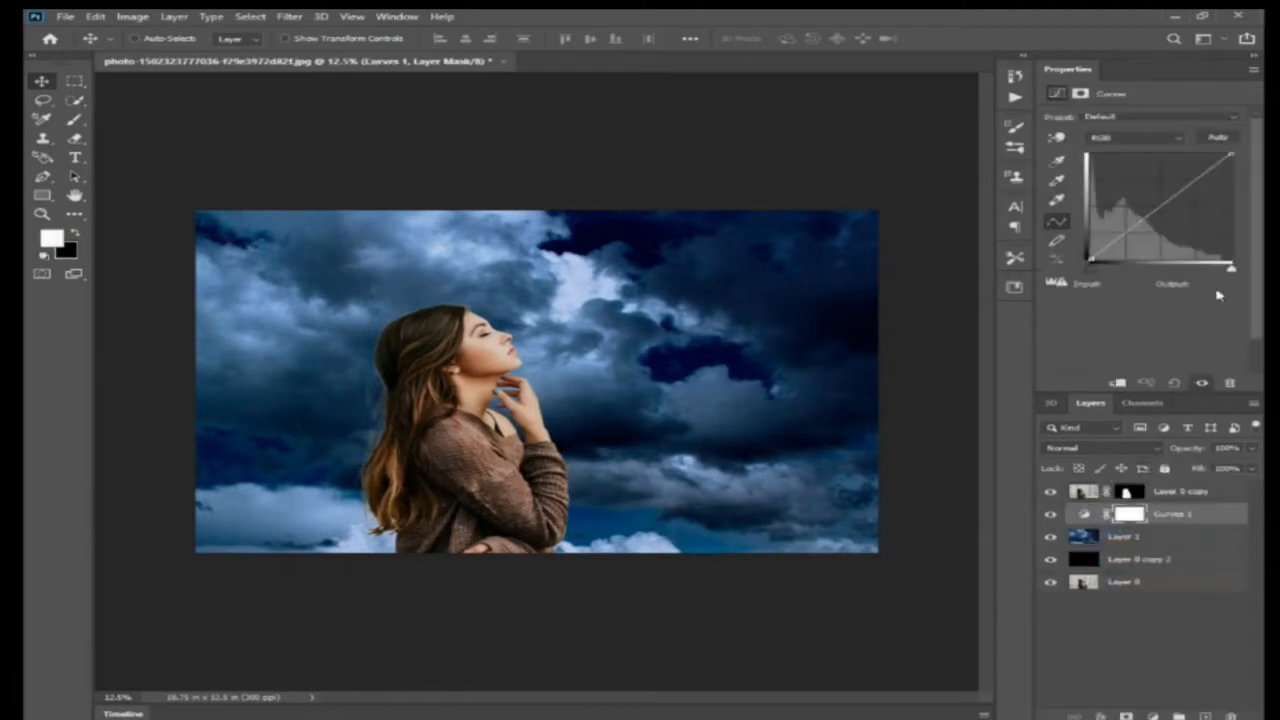
drag(1233, 157, 1243, 212)
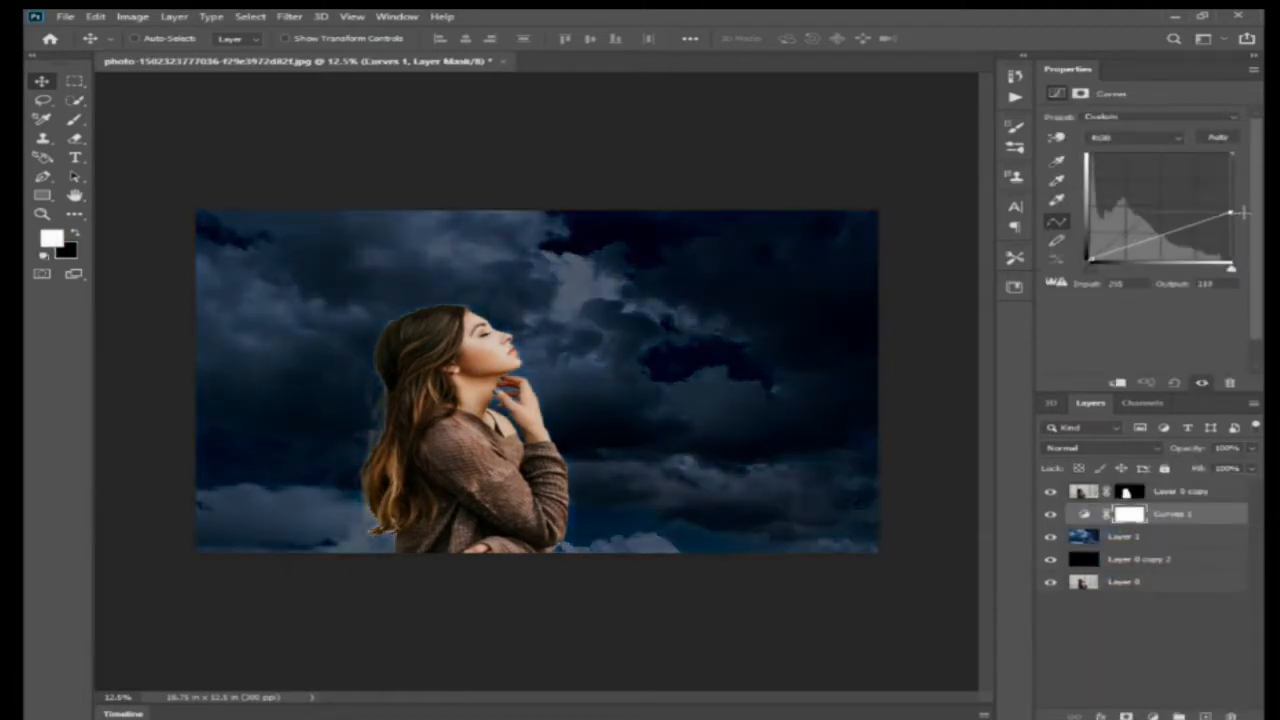
drag(1143, 241, 1152, 244)
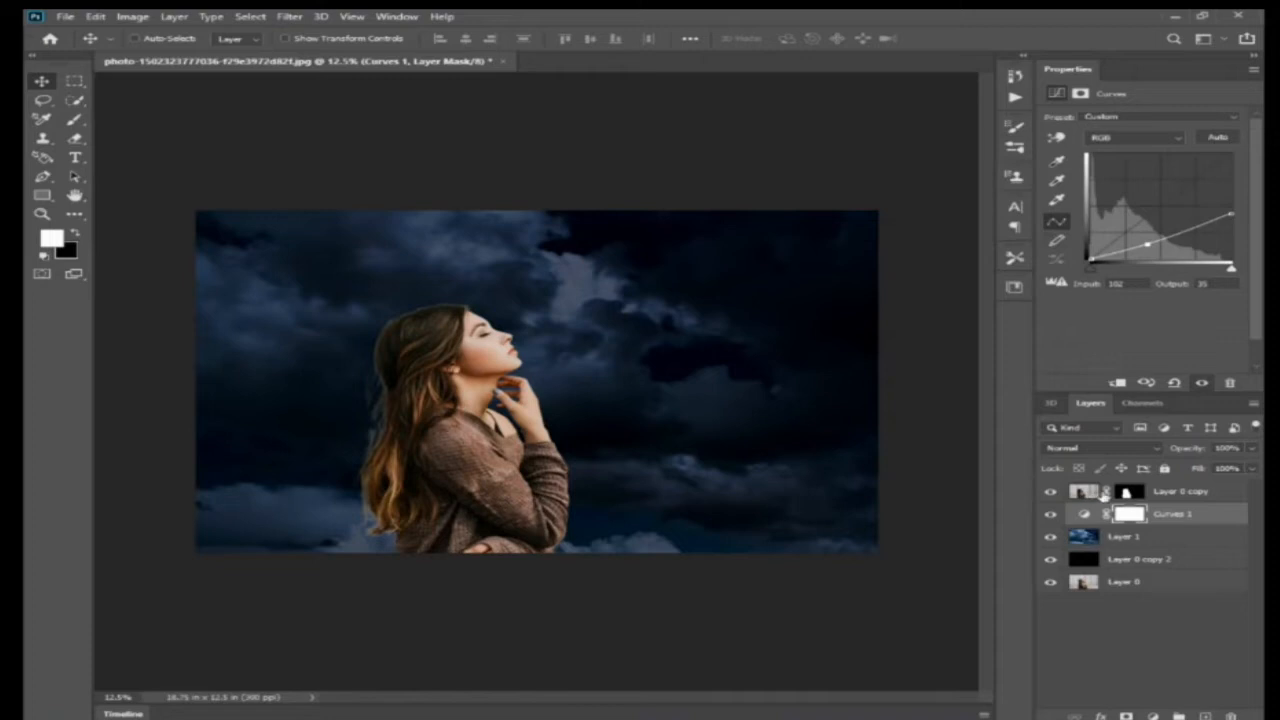
Step: Add a Curves adjustment above the woman's cutout, lowering the white point and pulling the midtones to input 108, output 9
click(1081, 493)
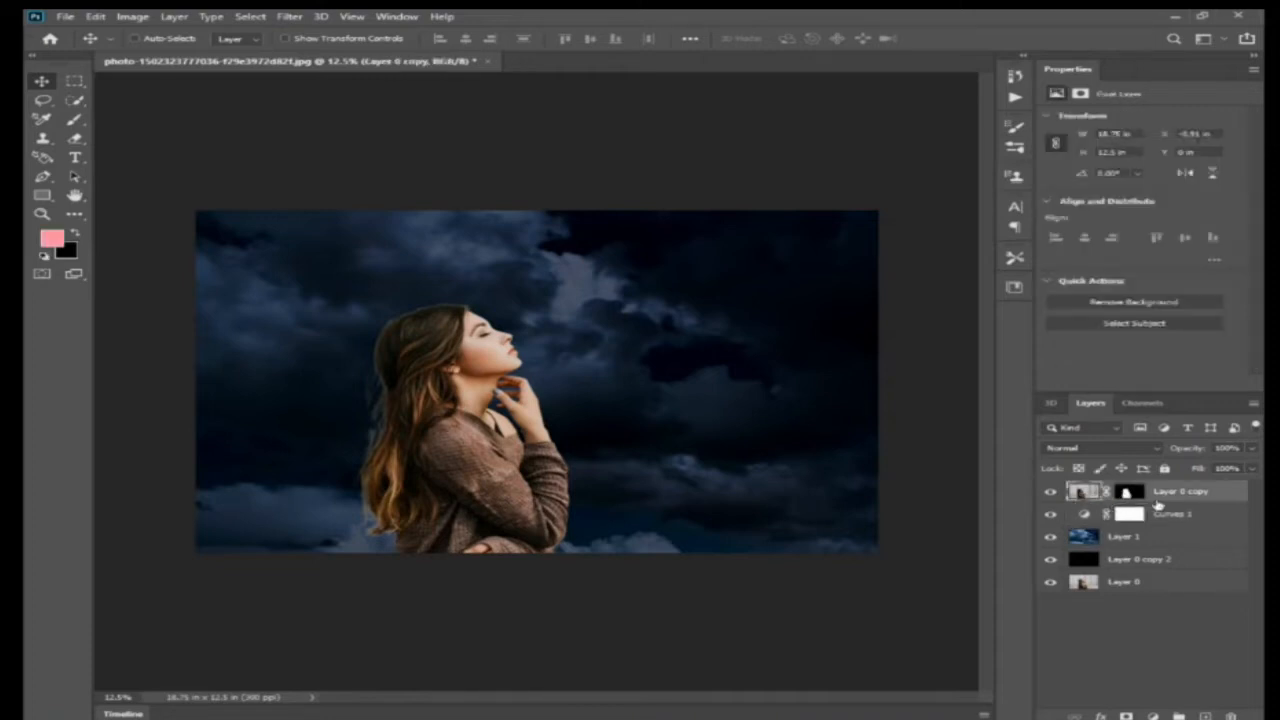
click(1153, 715)
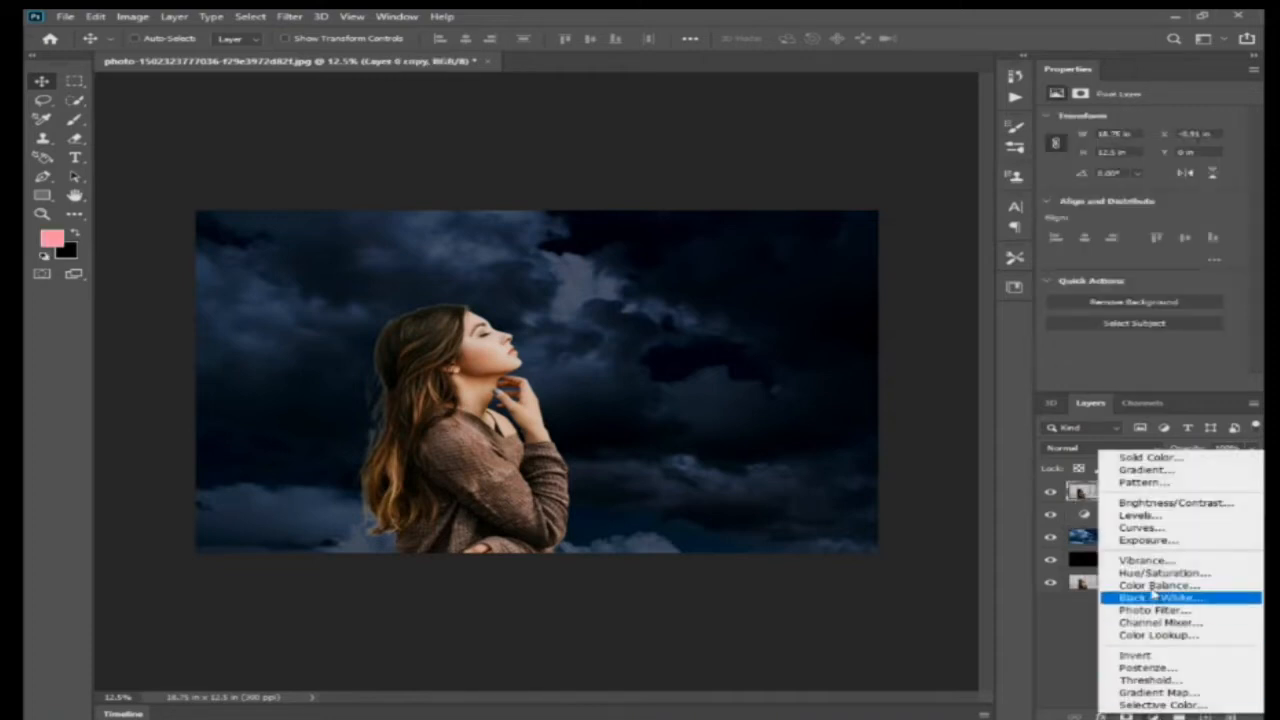
click(1148, 529)
drag(1230, 156, 1248, 228)
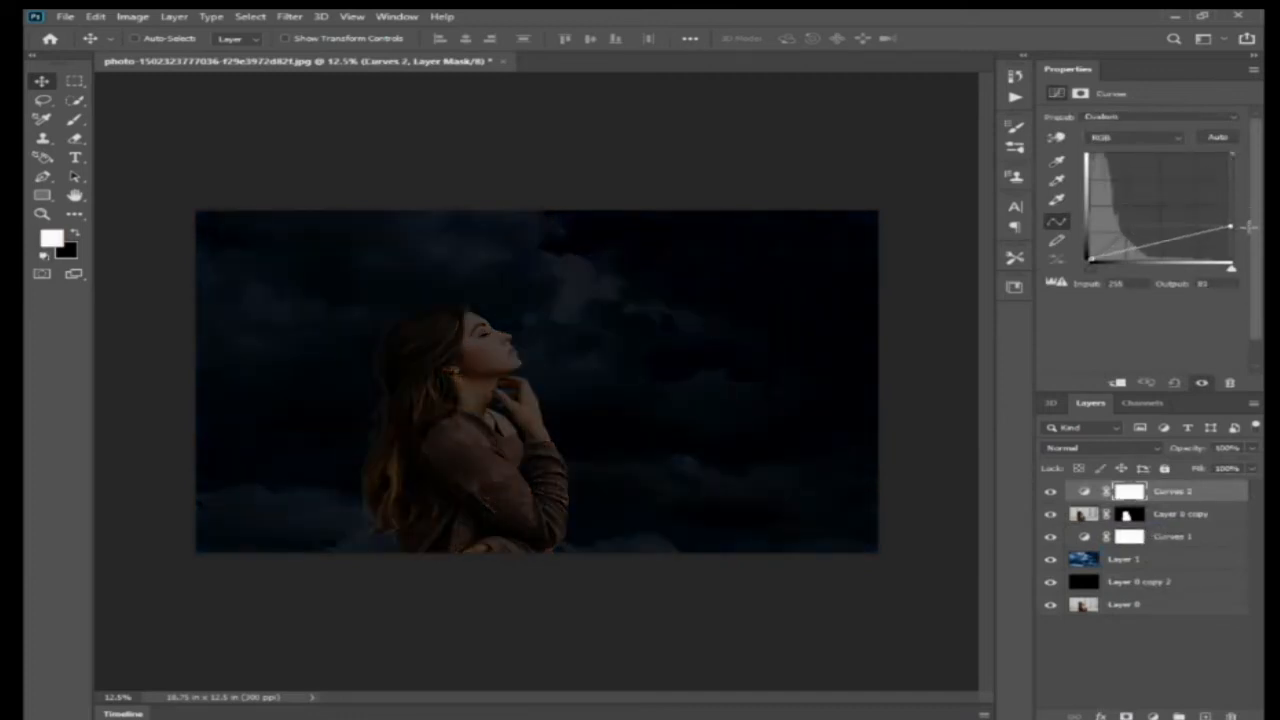
drag(1145, 248, 1150, 255)
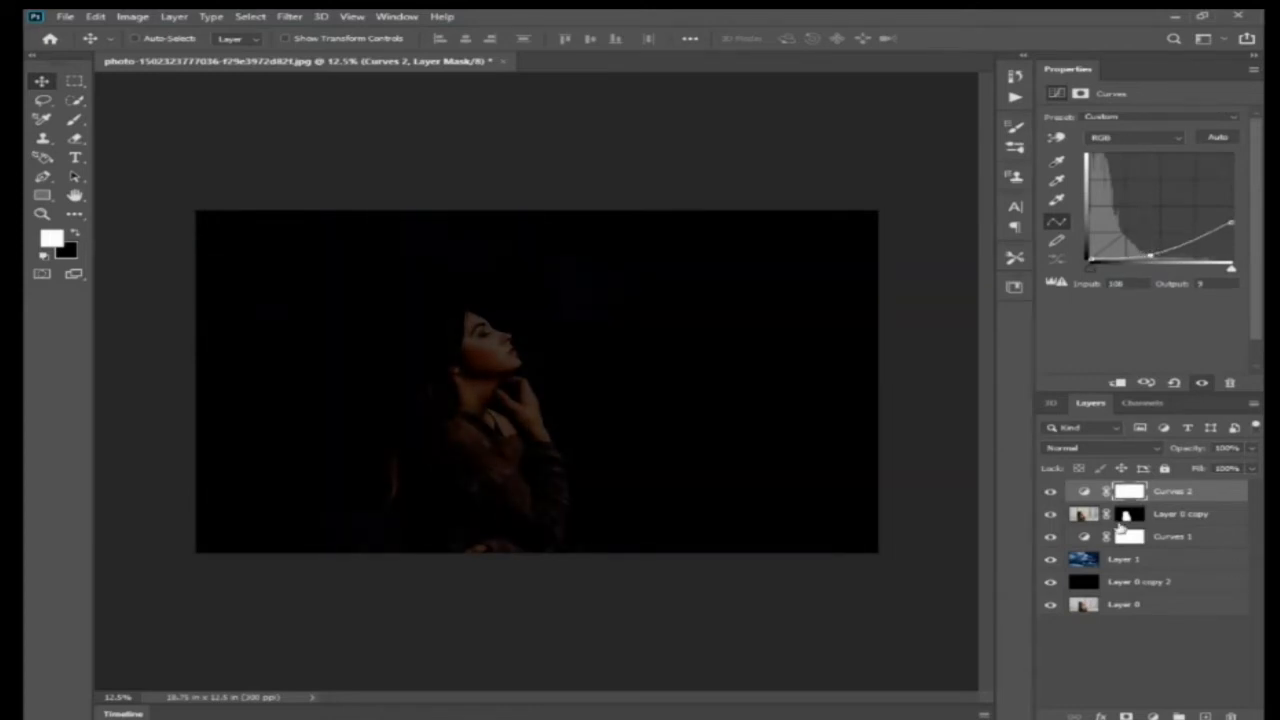
Step: Restrict the upper Curves adjustment to the woman by filling its mask black outside her cutout shape
ctrl+click(1124, 518)
key(ctrl+shift+i)
key(ctrl+BackSpace)
key(ctrl+d)
key(ctrl+plus)
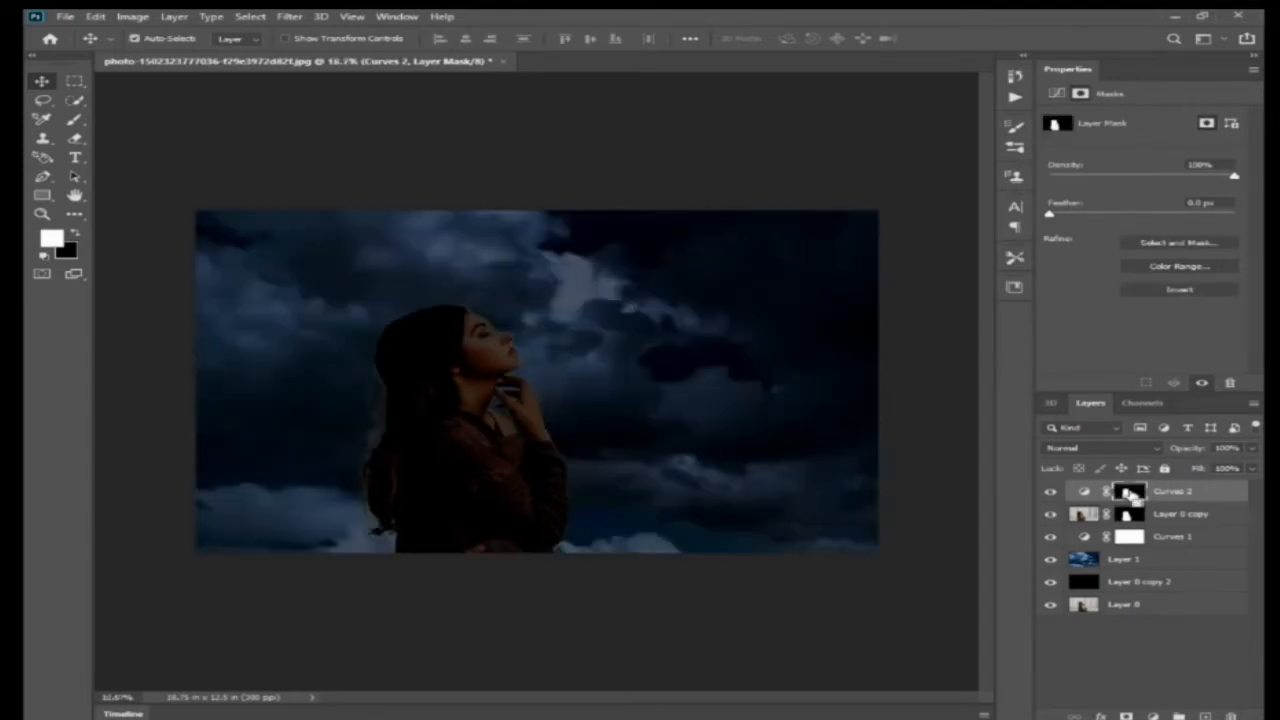
Step: Brighten the woman by raising the white point and midtones of her Curves adjustment
key(ctrl+plus)
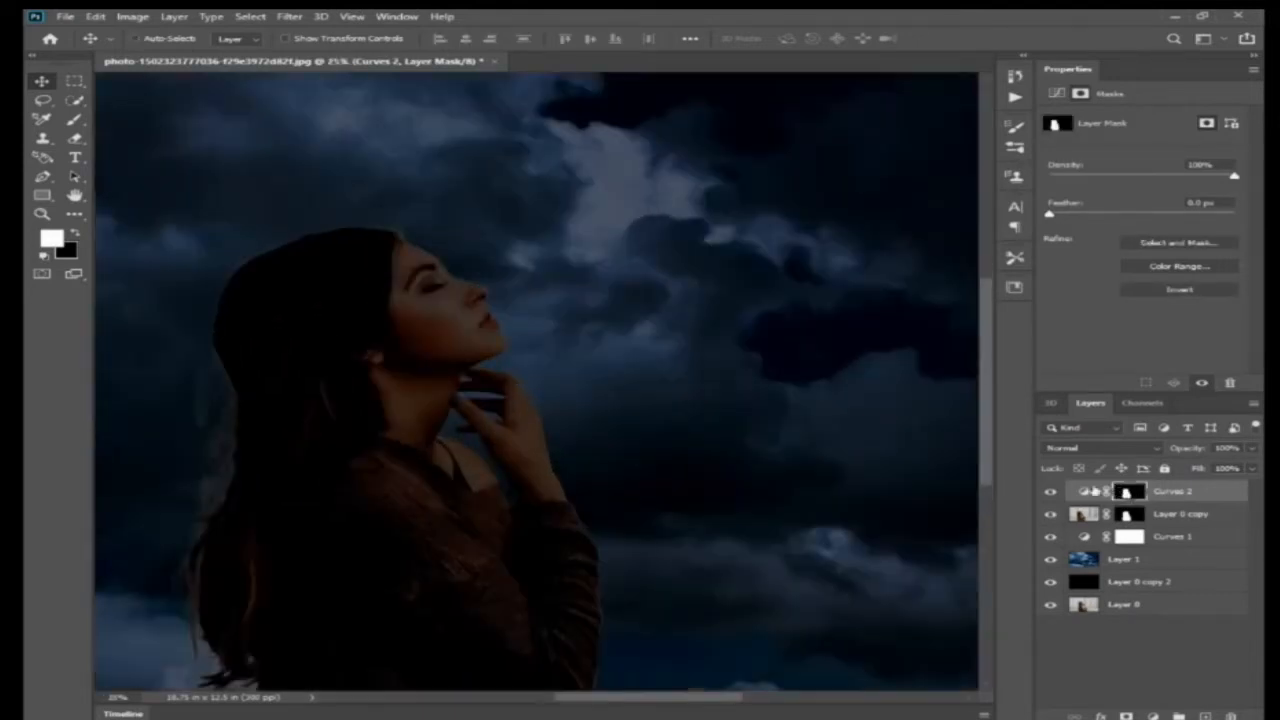
click(1095, 491)
drag(1230, 224, 1231, 202)
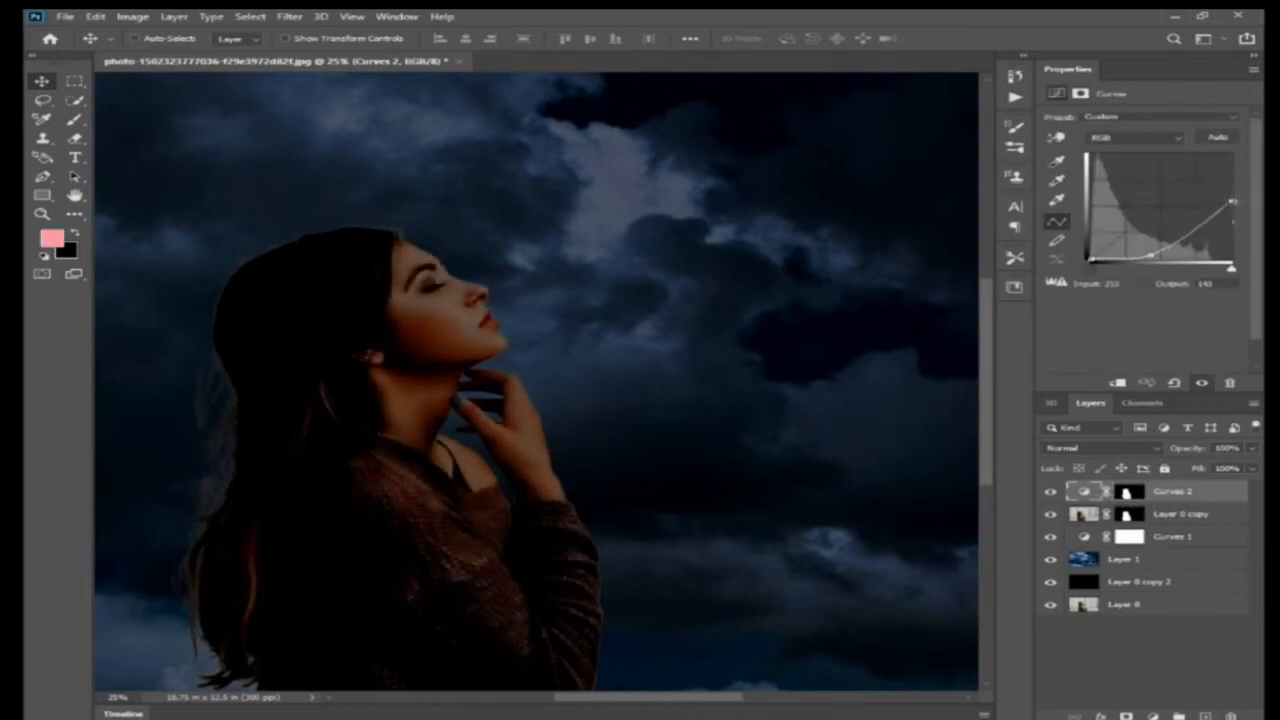
drag(1150, 254, 1150, 245)
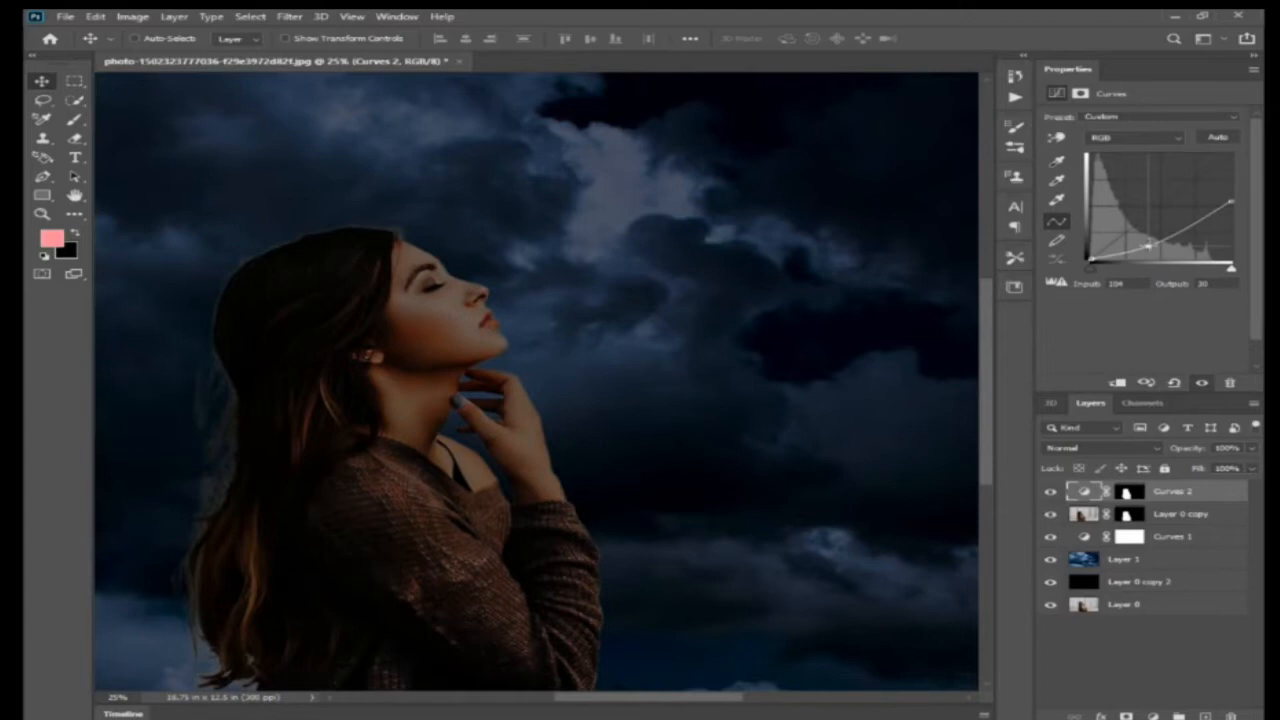
drag(322, 574, 494, 463)
key(ctrl+minus)
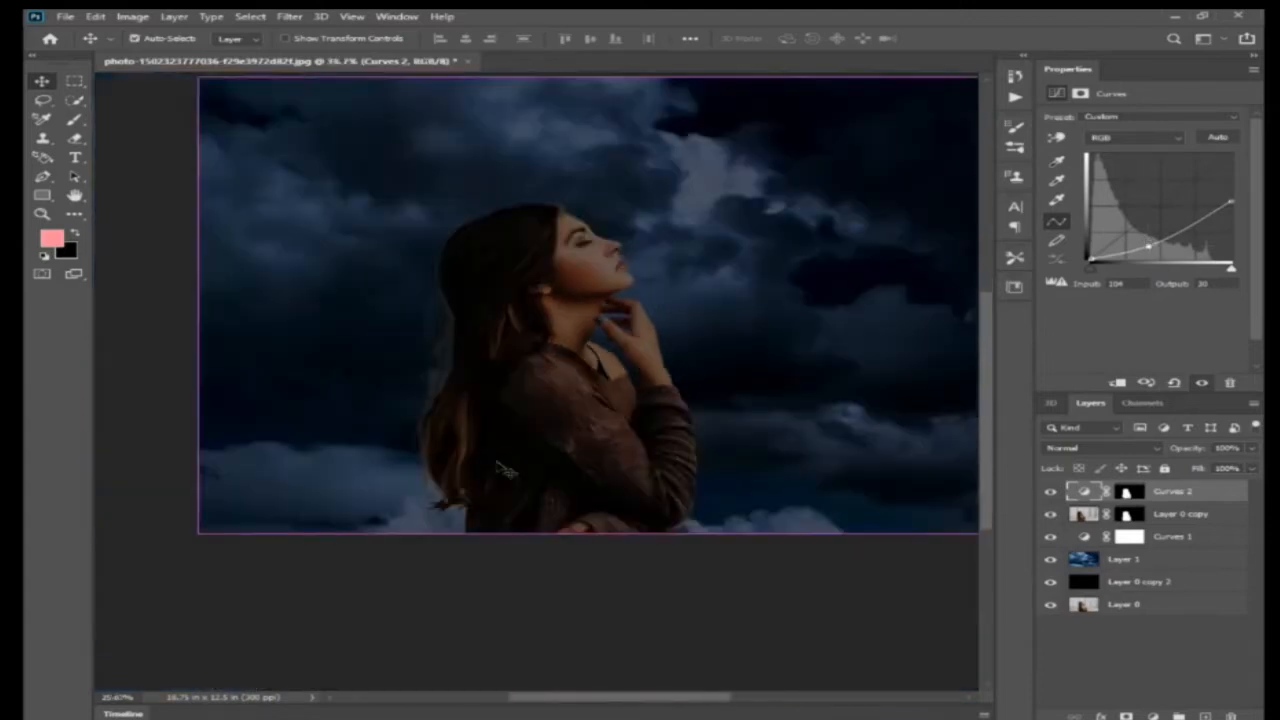
Step: Erase at 10% flow on the woman's Curves mask to bring light onto her face, hand and sweater
right_click(551, 421)
click(562, 426)
key(ctrl+plus)
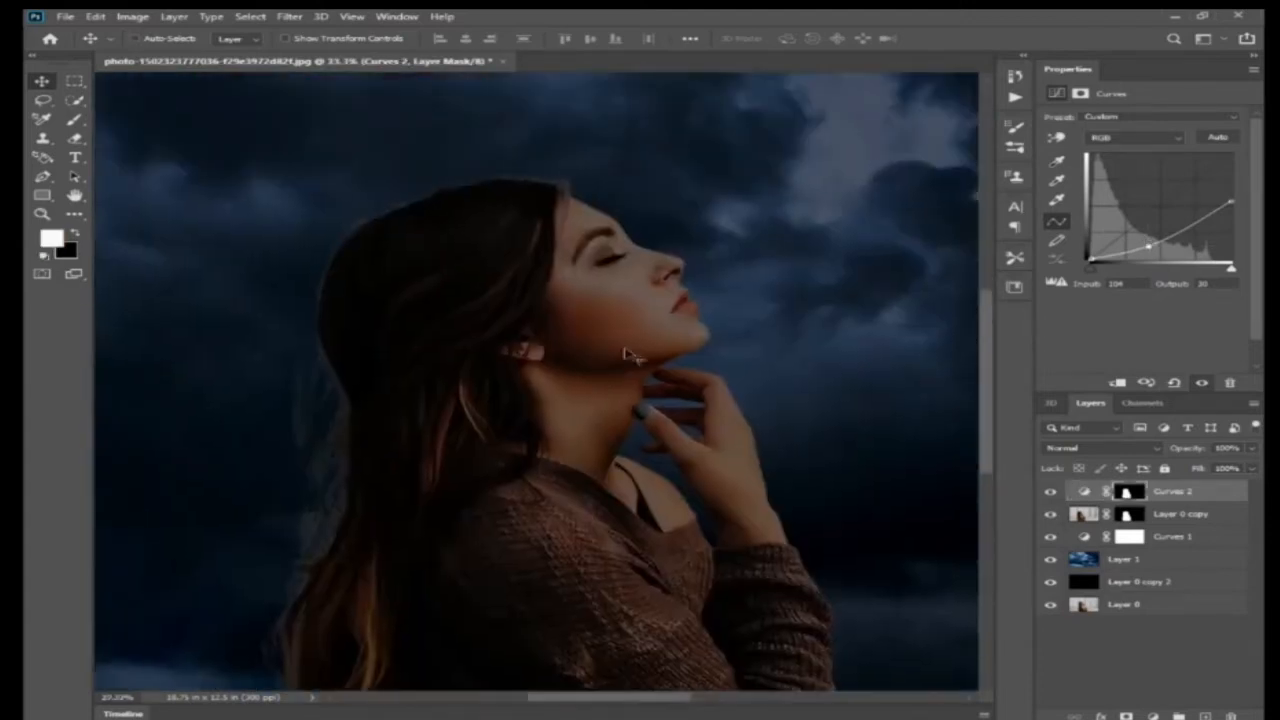
click(1128, 492)
key(e)
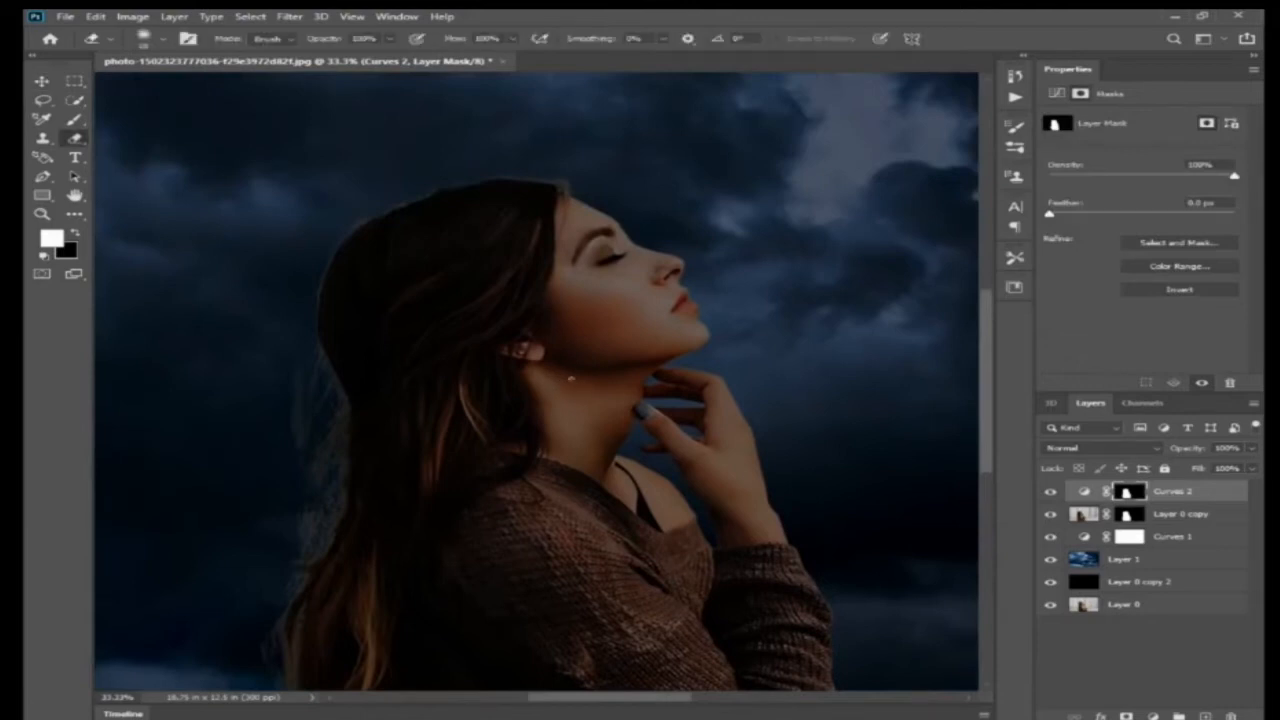
click(512, 38)
click(482, 38)
key(Return)
mouse_move(751, 246)
mouse_down()
mouse_move(647, 186)
mouse_move(750, 311)
mouse_move(662, 225)
mouse_move(786, 343)
mouse_move(750, 343)
mouse_move(764, 325)
mouse_move(751, 281)
mouse_move(679, 230)
mouse_up()
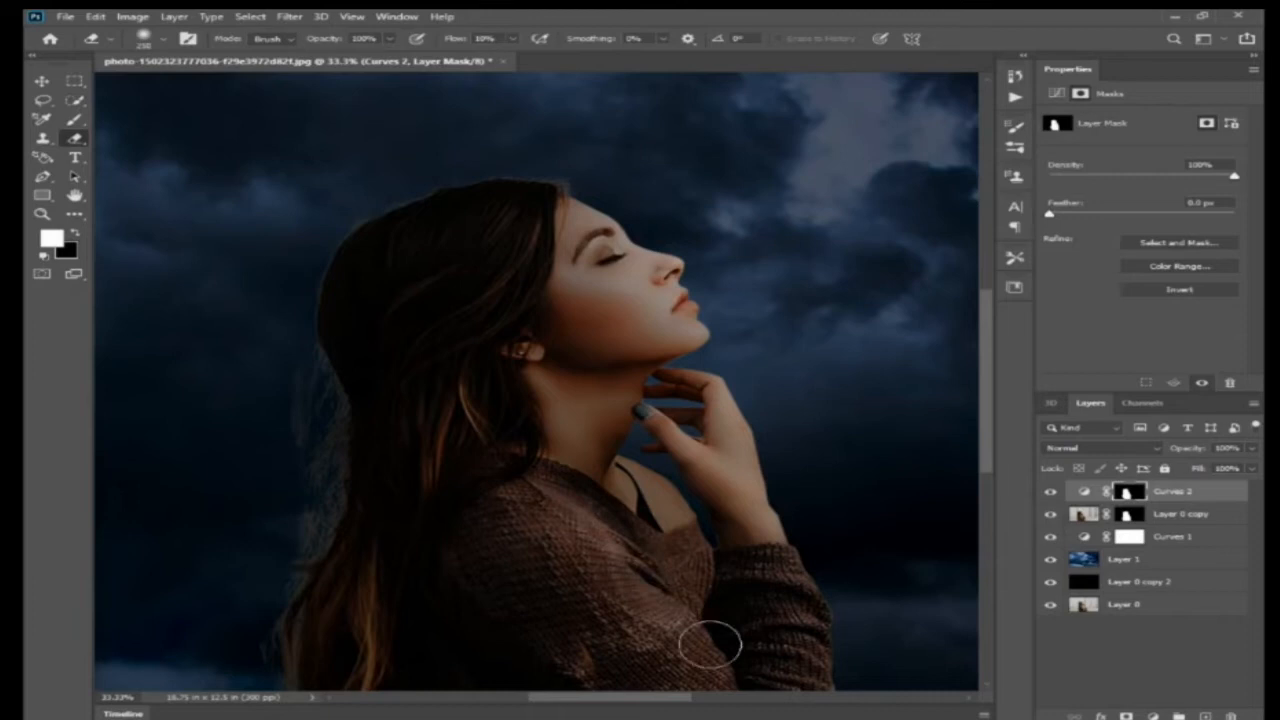
drag(823, 566, 817, 463)
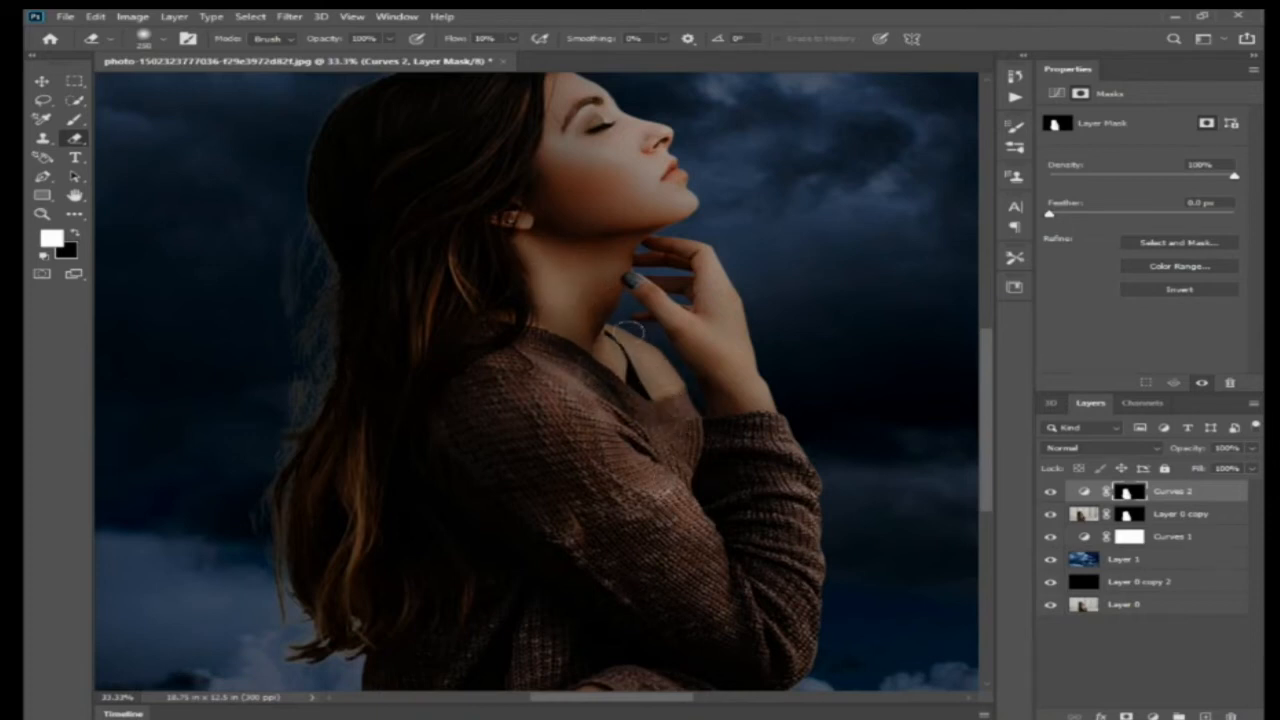
Step: Enlarge the Eraser to 600 px and softly lighten the woman's face on the same Curves mask
key(])
key(])
key(])
key(])
key(])
key(])
key(])
key(])
key(])
key(])
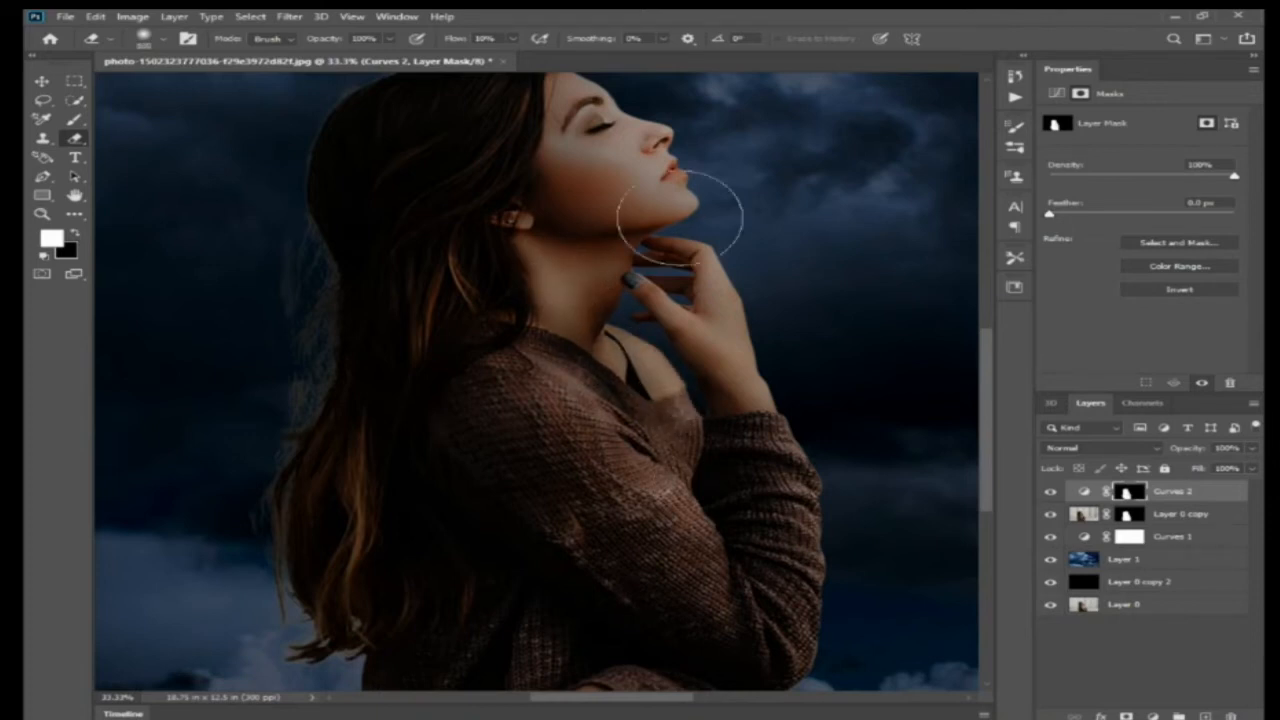
click(631, 178)
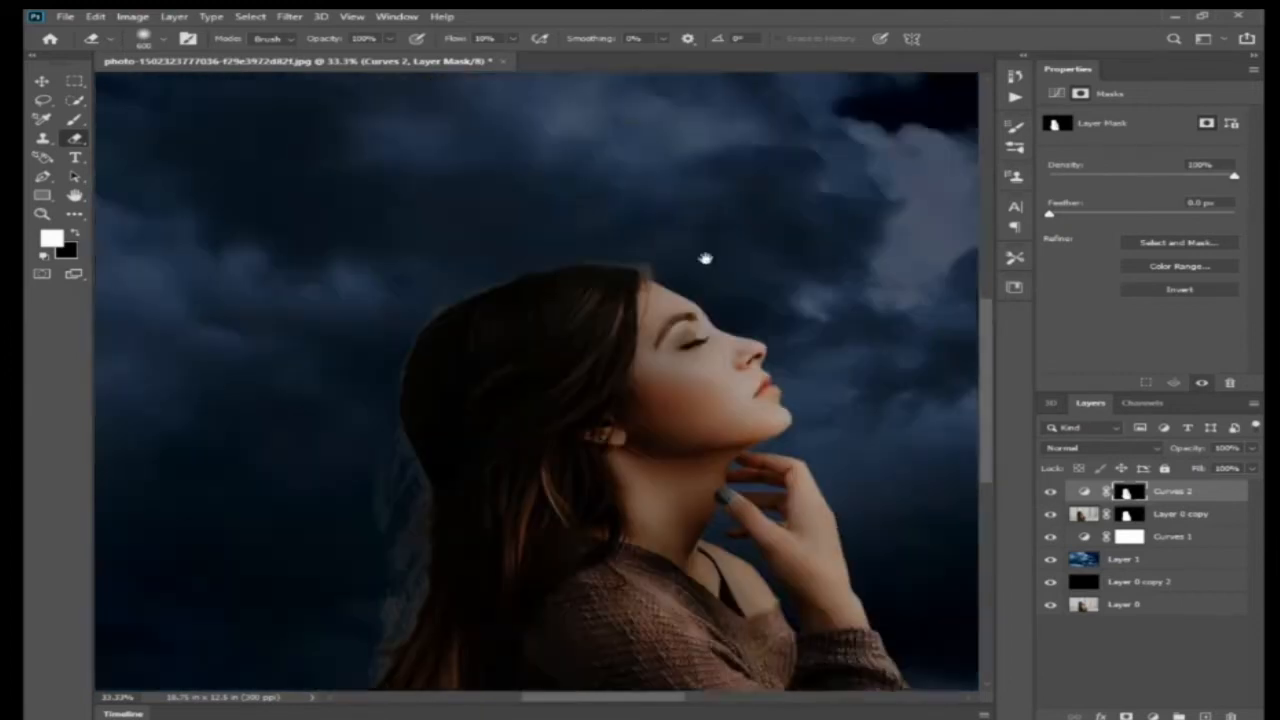
Step: Open the Instagram love icon PNG, add it to the composite and place it in the sky in front of her face
key(ctrl+o)
click(1102, 706)
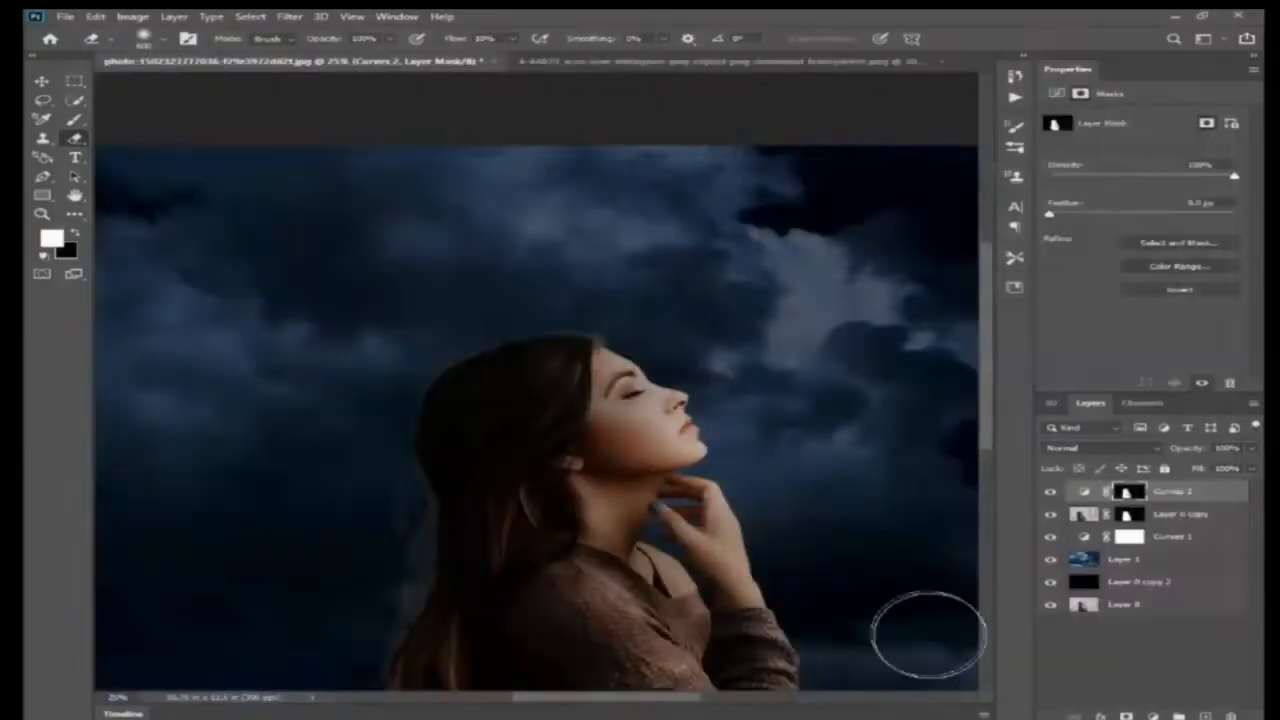
key(v)
drag(652, 372, 878, 282)
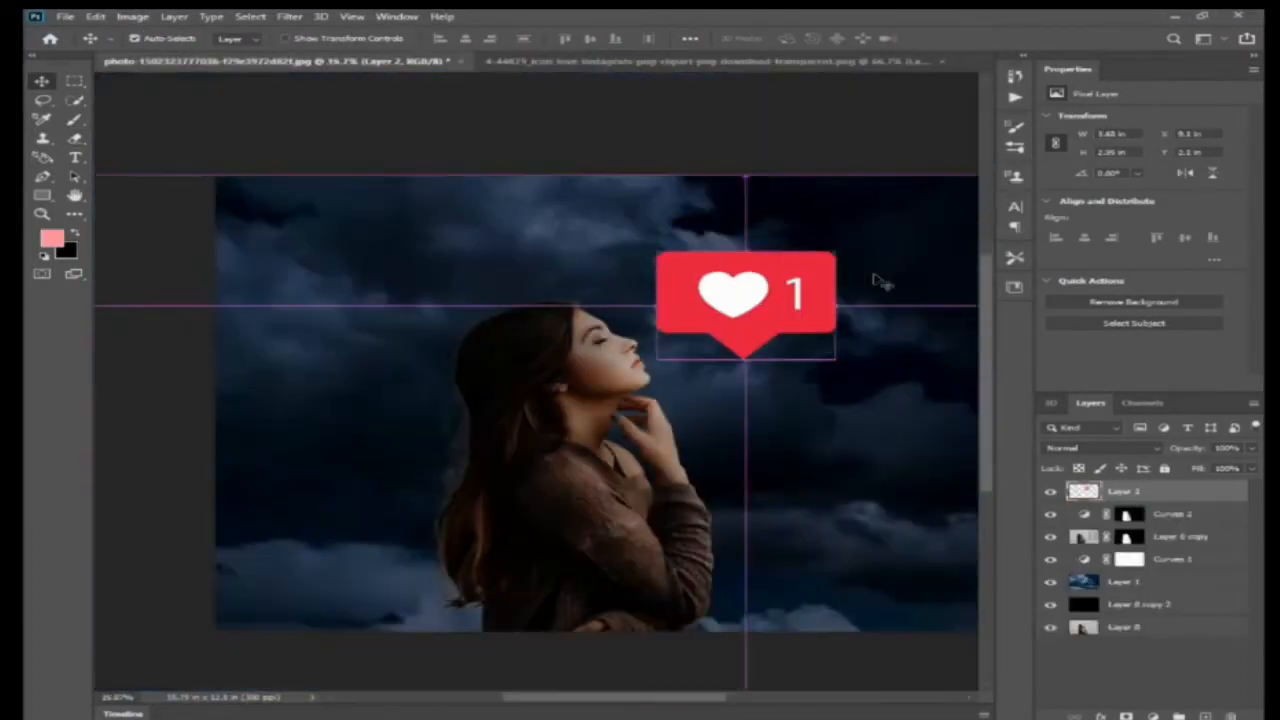
key(ctrl+minus)
drag(594, 303, 704, 284)
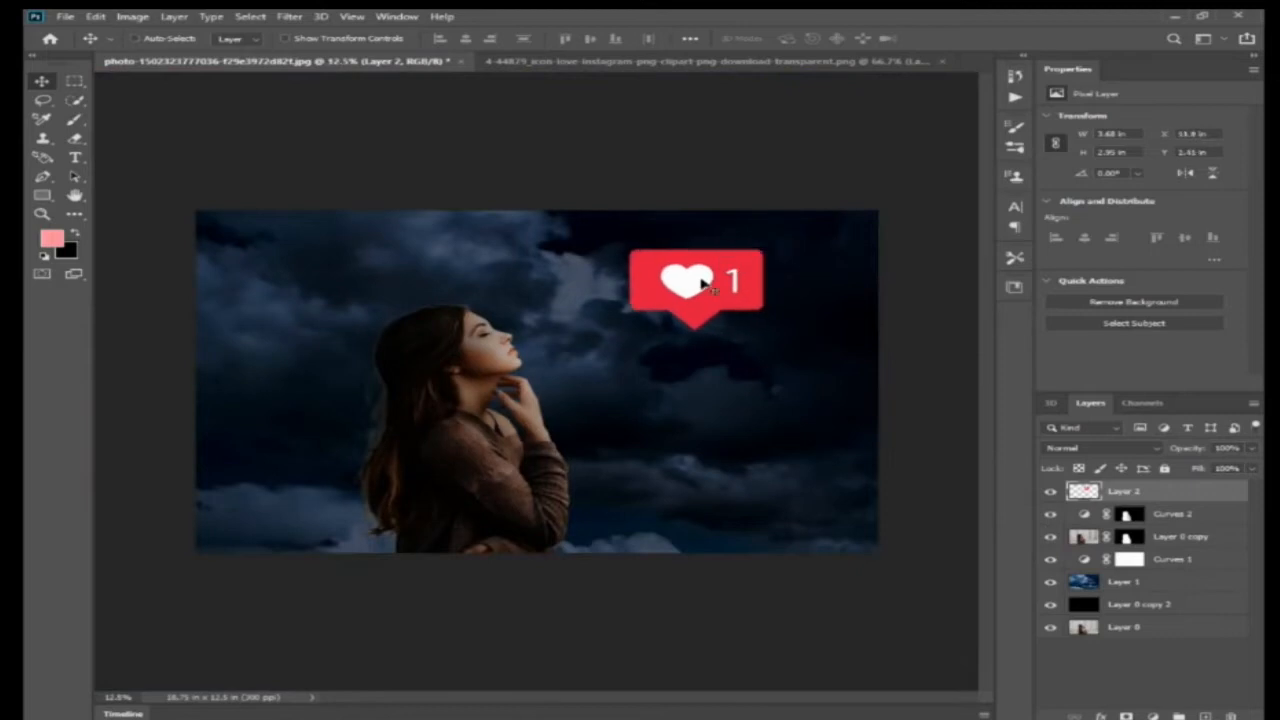
Step: Scale the like icon down to about 2.71 × 2.17 in
key(ctrl+t)
drag(762, 330, 688, 296)
key(Return)
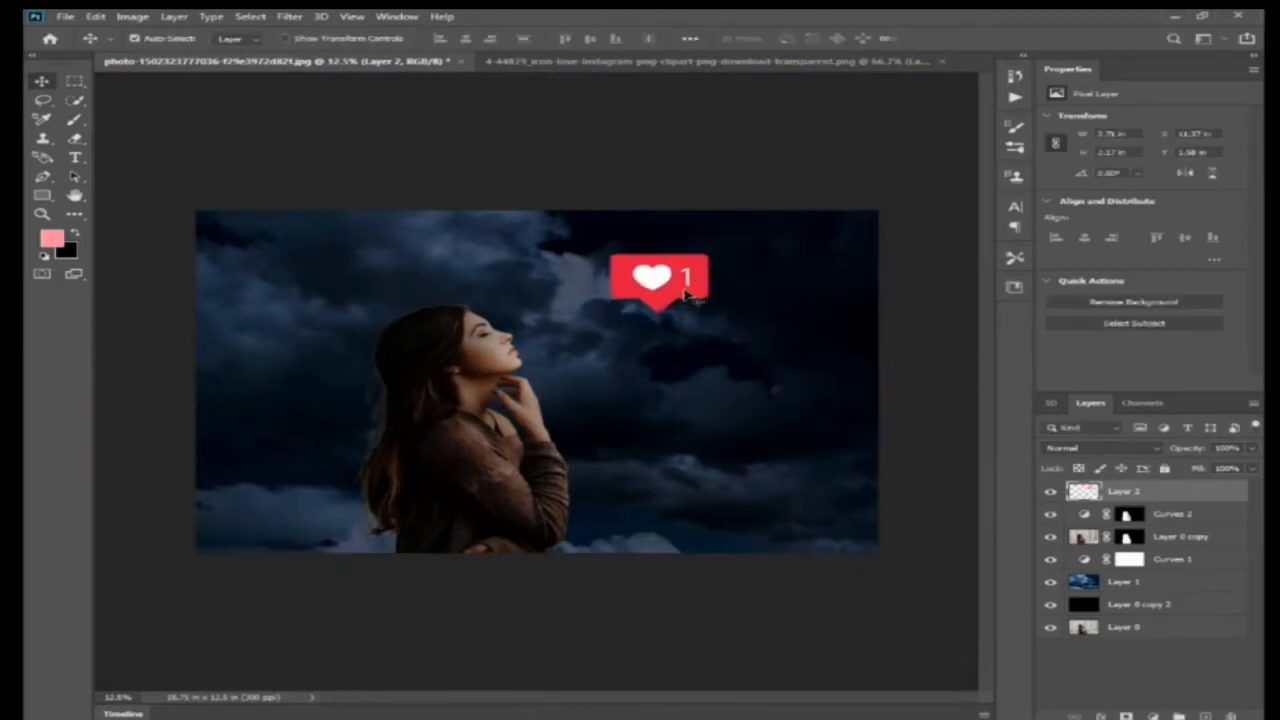
Step: Duplicate the like icon layer and merge the two copies into one
key(ctrl+plus)
key(ctrl+plus)
key(ctrl+j)
shift+click(1150, 514)
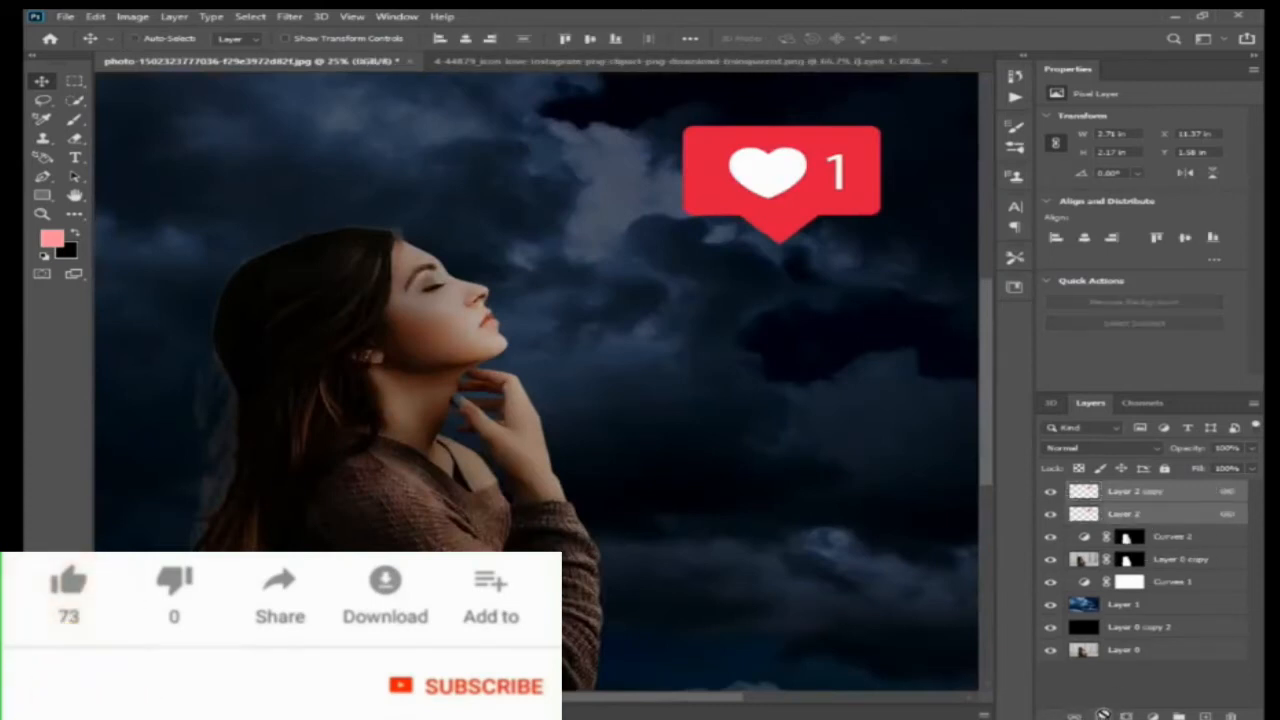
key(ctrl+e)
right_click(790, 178)
click(845, 190)
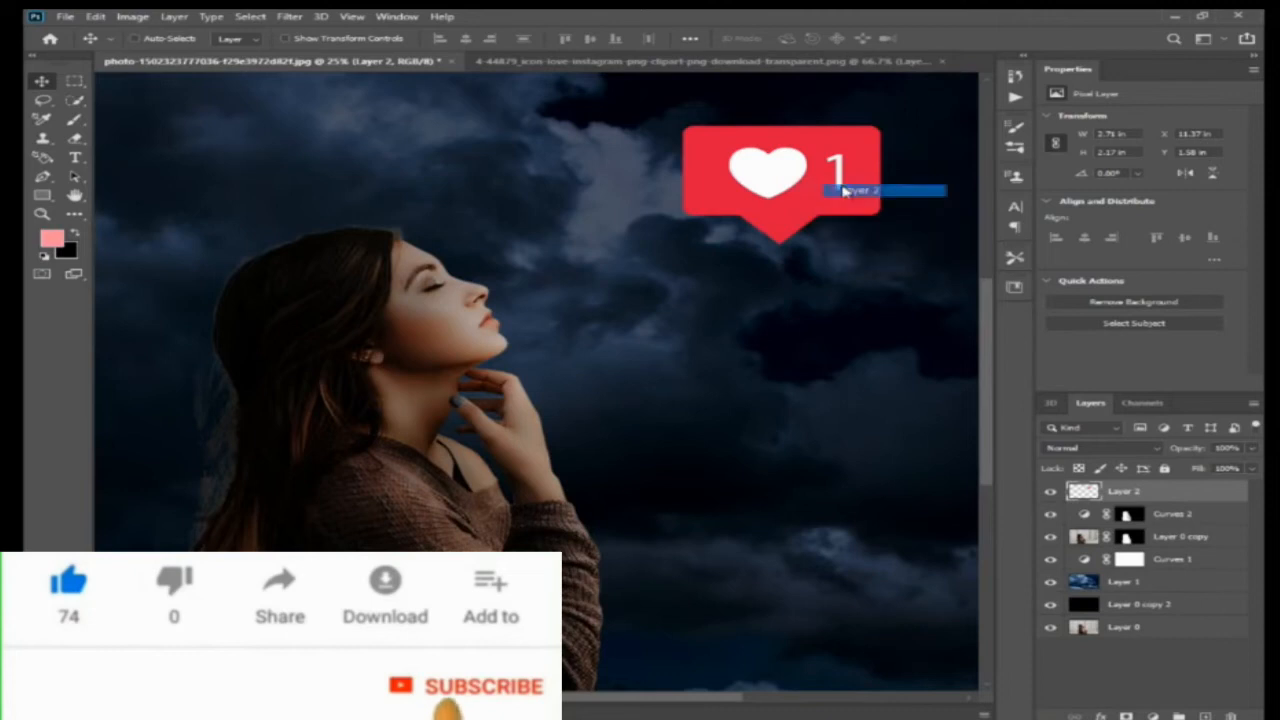
key(ctrl+u)
drag(980, 557, 978, 634)
key(Escape)
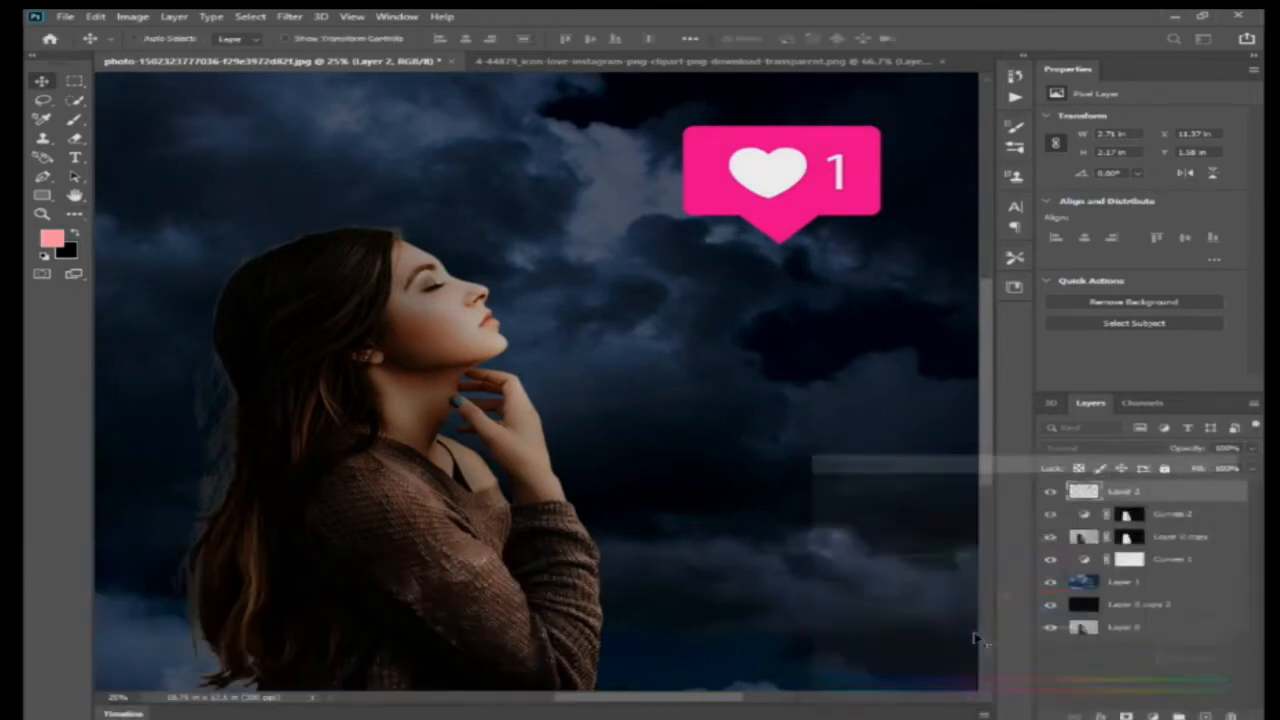
Step: Set the like icon's brightness to 43 and contrast to 50 with Brightness/Contrast
right_click(834, 199)
click(866, 211)
click(132, 16)
click(414, 51)
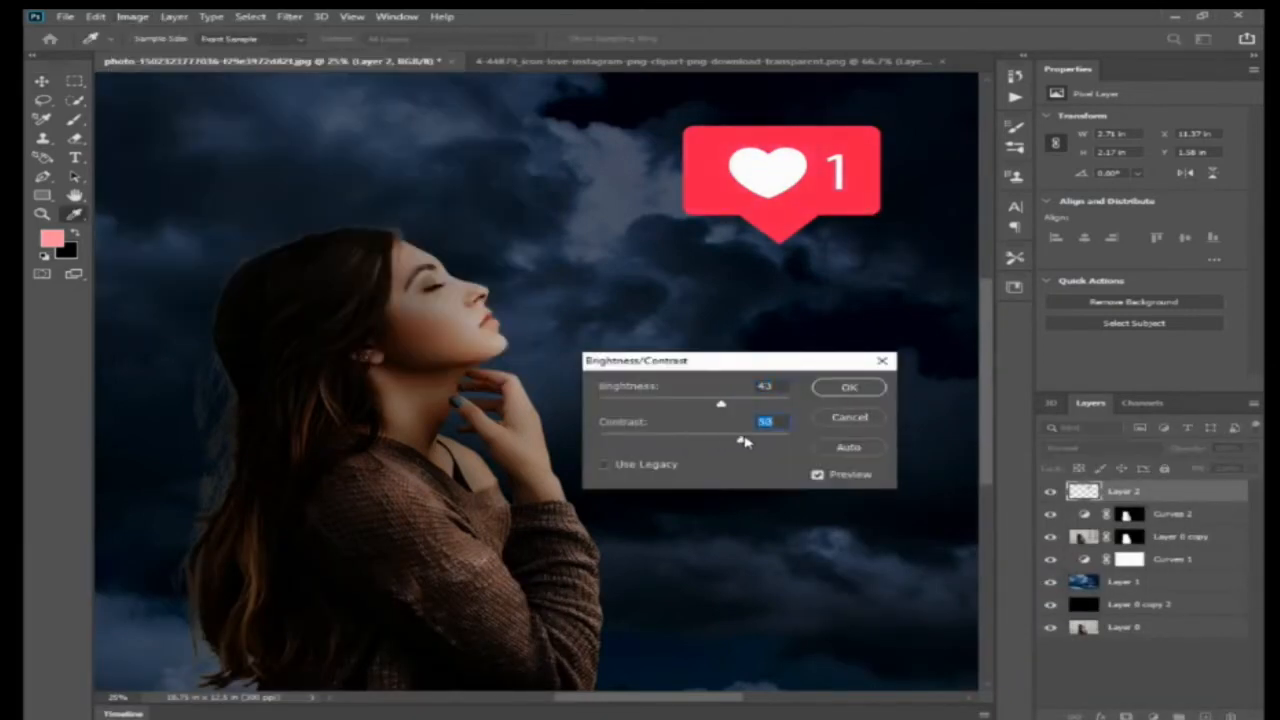
key(Escape)
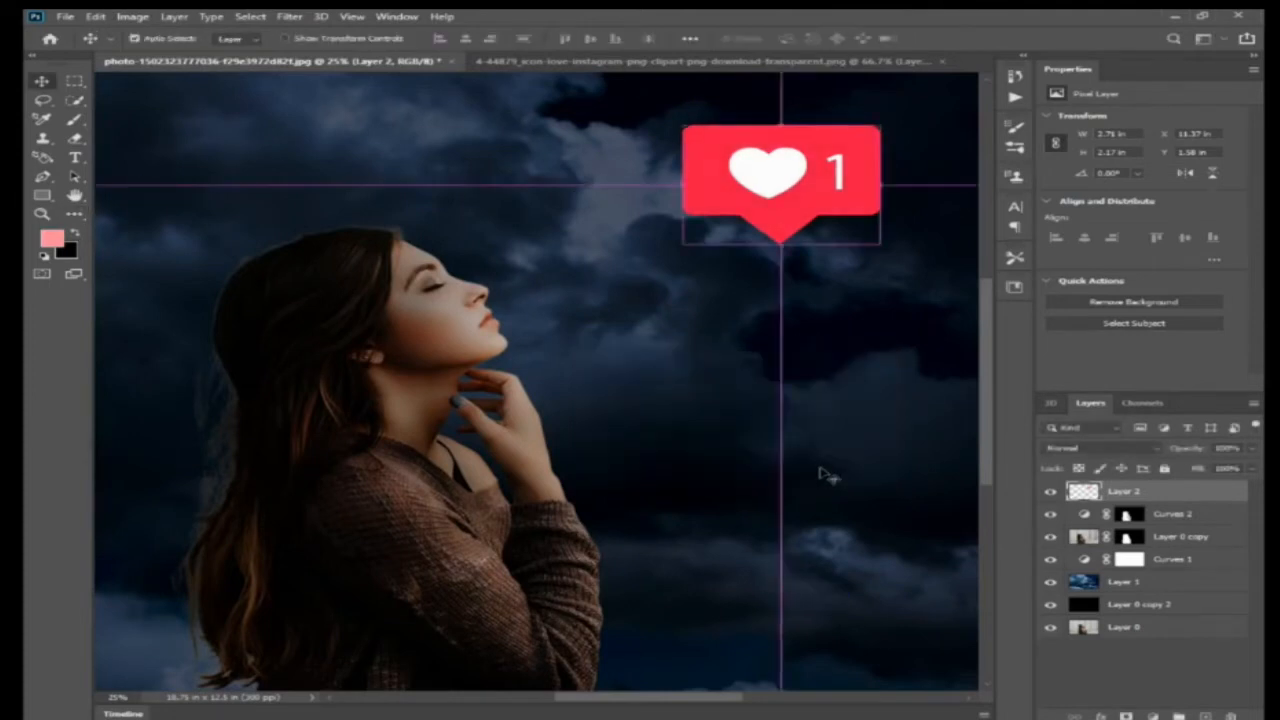
Step: Turn the like icon pinker with Hue/Saturation, using hue -12 and saturation +60
key(ctrl+u)
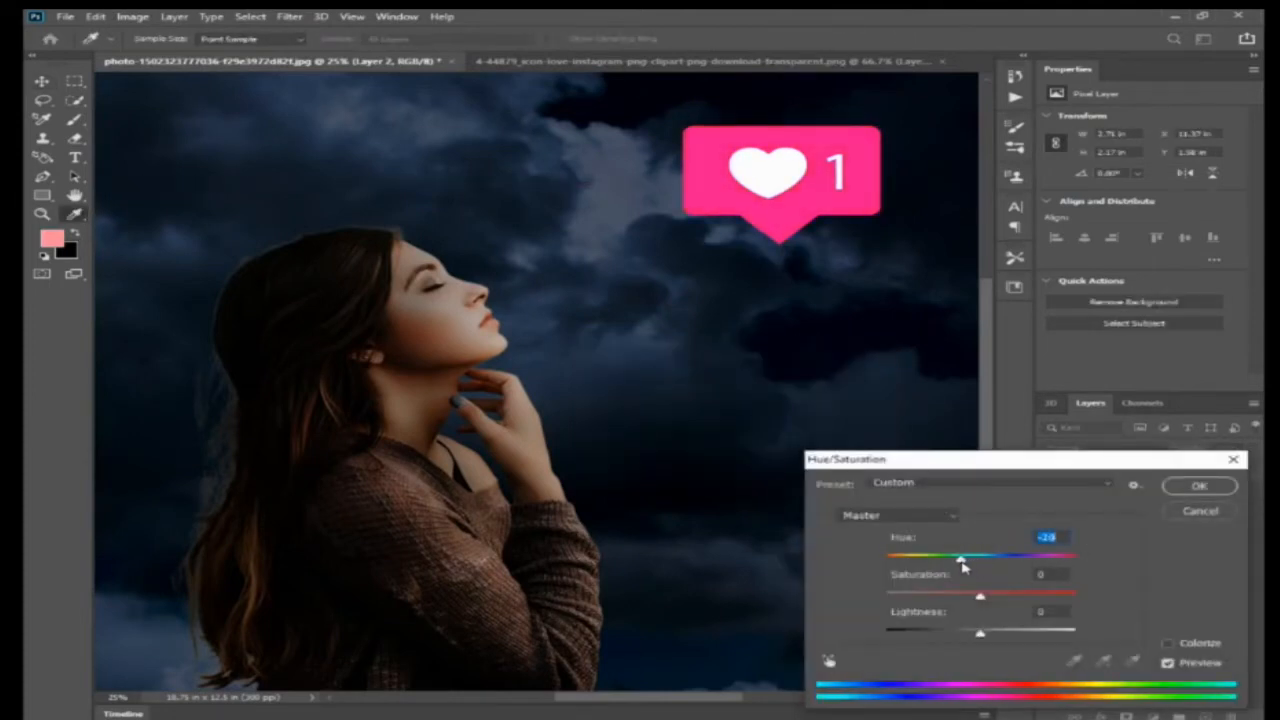
drag(980, 634, 977, 635)
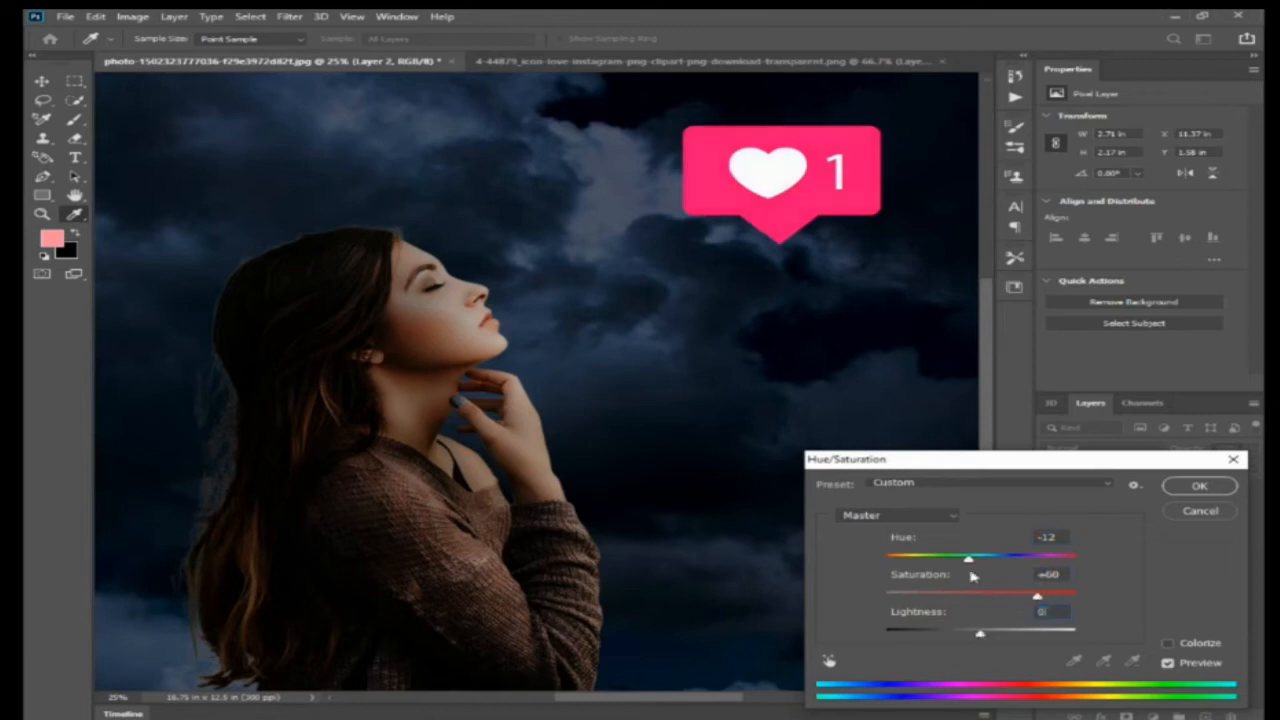
key(Return)
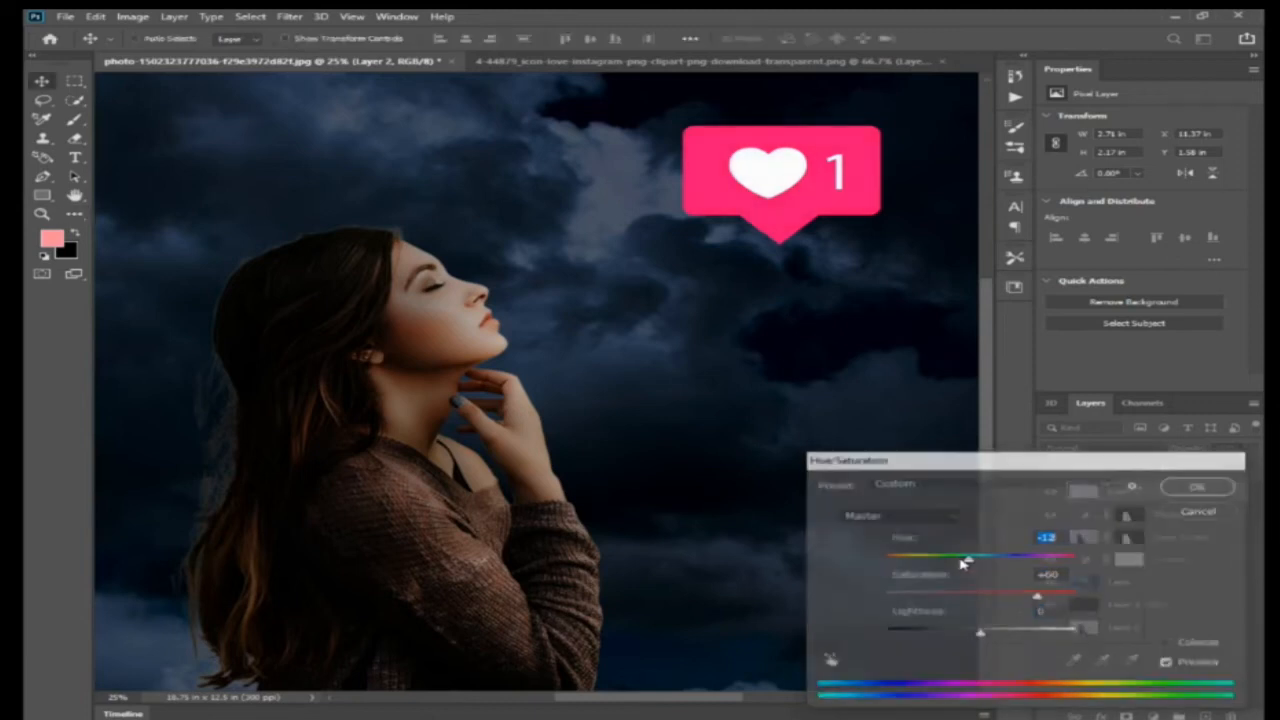
Step: Set the like icon's contrast to 82 with slightly reduced brightness, and shift its hue by -5
key(alt+i)
key(a)
key(c)
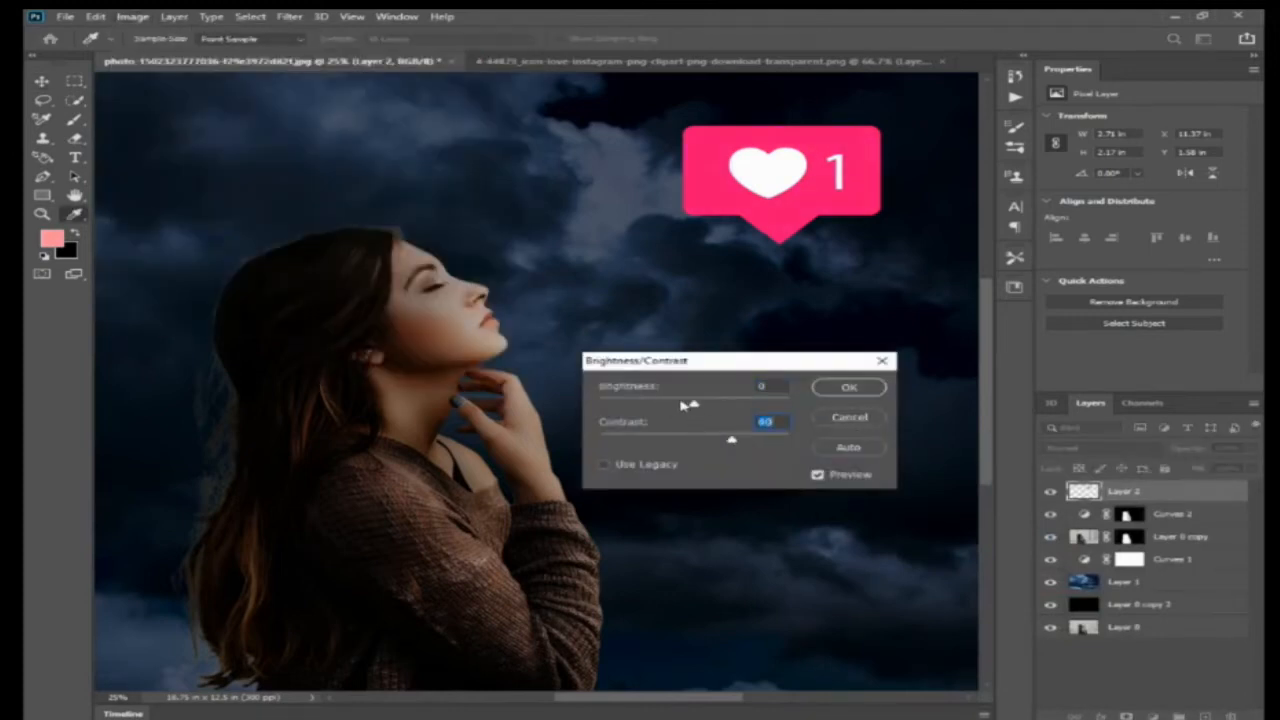
drag(757, 440, 771, 440)
drag(676, 403, 688, 405)
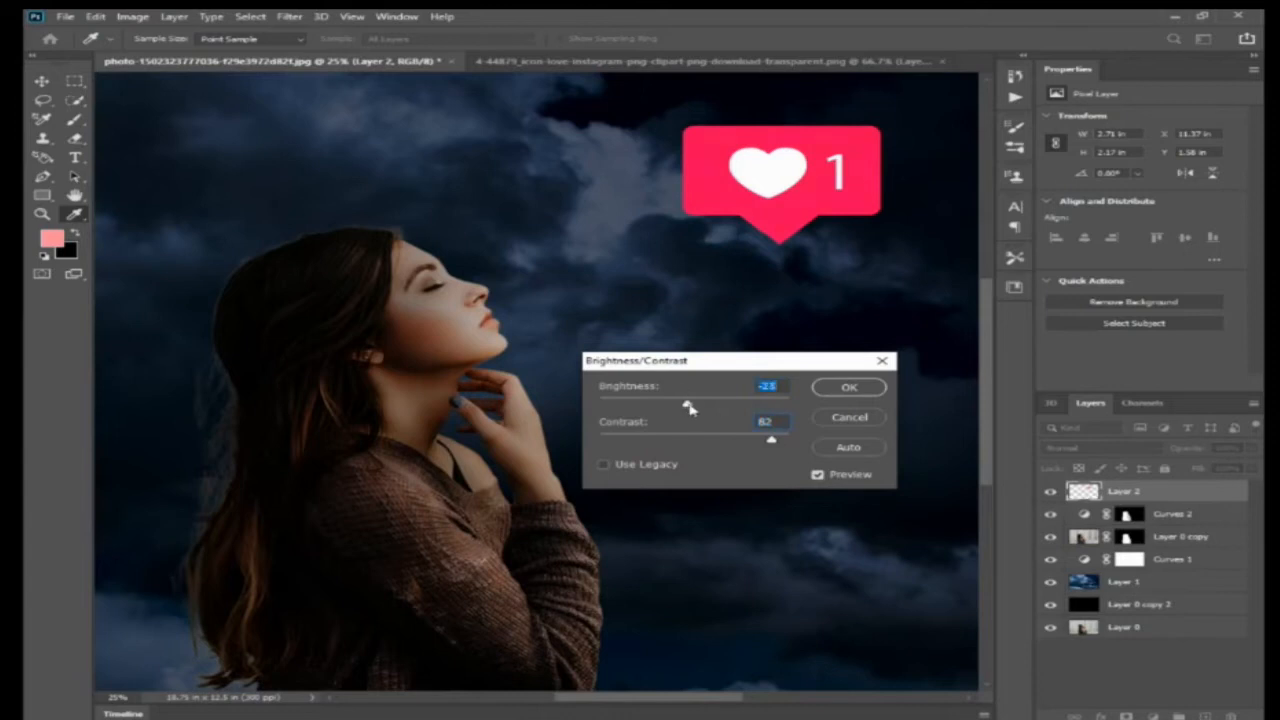
key(Return)
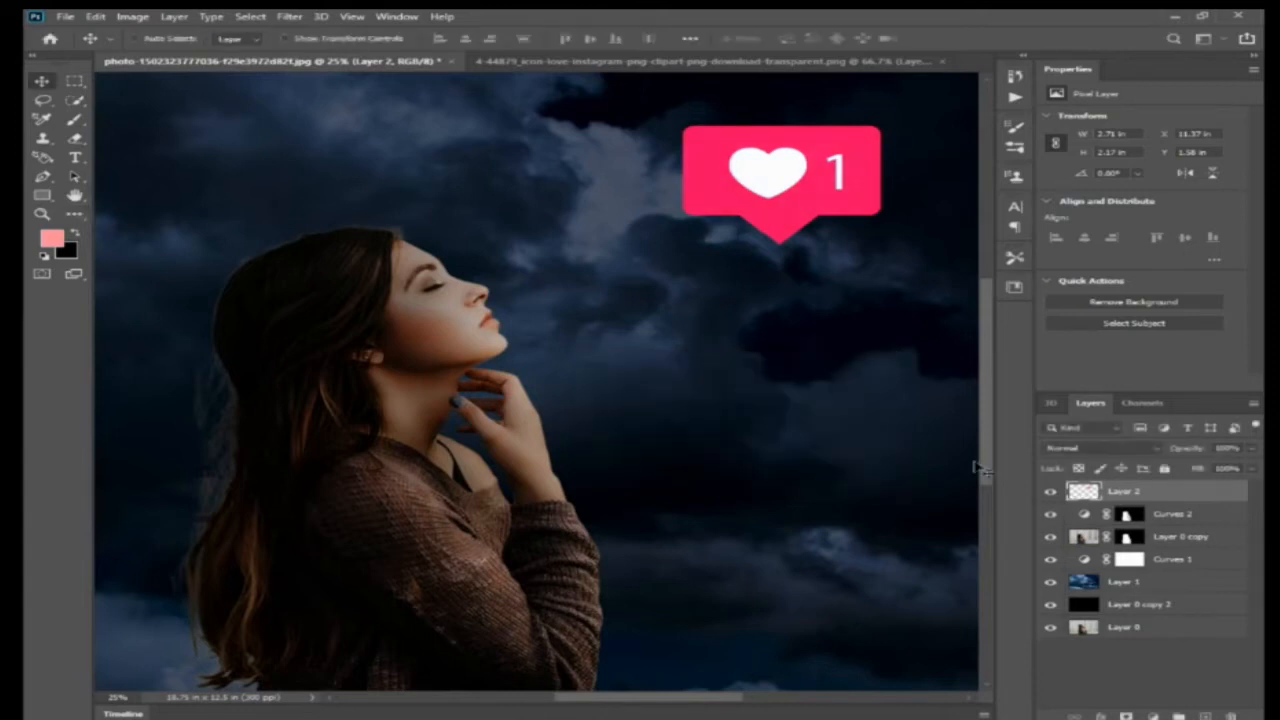
key(ctrl+u)
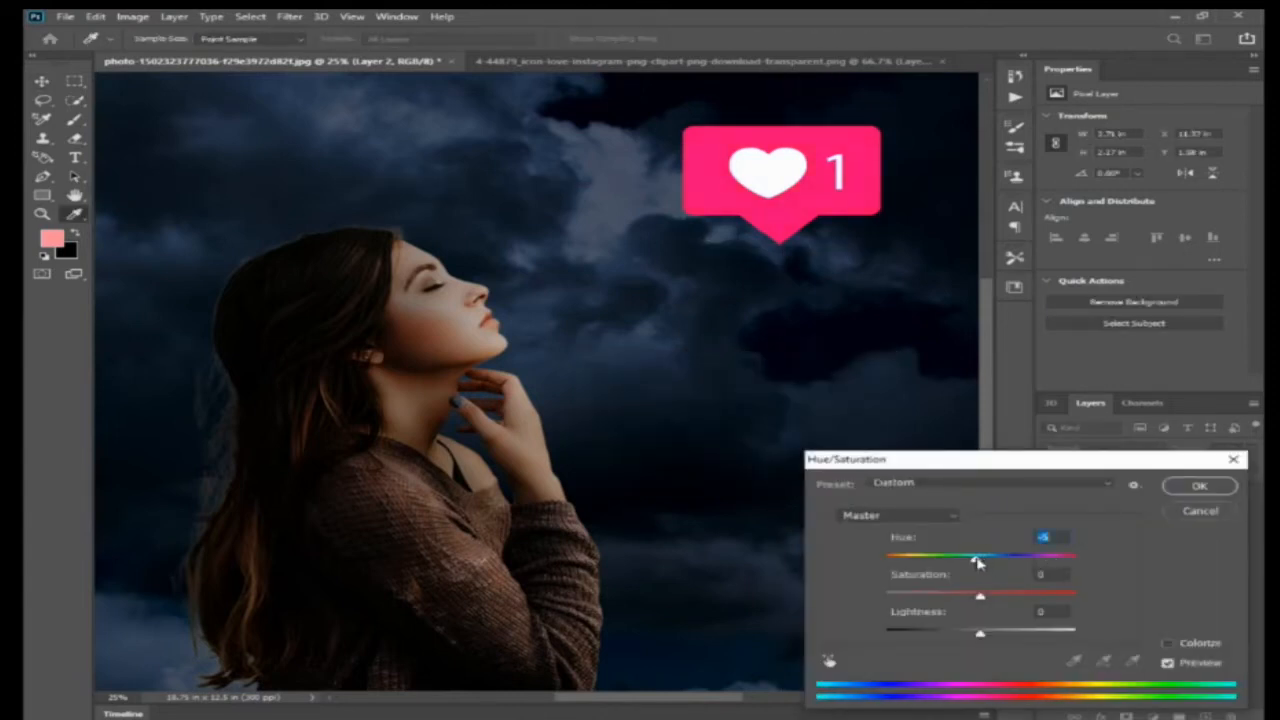
key(Return)
Step: Duplicate the like icon layer and give the copy a pink-red #ff0060 Inner Glow with choke 22% and size 114 px
key(ctrl+j)
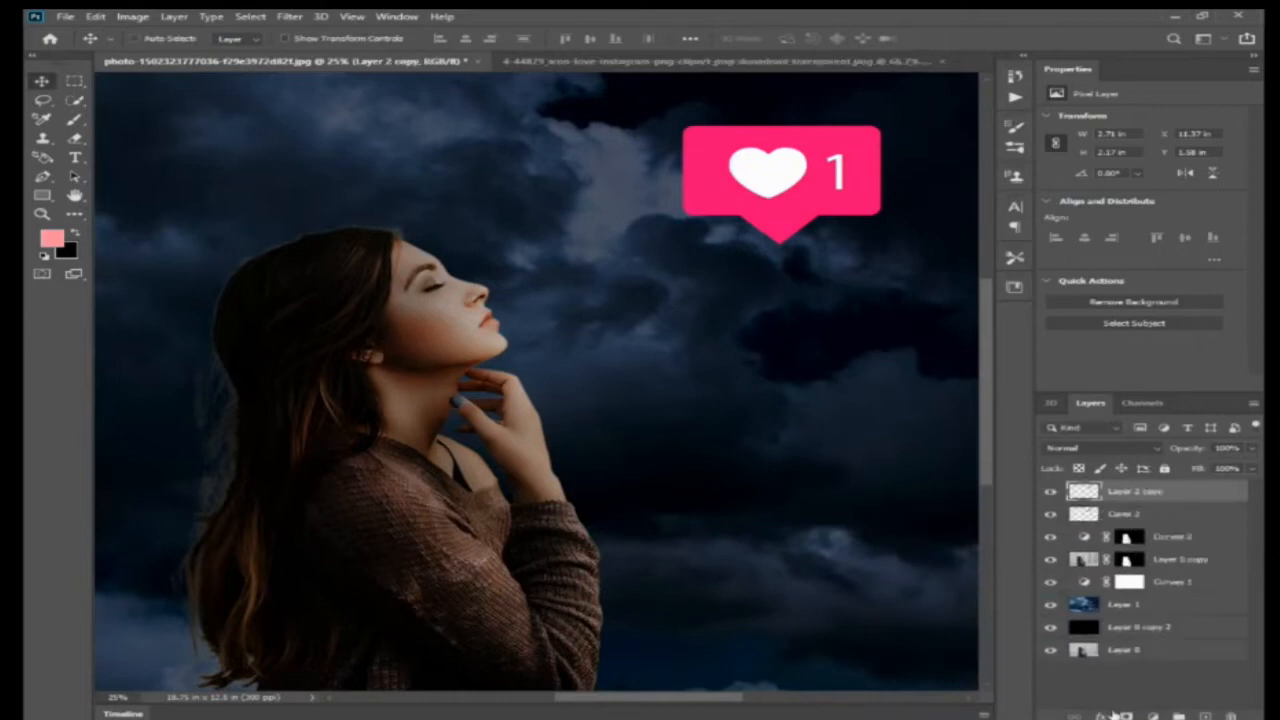
click(1101, 716)
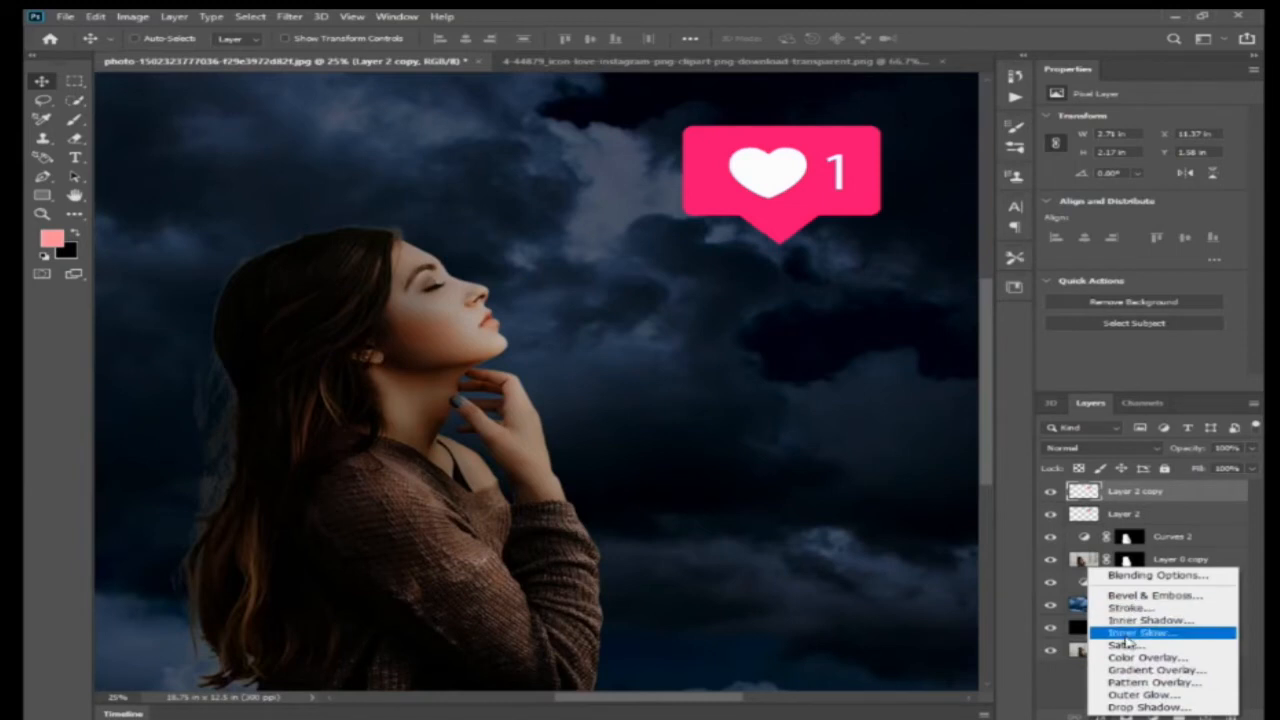
click(1127, 634)
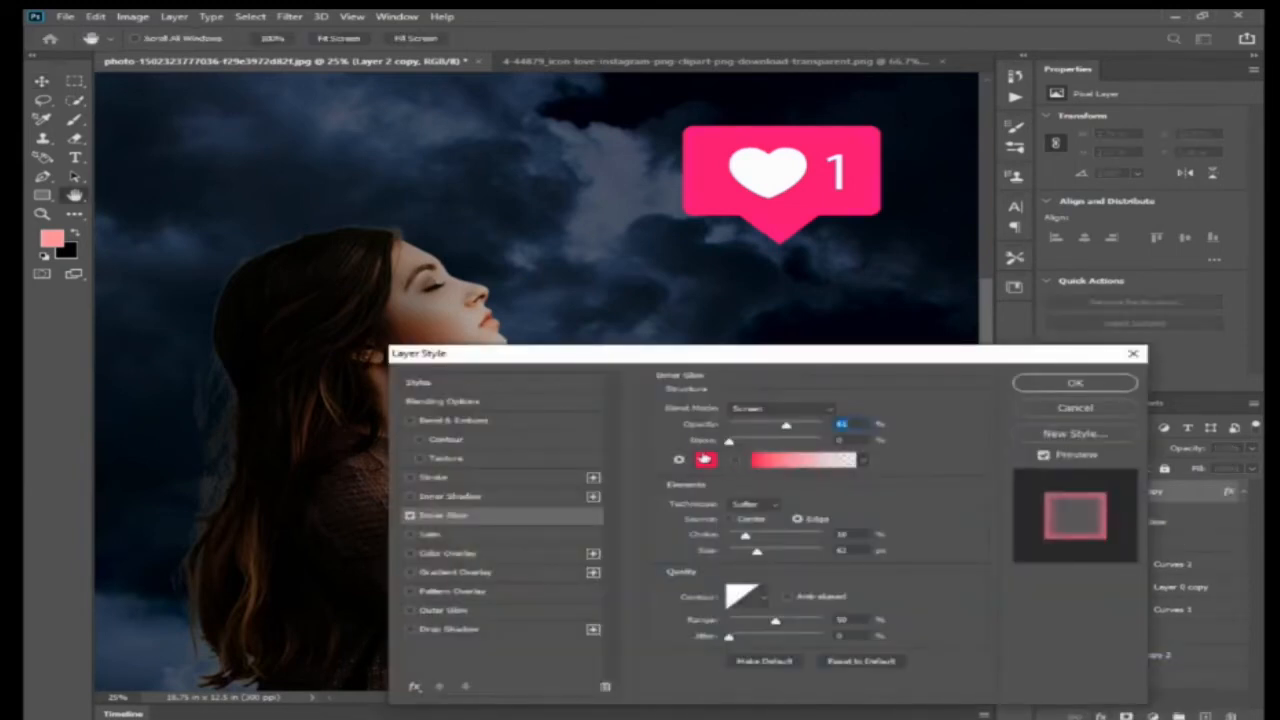
click(705, 458)
drag(856, 492, 858, 484)
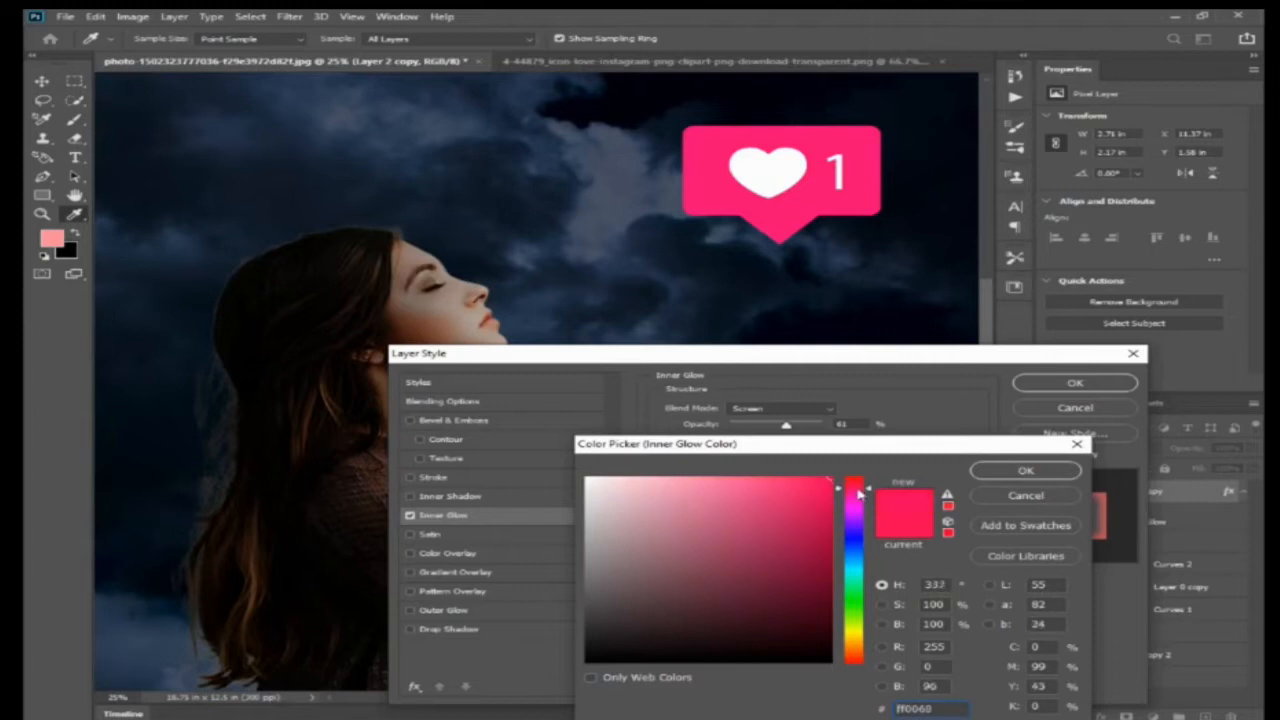
click(1025, 470)
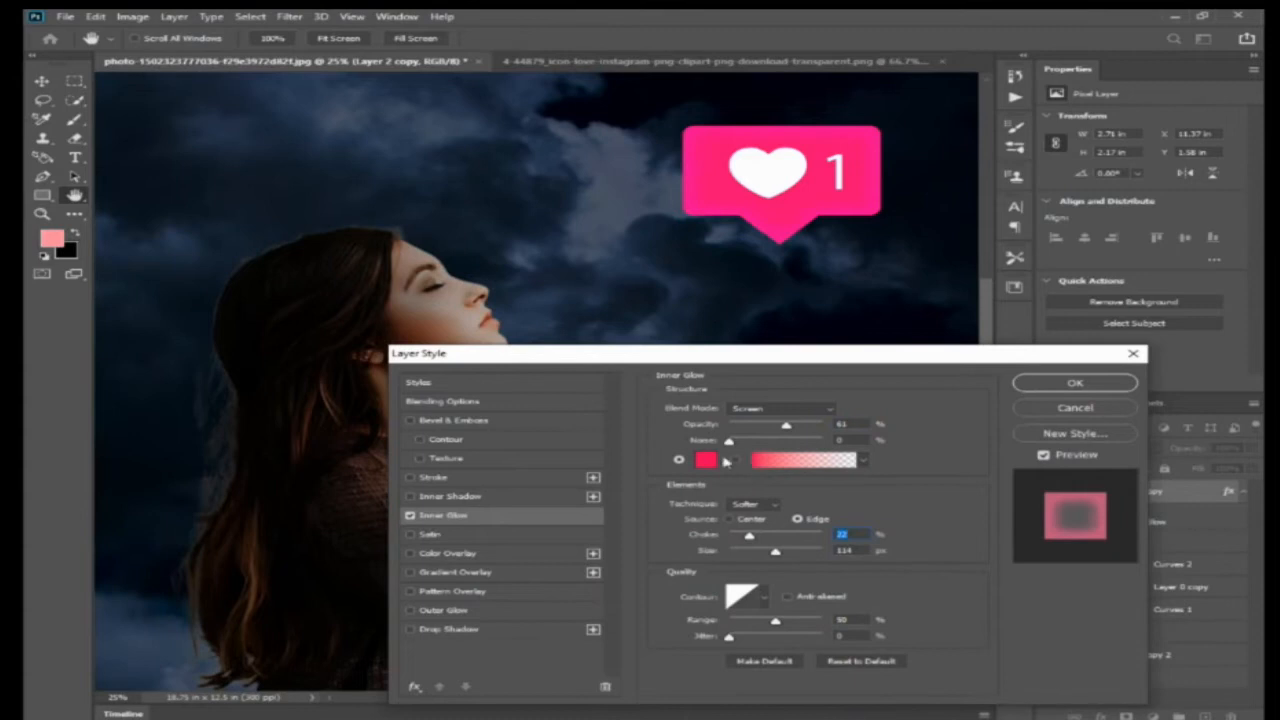
Step: Change the Inner Glow colour to pinkish red #fc1f53 and apply the layer style
click(706, 459)
click(802, 479)
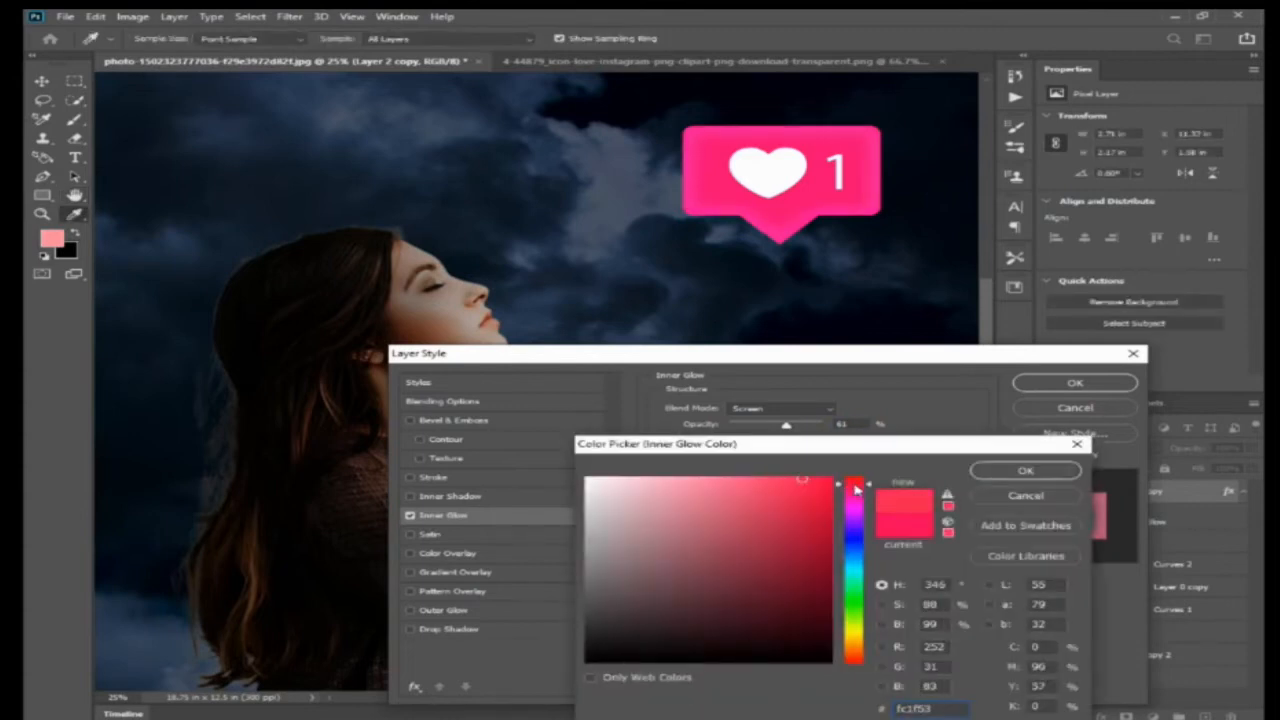
click(1025, 470)
click(1074, 383)
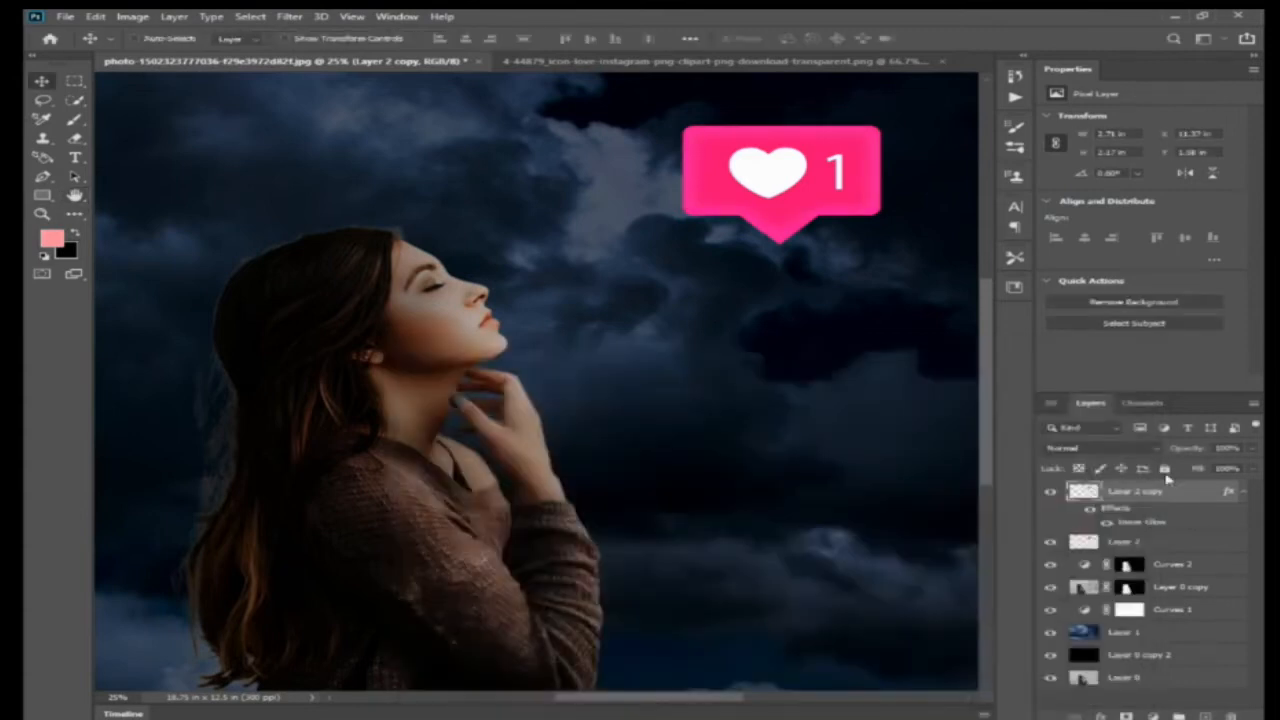
Step: Add an Outer Glow to the original like icon layer with 100% opacity, 33% spread and 100% range, and enlarge its size
click(1134, 547)
click(1100, 716)
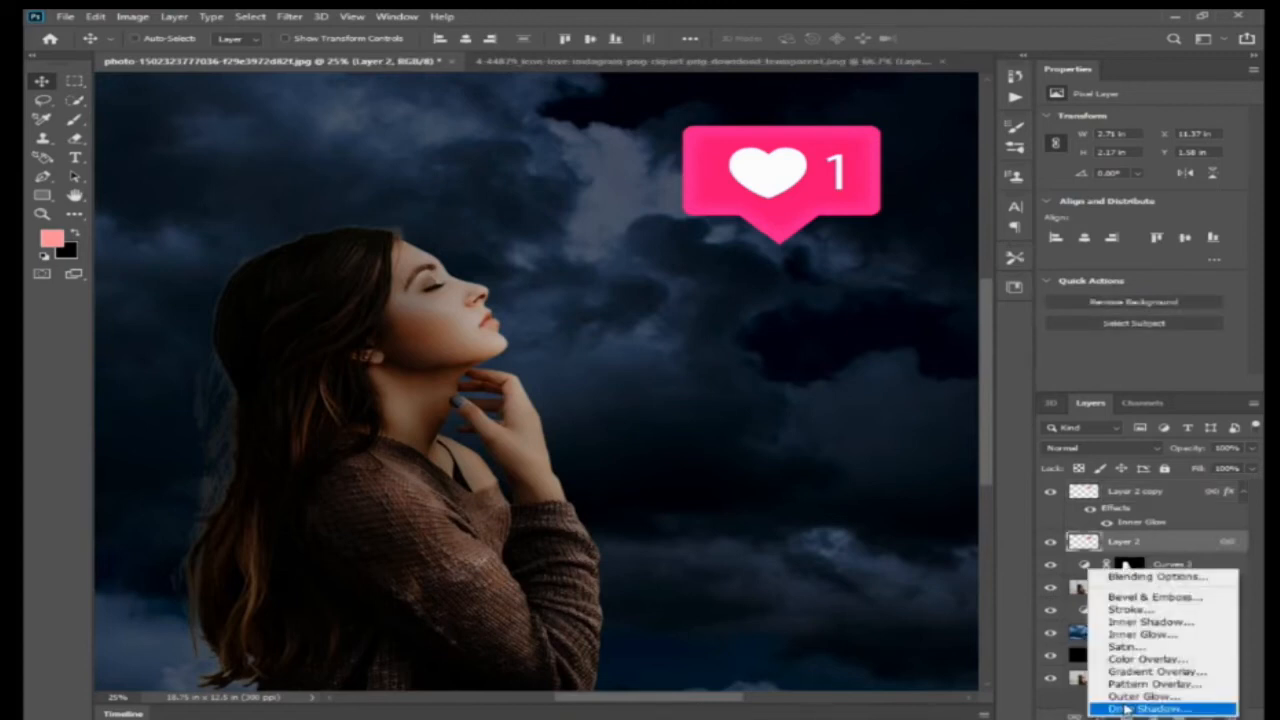
click(1133, 696)
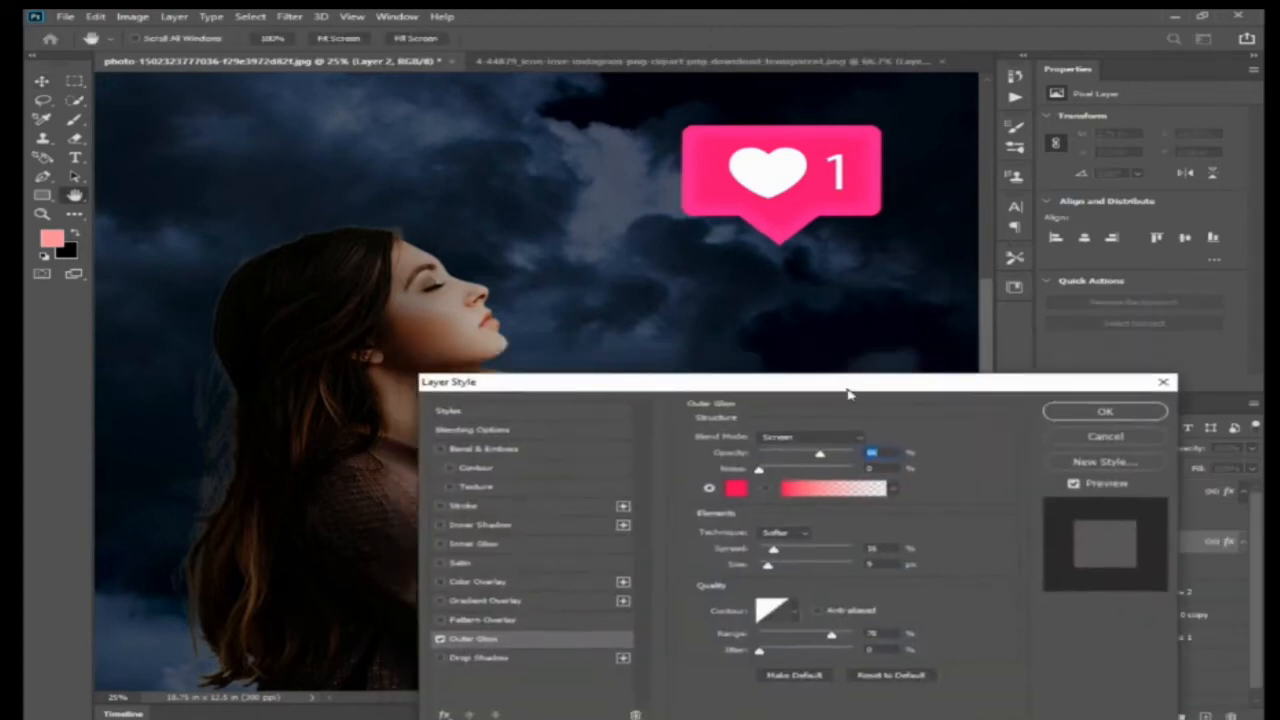
click(809, 566)
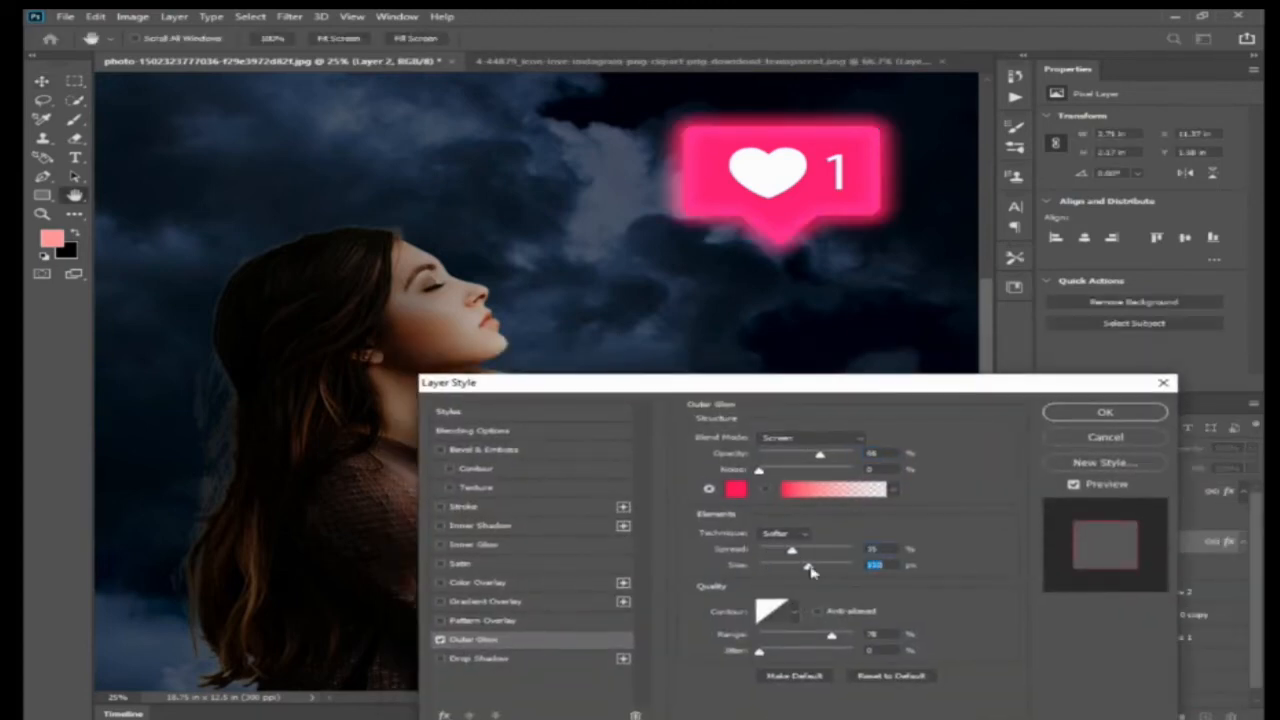
drag(792, 550, 806, 556)
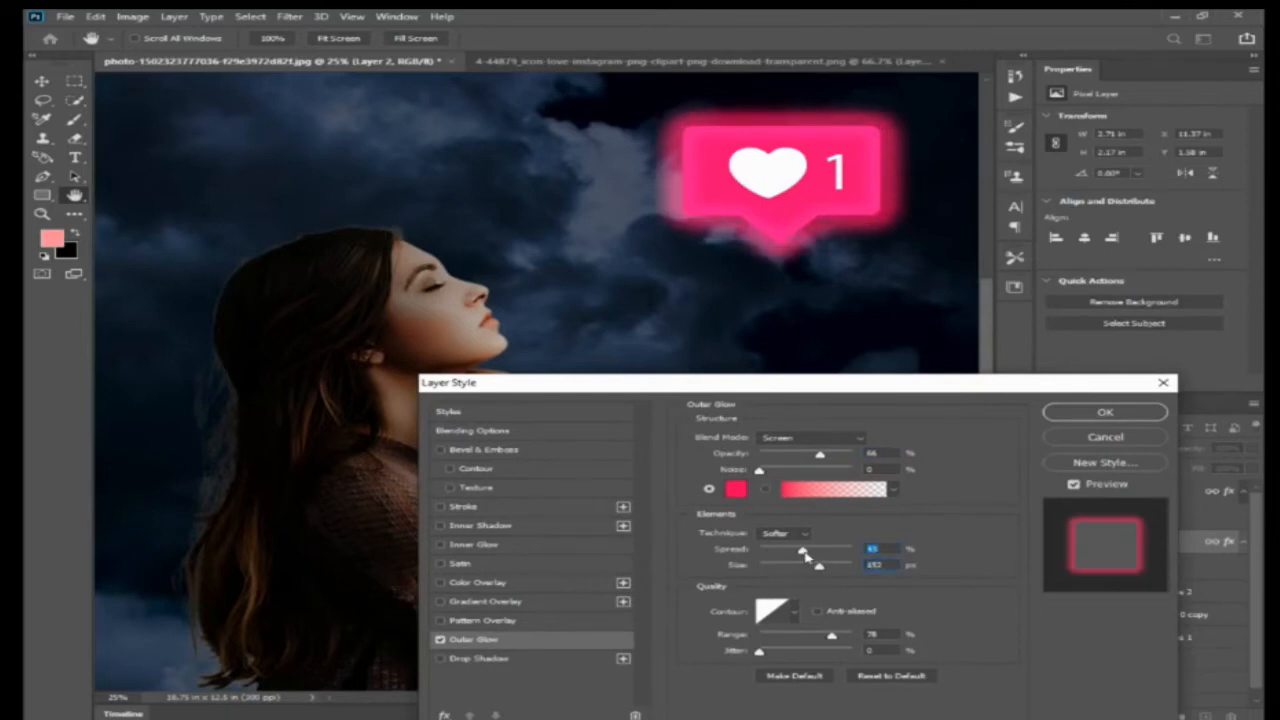
drag(821, 456, 852, 456)
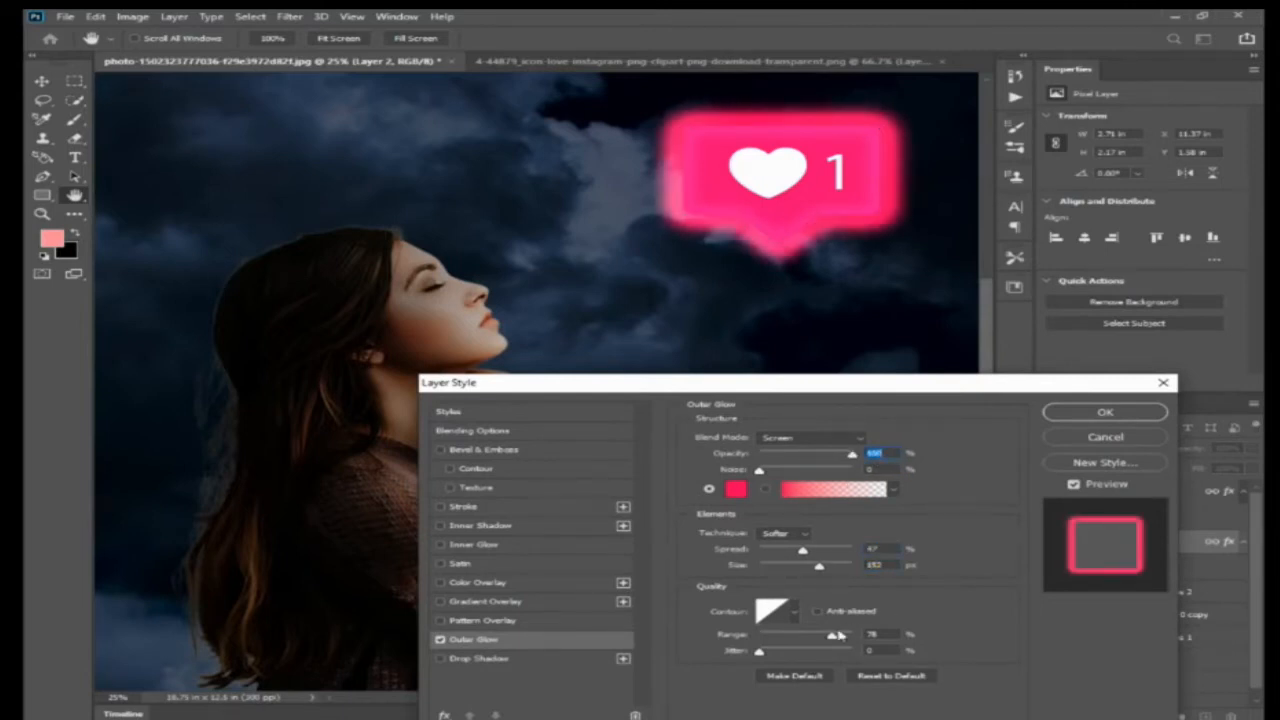
drag(838, 636, 866, 640)
drag(808, 551, 789, 551)
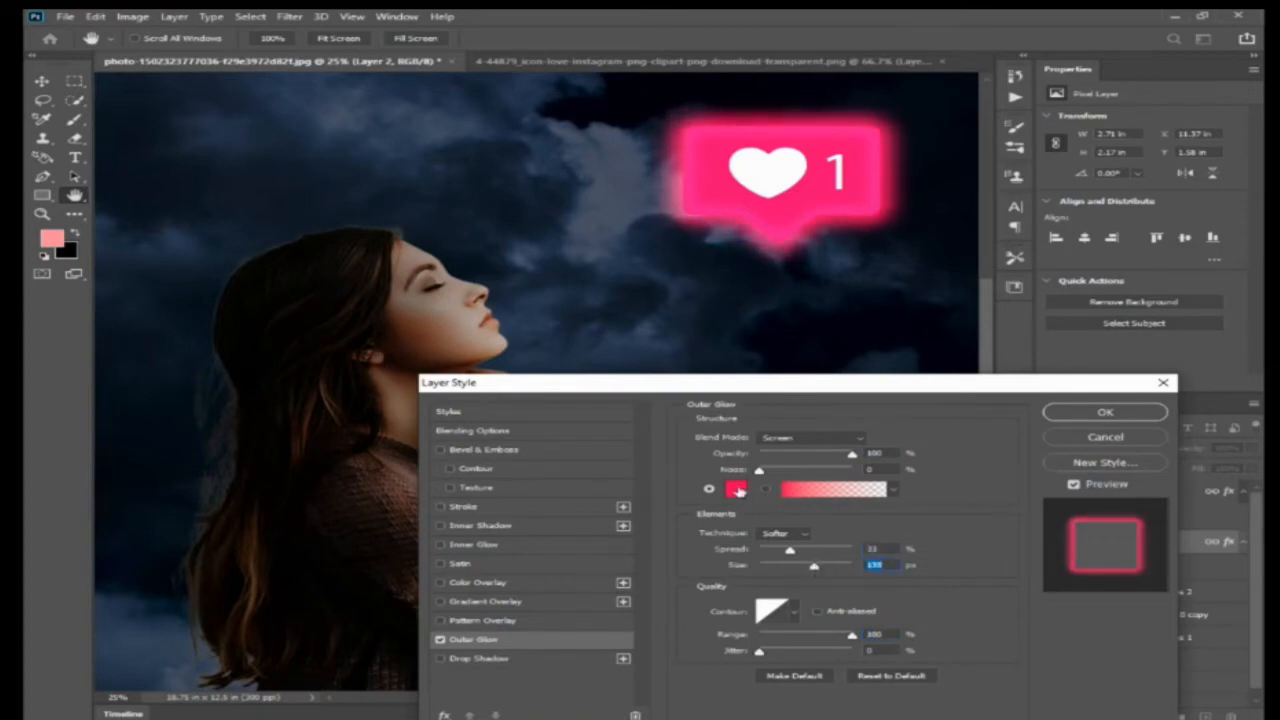
Step: Set the Outer Glow's blend mode to Normal and its colour to pink #ff0772, fine-tune the glow size, and apply the layer style
click(736, 489)
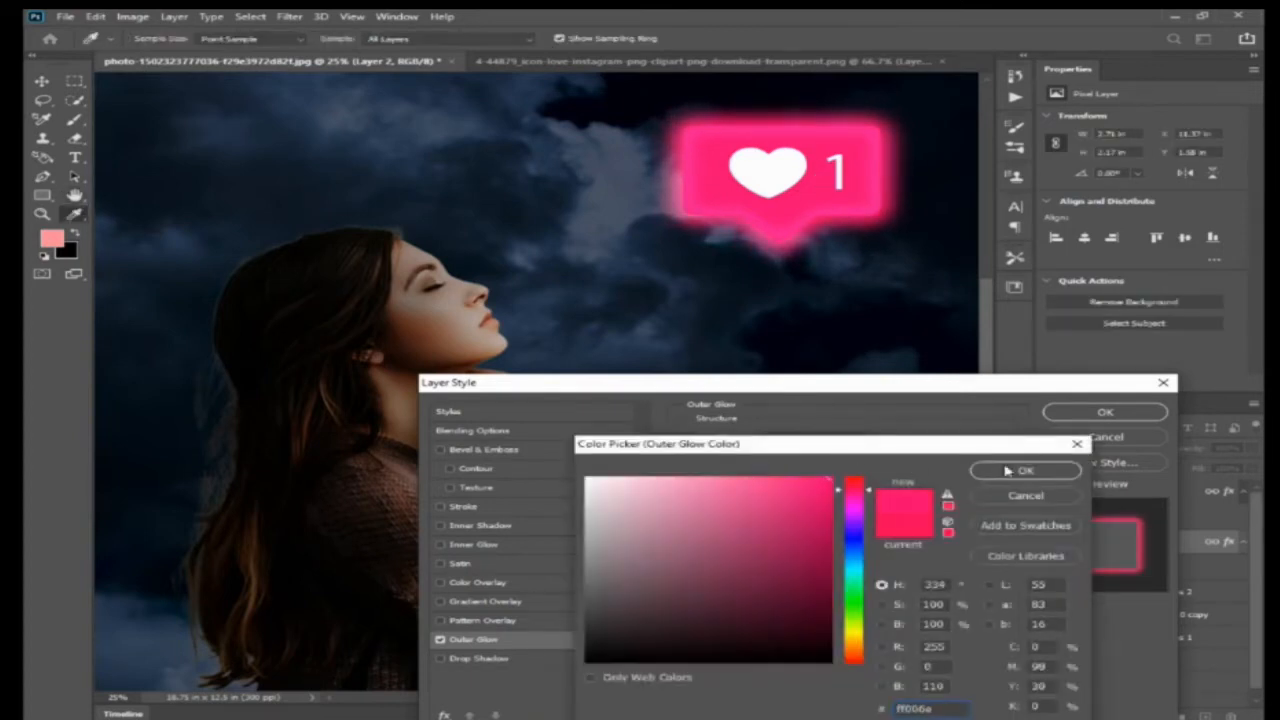
click(1025, 470)
click(812, 437)
click(790, 376)
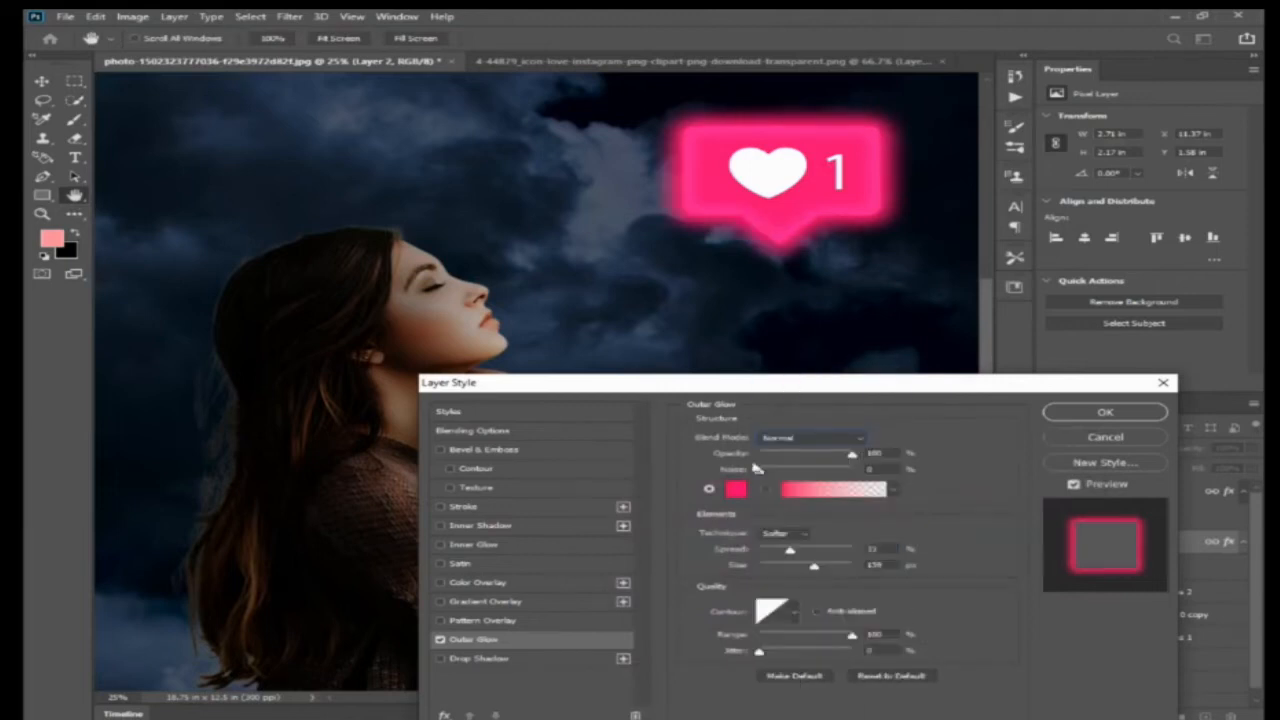
click(736, 489)
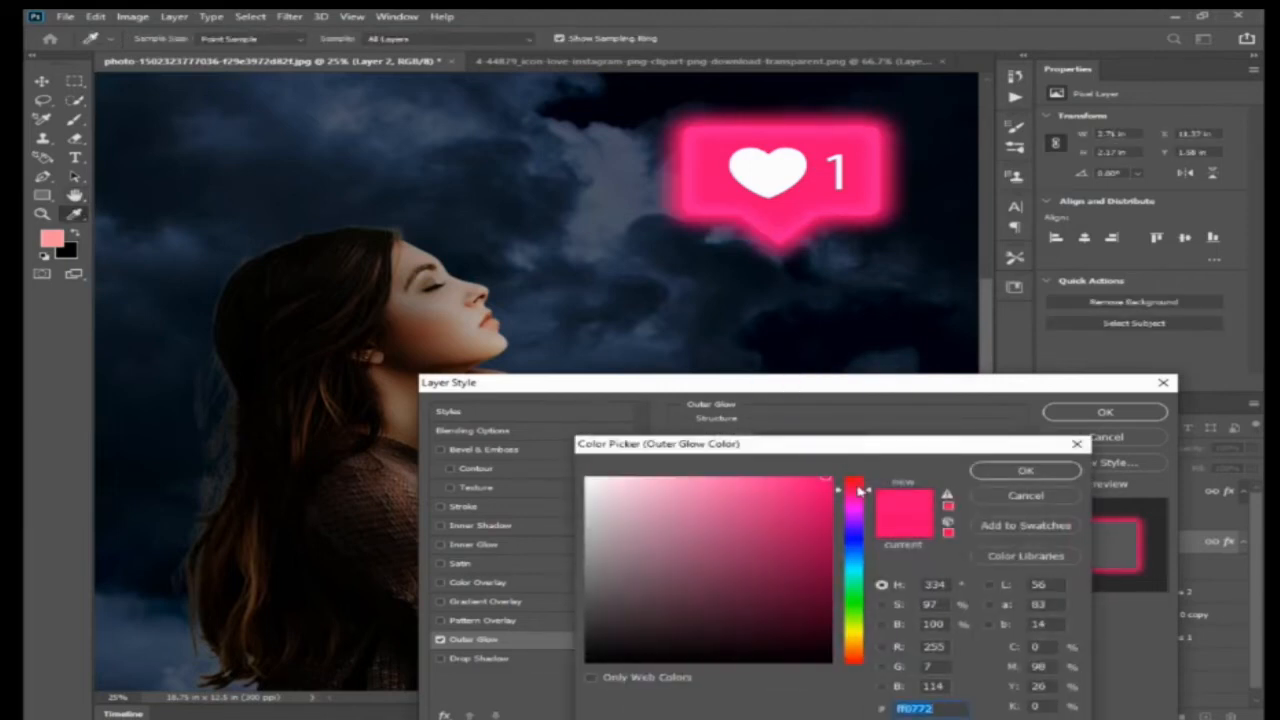
click(1025, 470)
drag(832, 569, 827, 568)
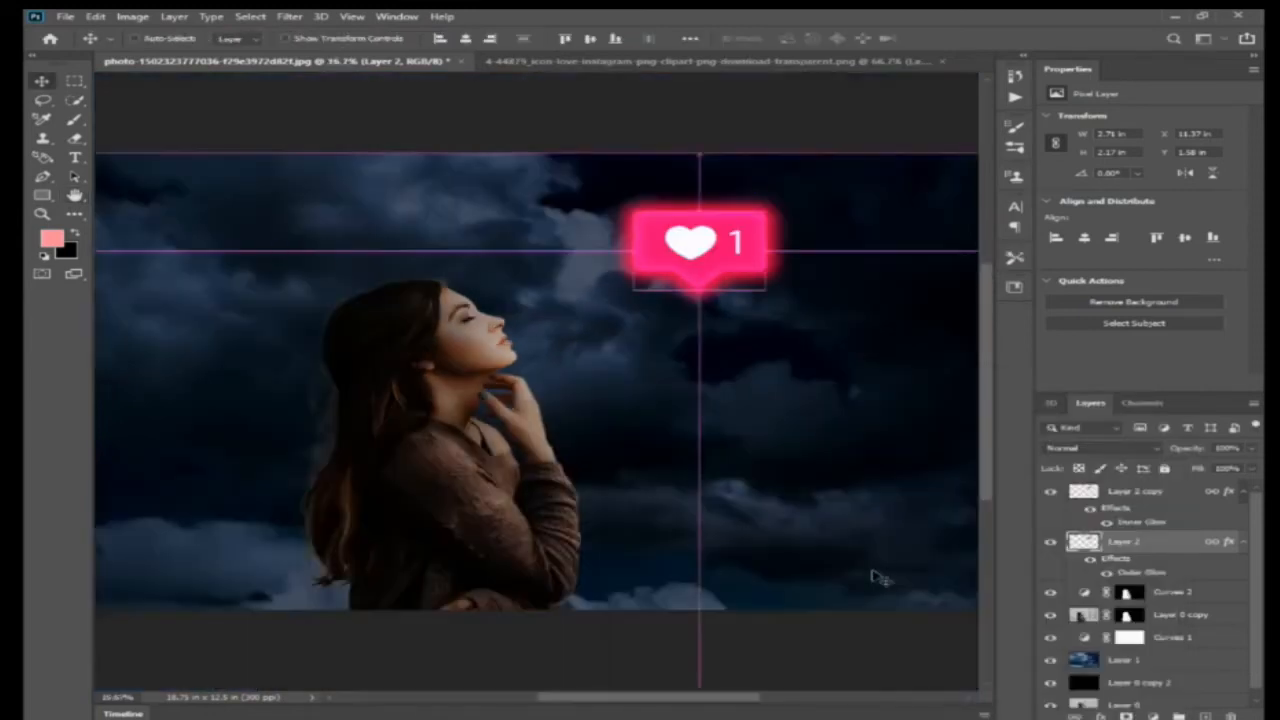
Step: Load the woman's mask as a selection and create a new layer masked to her outline
key(ctrl+plus)
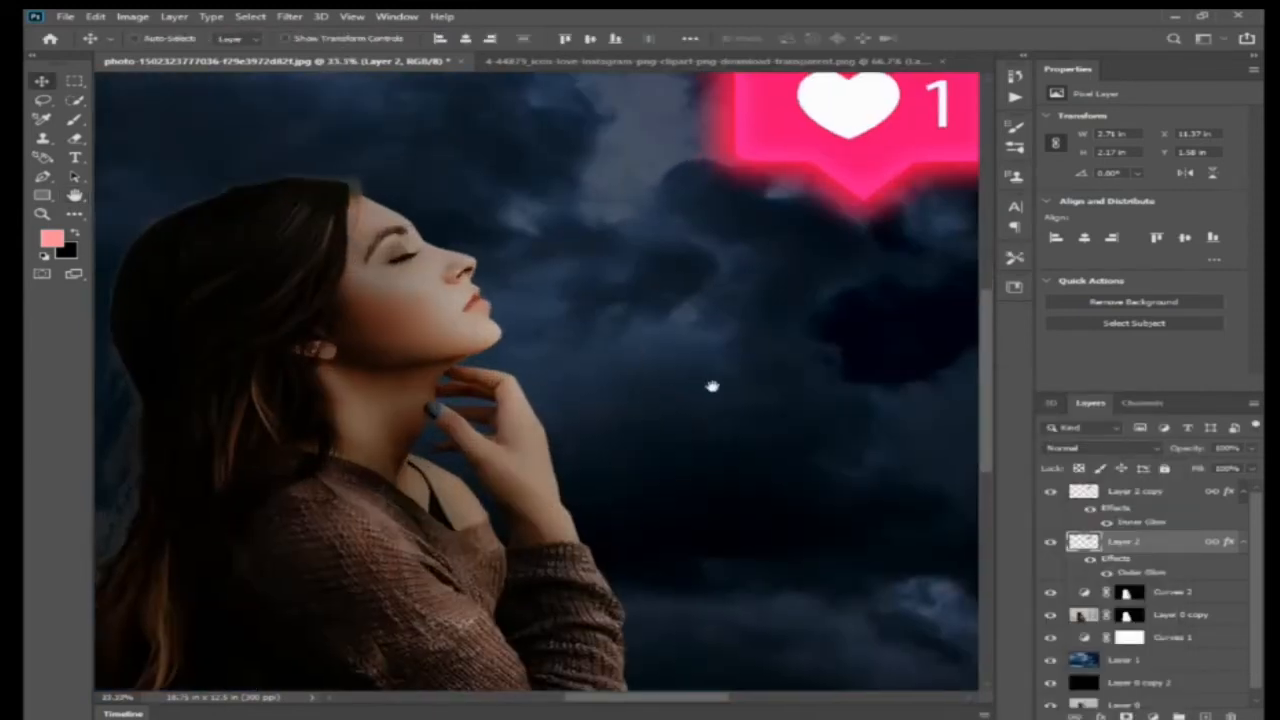
drag(711, 386, 802, 436)
ctrl+click(1126, 616)
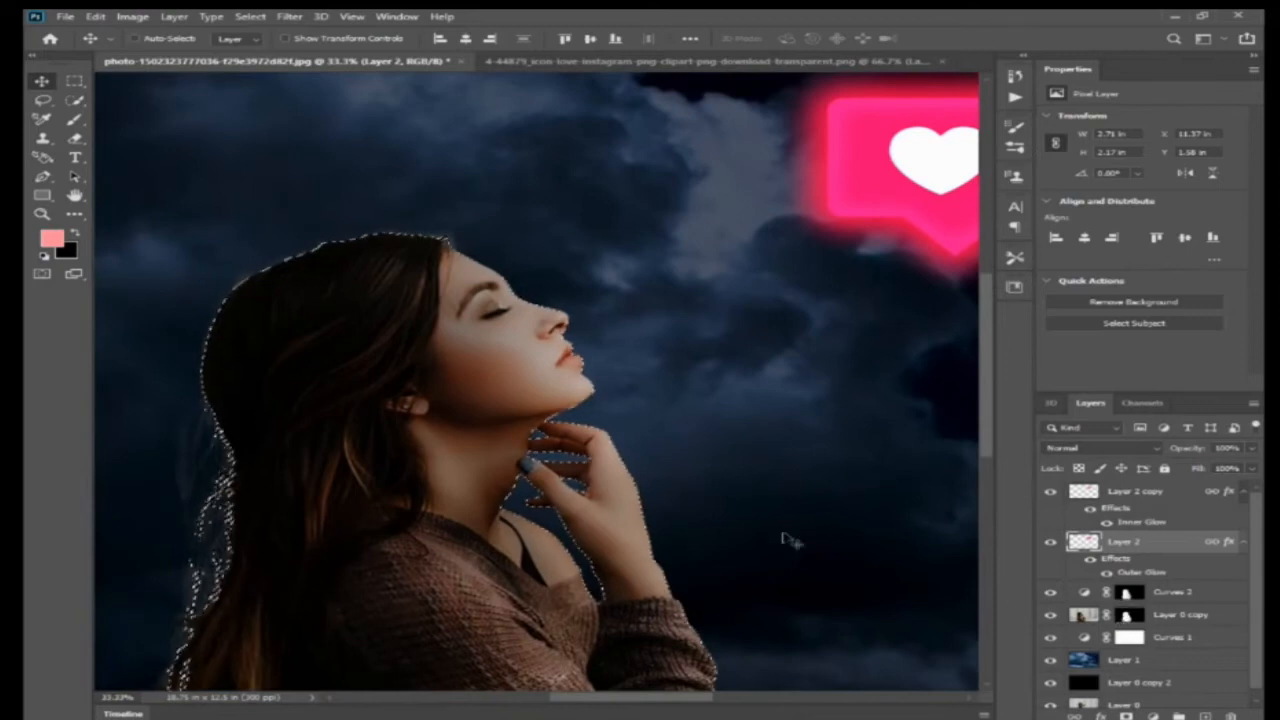
key(ctrl+shift+n)
key(Return)
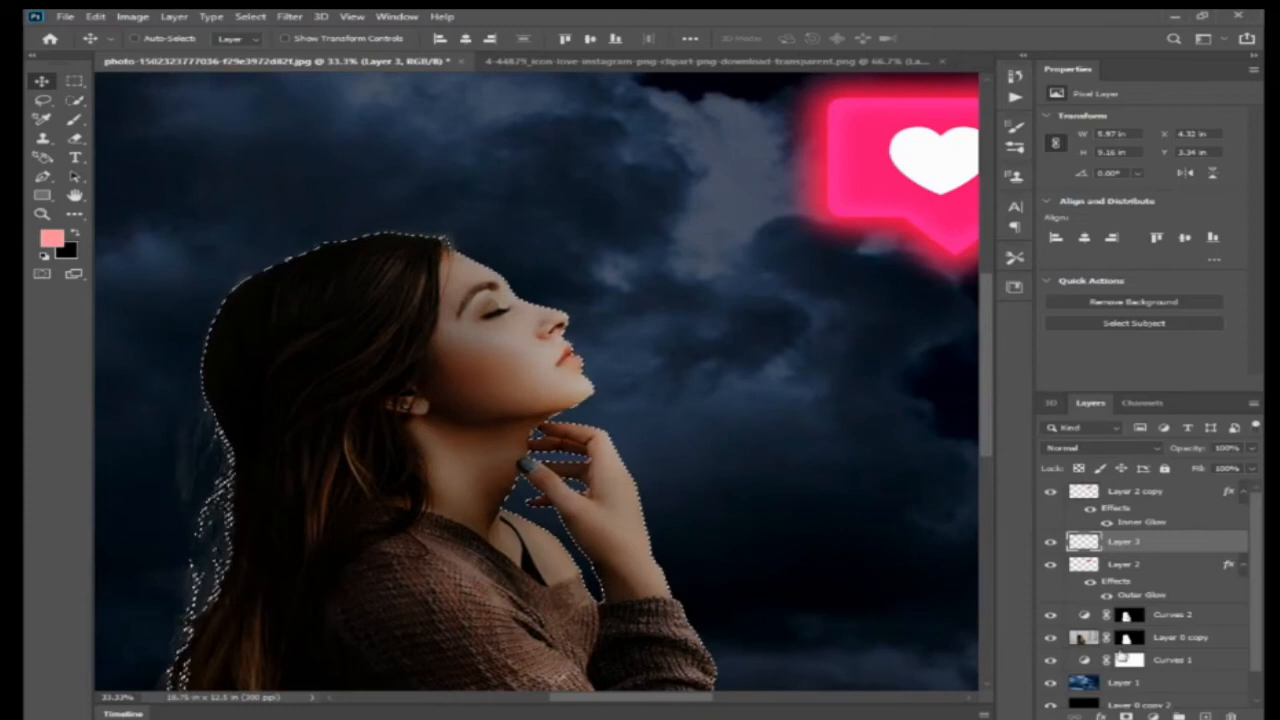
click(1127, 716)
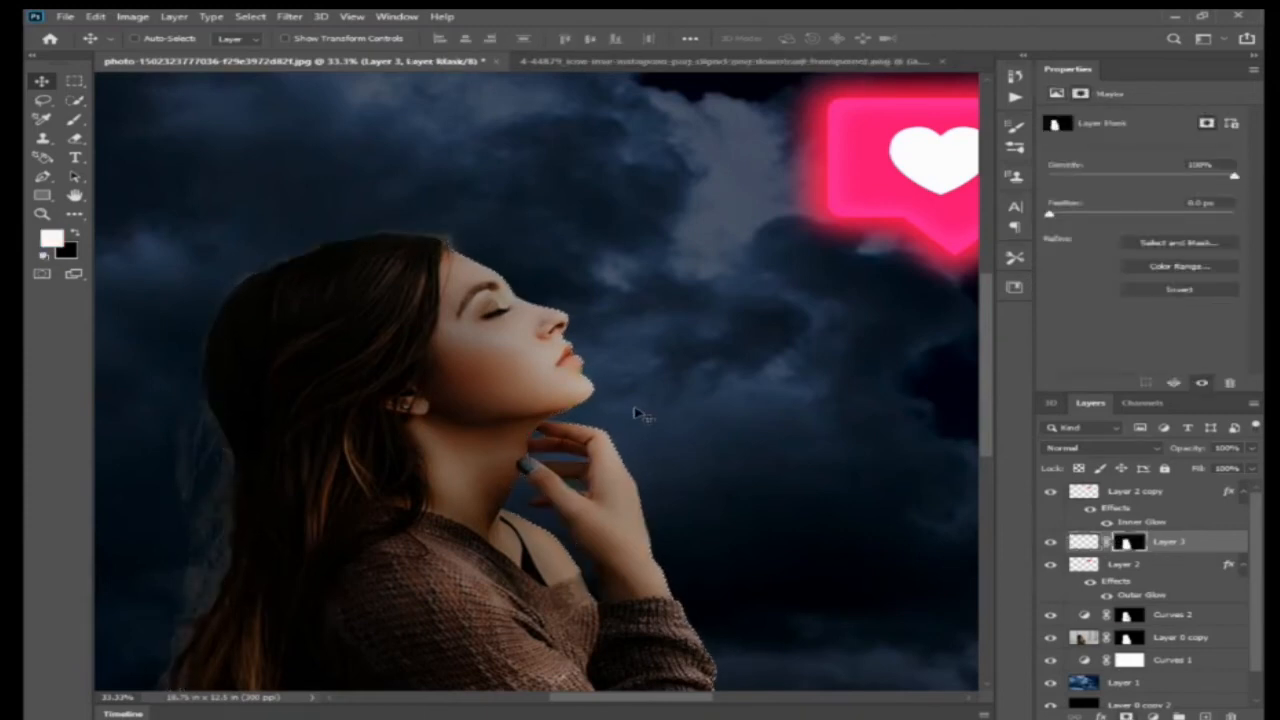
Step: Set the new masked layer's blend mode to Overlay
key(ctrl+plus)
click(1083, 452)
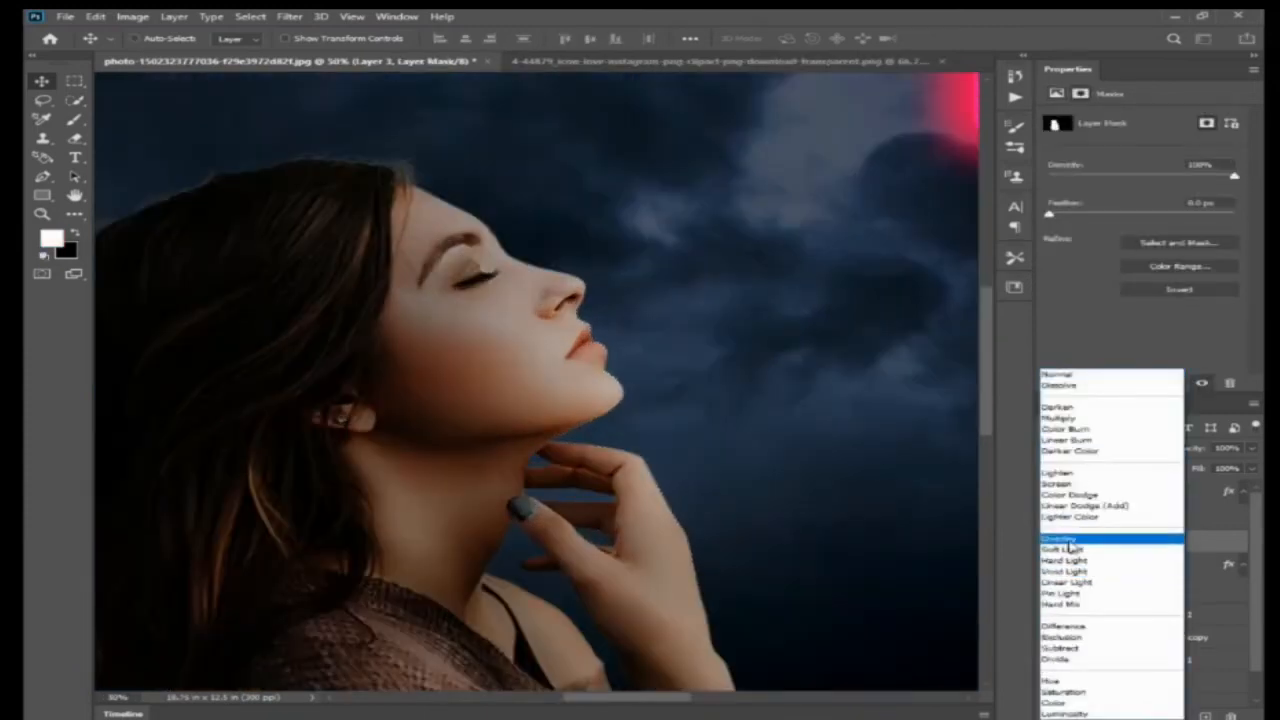
click(1074, 546)
click(50, 240)
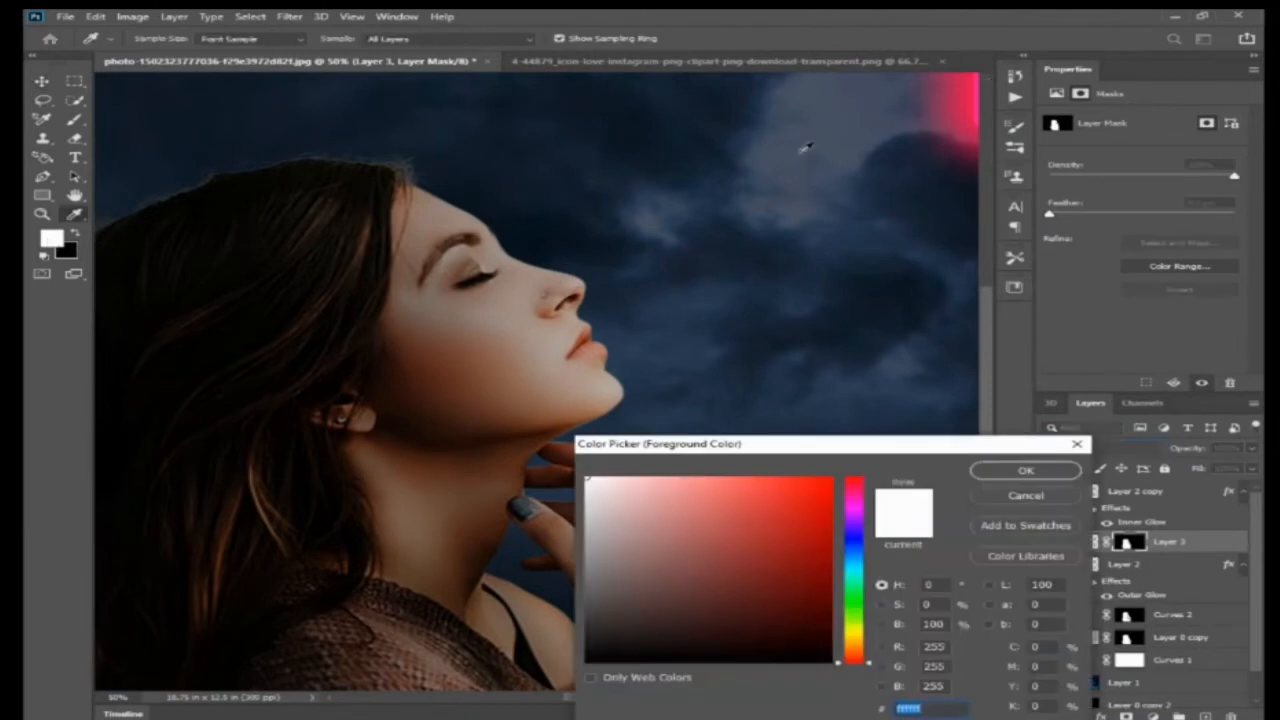
key(ctrl+minus)
text(000000)
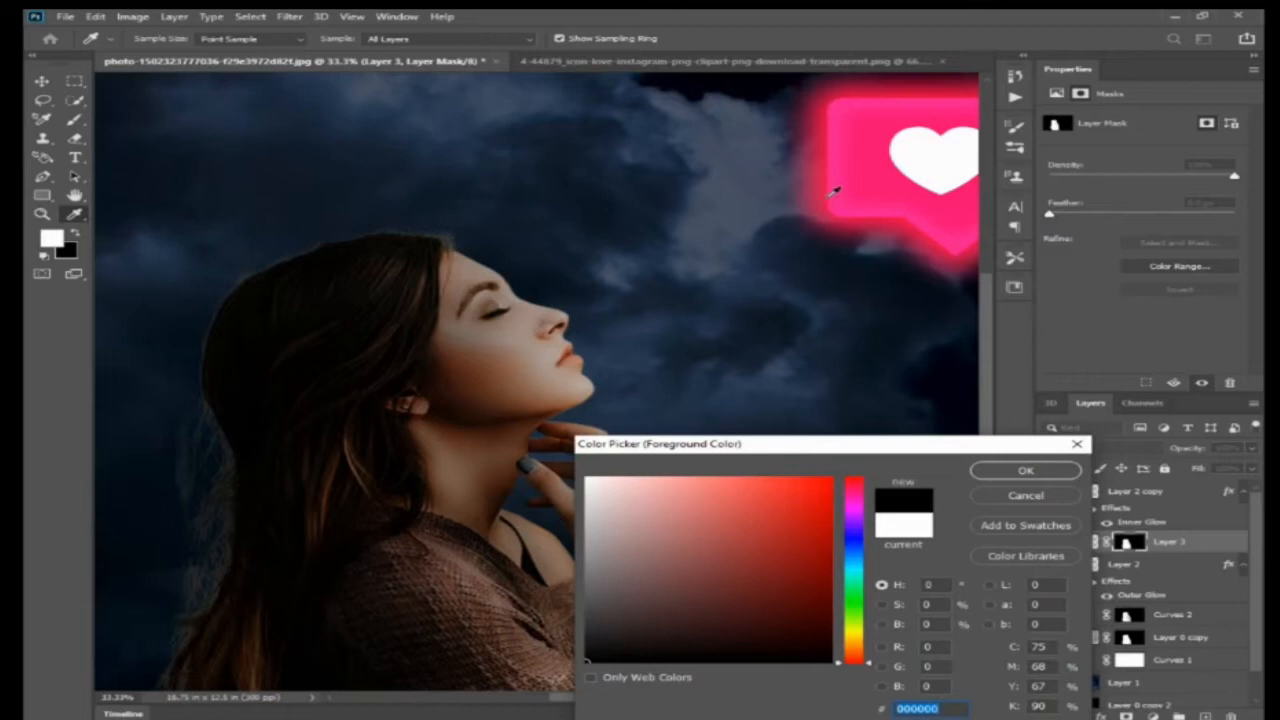
click(1077, 443)
key(v)
key(b)
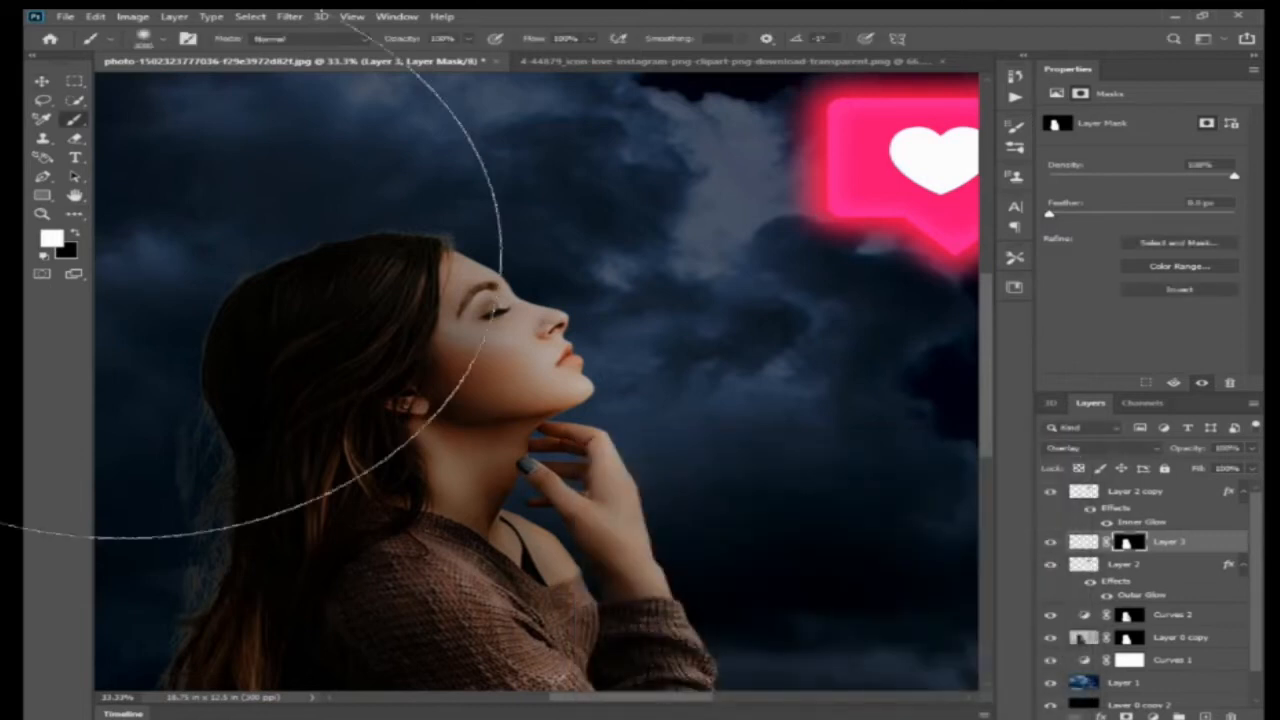
click(51, 238)
click(859, 156)
click(824, 484)
click(826, 182)
key(Escape)
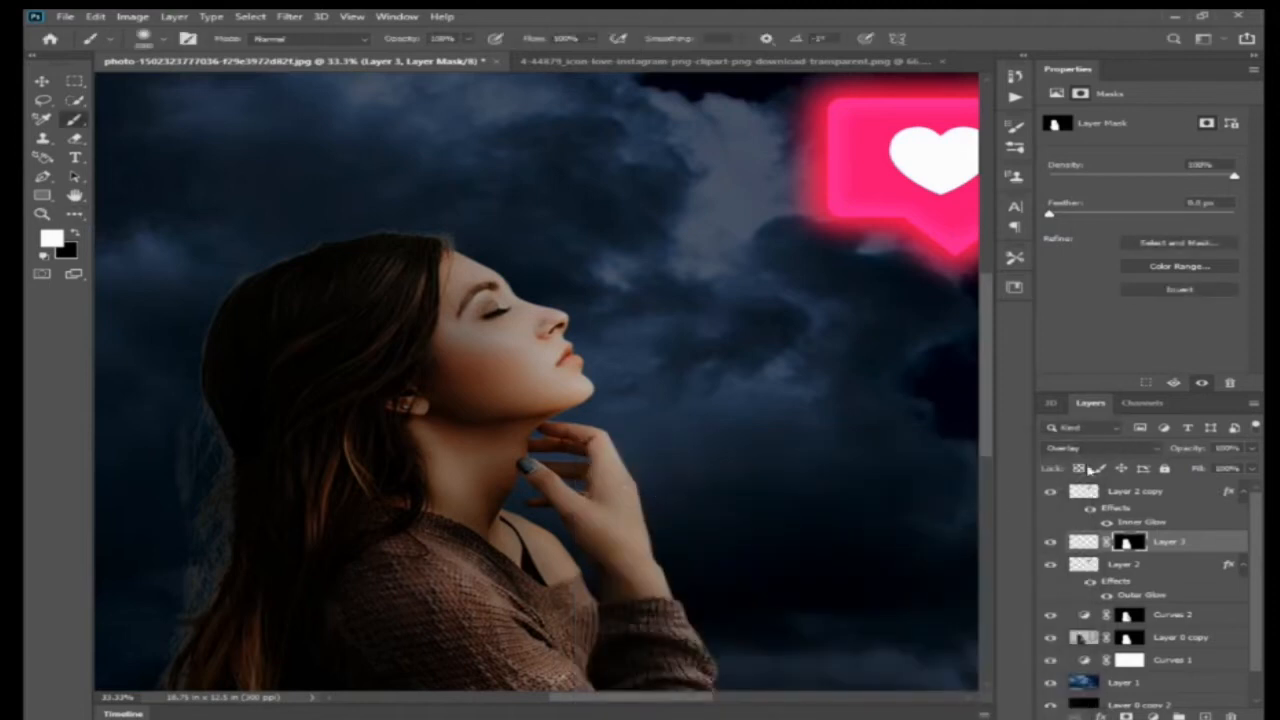
Step: Select the like icon copy layer and sample its pink #ff0d7b as the foreground colour
click(1141, 500)
click(56, 238)
click(860, 126)
drag(862, 489, 861, 486)
click(856, 157)
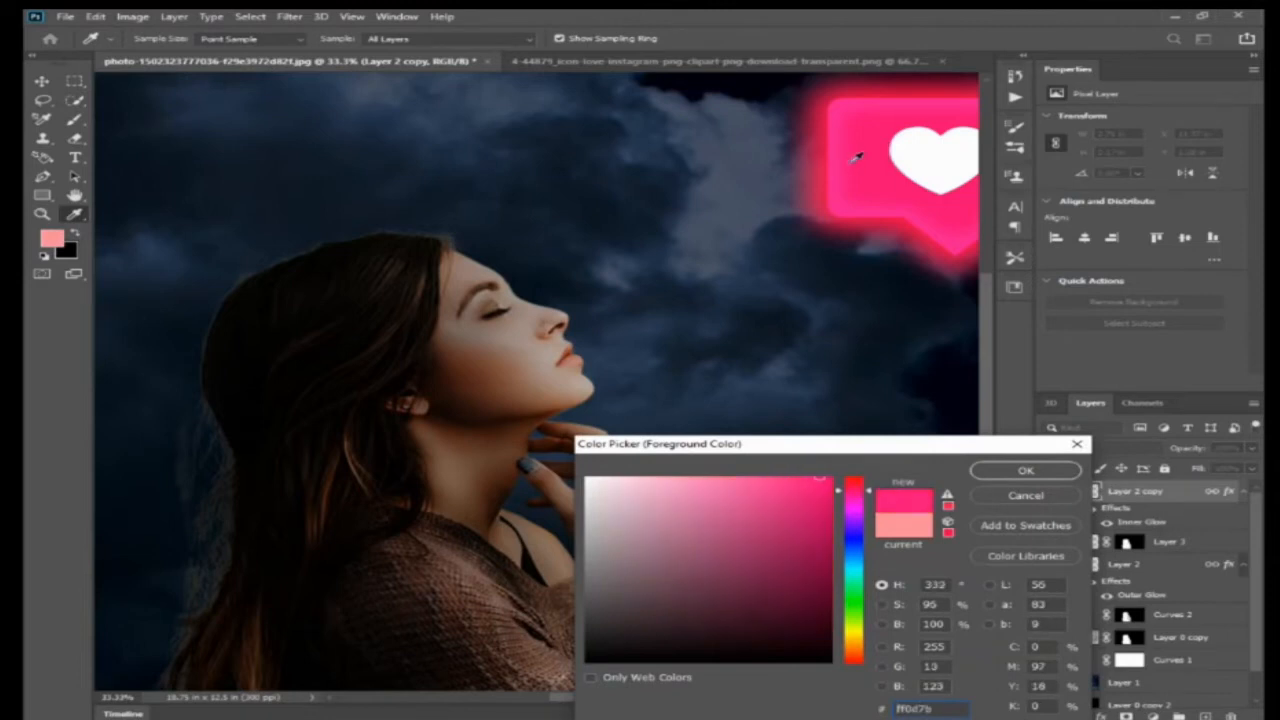
drag(1016, 450, 818, 452)
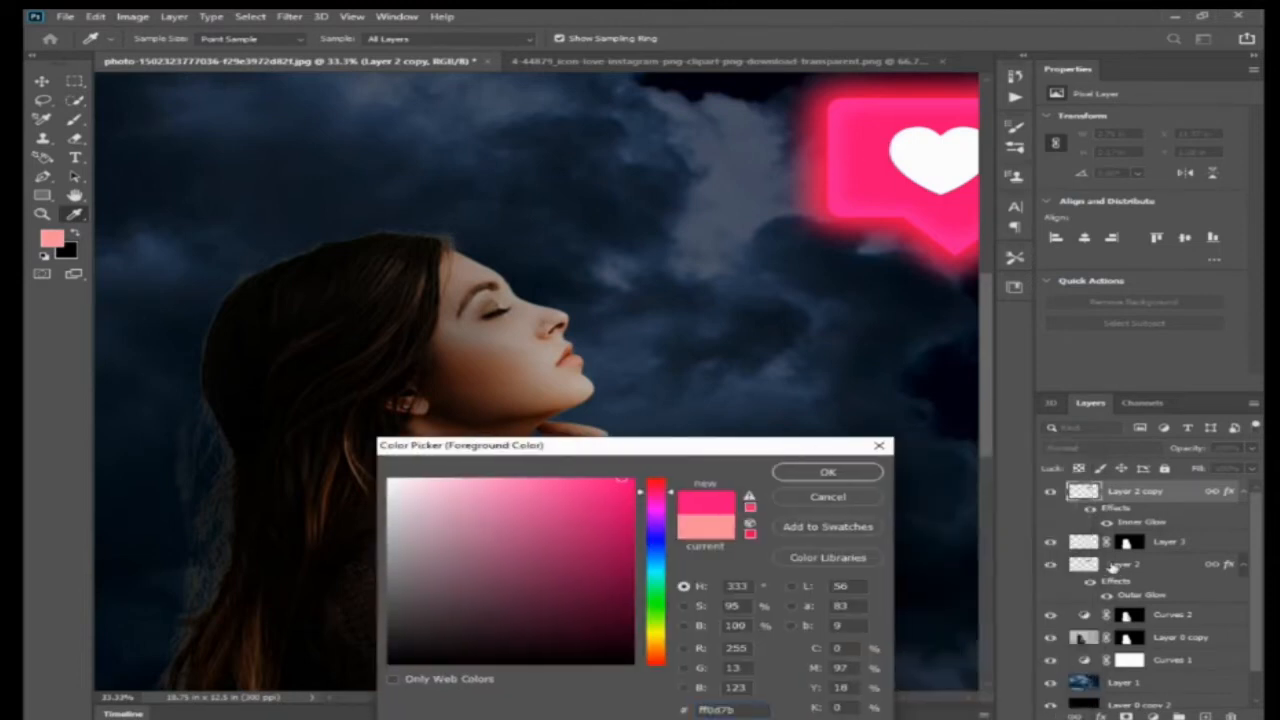
click(827, 472)
Step: Move the masked Overlay layer, Layer 3, below the original like icon layer
click(1125, 564)
key(b)
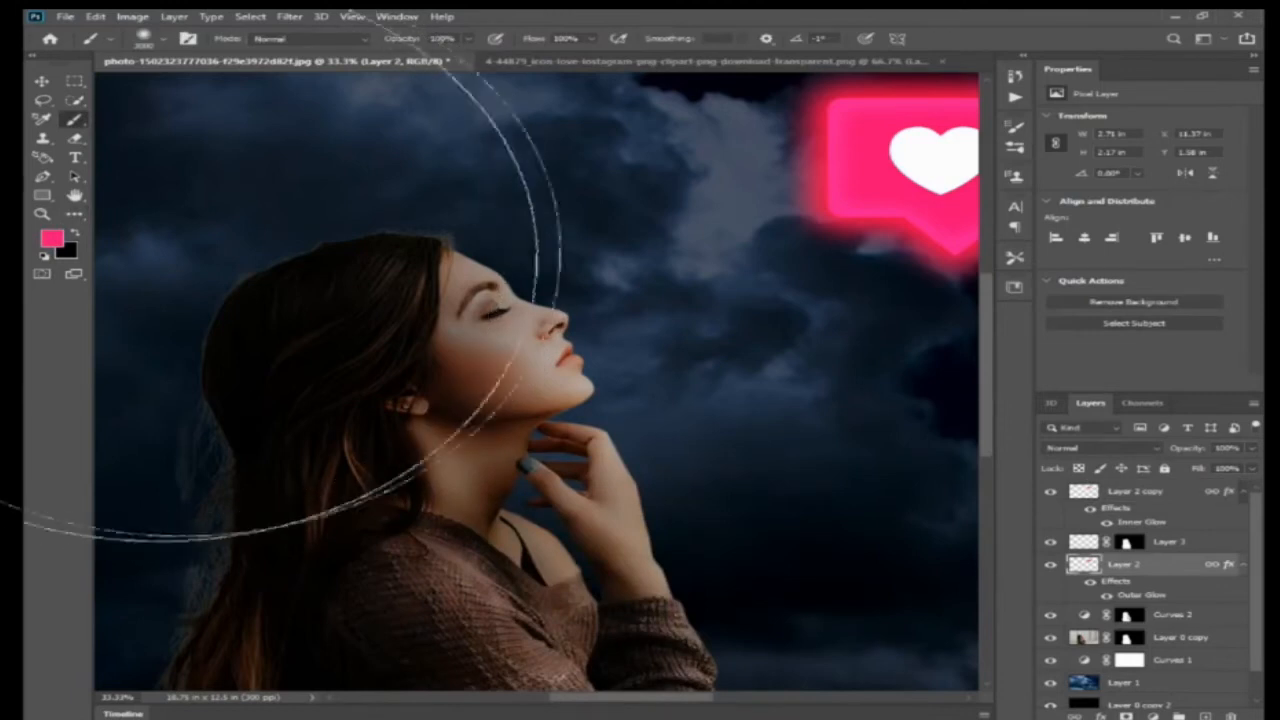
click(1173, 543)
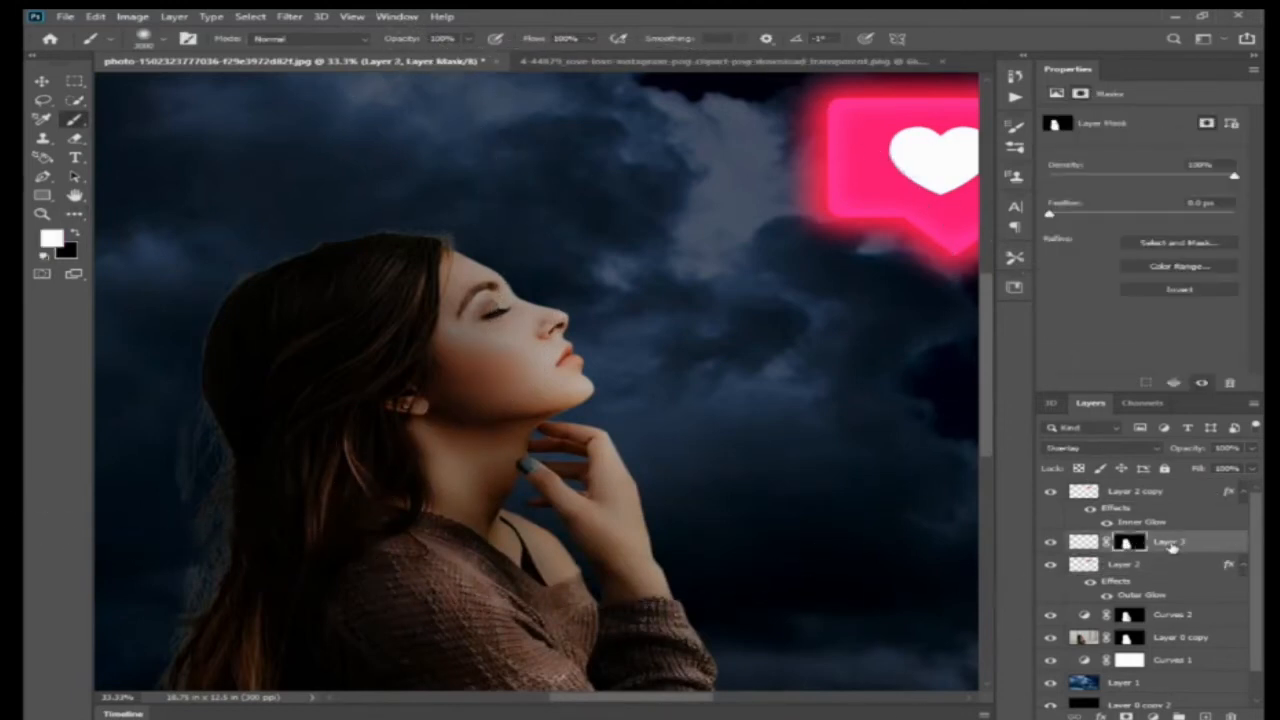
drag(1172, 546, 1130, 584)
Step: Reduce the brush size to 500 px and try a pink stroke from the woman's face down past her hand
key(bracketleft)
key(bracketleft)
key(bracketleft)
key(bracketleft)
key(bracketleft)
key(bracketleft)
key(bracketleft)
key(bracketleft)
key(bracketleft)
key(bracketleft)
key(bracketleft)
key(bracketleft)
key(bracketleft)
key(bracketleft)
key(bracketleft)
key(bracketleft)
key(bracketleft)
key(bracketleft)
key(bracketleft)
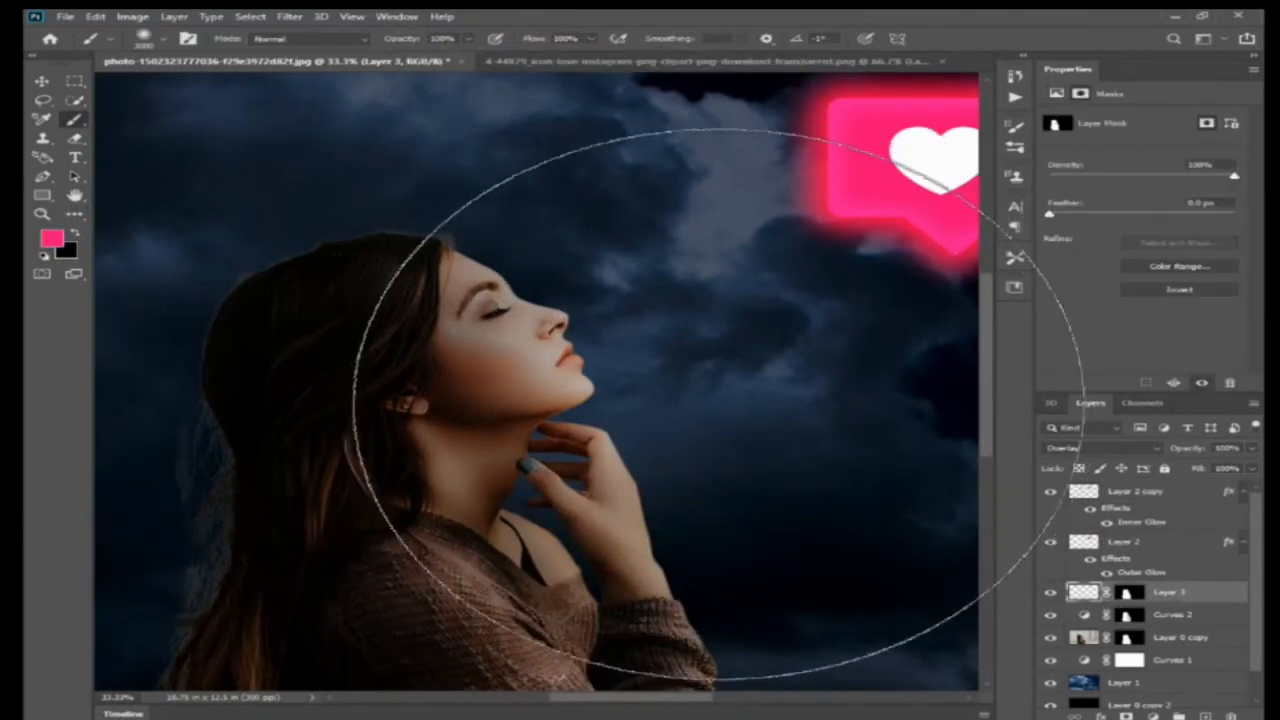
mouse_move(560, 293)
mouse_down()
mouse_move(604, 370)
mouse_move(708, 578)
mouse_up()
key(ctrl+z)
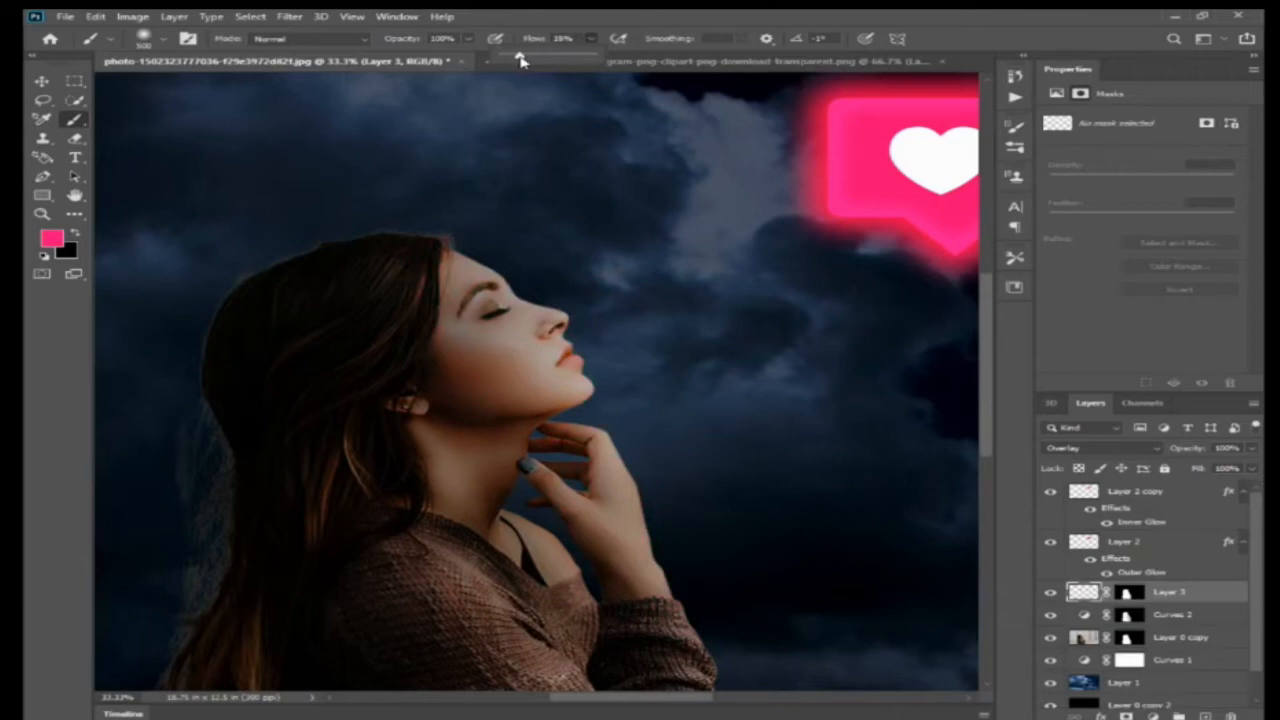
Step: Set the brush flow to 20% and paint pink light along the front edge of the woman's face, hand and arm
click(565, 39)
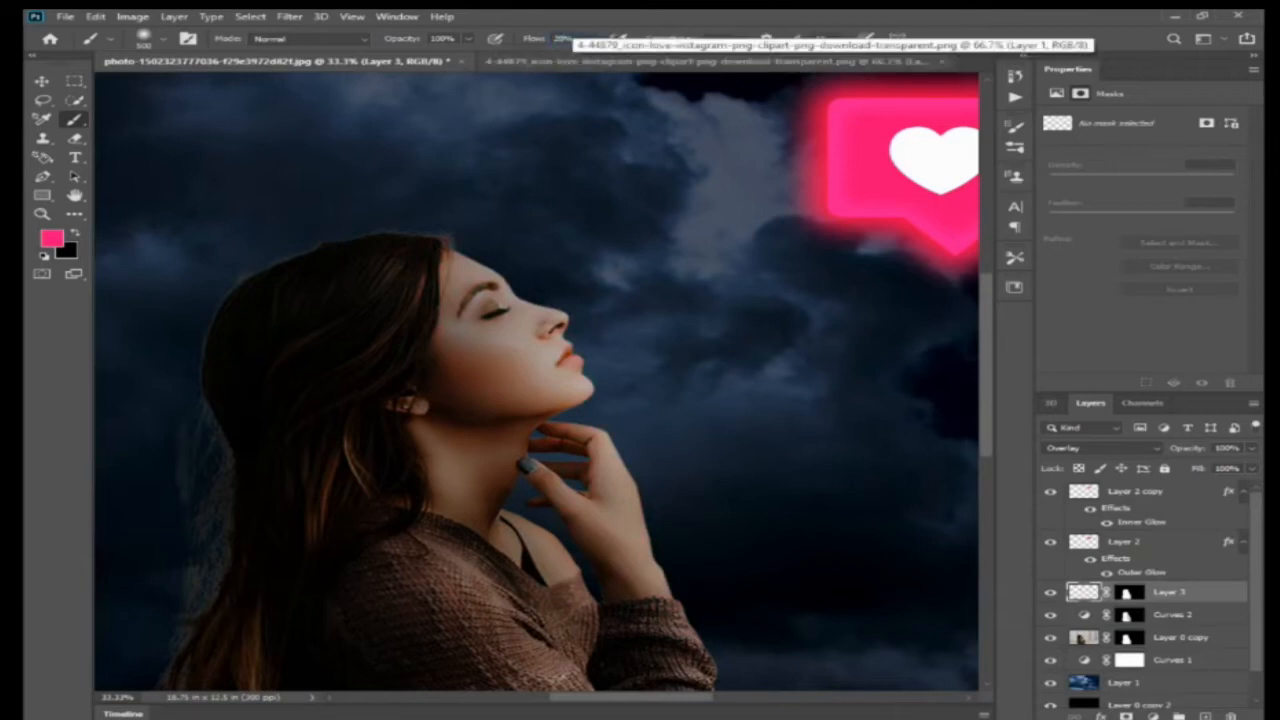
mouse_move(580, 287)
mouse_down()
mouse_move(672, 422)
mouse_move(741, 609)
mouse_up()
drag(722, 377, 738, 322)
Step: Use a smaller brush to strengthen the pink light along the nose, lips, chin and back of the hand
key(bracketright)
key(bracketright)
key(bracketright)
key(bracketright)
key(bracketright)
key(bracketleft)
key(bracketleft)
key(bracketleft)
key(bracketleft)
key(bracketleft)
key(bracketleft)
key(bracketleft)
key(bracketleft)
key(bracketleft)
drag(609, 277, 626, 320)
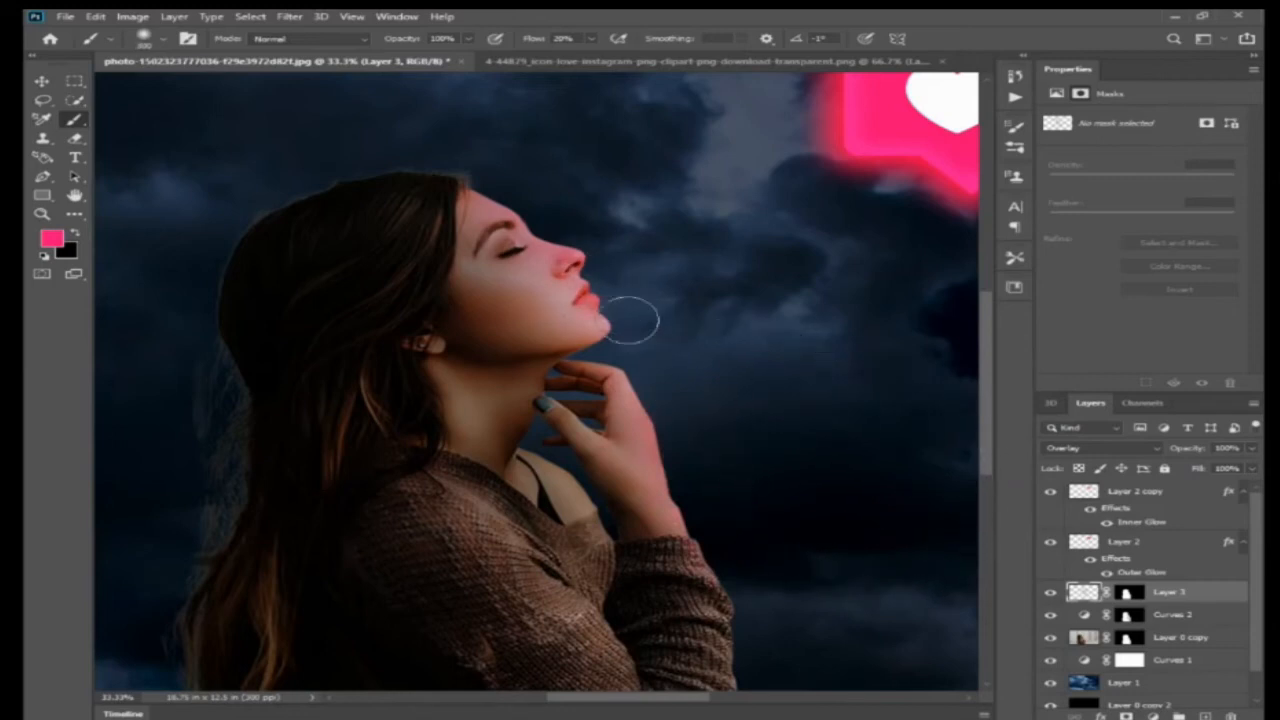
mouse_move(652, 395)
mouse_down()
mouse_move(711, 521)
mouse_move(724, 515)
mouse_move(621, 357)
mouse_move(684, 413)
mouse_move(682, 463)
mouse_move(563, 437)
mouse_move(477, 502)
mouse_move(585, 644)
mouse_move(604, 552)
mouse_up()
key(ctrl+z)
Step: Lower the brush flow to 10% and try a pink stroke over the sweater's shoulder and sleeve
drag(557, 587, 568, 488)
click(591, 39)
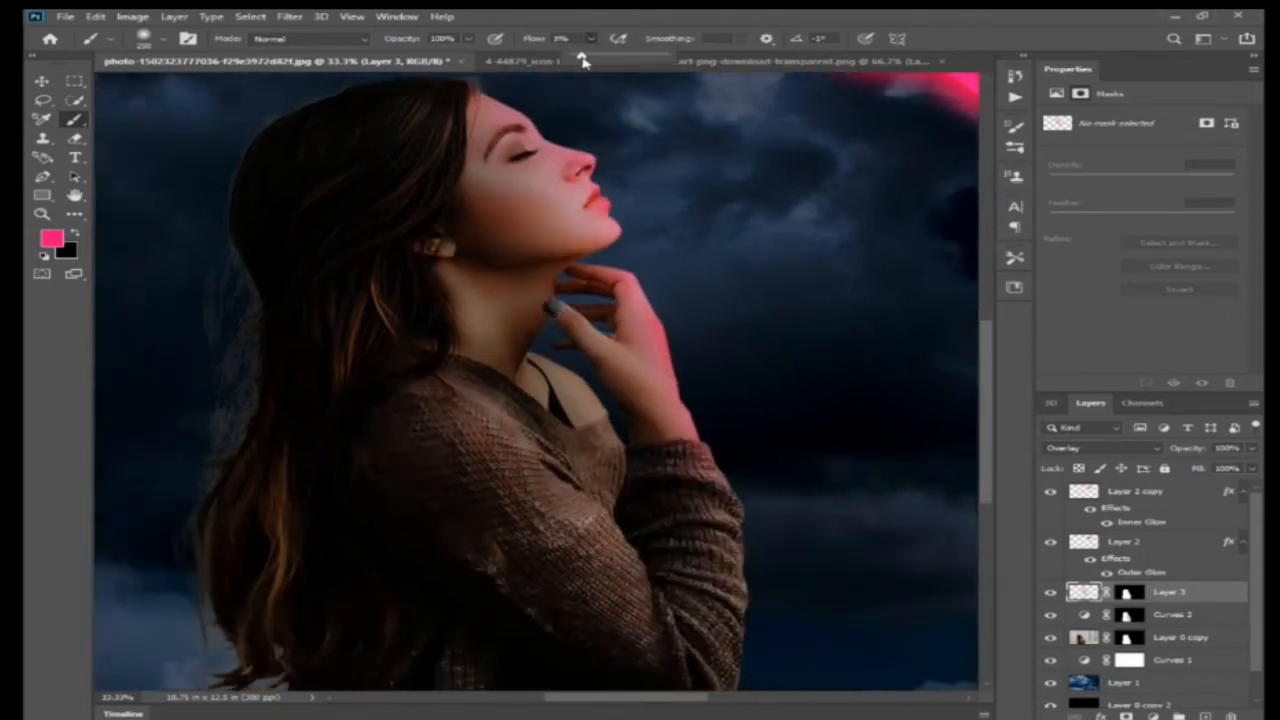
mouse_move(500, 443)
mouse_down()
mouse_move(543, 457)
mouse_move(621, 536)
mouse_move(645, 585)
mouse_up()
key(ctrl+plus)
key(ctrl+z)
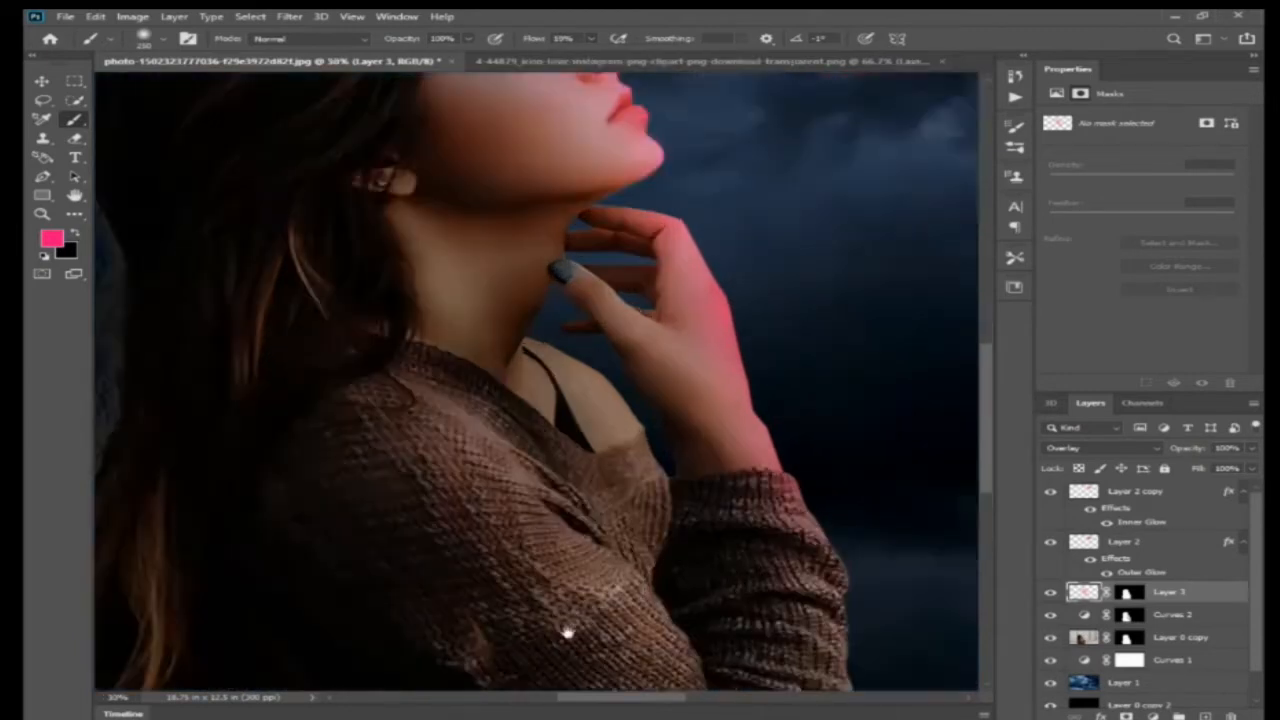
Step: Paint soft pink light over the sweater's shoulder, upper sleeve and forearm edge
drag(566, 634, 540, 520)
mouse_move(450, 338)
mouse_down()
mouse_move(609, 476)
mouse_move(677, 565)
mouse_up()
drag(423, 312, 409, 297)
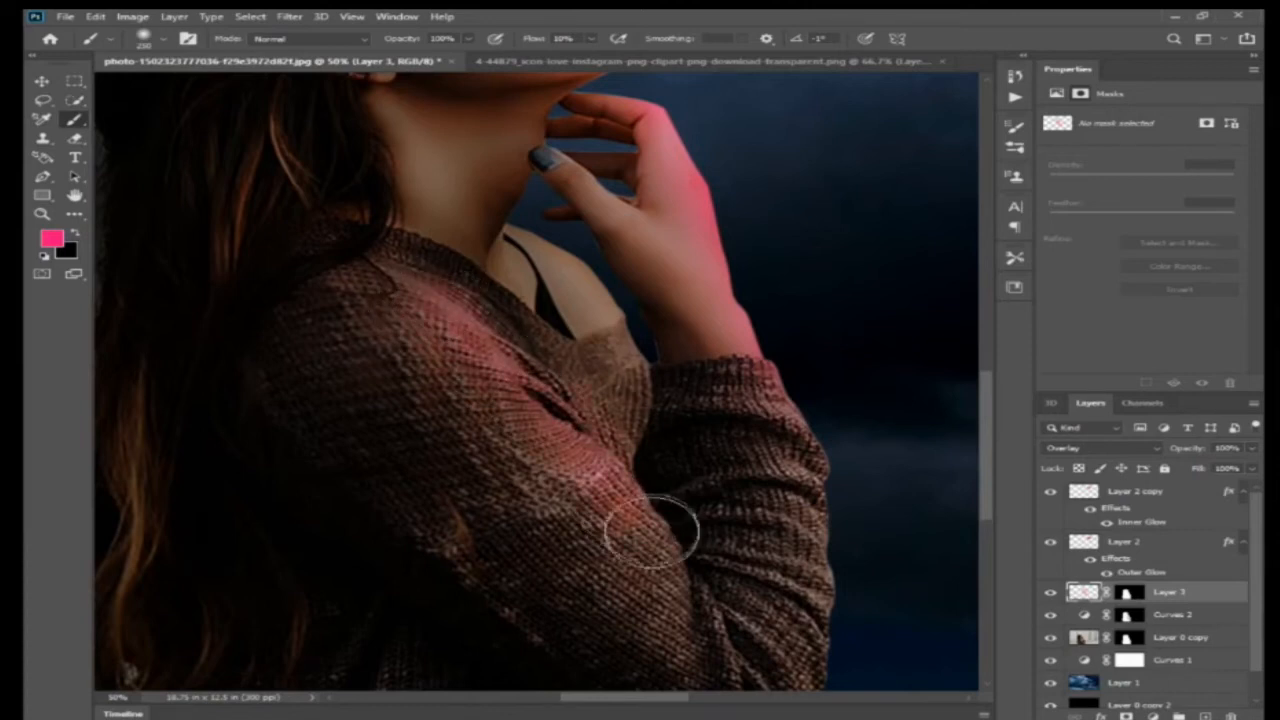
drag(768, 389, 670, 291)
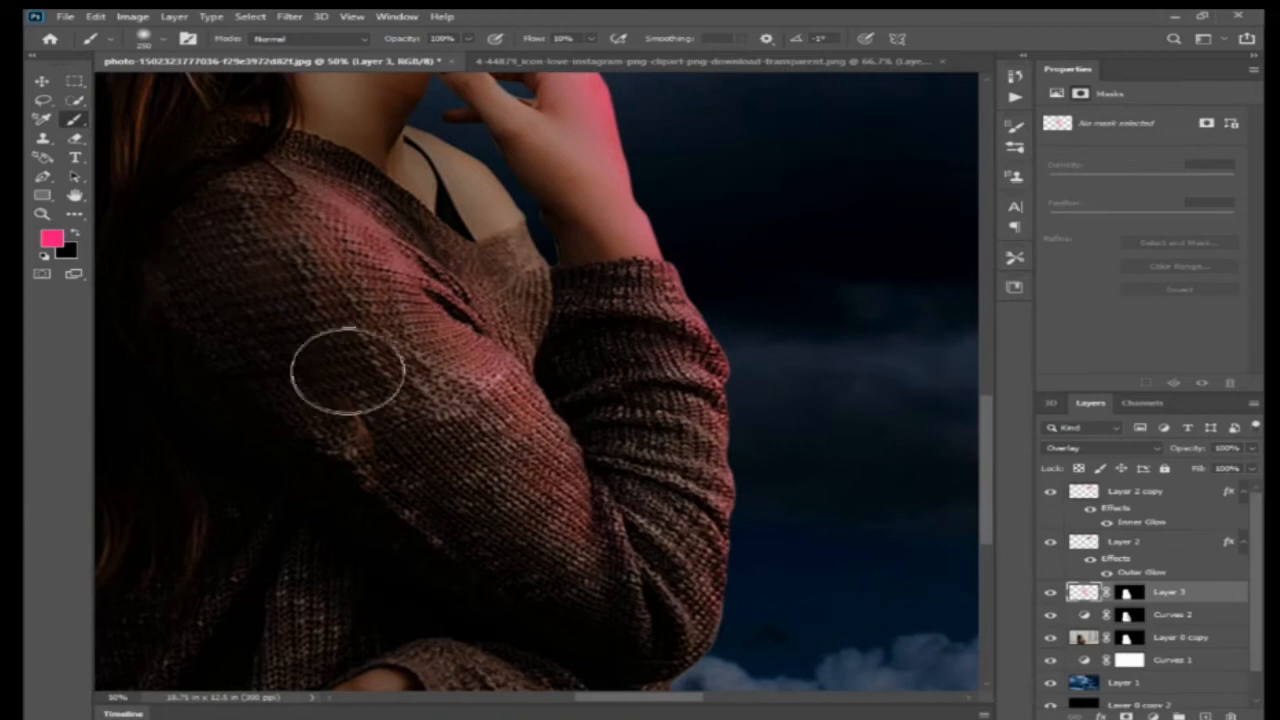
drag(436, 361, 438, 371)
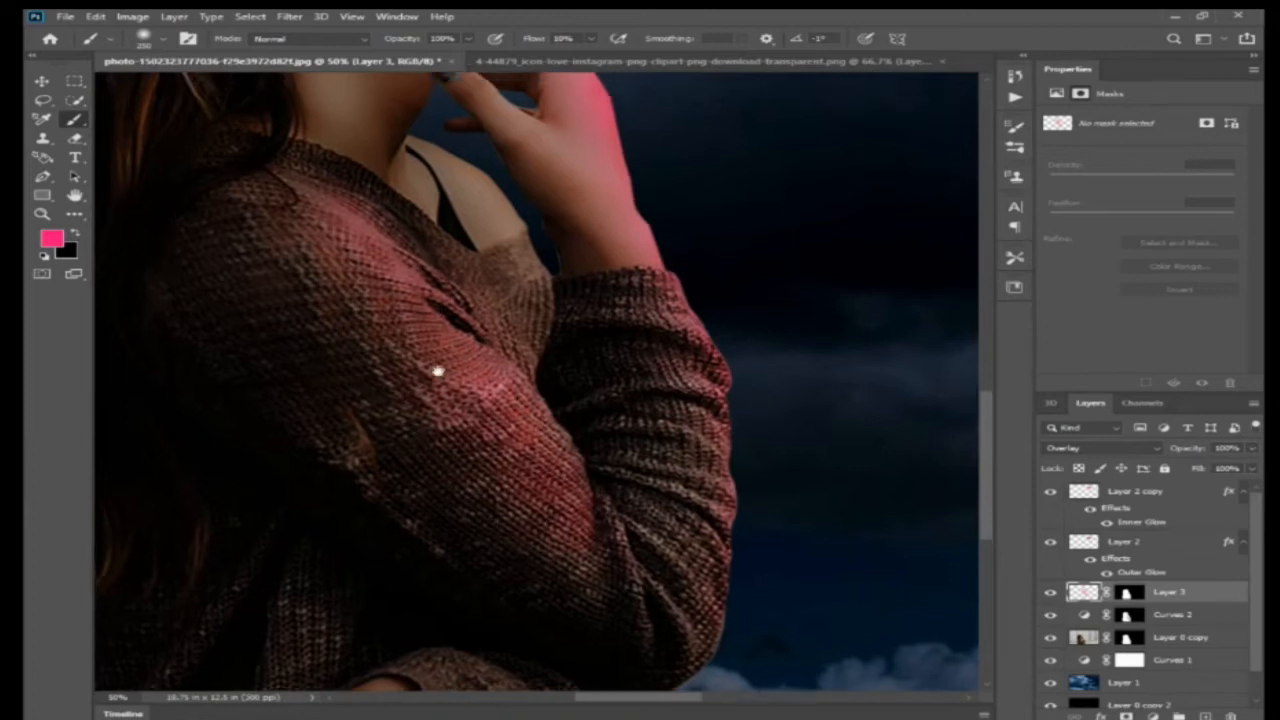
Step: Lower the brush flow to 4% and paint faint pink light on the woman's cheek, neck and upper chest
scroll(437, 371, up, 5)
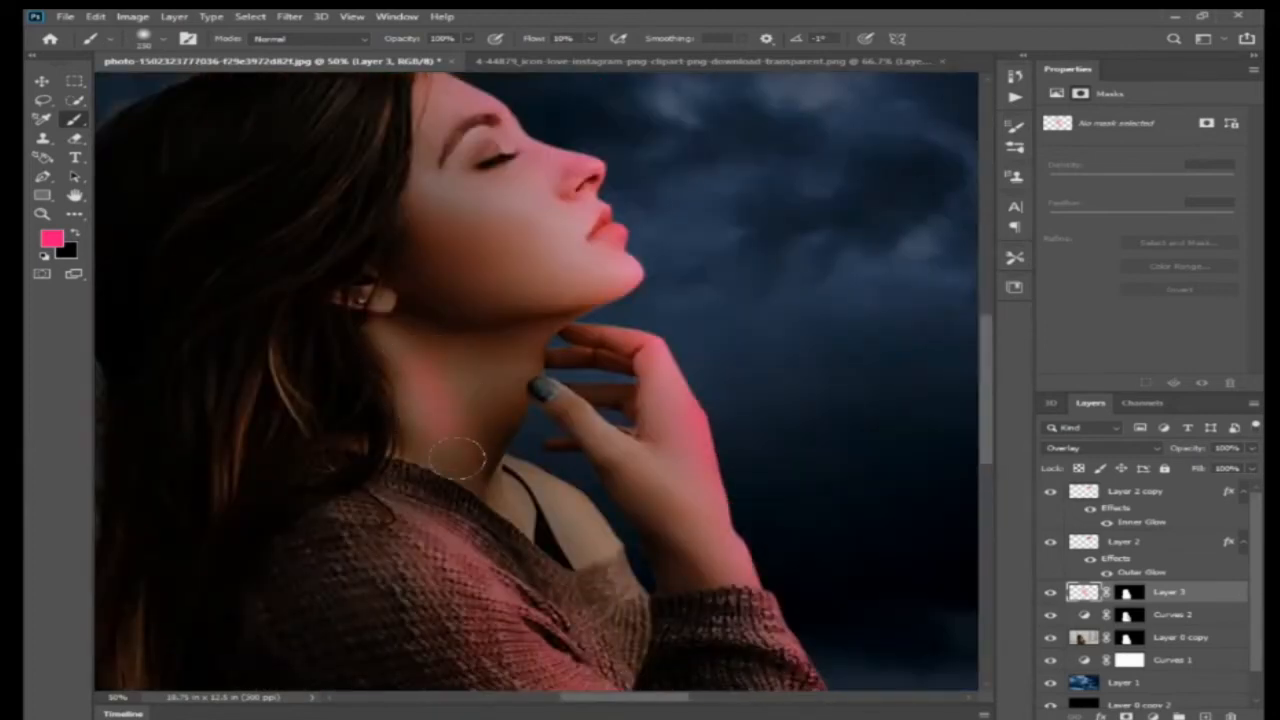
key(ctrl+z)
click(590, 39)
drag(587, 61, 590, 61)
drag(523, 184, 554, 270)
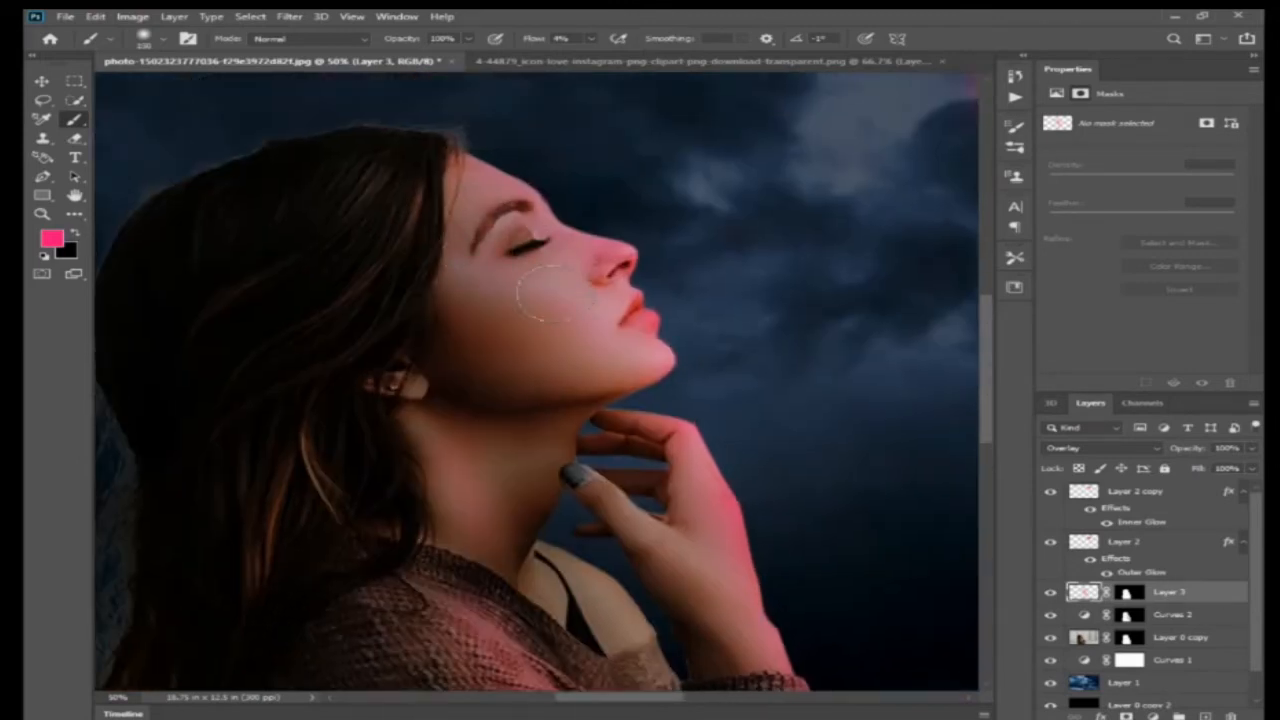
drag(681, 556, 643, 443)
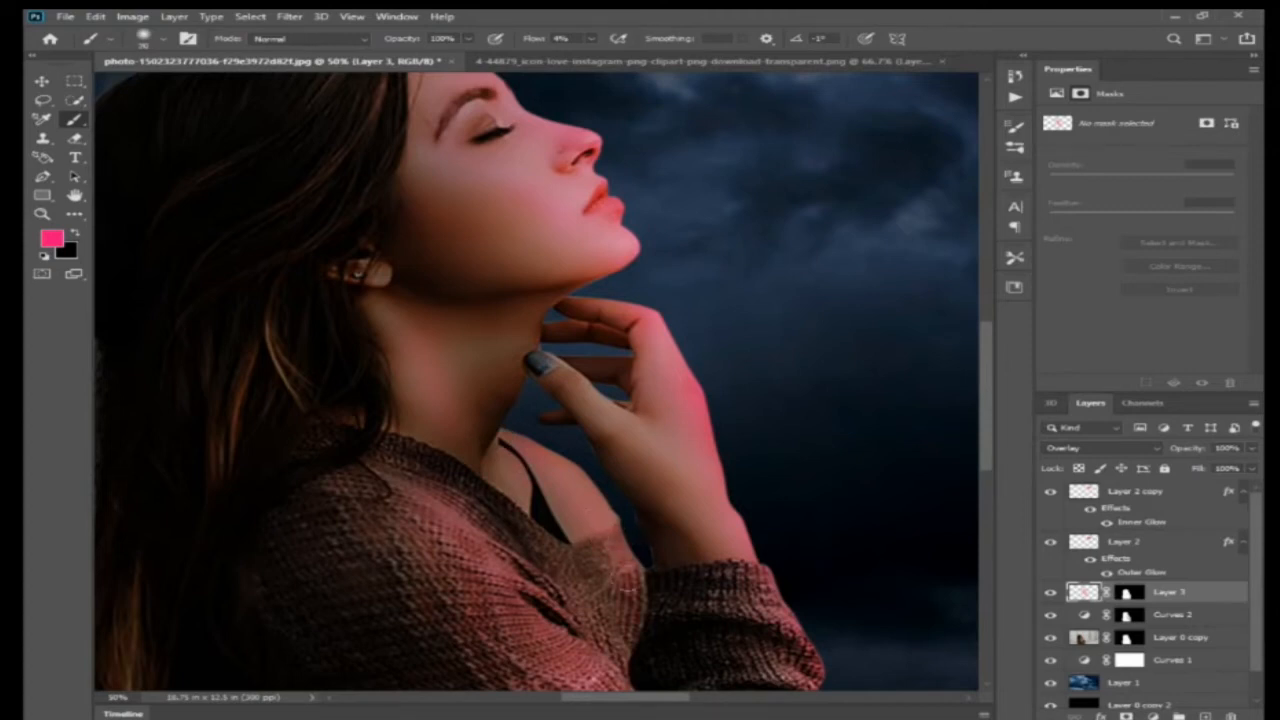
Step: Enlarge the brush and paint faint pink light down the outer edge of the forearm sleeve to the elbow
scroll(557, 445, down, 5)
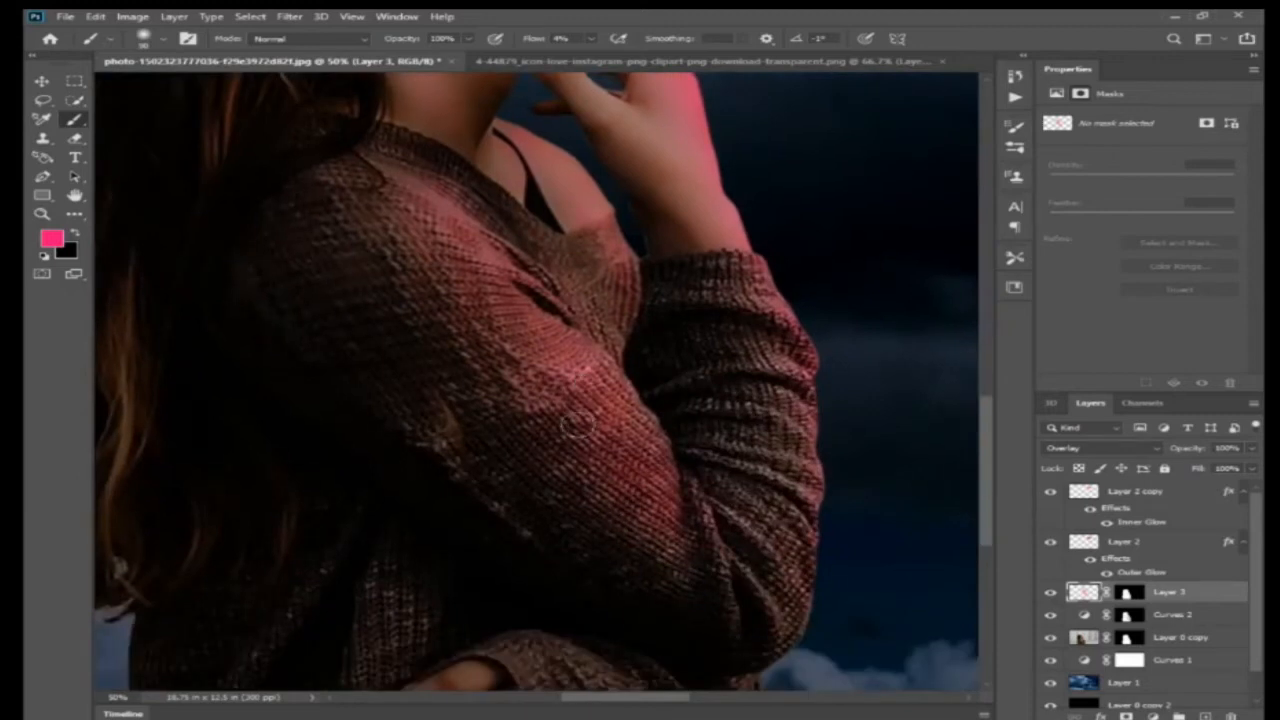
key(])
key(])
key(])
key(])
key(])
key(])
key(])
mouse_move(762, 300)
mouse_down()
mouse_move(788, 470)
mouse_move(784, 536)
mouse_up()
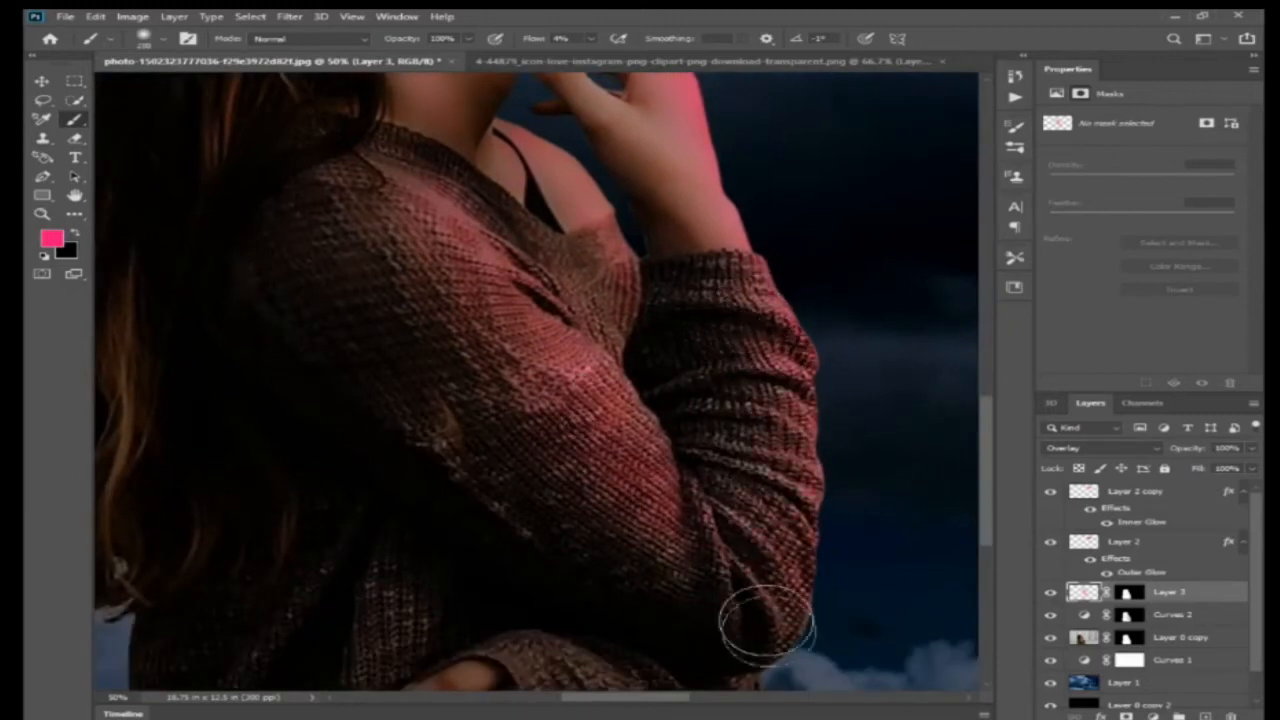
Step: Use a smaller brush to add faint pink light over the hand, wrist and sweater cuff
scroll(770, 480, up, 3)
key([)
key([)
key([)
key([)
key([)
key([)
key([)
key([)
key([)
key([)
key([)
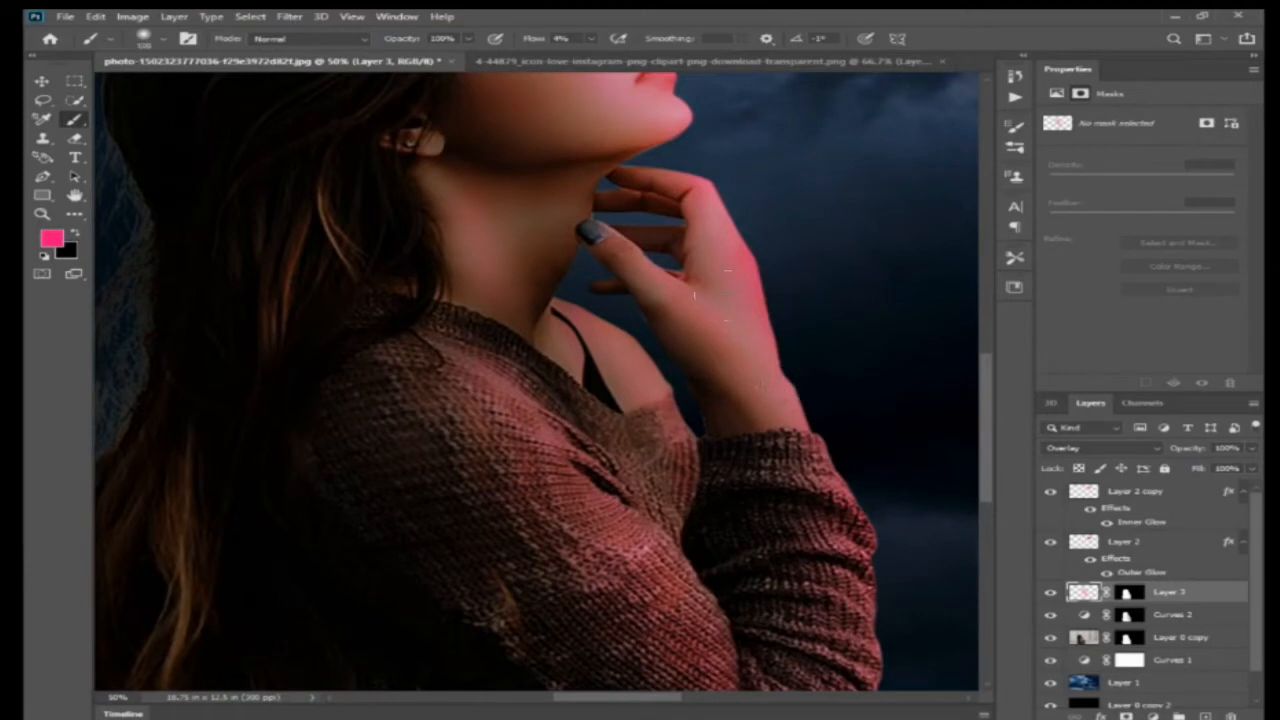
mouse_move(788, 444)
mouse_down()
mouse_move(728, 207)
mouse_move(829, 448)
mouse_move(800, 433)
mouse_move(776, 442)
mouse_move(836, 624)
mouse_move(774, 476)
mouse_move(665, 455)
mouse_up()
scroll(665, 455, down, 1)
drag(657, 203, 709, 300)
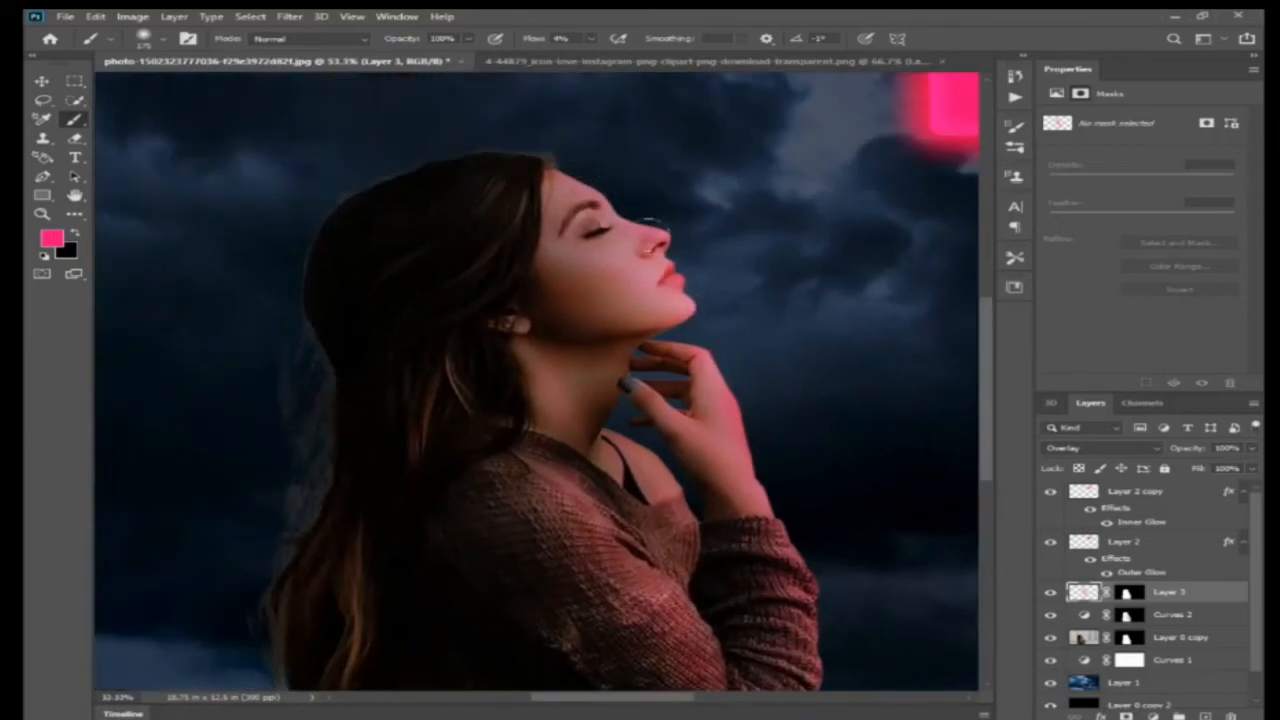
Step: Build up faint pink light across the woman's chin, jaw and cheek
scroll(683, 262, up, 2)
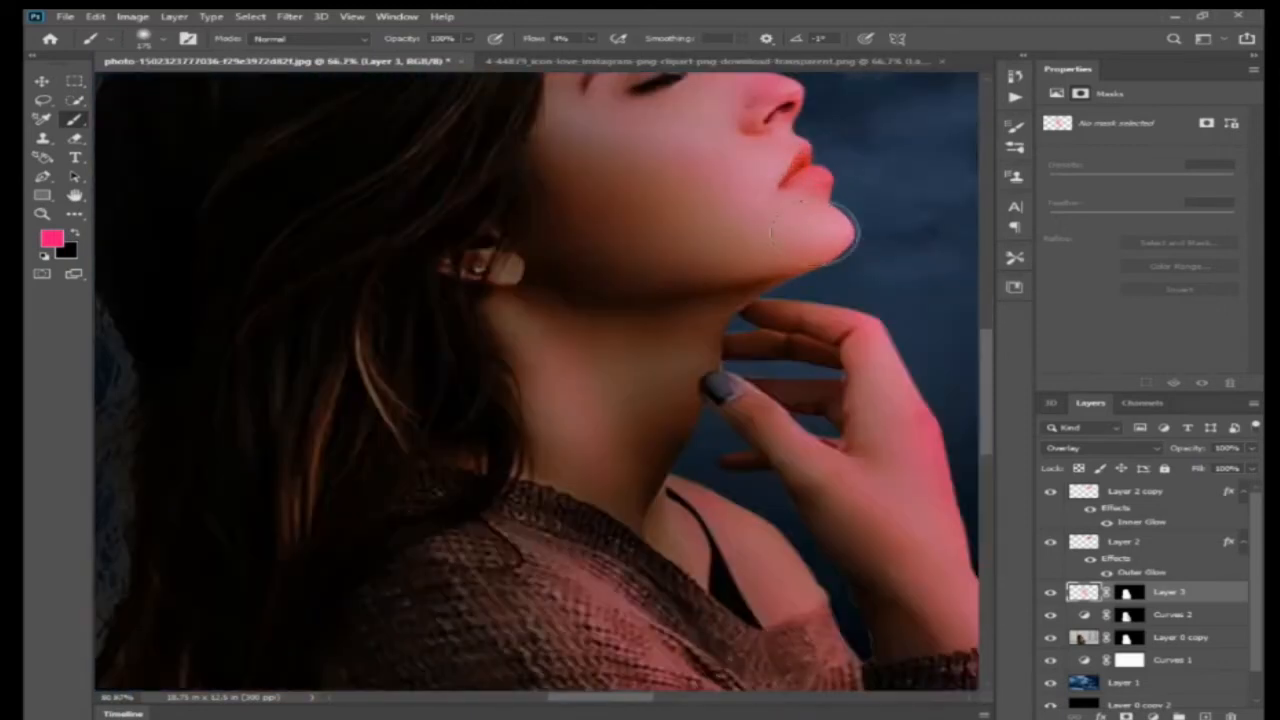
drag(755, 302, 802, 554)
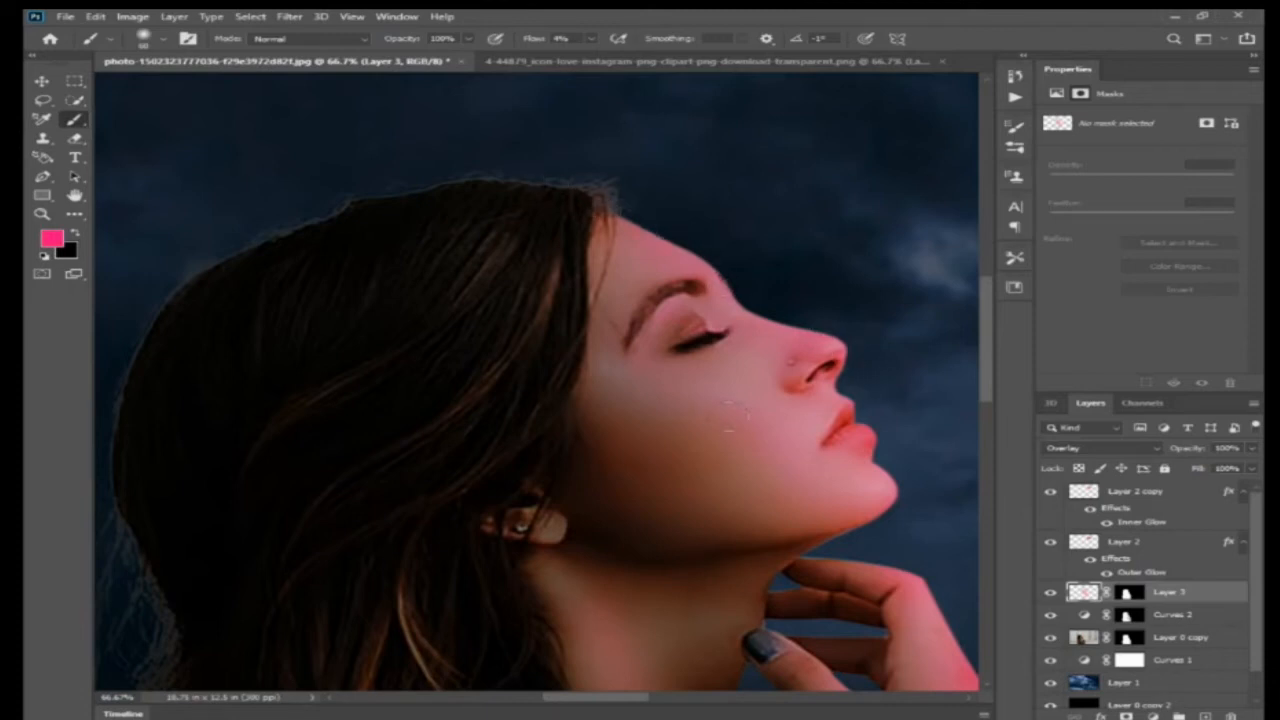
drag(777, 466, 737, 404)
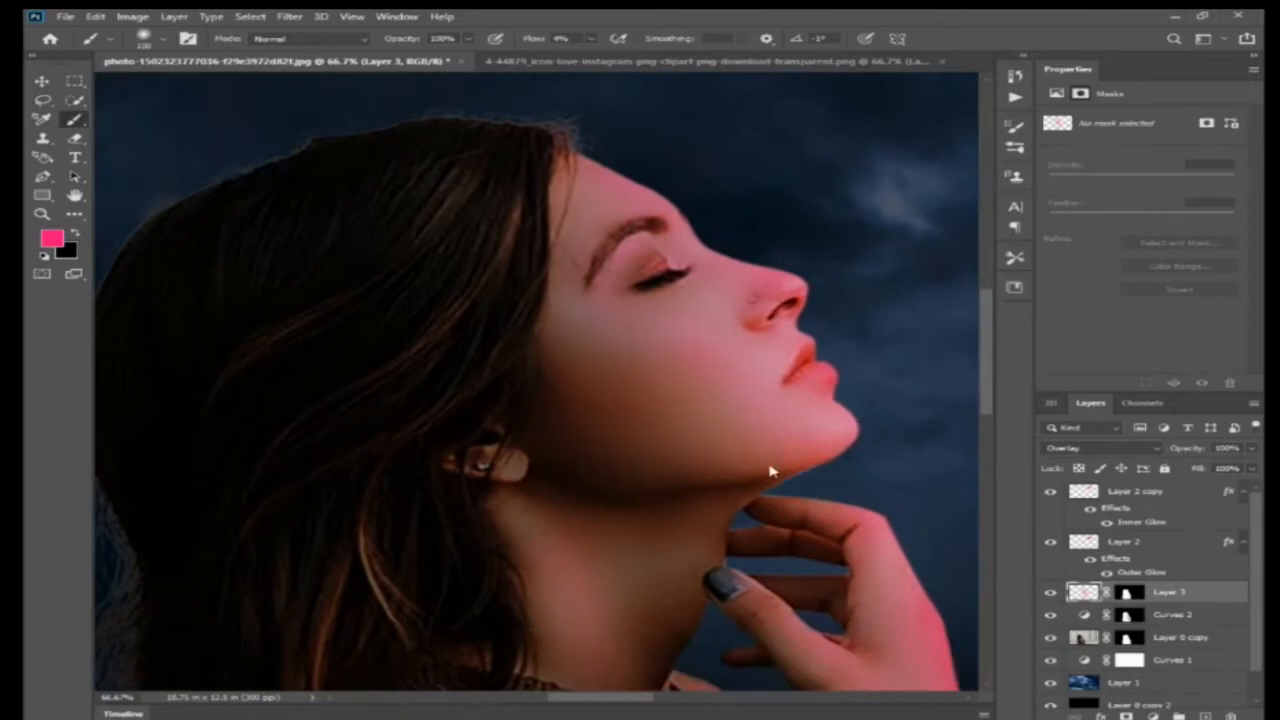
Step: Duplicate the pink light Layer 3 and lower the copy's fill to strengthen the glow moderately
key(ctrl+minus)
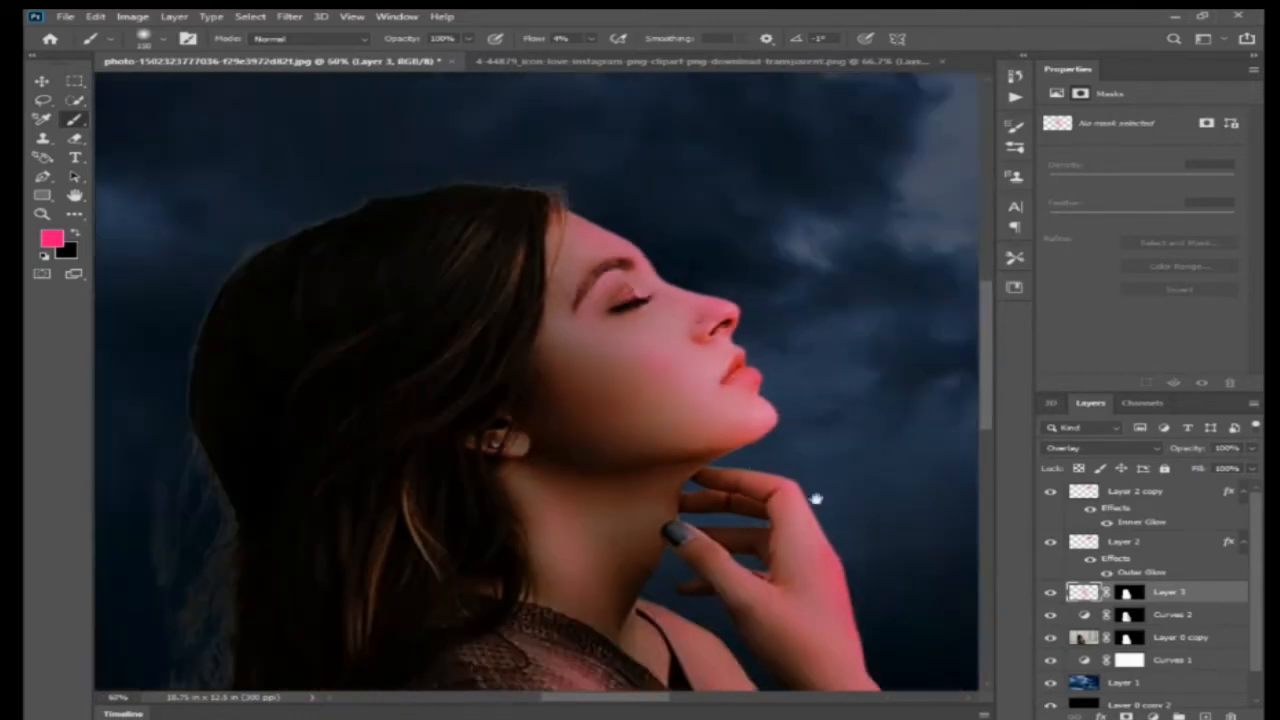
drag(792, 566, 726, 463)
key(ctrl+minus)
key(ctrl+minus)
key(ctrl+minus)
key(ctrl+plus)
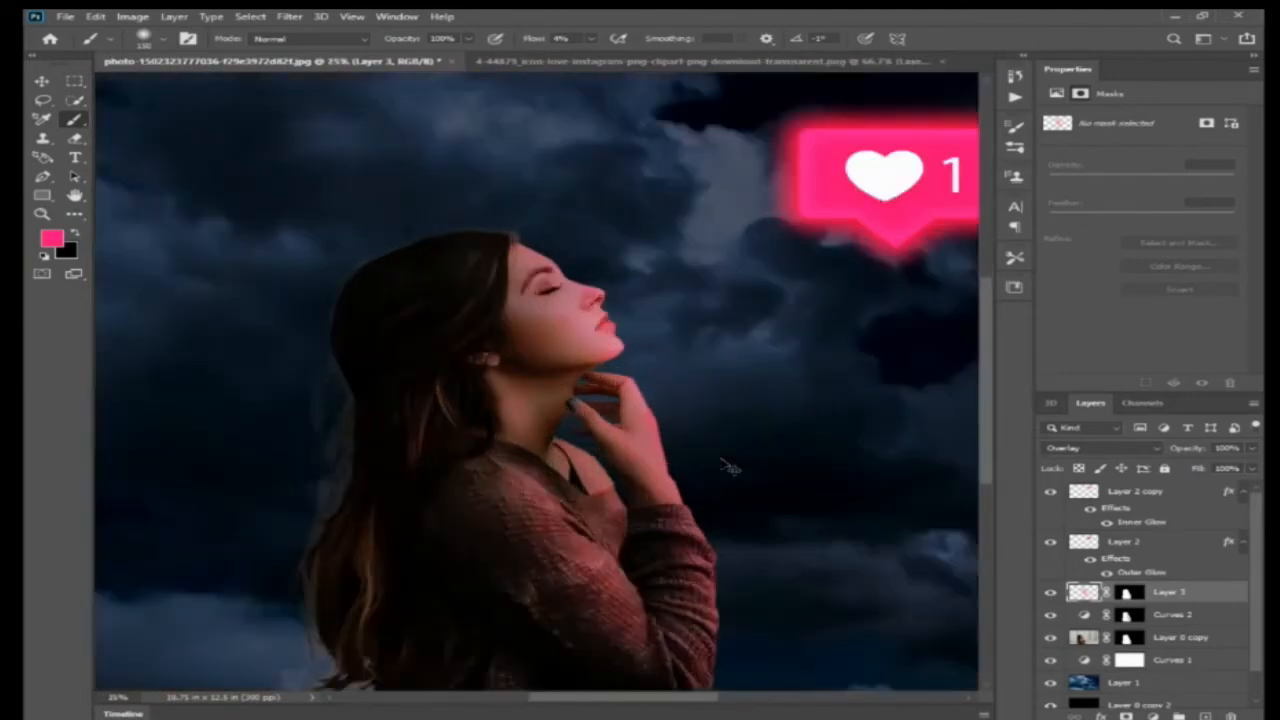
key(ctrl+j)
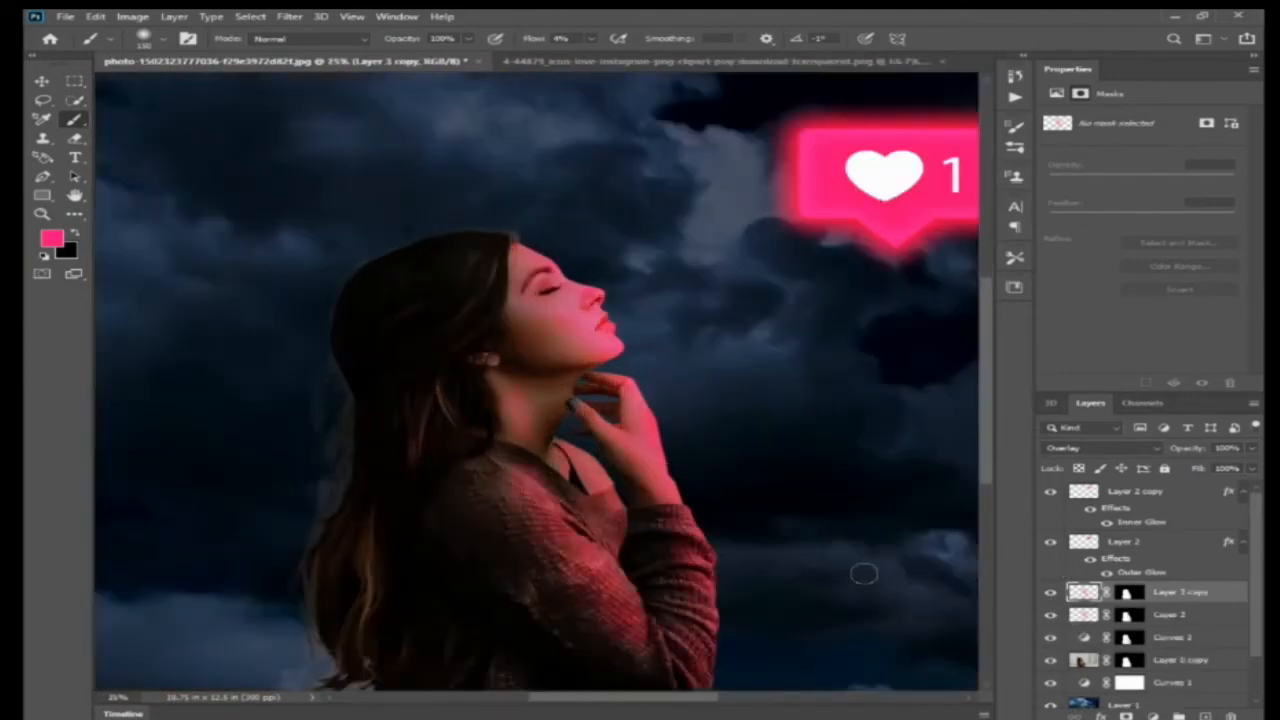
key(v)
click(1251, 450)
click(1250, 472)
click(1250, 470)
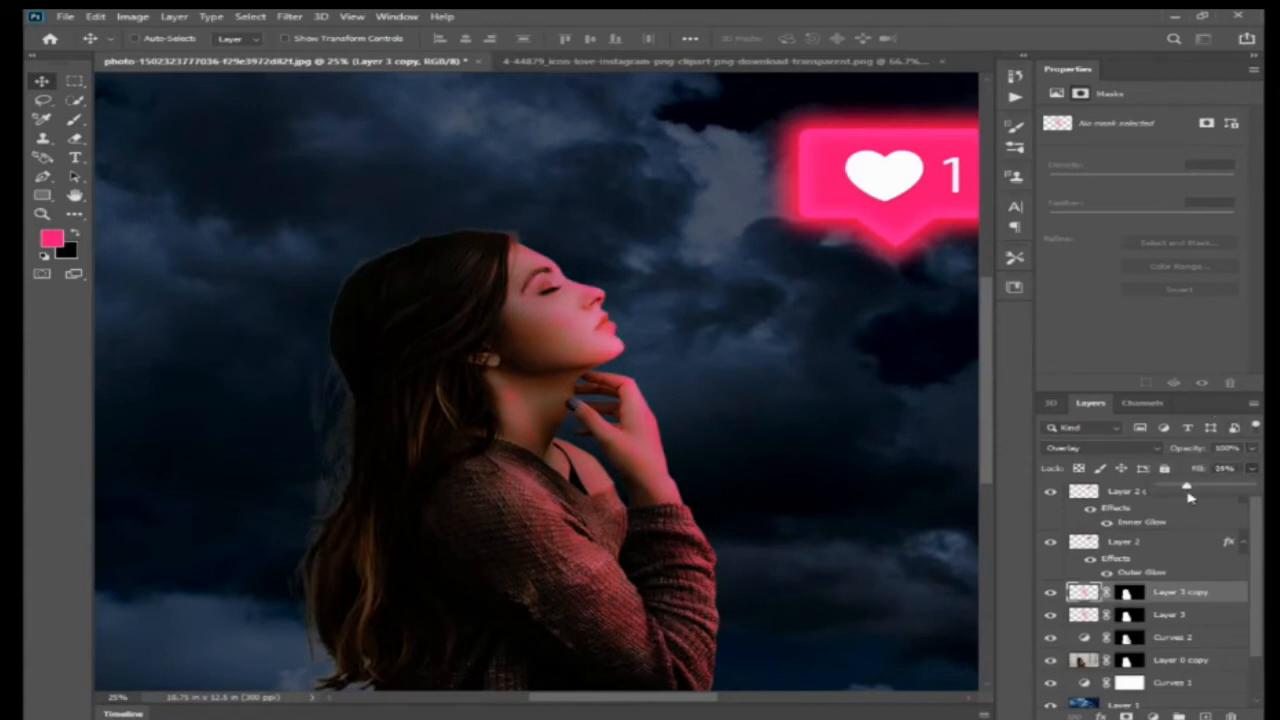
Step: Darken the woman with the Curves 2 adjustment by pulling down its midtone point and highlight end
click(1150, 664)
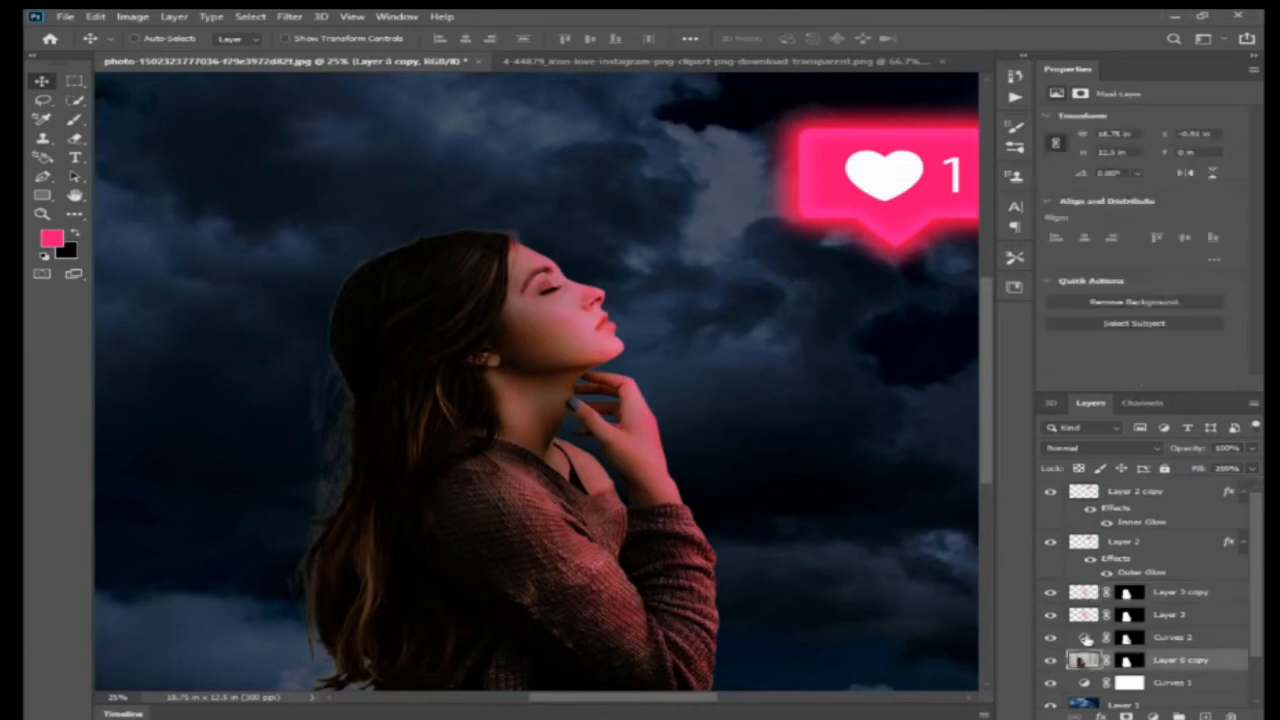
click(1086, 638)
drag(1146, 246, 1155, 251)
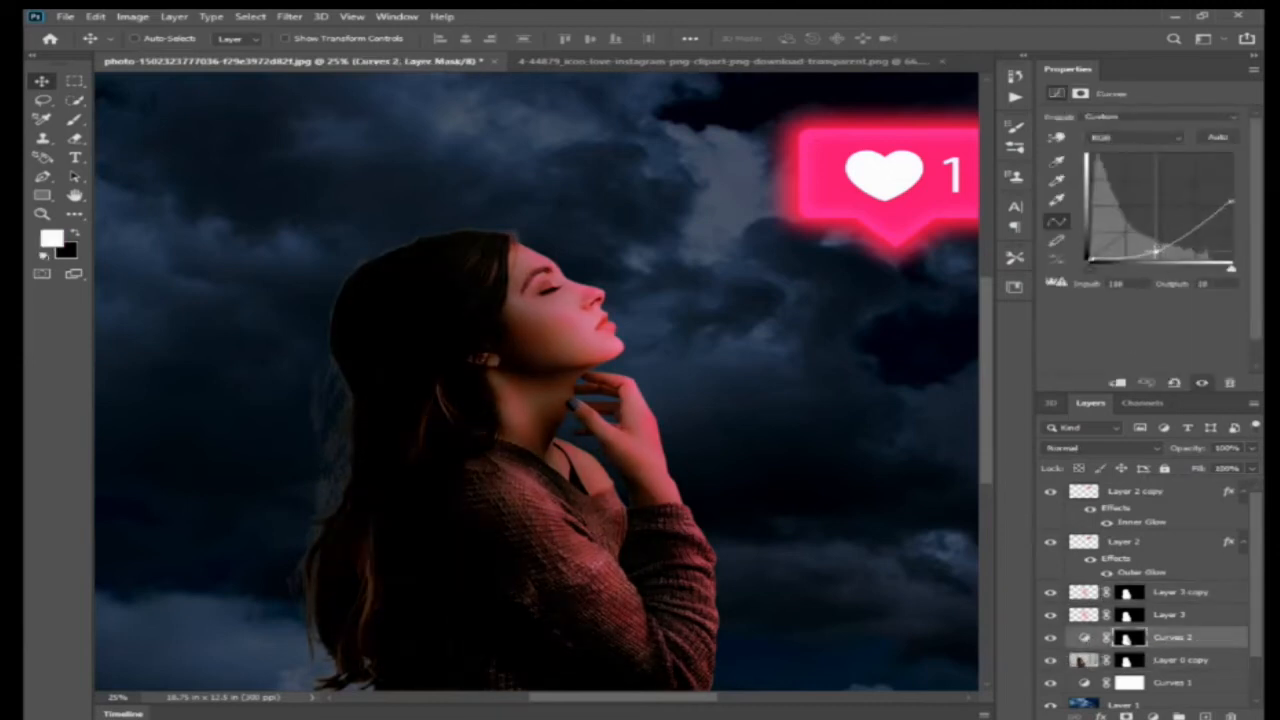
drag(1233, 203, 1233, 212)
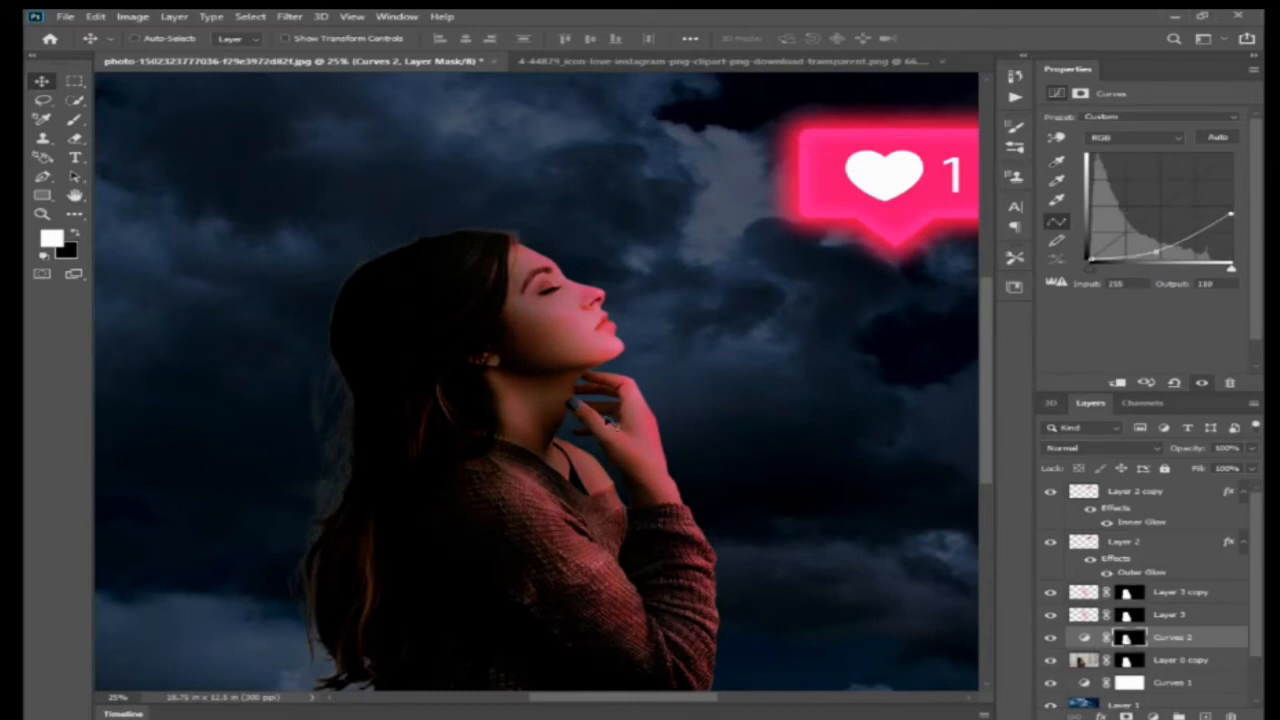
Step: Paint faint pink light on Layer 3 over the lower sweater and elbow area
click(1128, 660)
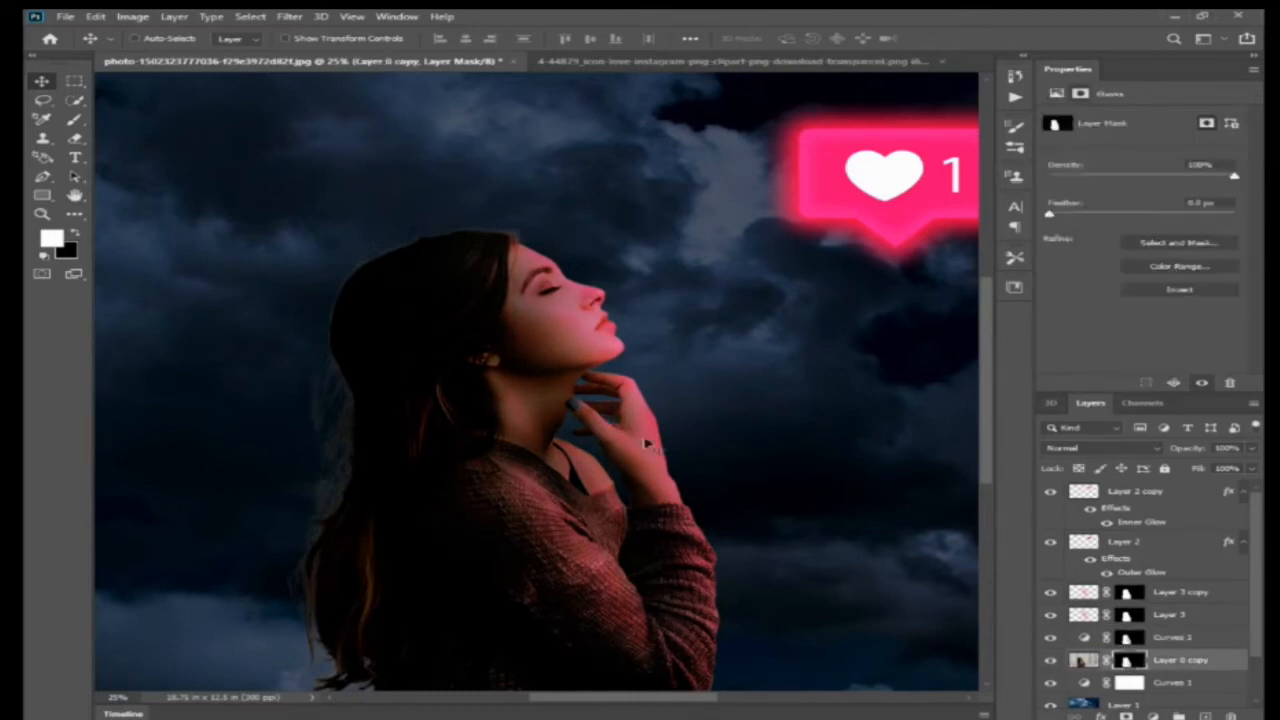
drag(630, 481, 612, 376)
key(ctrl+plus)
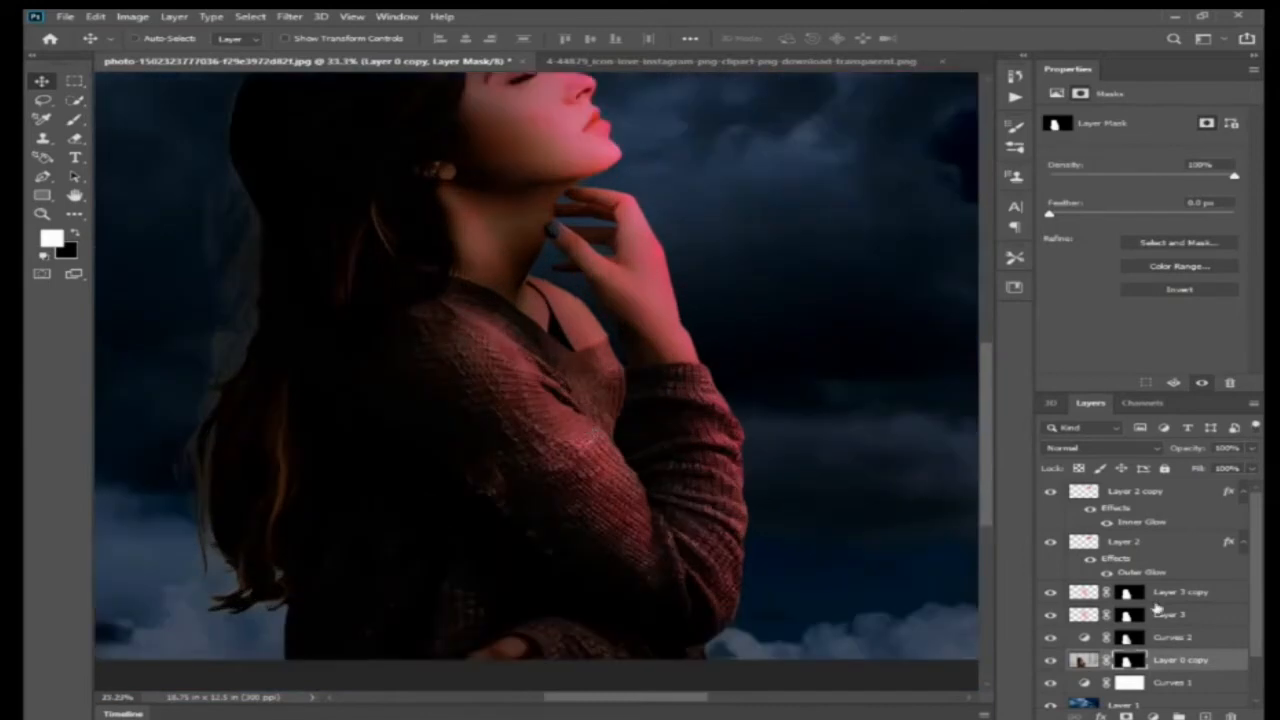
click(1160, 616)
scroll(600, 623, down, 1)
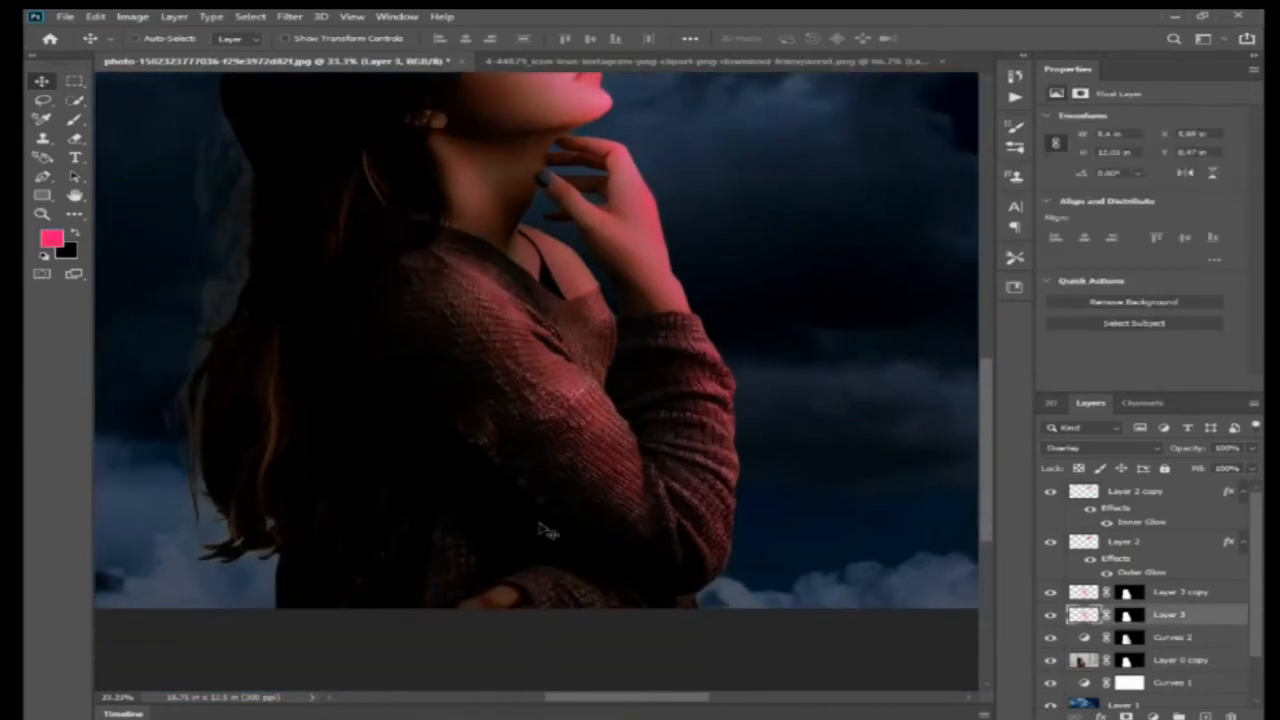
key(b)
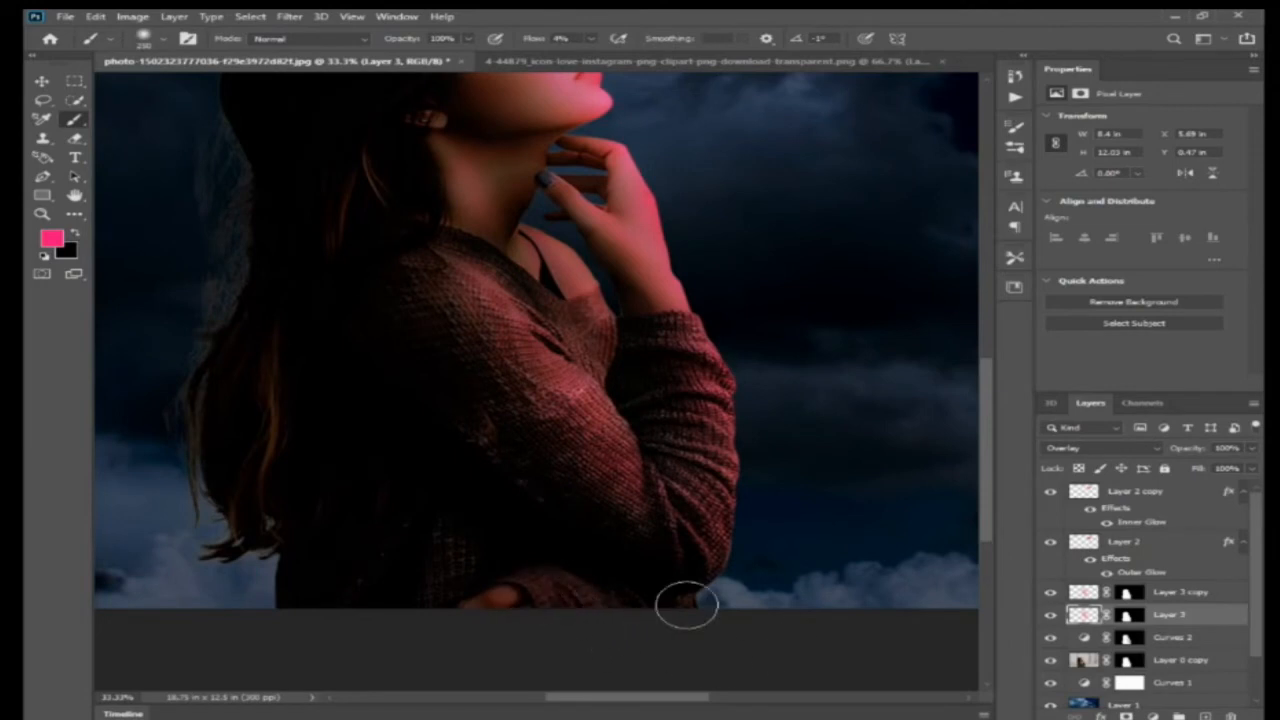
Step: Brighten the midtones of the woman's photo layer, Layer 0 copy, slightly with Curves
scroll(714, 457, up, 5)
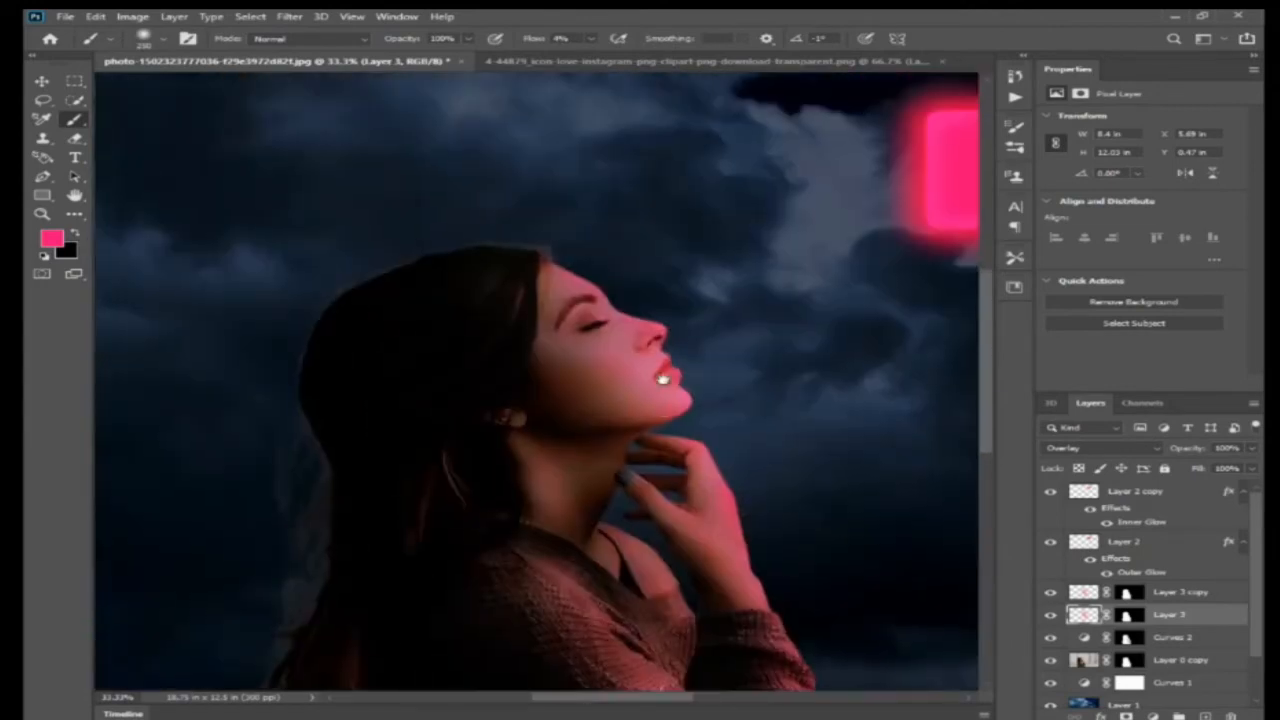
click(1090, 660)
key(ctrl+m)
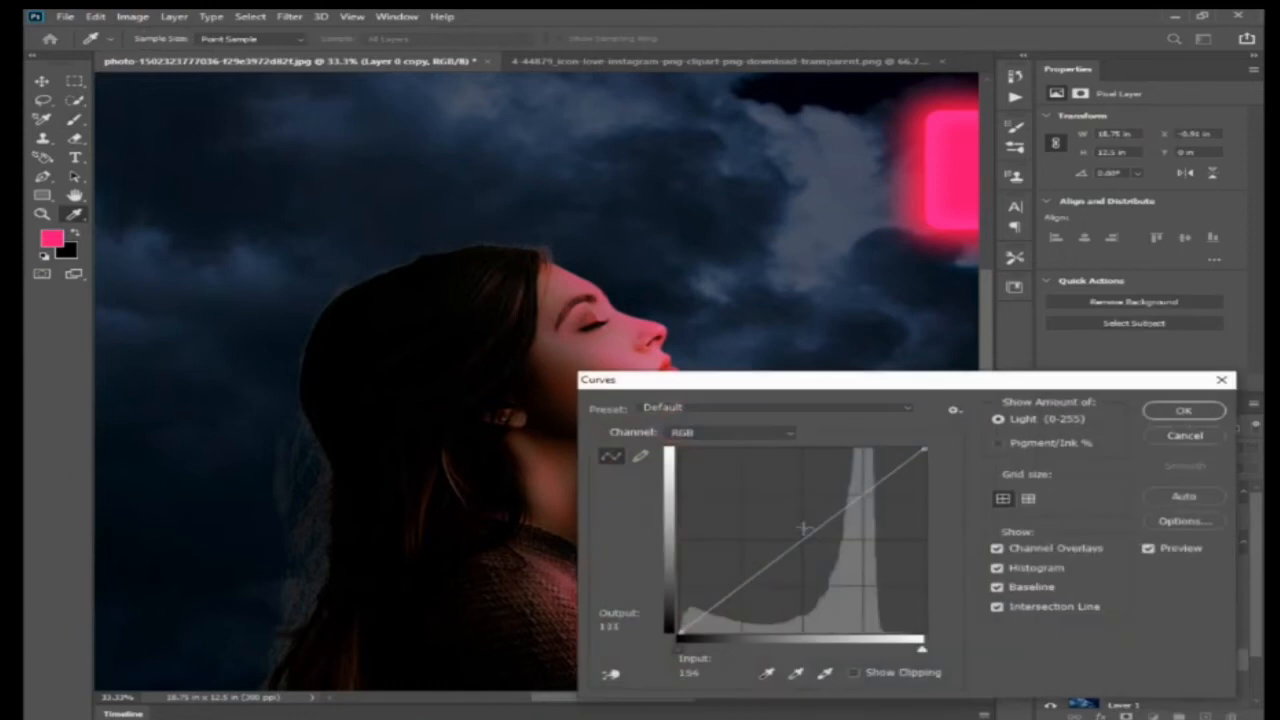
drag(802, 386, 938, 520)
drag(929, 664, 921, 660)
key(Return)
Step: Darken the woman's hair and back on Layer 0 copy with the Burn tool at a 700 px brush size
key(ctrl+minus)
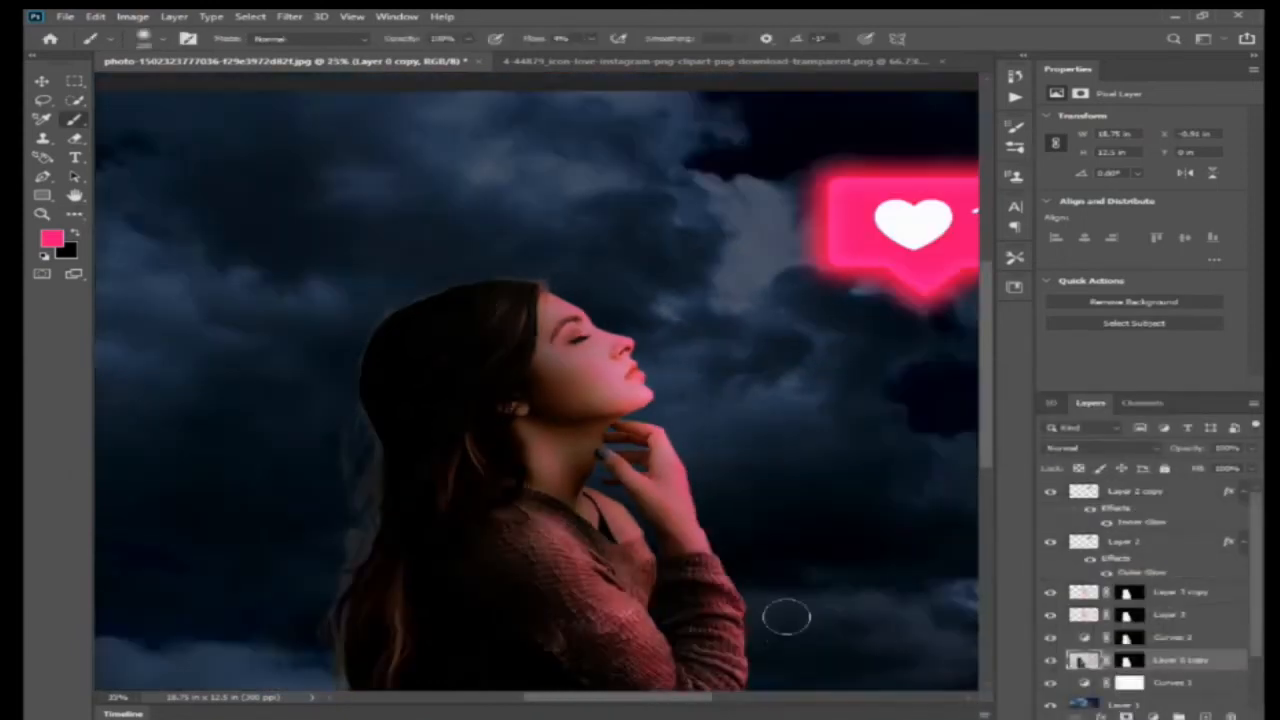
click(74, 214)
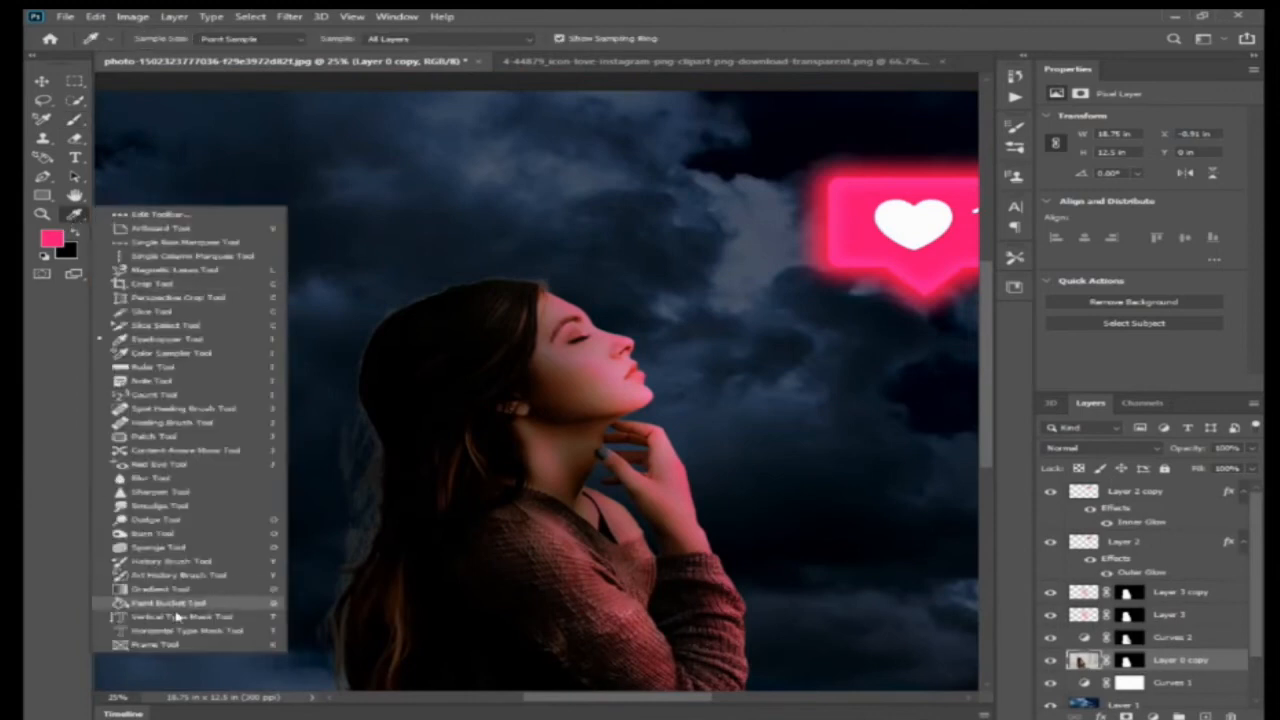
click(160, 527)
key(bracketright)
key(bracketright)
key(bracketright)
key(bracketright)
key(bracketright)
key(bracketright)
key(bracketright)
drag(432, 411, 453, 310)
mouse_move(367, 479)
mouse_down()
mouse_move(318, 439)
mouse_move(400, 660)
mouse_move(460, 672)
mouse_move(449, 349)
mouse_move(349, 580)
mouse_move(443, 137)
mouse_move(338, 350)
mouse_up()
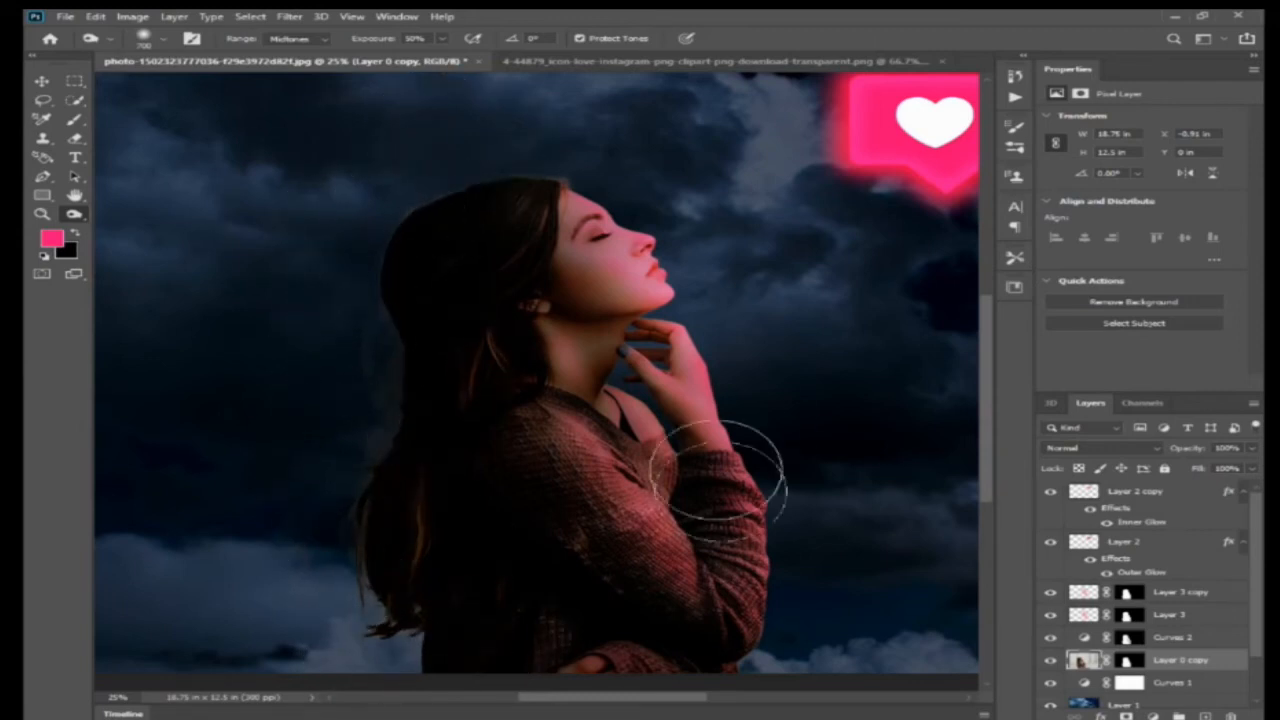
Step: Paint faint pink light on Layer 3 over the long hair and shoulder
click(1175, 593)
click(1160, 613)
key(b)
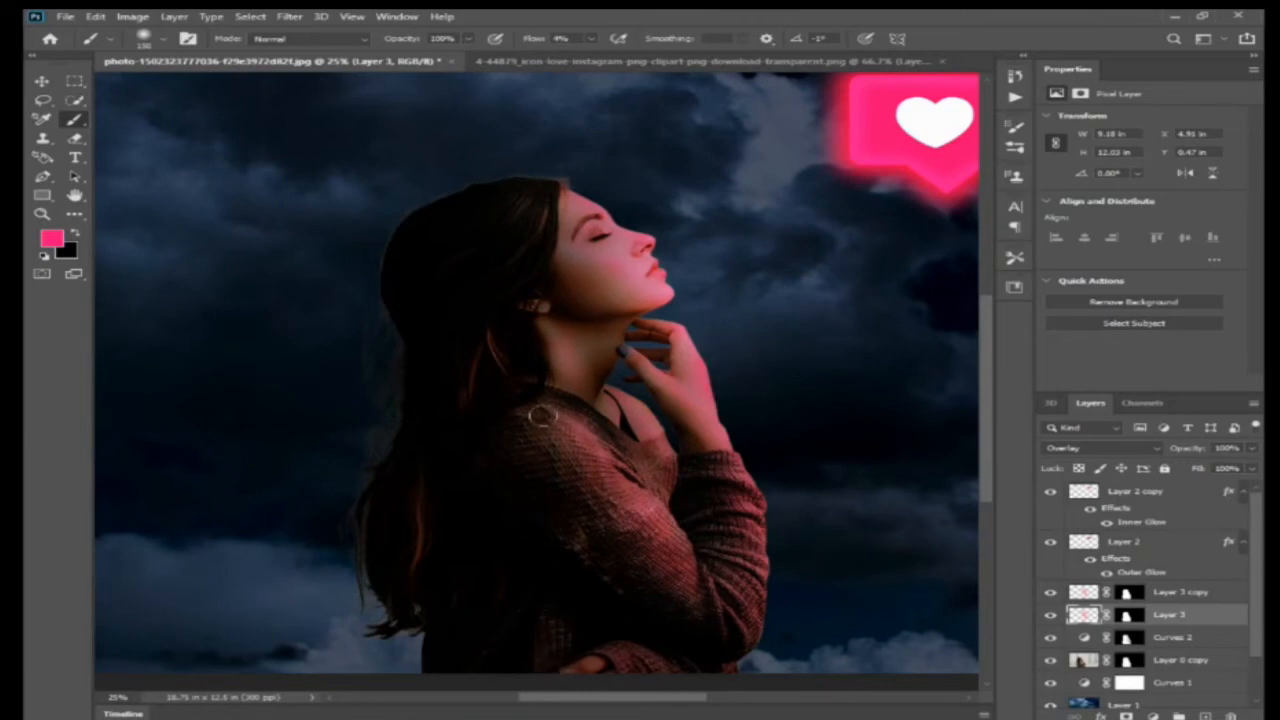
Step: Create a new layer above Layer 3 and mask it with the woman's outline from Layer 0 copy's mask
scroll(583, 285, up, 3)
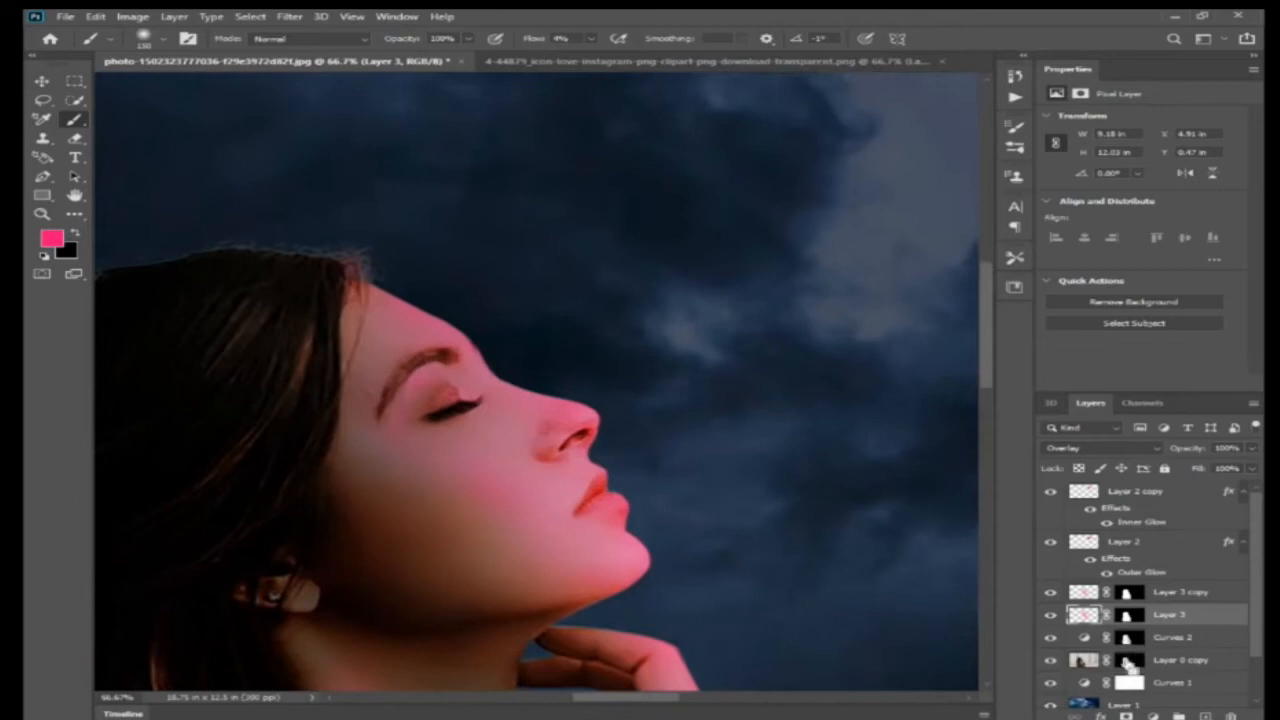
ctrl+click(1128, 662)
key(ctrl+shift+n)
key(Return)
click(1126, 716)
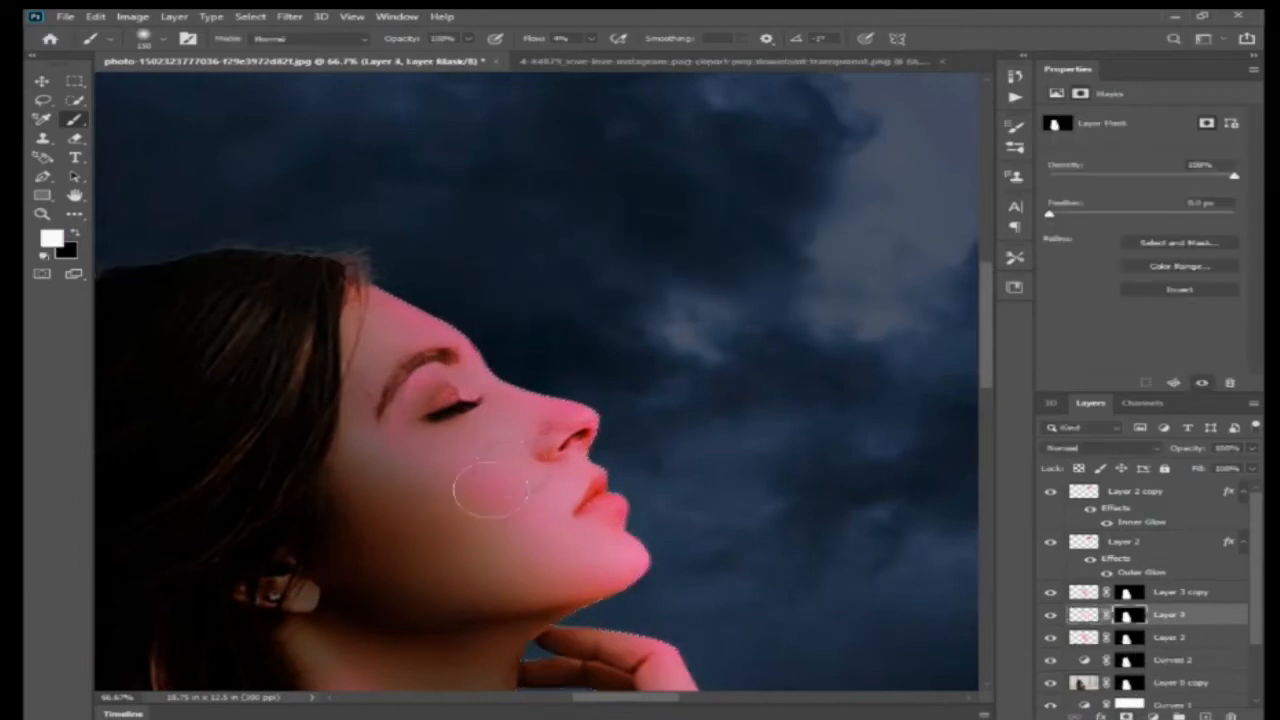
Step: Choose a bright pink foreground colour and make Layer 4's pixels active instead of its mask
key(ctrl+plus)
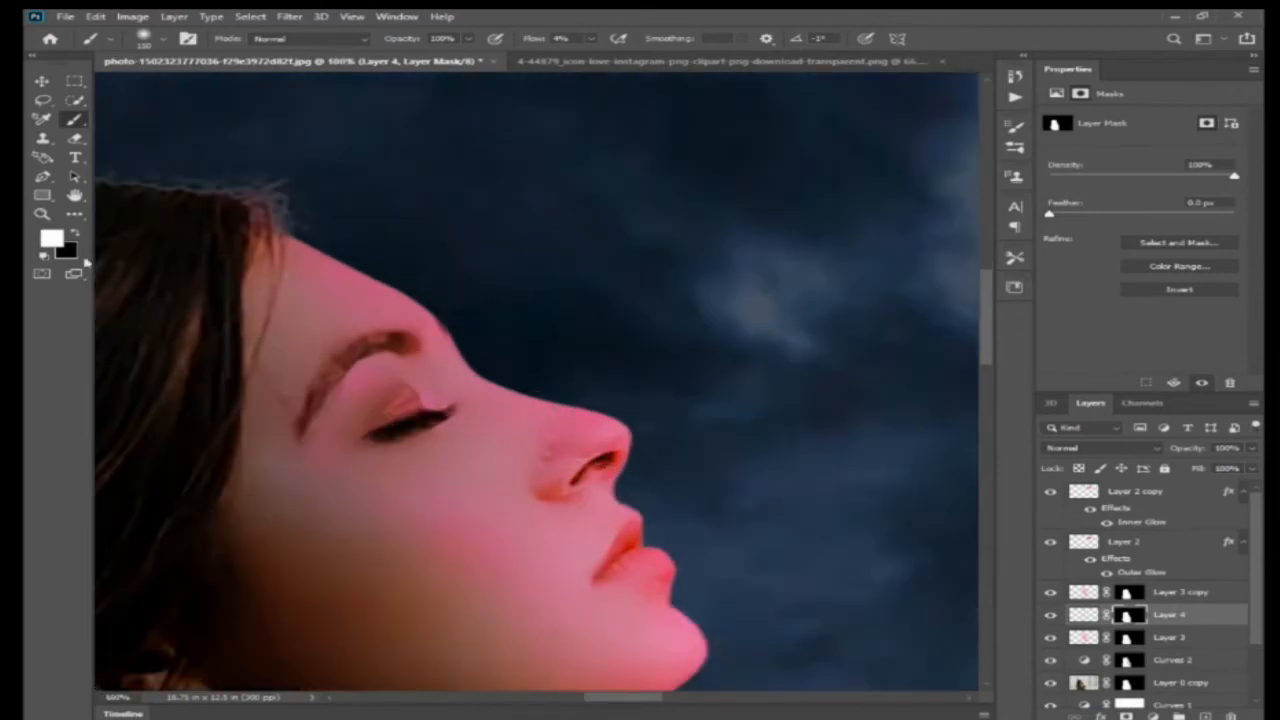
click(50, 238)
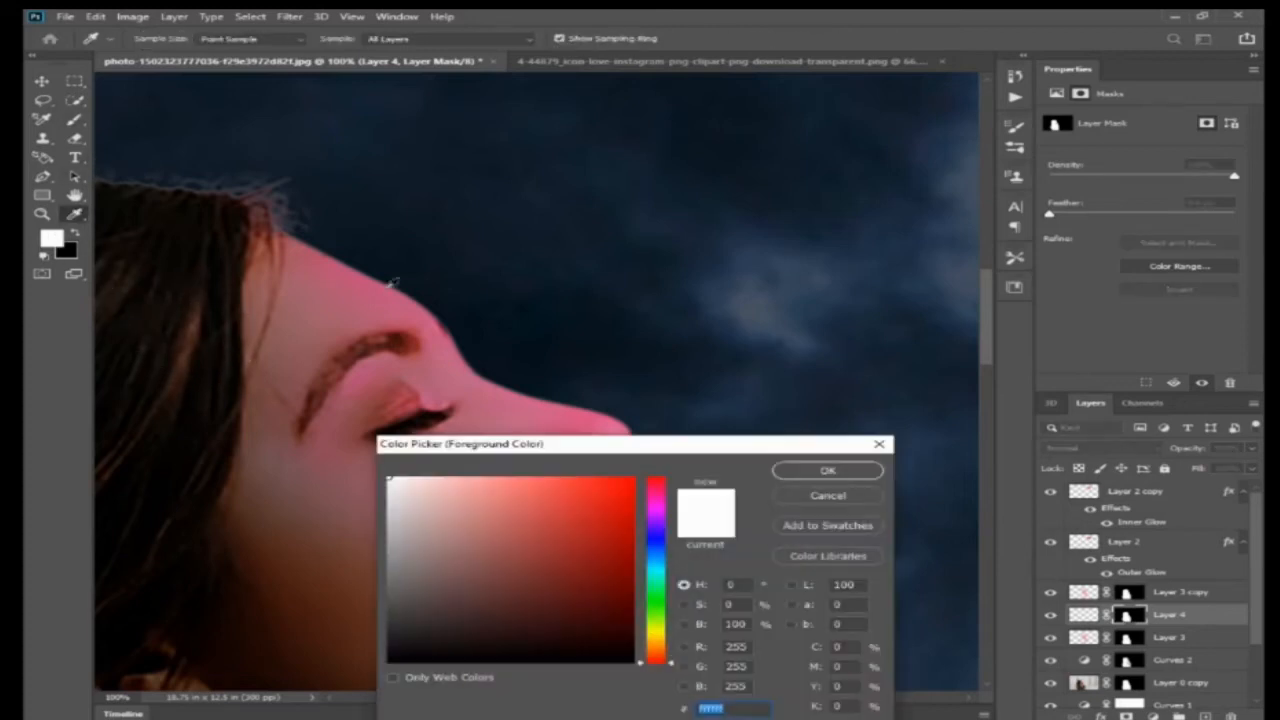
click(658, 489)
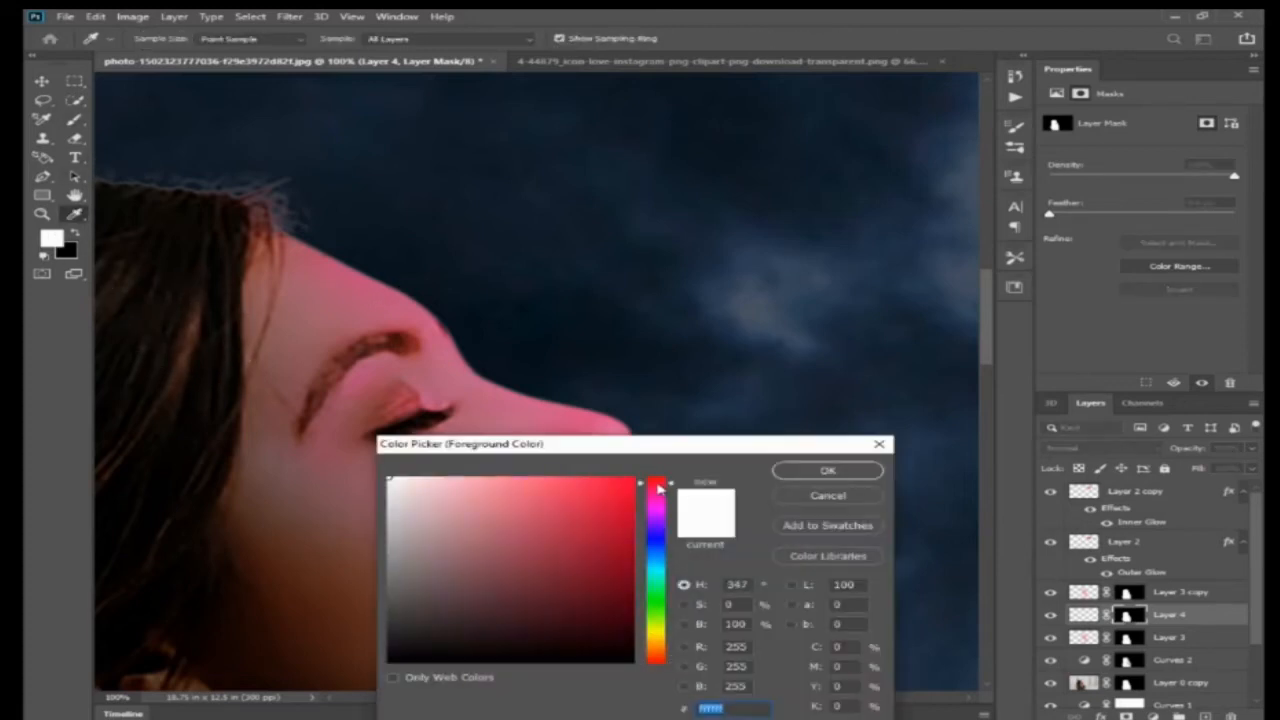
click(554, 479)
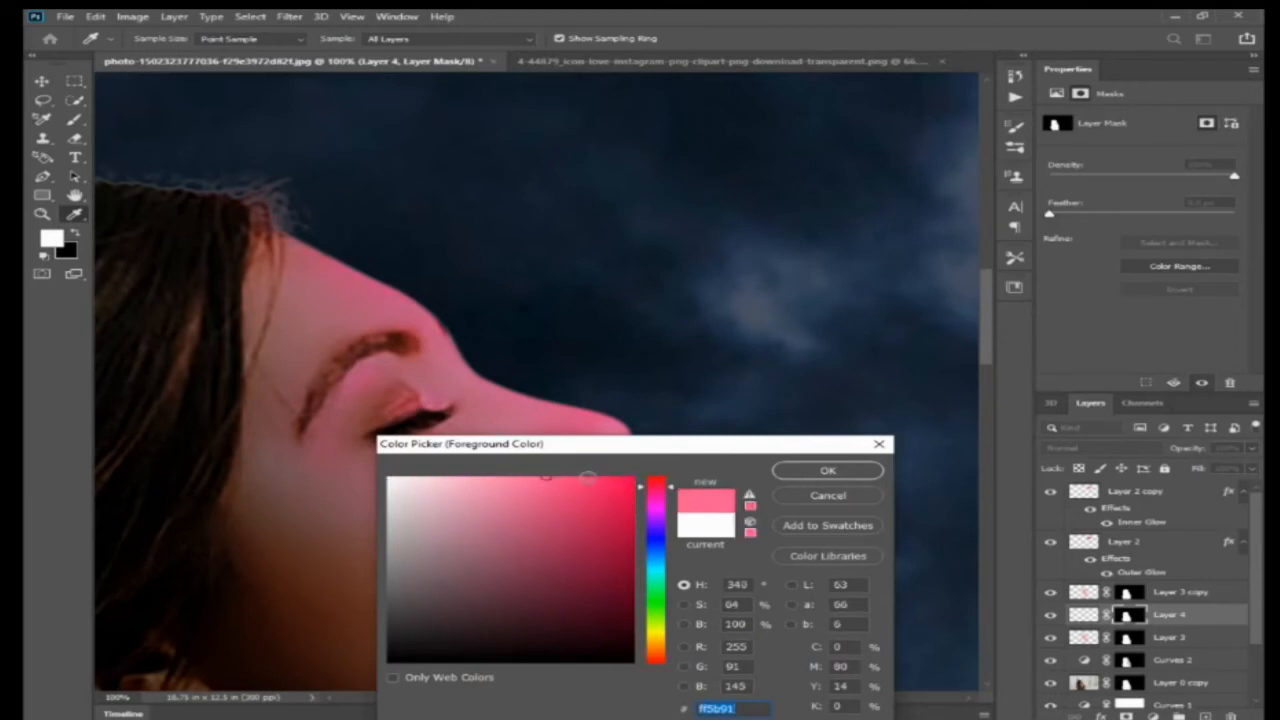
click(828, 470)
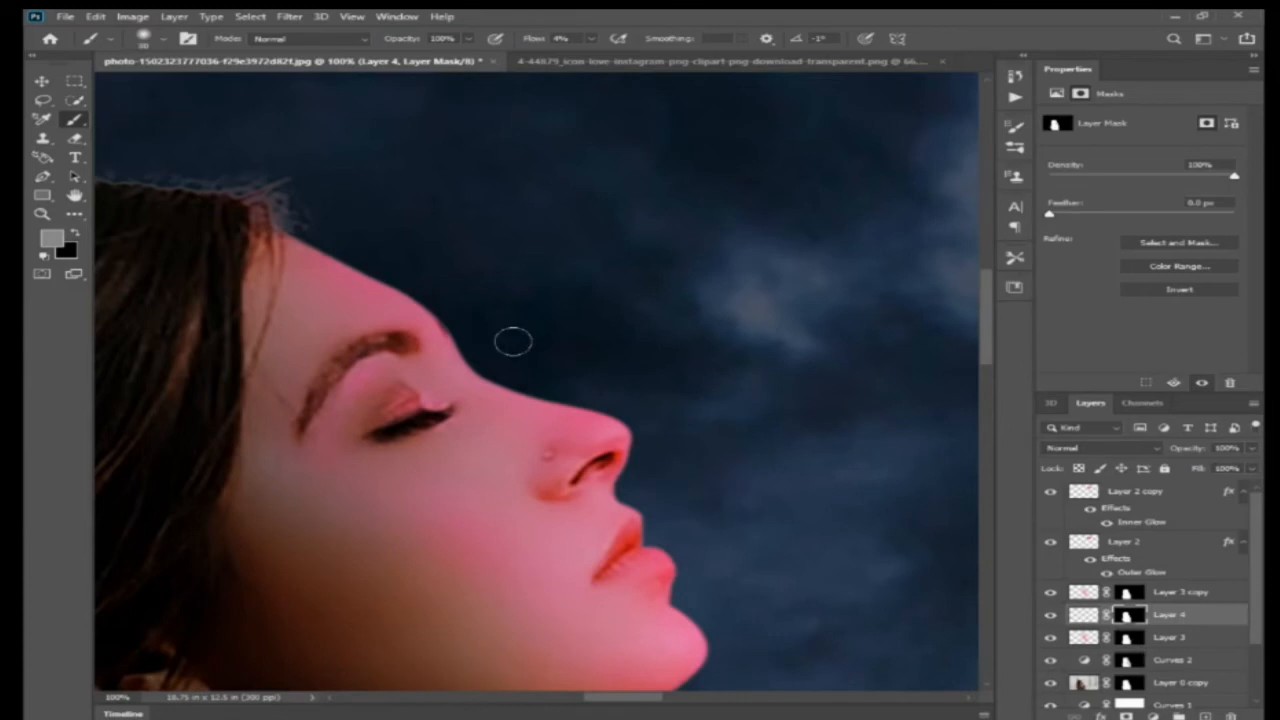
click(1086, 615)
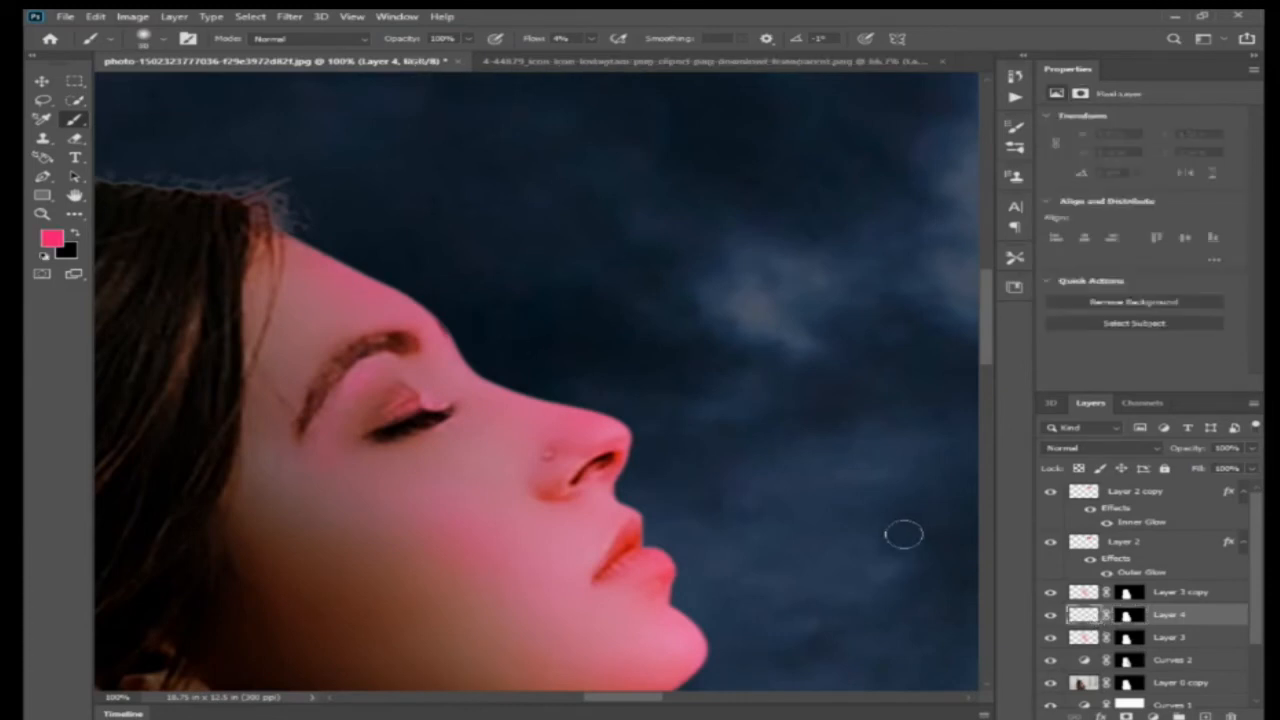
Step: Set the brush flow to 50% and paint a strong pink rim light along the forehead, nose, lips and chin
click(592, 40)
click(634, 63)
mouse_move(337, 246)
mouse_down()
mouse_move(419, 304)
mouse_move(462, 355)
mouse_move(573, 397)
mouse_move(534, 394)
mouse_move(594, 416)
mouse_move(640, 451)
mouse_up()
drag(695, 499, 675, 409)
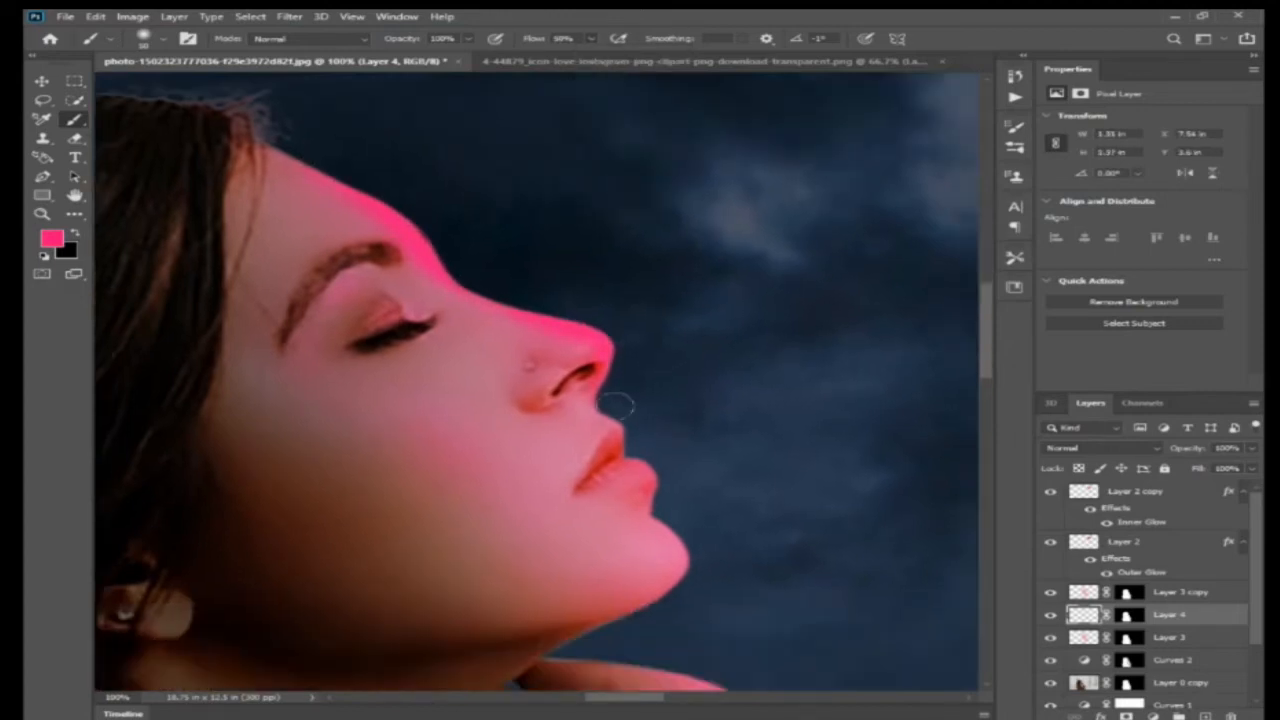
mouse_move(688, 512)
mouse_down()
mouse_move(680, 478)
mouse_move(676, 523)
mouse_move(631, 586)
mouse_up()
drag(649, 569, 693, 500)
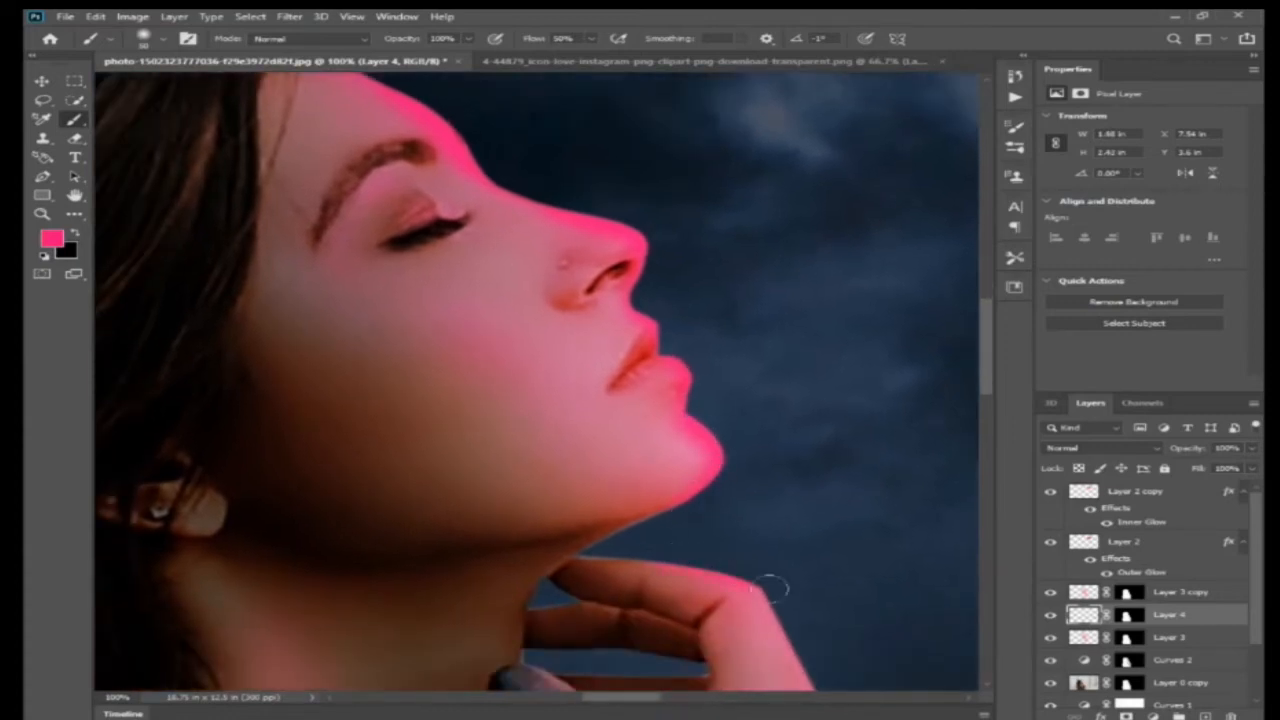
Step: Paint strong pink rim light on Layer 4 along the raised hand, the wrist and the outer edge of the sweater cuff
drag(812, 640, 722, 487)
drag(757, 557, 698, 432)
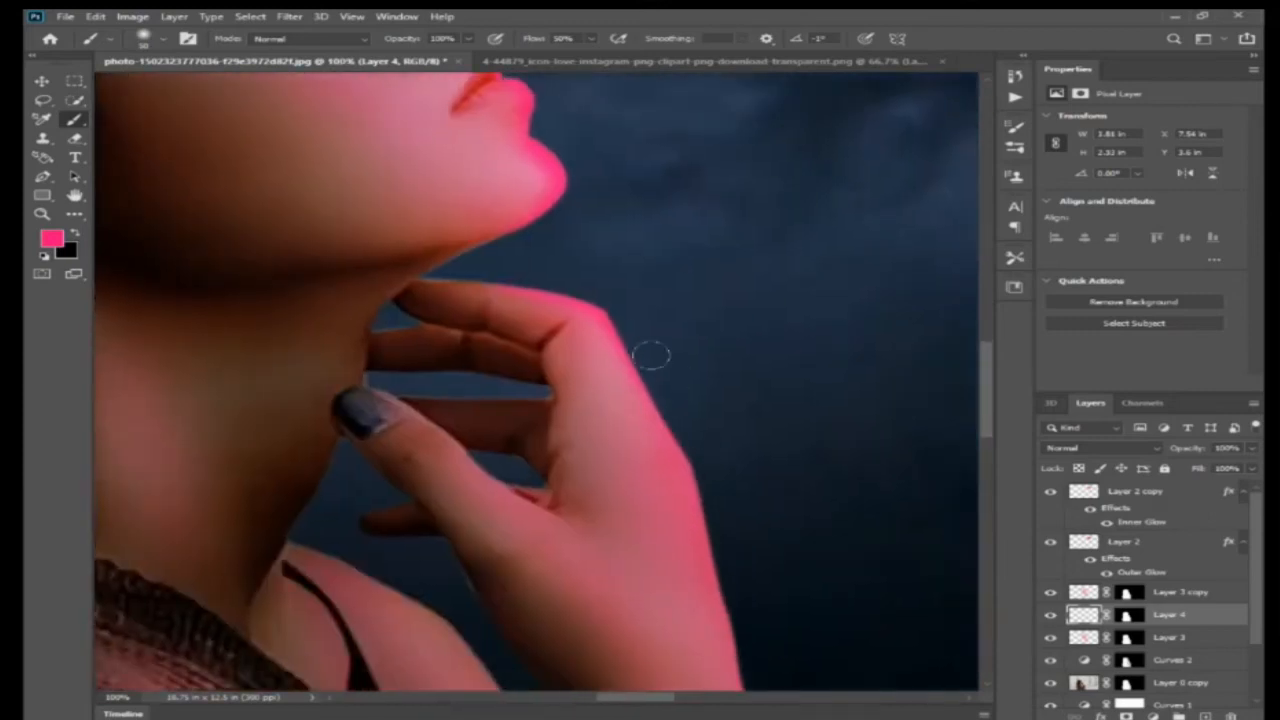
drag(765, 552, 674, 377)
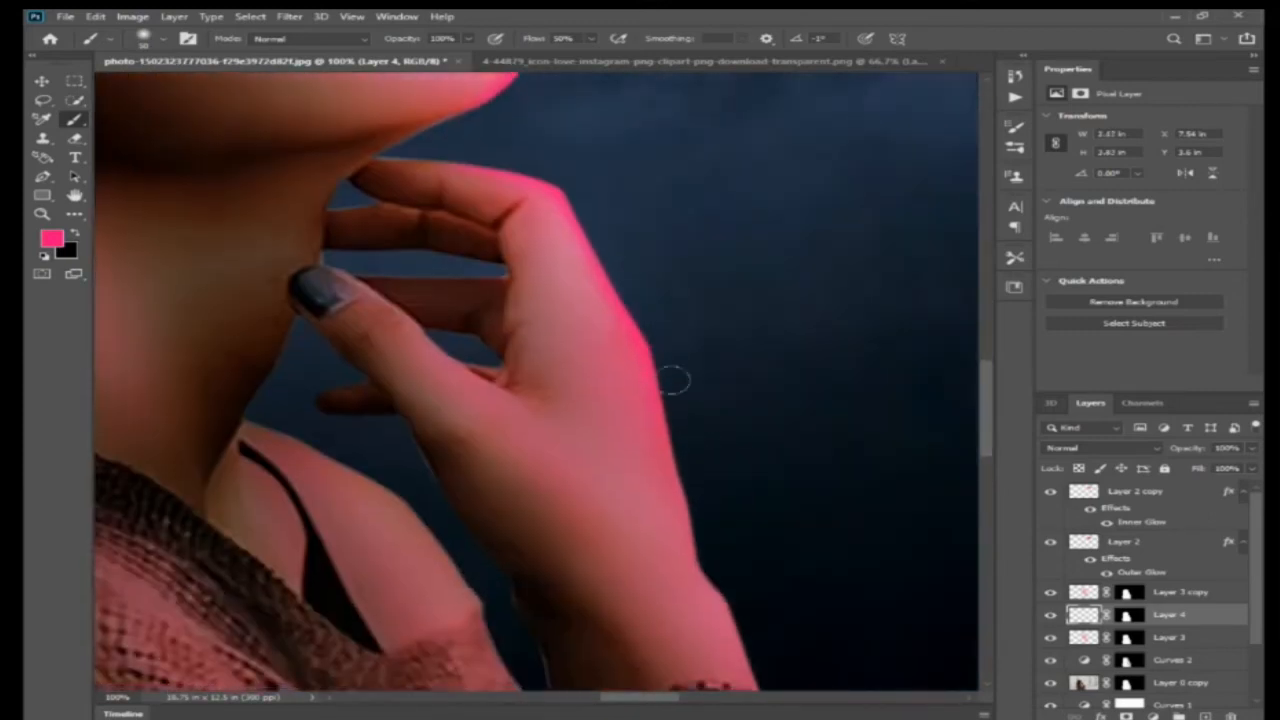
mouse_move(749, 610)
mouse_down()
mouse_move(666, 394)
mouse_move(640, 362)
mouse_up()
drag(690, 470, 640, 367)
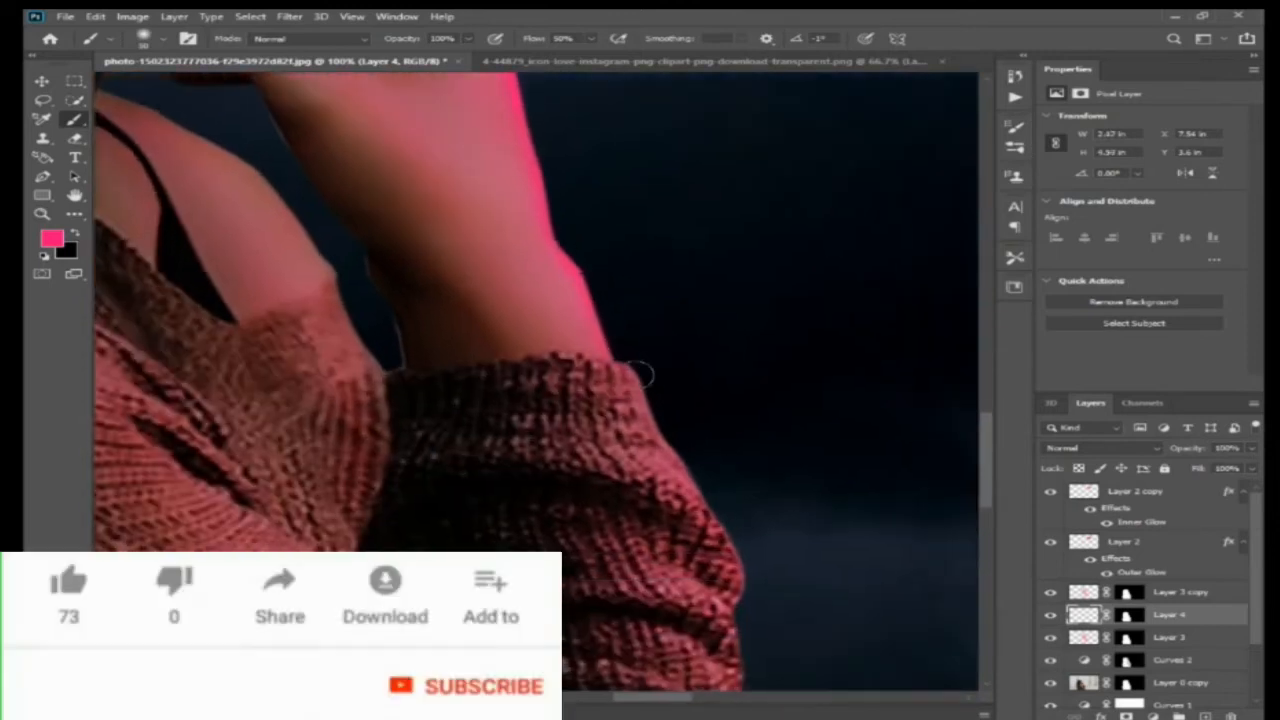
drag(769, 614, 714, 406)
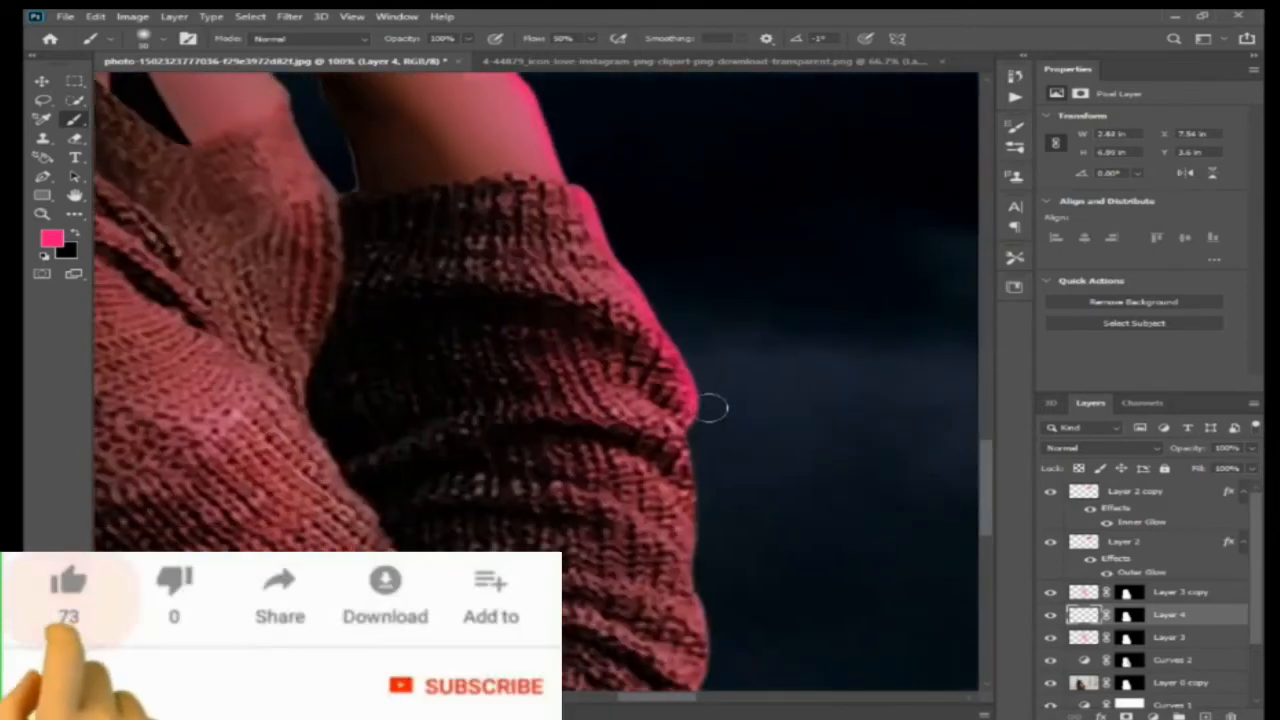
Step: Lower the brush flow to 33% and continue the pink rim light down the outer edge of the raised arm's sleeve
click(591, 39)
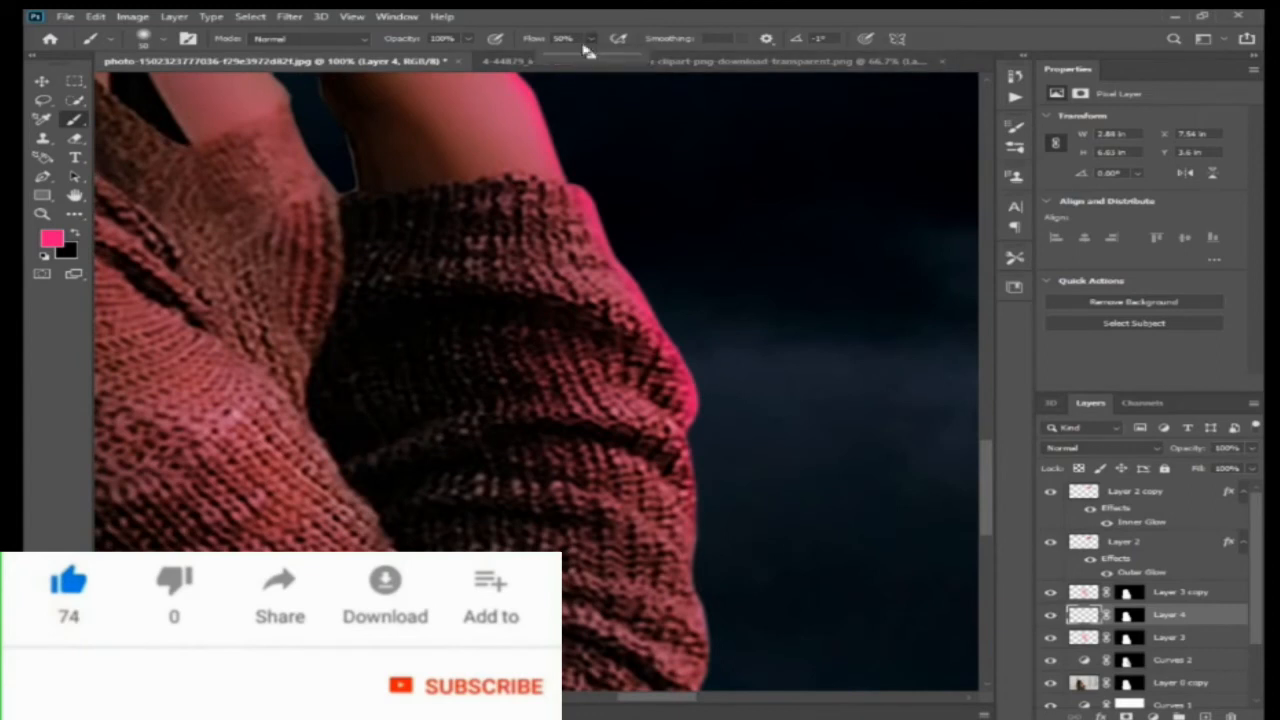
click(573, 57)
drag(811, 426, 716, 256)
drag(590, 280, 628, 488)
mouse_move(612, 386)
mouse_down()
mouse_move(617, 522)
mouse_move(603, 398)
mouse_move(609, 443)
mouse_move(576, 616)
mouse_move(589, 643)
mouse_up()
key(ctrl+minus)
mouse_move(483, 357)
mouse_down()
mouse_move(557, 386)
mouse_move(656, 561)
mouse_up()
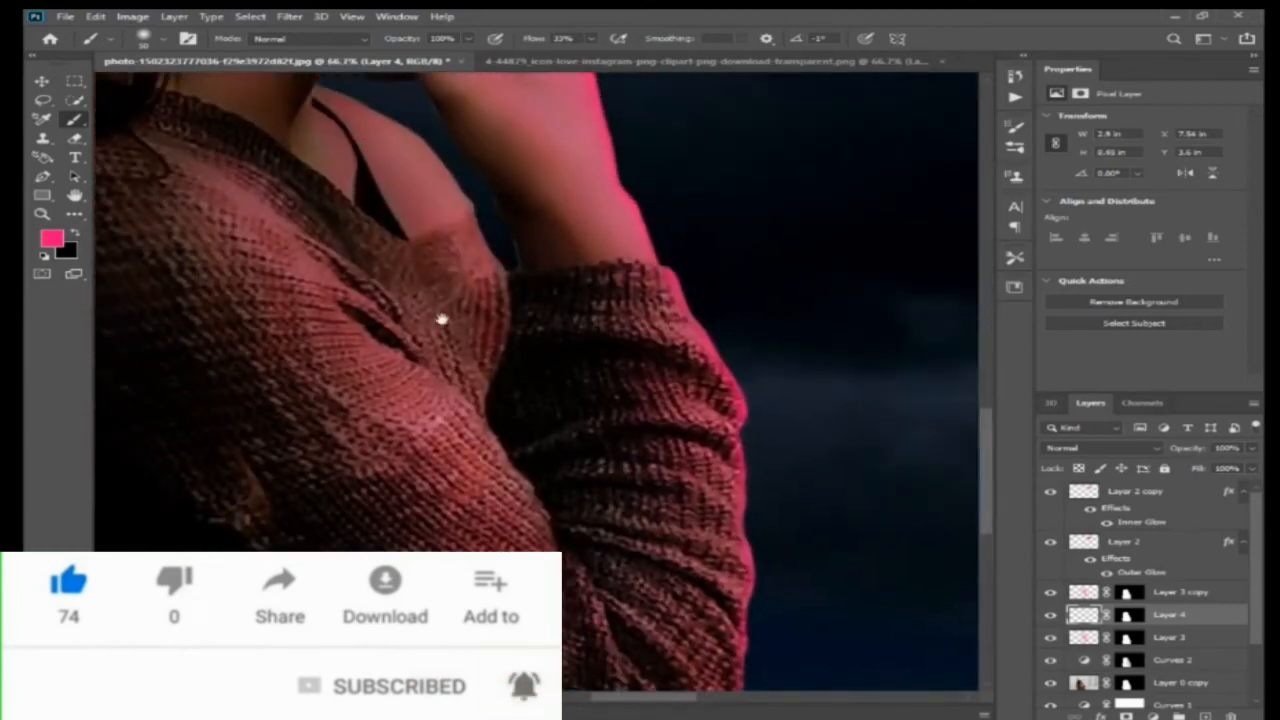
drag(440, 320, 484, 355)
drag(456, 292, 506, 483)
Step: Set the brush flow to 15% and paint soft pink light along the thumb and into the back of the hand
key(ctrl+plus)
drag(585, 196, 592, 280)
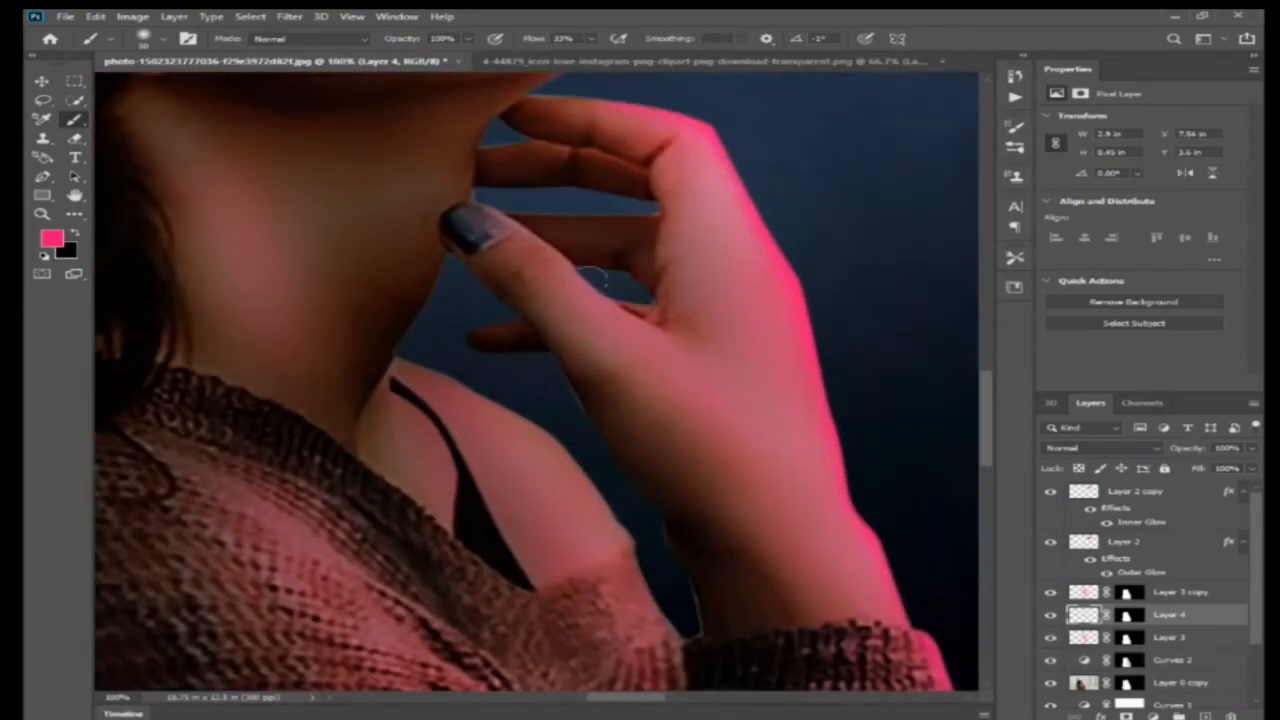
click(592, 39)
drag(592, 57, 574, 57)
key(bracketleft)
key(bracketleft)
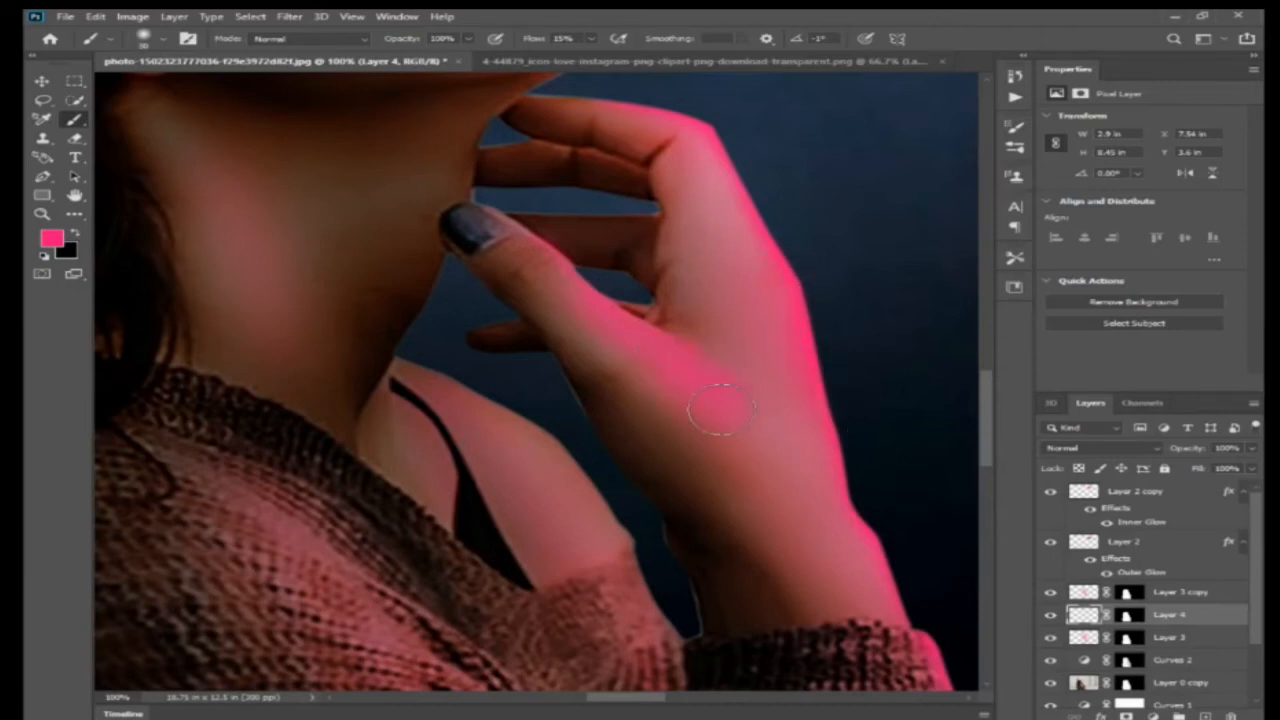
Step: Enlarge the brush and paint soft pink light over the hairline at the top of the forehead
scroll(711, 417, up, 5)
drag(766, 447, 846, 512)
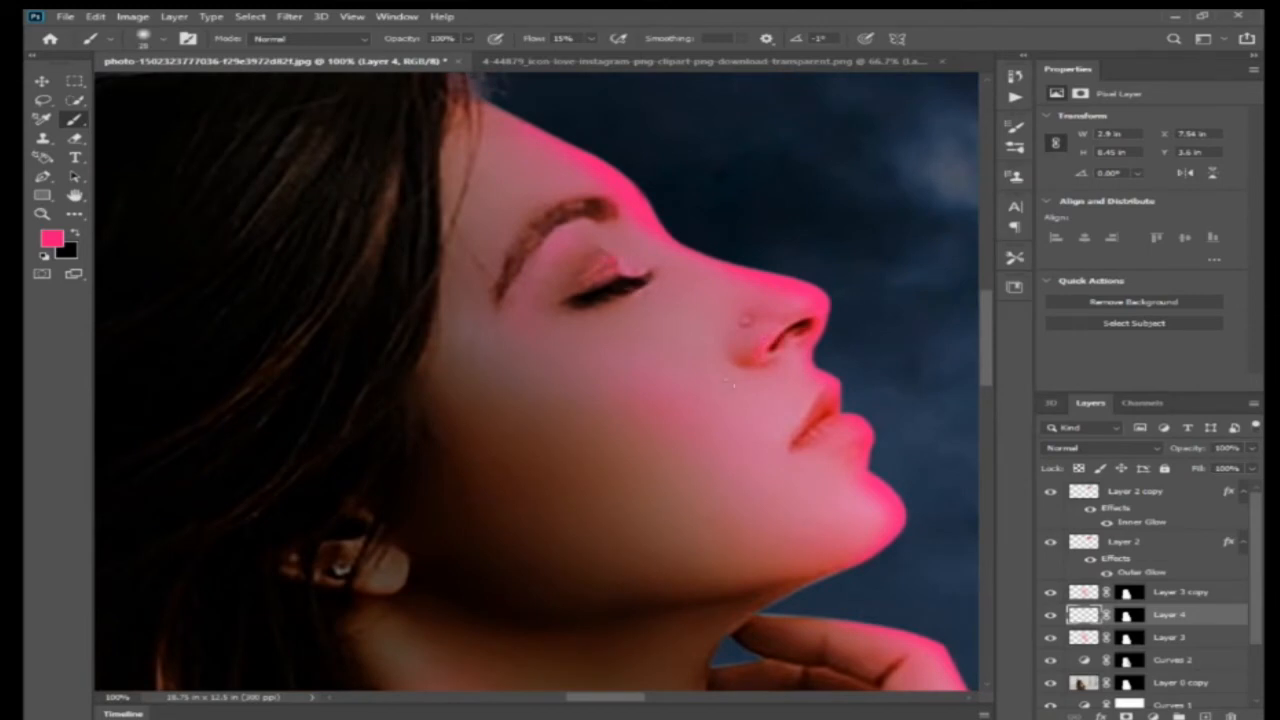
drag(607, 459, 687, 619)
key(bracketright)
key(bracketright)
key(bracketright)
key(bracketright)
drag(525, 222, 608, 265)
Step: Paint soft pink light down the side of the neck below the ear
drag(754, 463, 700, 90)
drag(610, 680, 579, 346)
drag(463, 168, 571, 362)
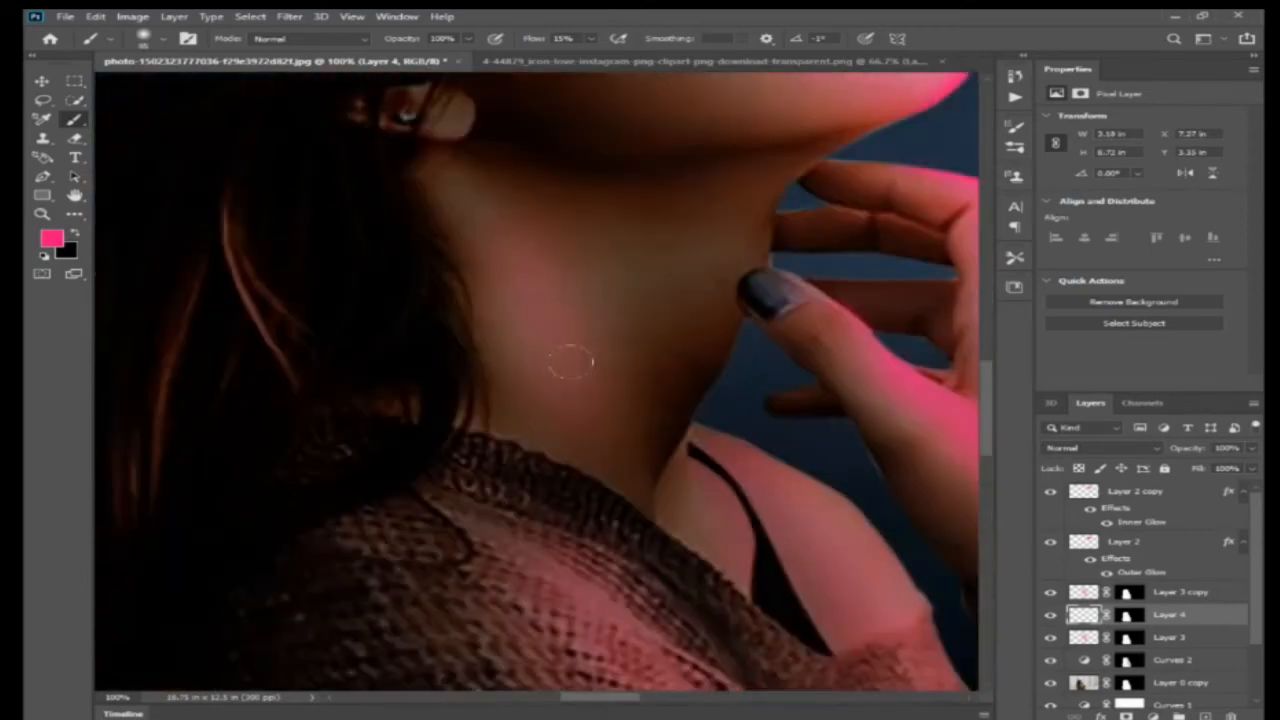
click(591, 38)
drag(525, 265, 575, 380)
click(591, 38)
drag(601, 60, 617, 60)
drag(598, 468, 548, 308)
mouse_move(500, 400)
mouse_down()
mouse_move(700, 610)
mouse_move(566, 403)
mouse_up()
key(ctrl+z)
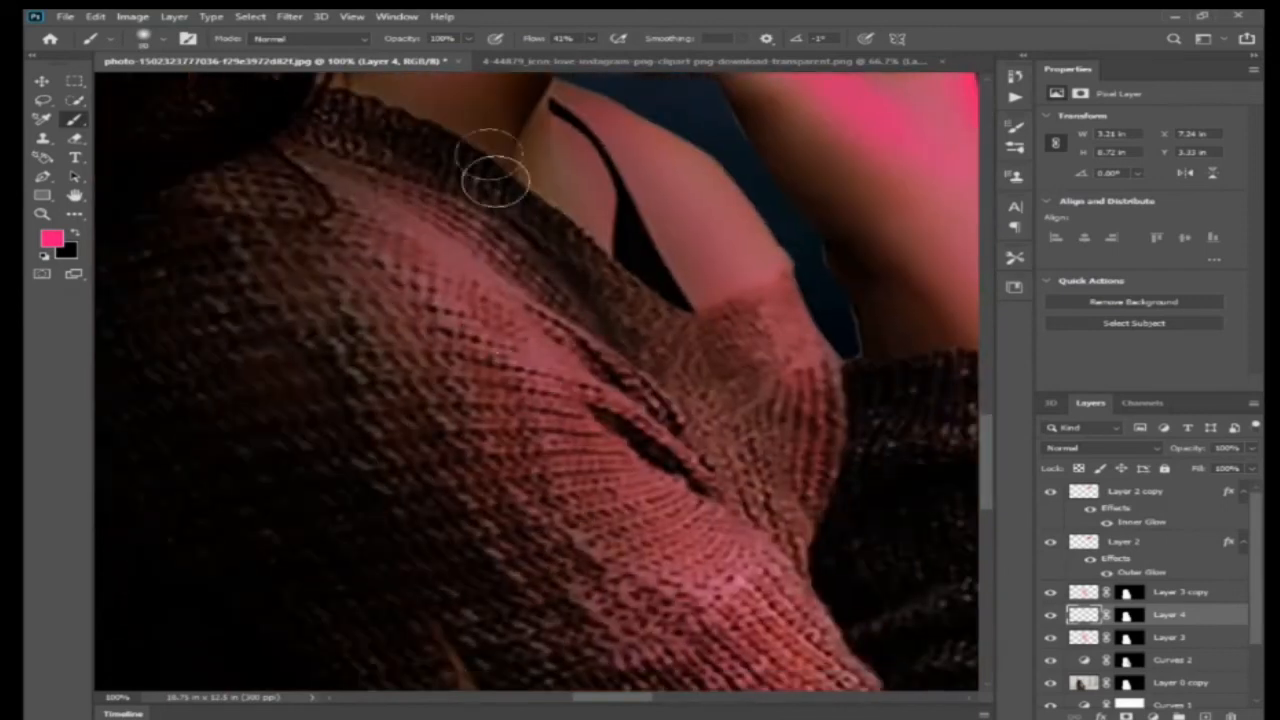
Step: Set the brush flow to 17% and paint pink light along the sweater's shoulder fold and upper sleeve
click(591, 39)
click(570, 56)
mouse_move(388, 247)
mouse_down()
mouse_move(478, 319)
mouse_move(582, 467)
mouse_move(648, 482)
mouse_move(748, 579)
mouse_move(609, 437)
mouse_move(624, 431)
mouse_move(675, 505)
mouse_up()
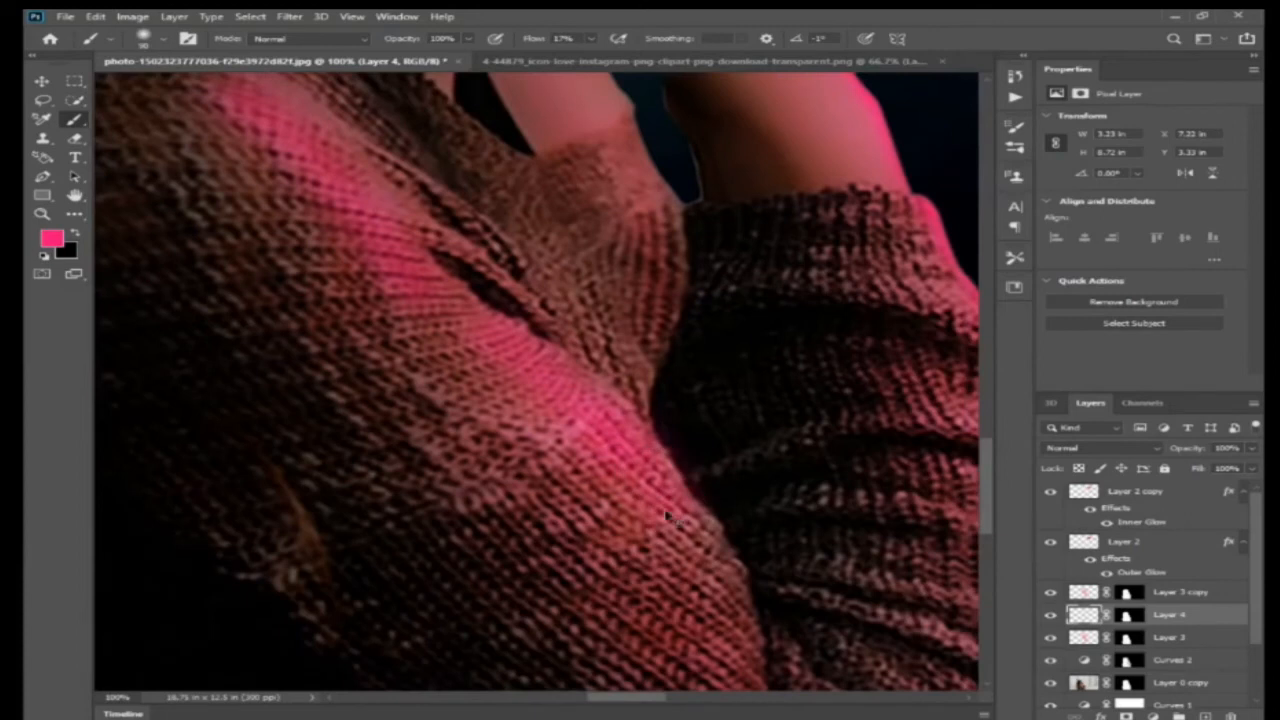
key(ctrl+z)
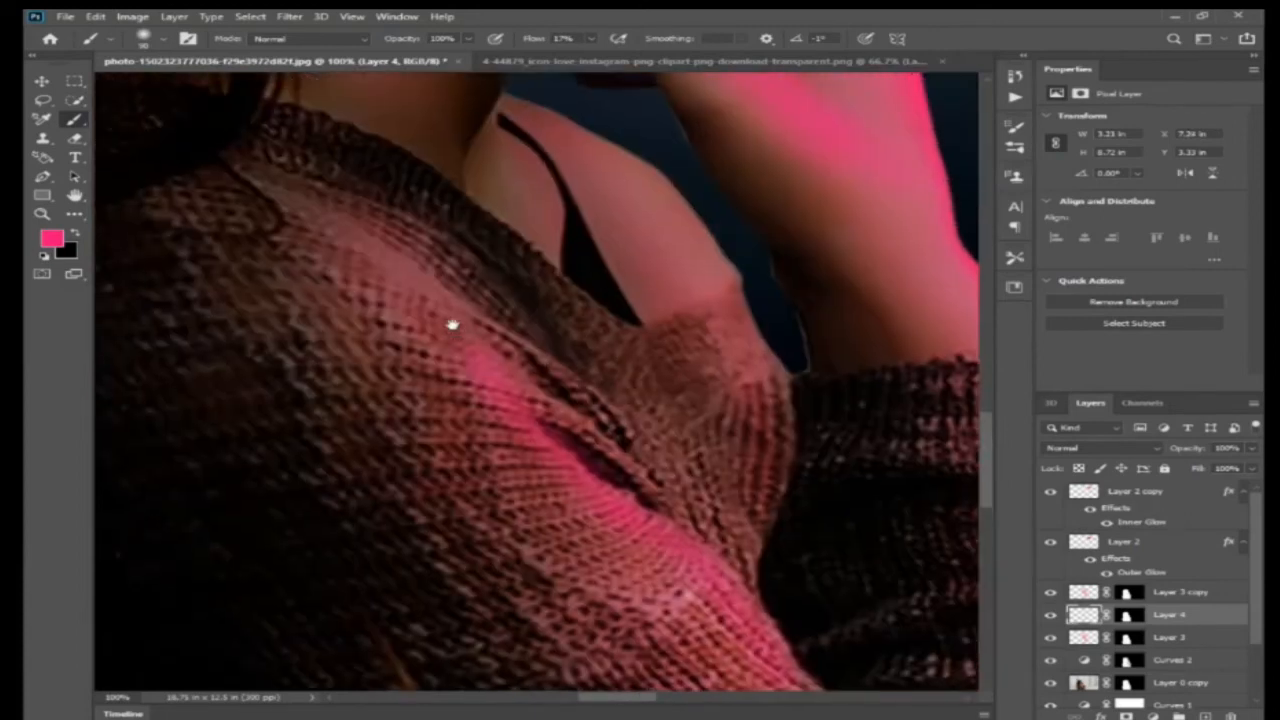
drag(362, 188, 451, 323)
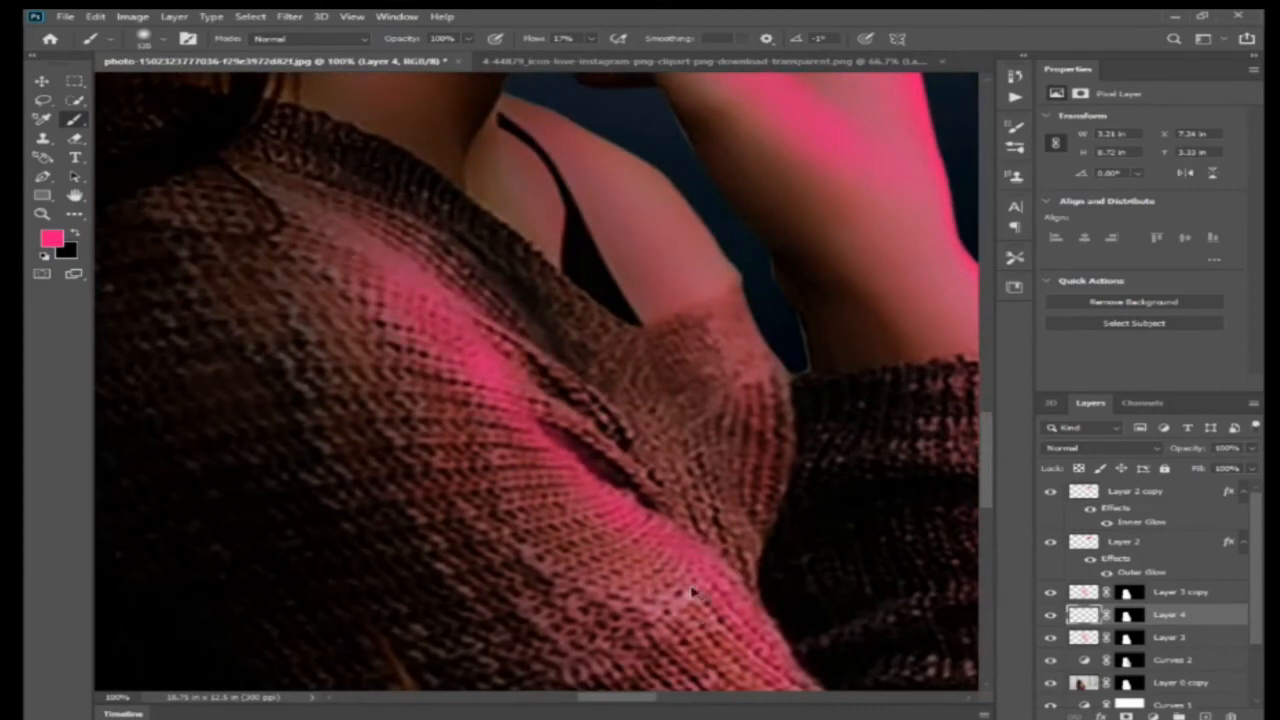
Step: Reduce the brush flow to 4% and repaint the sweater's upper shoulder with fainter pink light
click(576, 55)
click(402, 272)
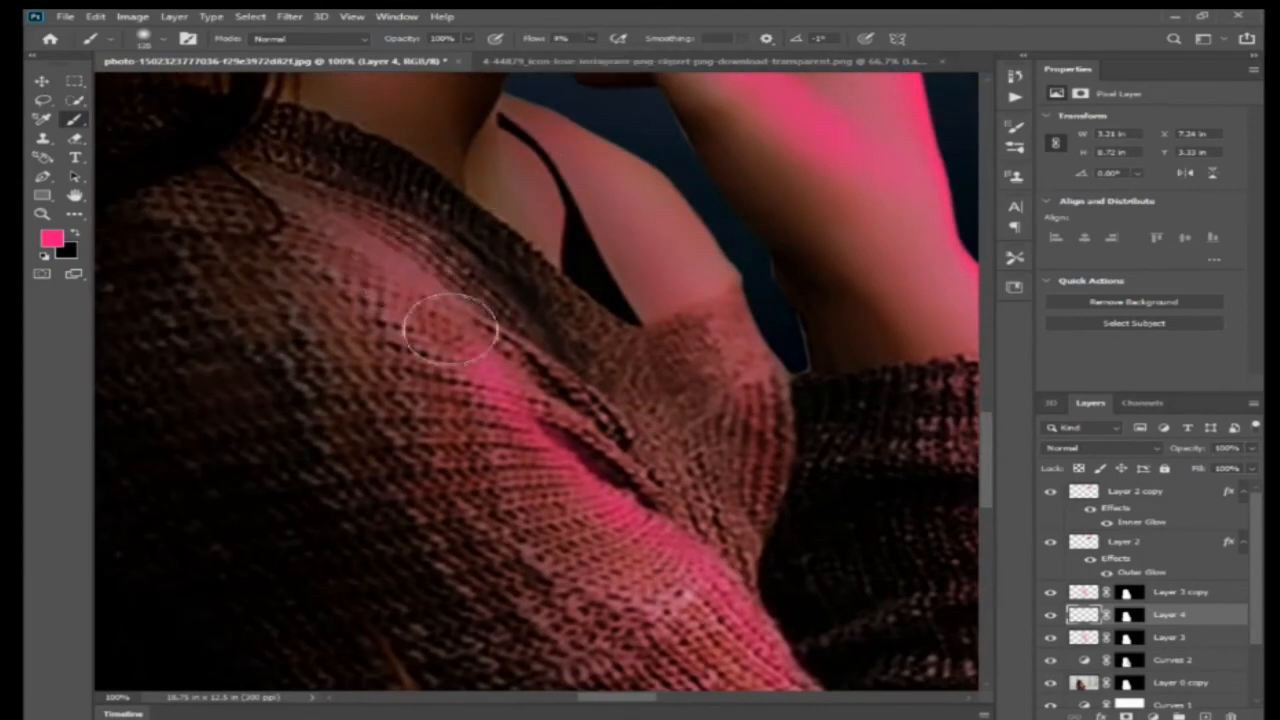
key(bracketleft)
key(bracketleft)
key(bracketleft)
key(bracketleft)
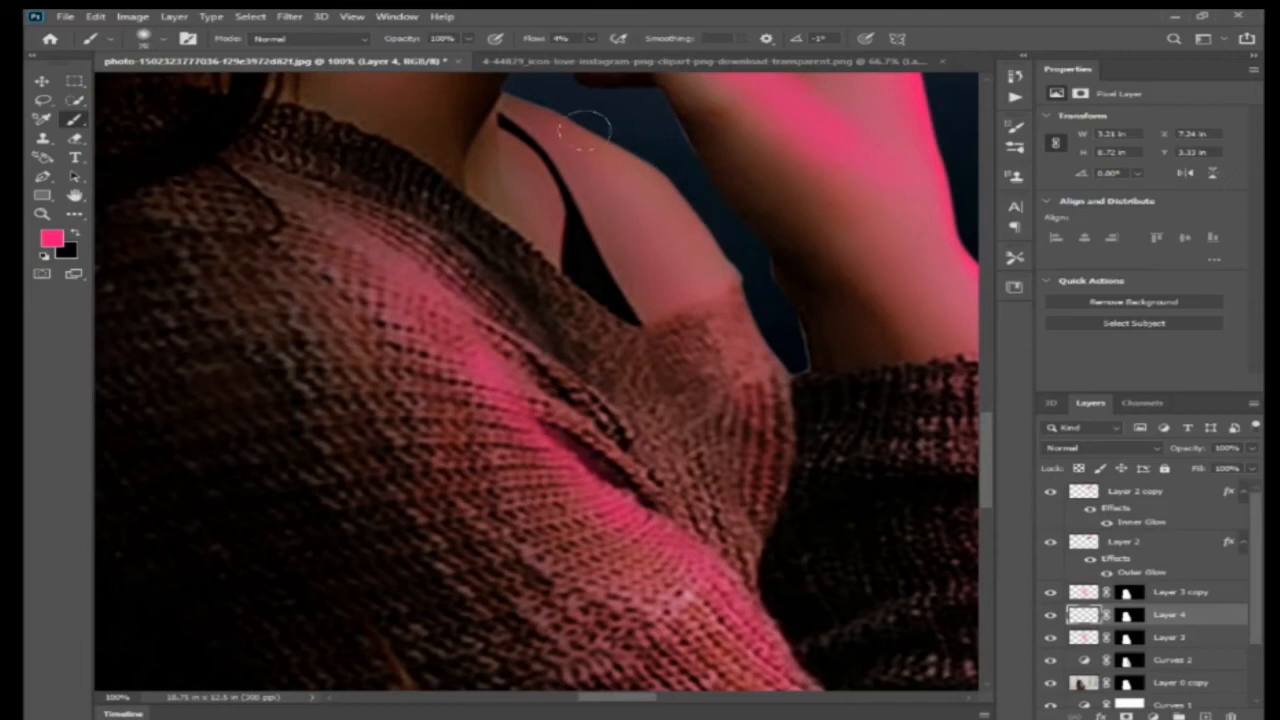
Step: Raise the brush flow to 22% and use a small brush to paint thin pink rim light along the bare shoulder's edge
click(591, 39)
click(606, 57)
key(bracketleft)
key(bracketleft)
key(bracketleft)
click(597, 130)
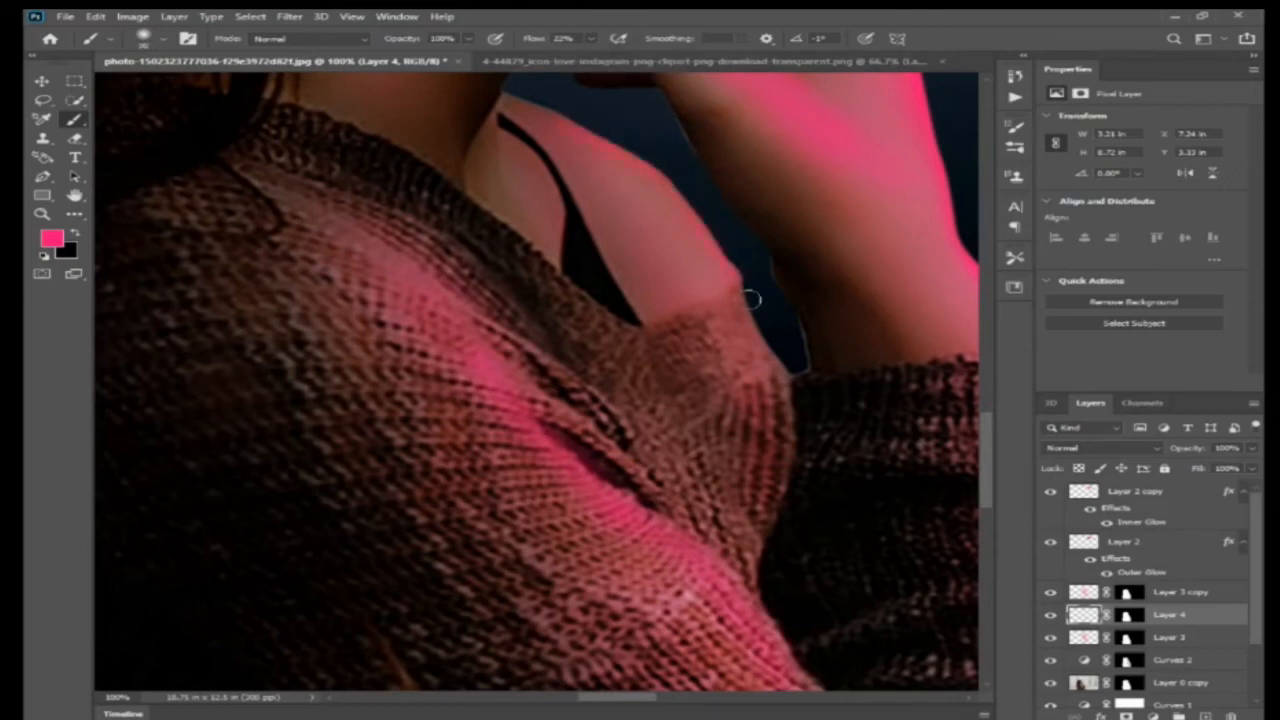
Step: Lower the brush flow to 8% and check the pink light across the woman's whole figure
click(592, 40)
key(ctrl+minus)
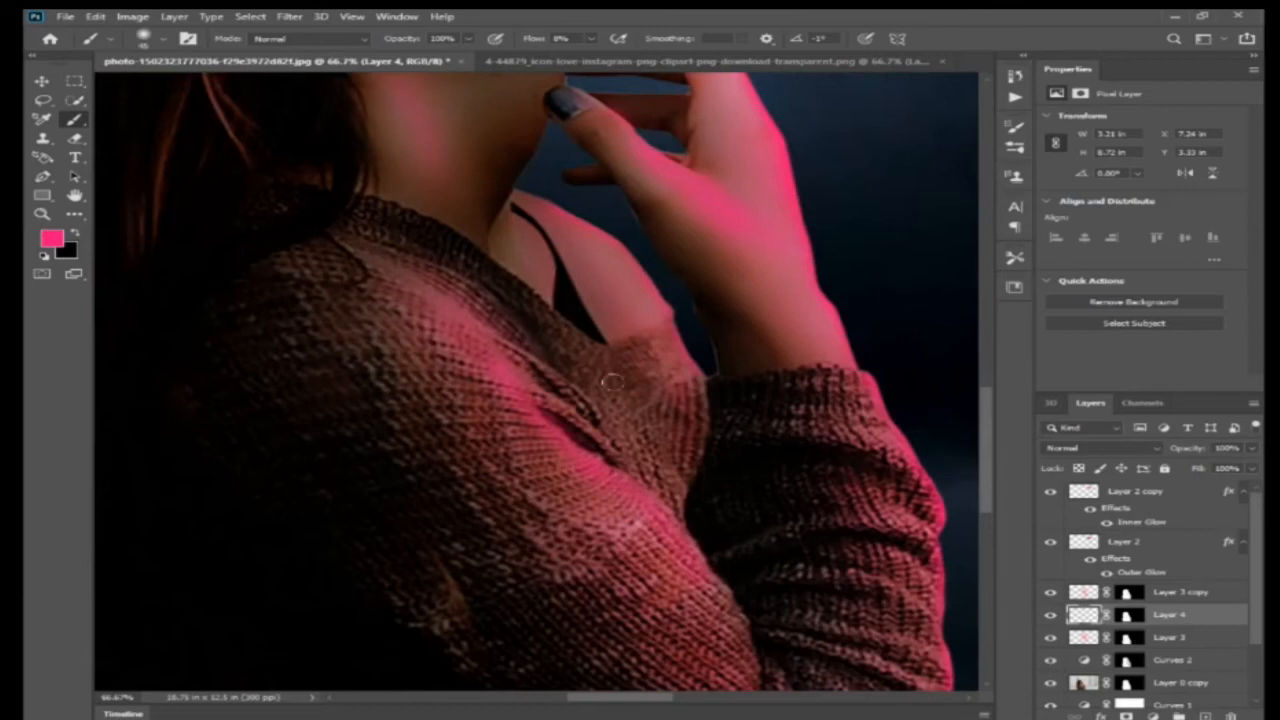
key(ctrl+minus)
key(ctrl+minus)
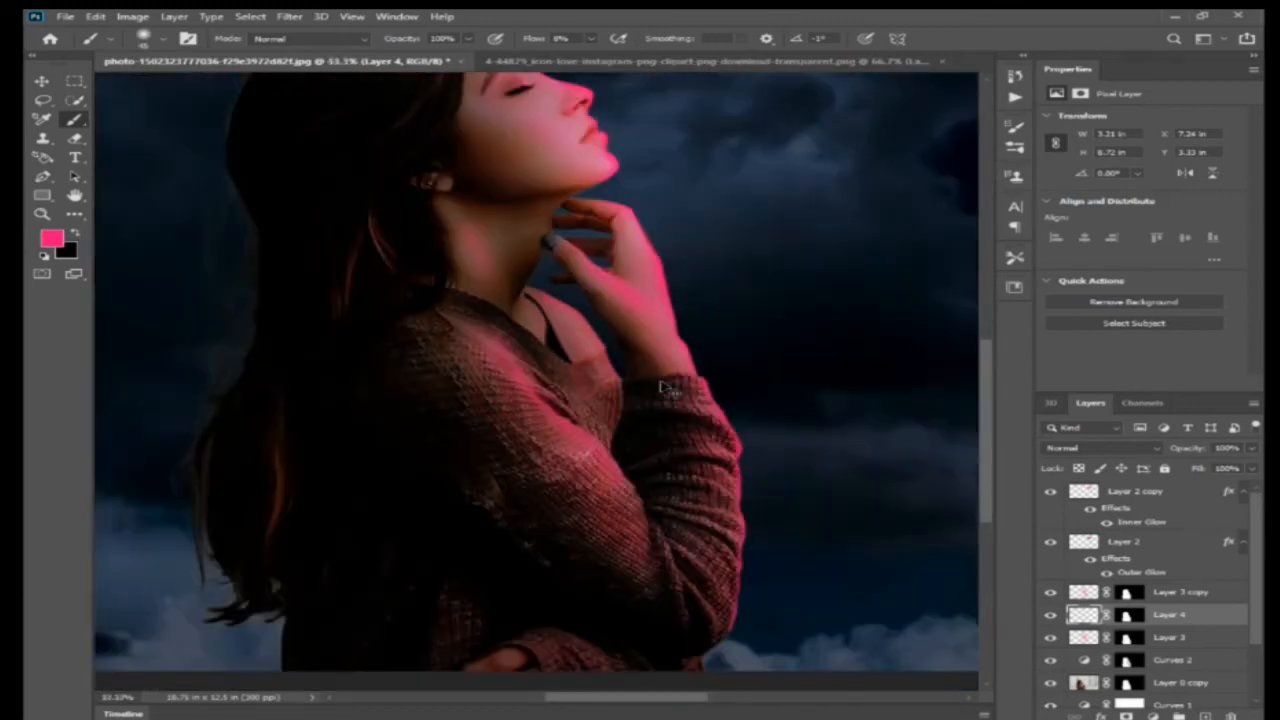
drag(583, 244, 660, 461)
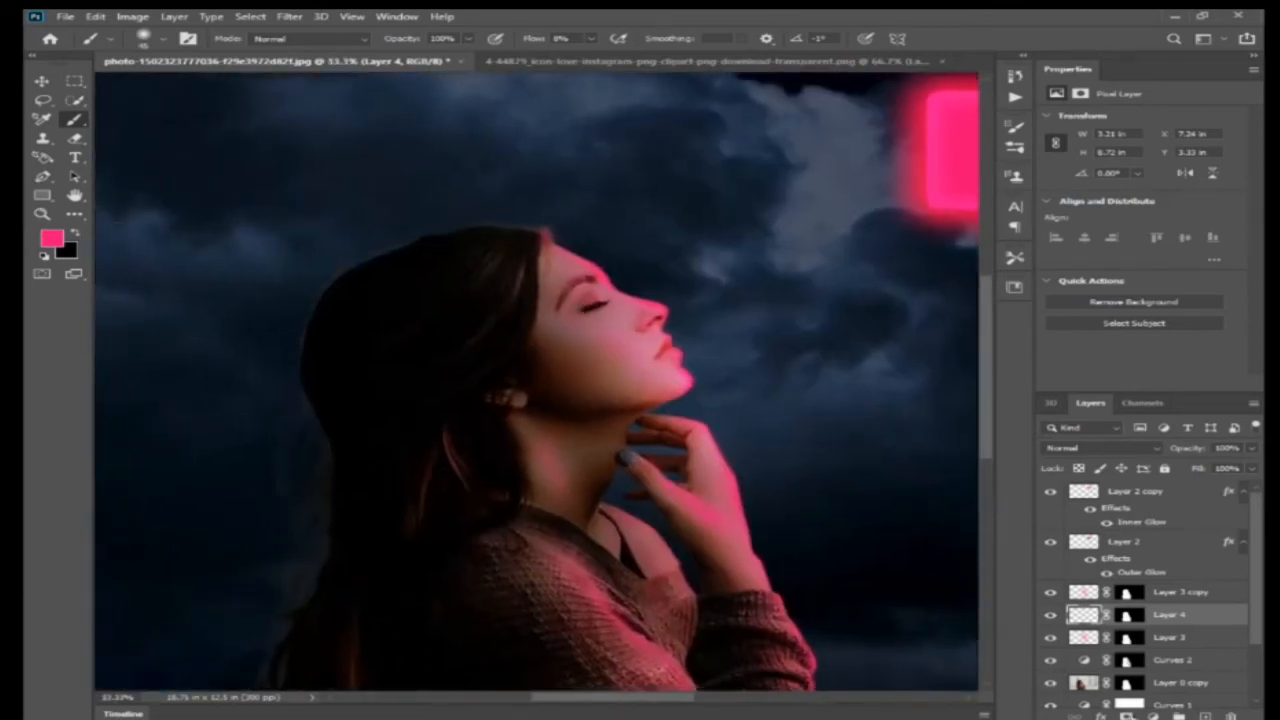
click(289, 16)
mouse_move(385, 182)
click(575, 235)
drag(857, 479, 880, 479)
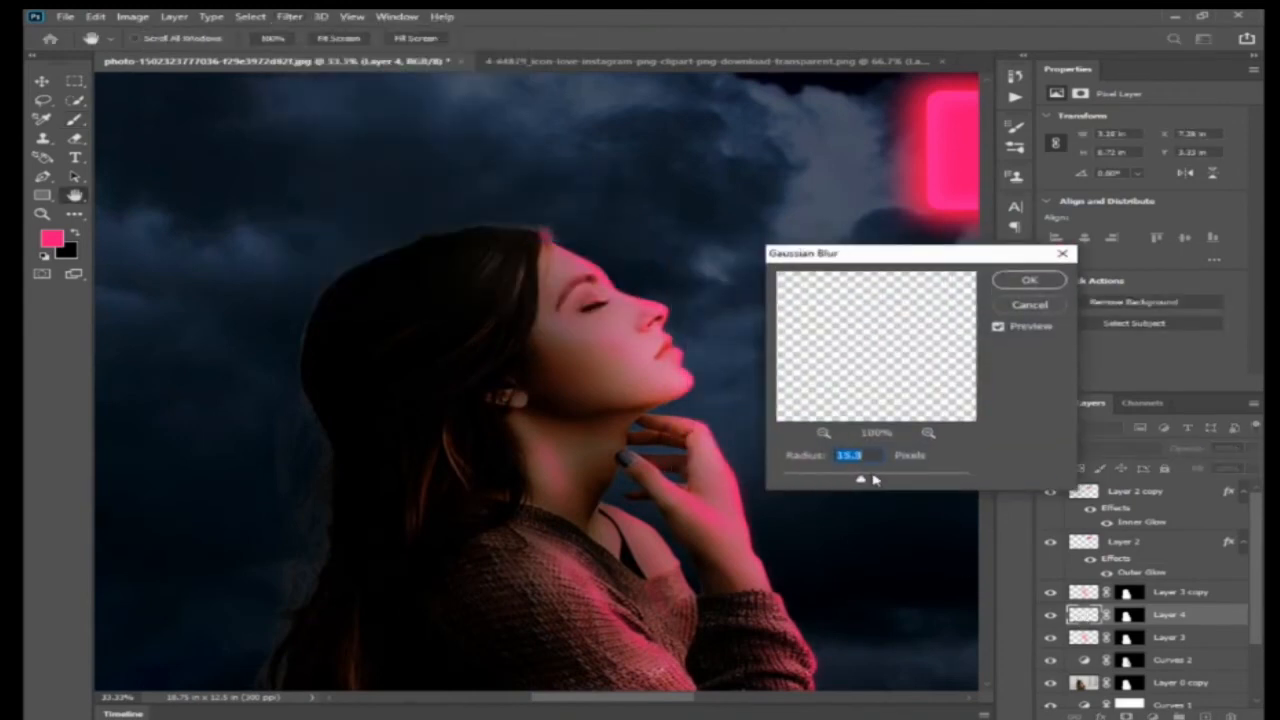
key(Return)
key(b)
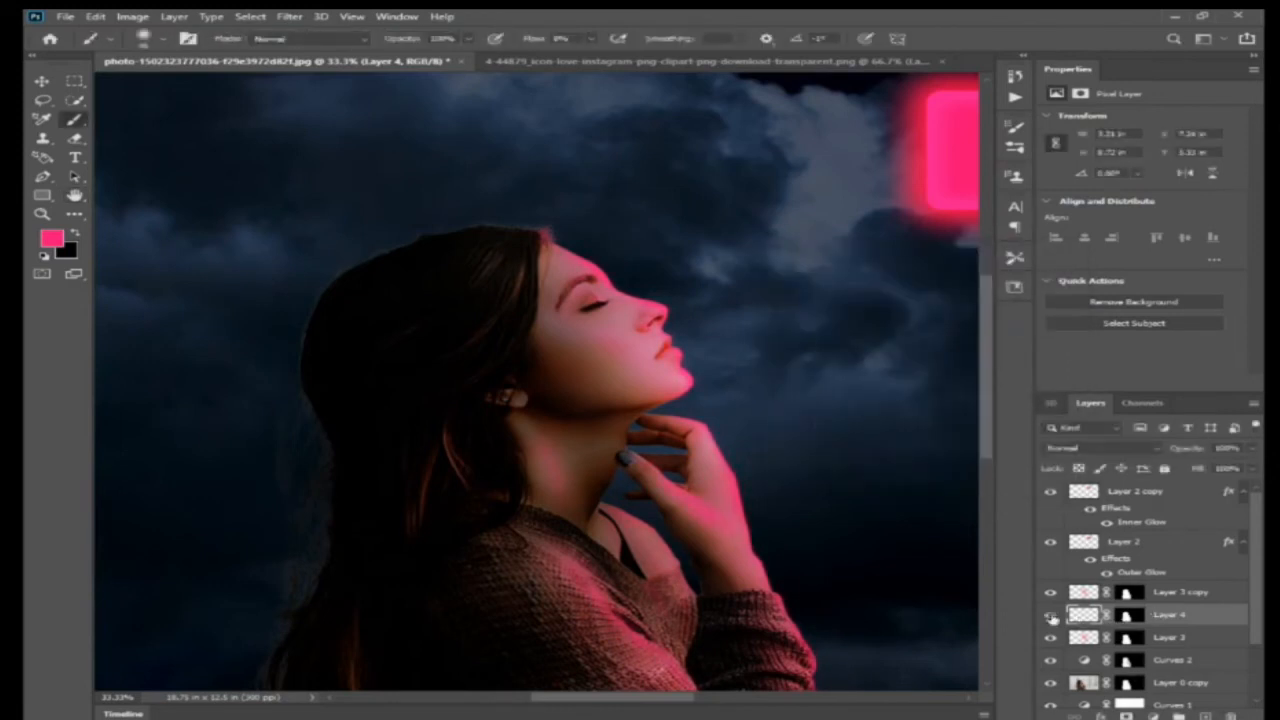
Step: Apply a Gaussian Blur with a radius of about 16 pixels to Layer 4's painted pink light
key(ctrl+plus)
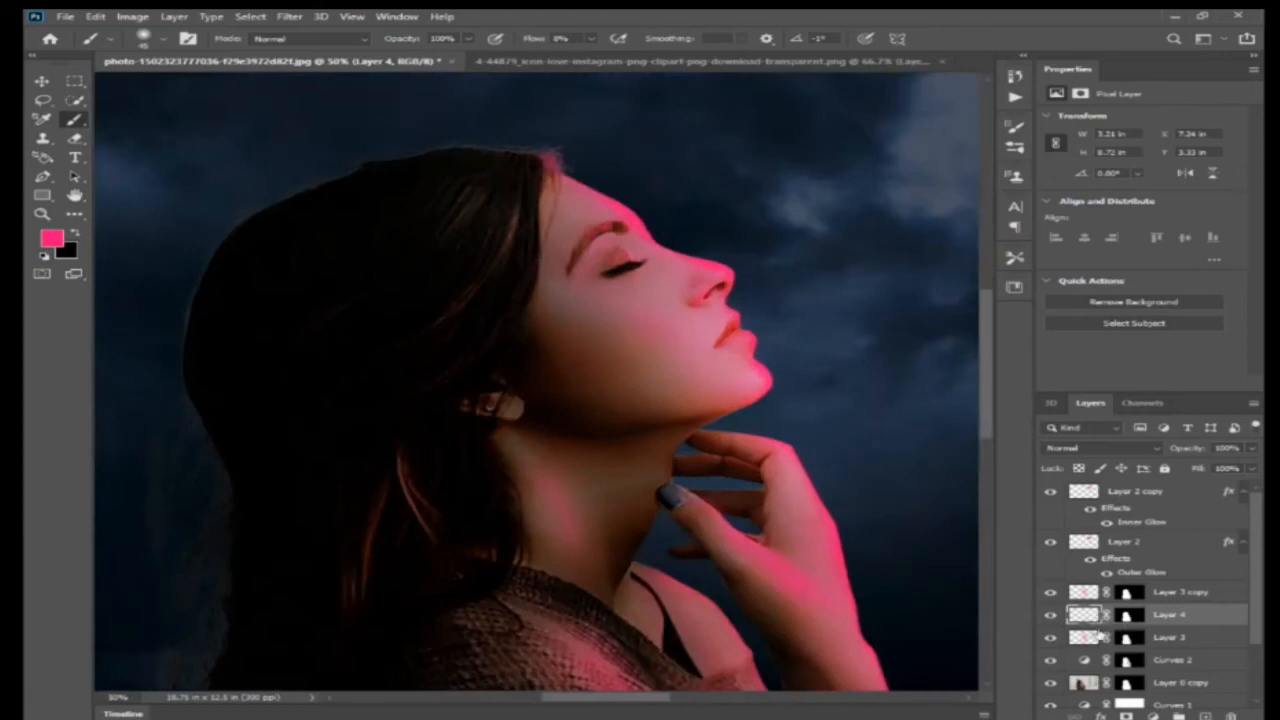
click(289, 16)
mouse_move(480, 177)
click(571, 314)
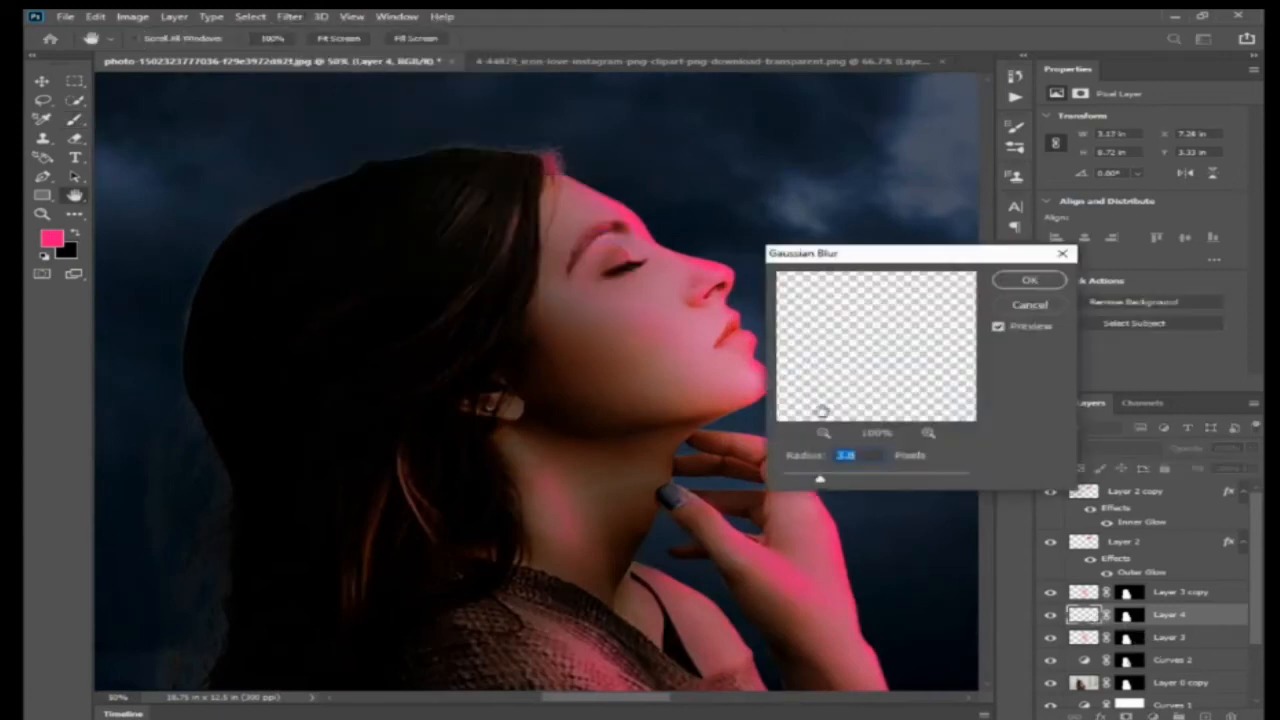
drag(847, 482, 881, 482)
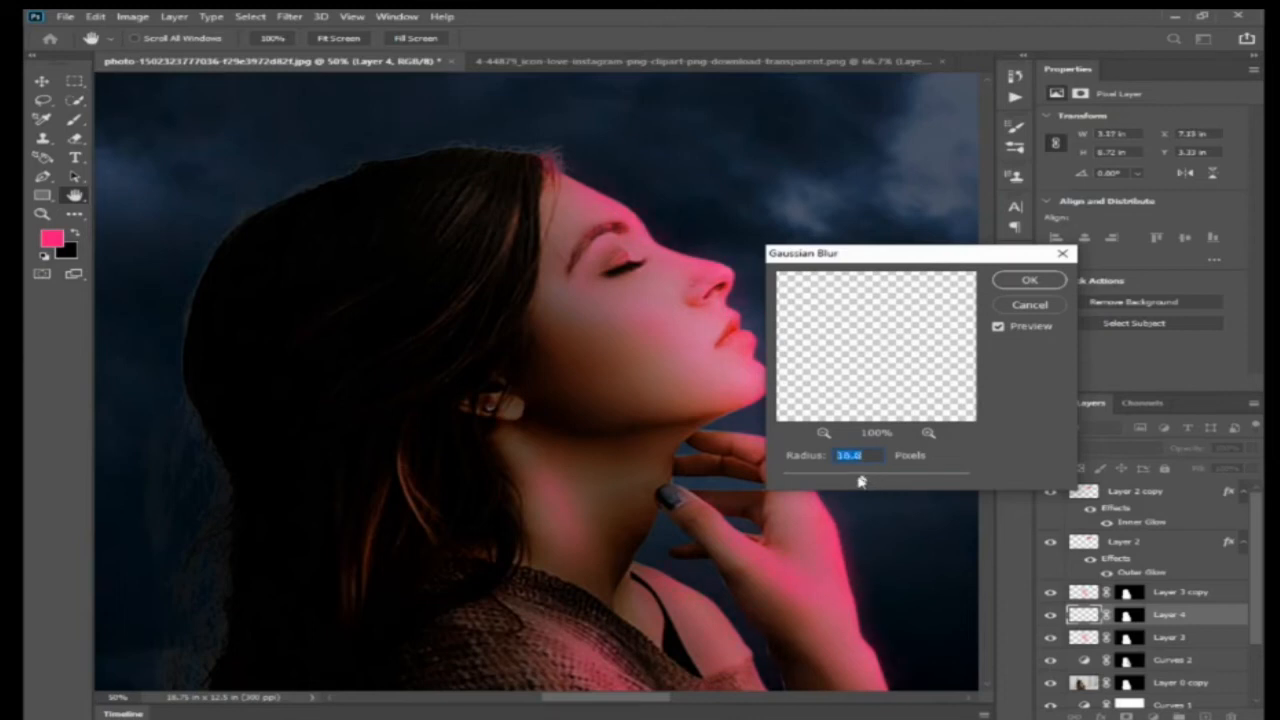
key(Return)
ctrl+click(1124, 637)
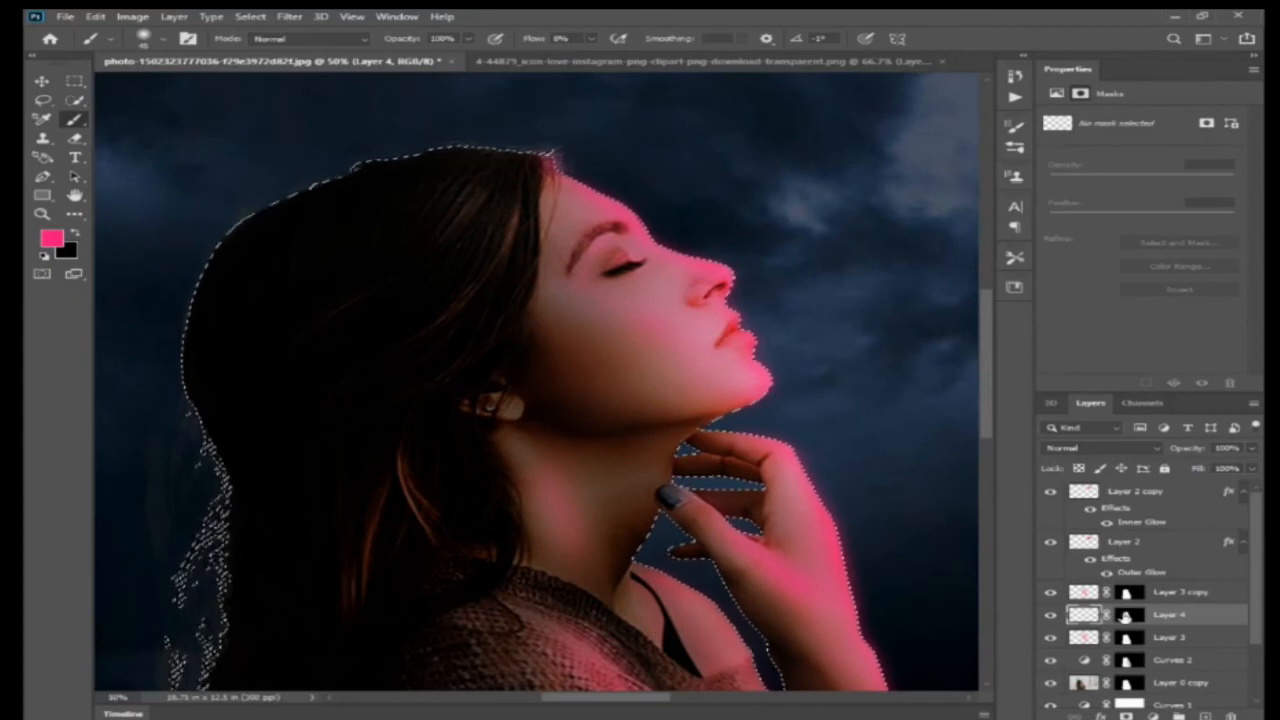
click(1126, 616)
key(ctrl+d)
Step: Make Layer 4's pixels active instead of its mask and set the layer's blend mode to Lighten
key(ctrl+minus)
key(ctrl+minus)
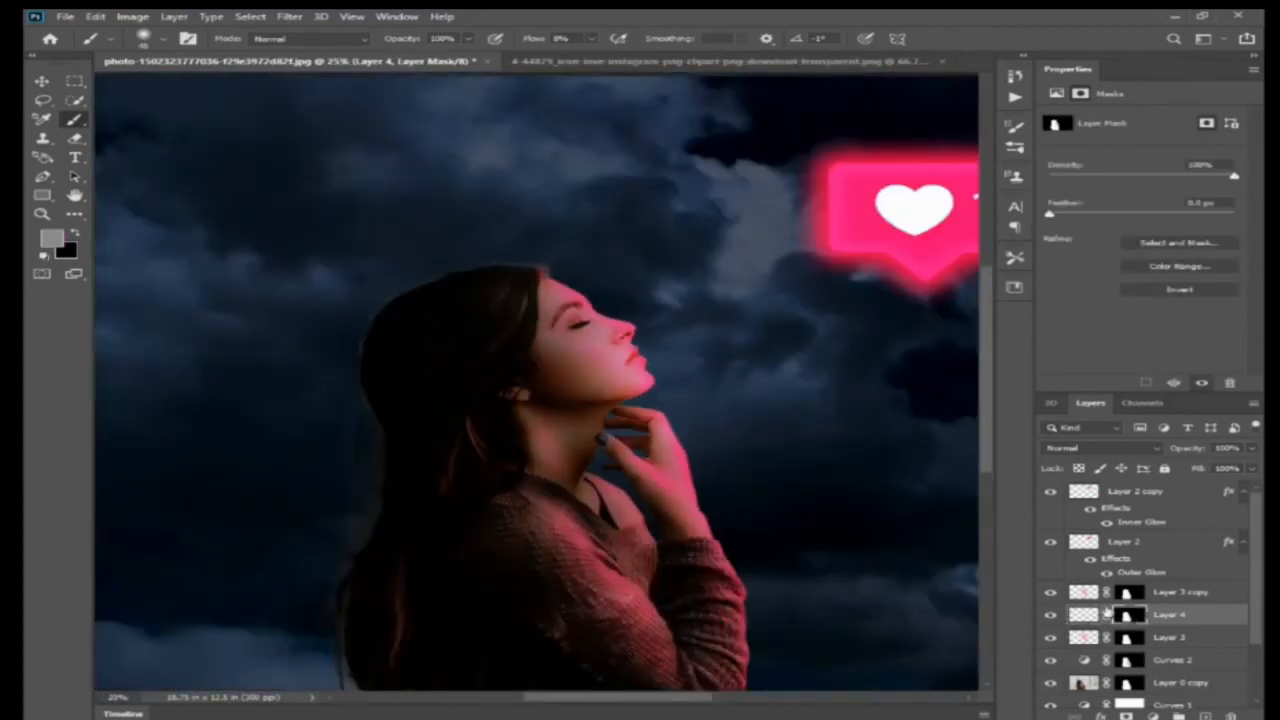
click(1085, 614)
click(1092, 449)
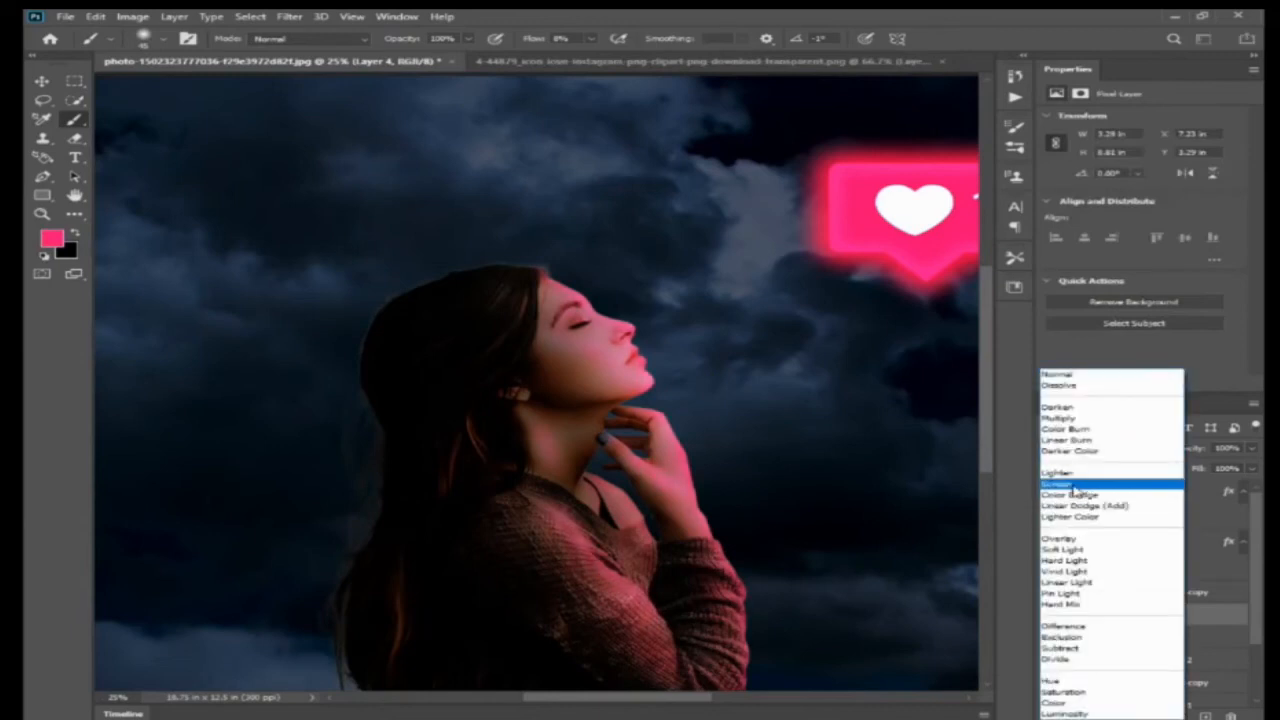
click(1072, 486)
click(1068, 449)
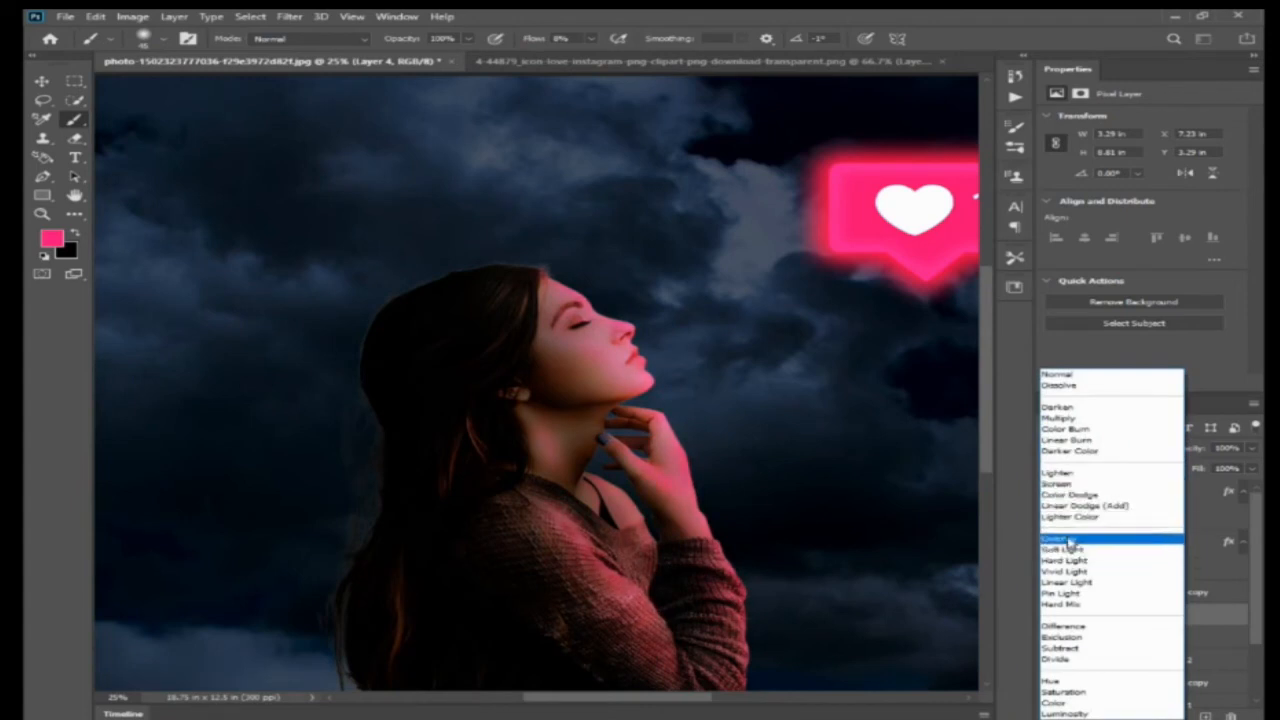
click(1068, 486)
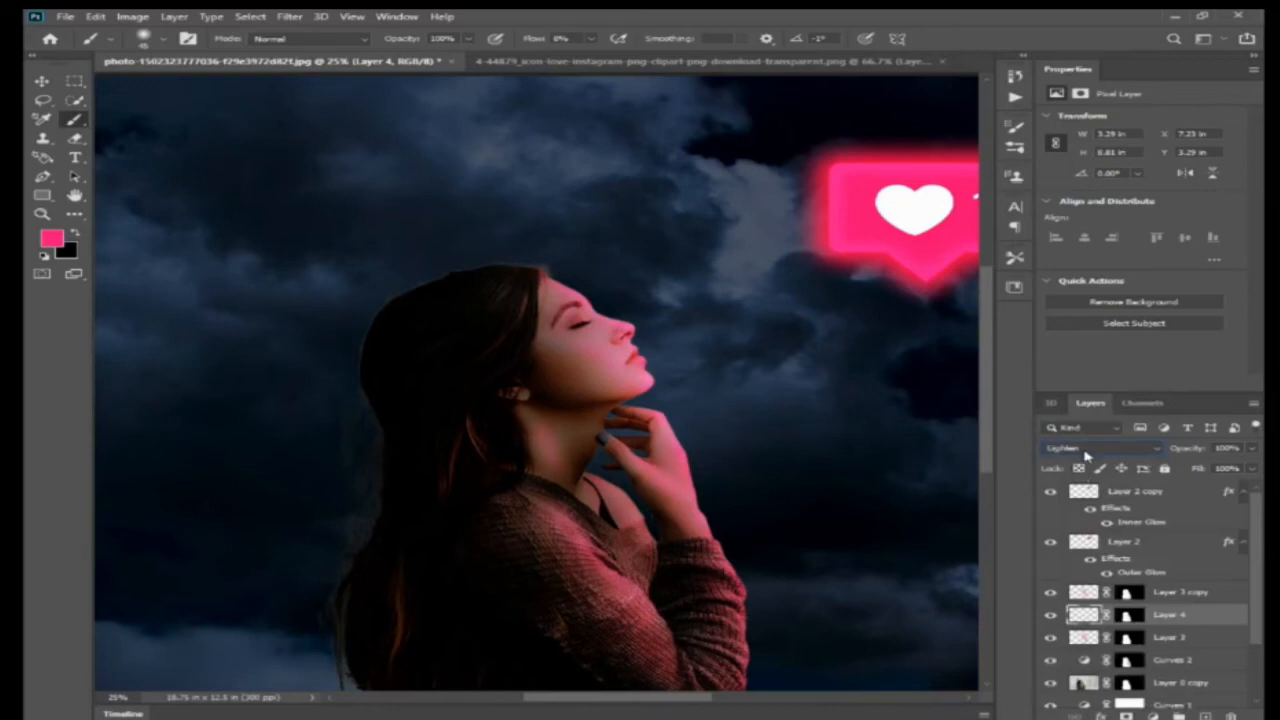
Step: Move Layer 4 below Layer 3 in the layer stack
key(ctrl+plus)
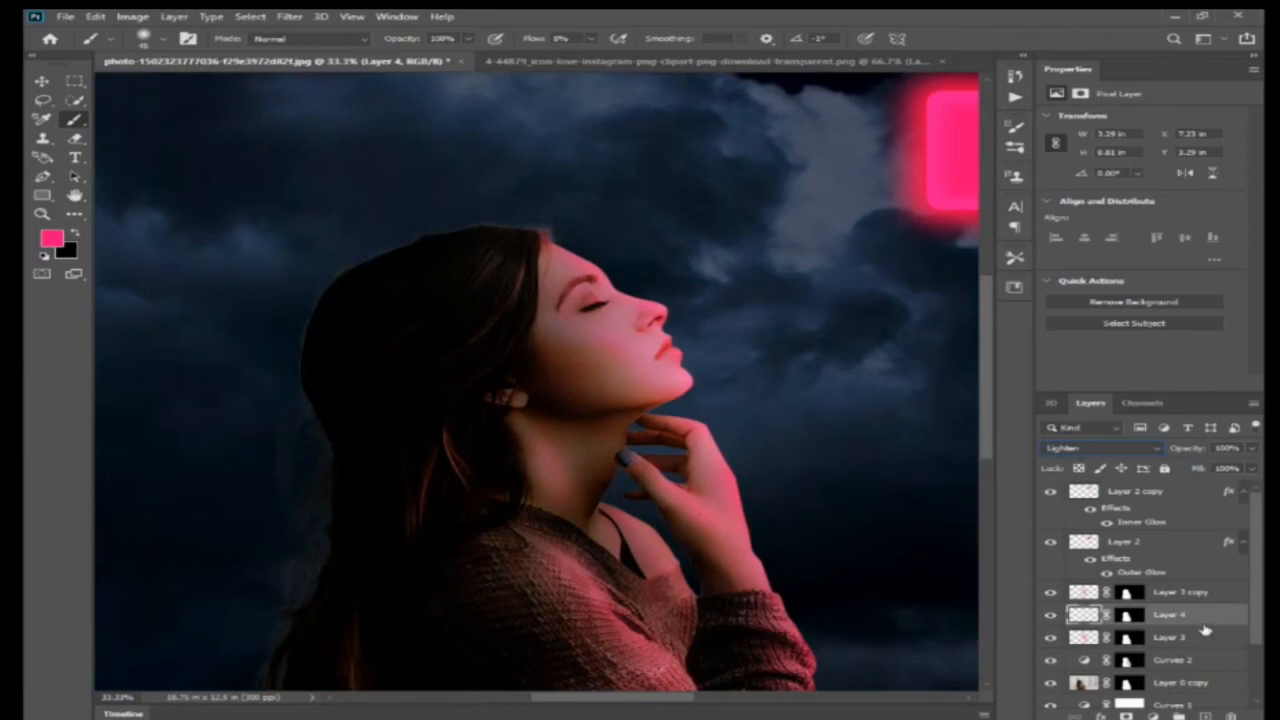
drag(1205, 630, 1205, 631)
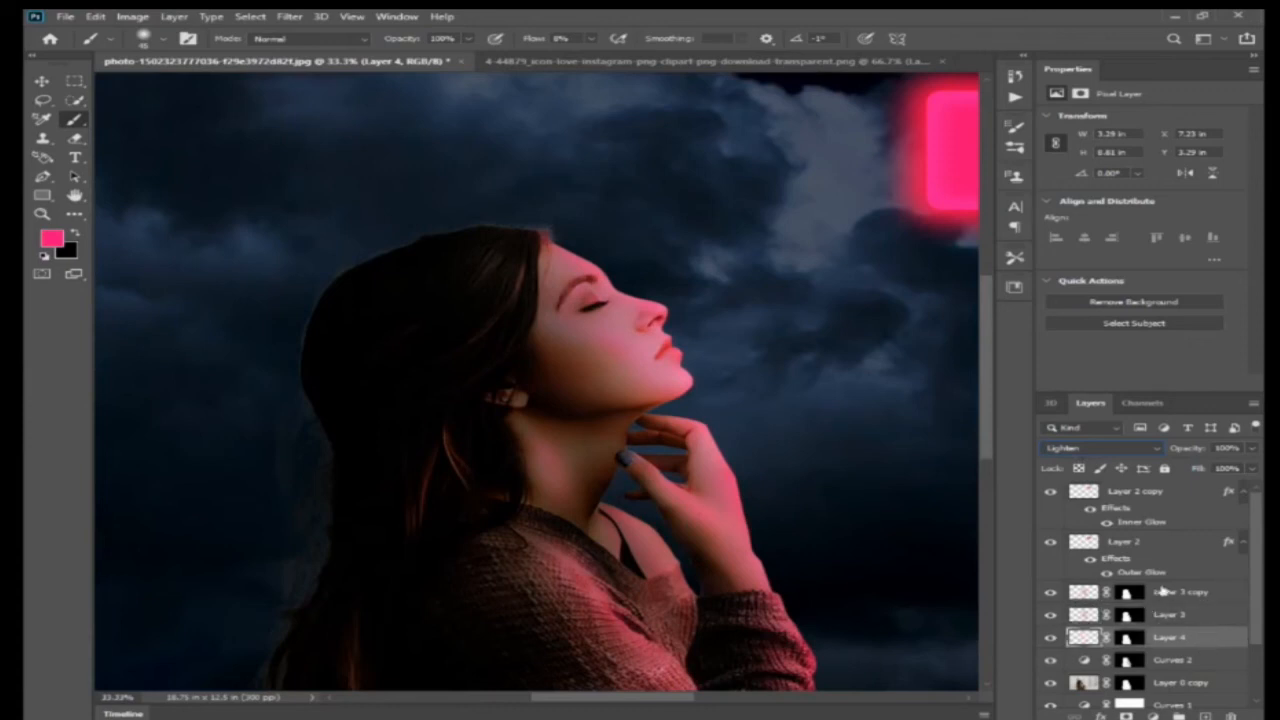
key(ctrl+minus)
key(ctrl+minus)
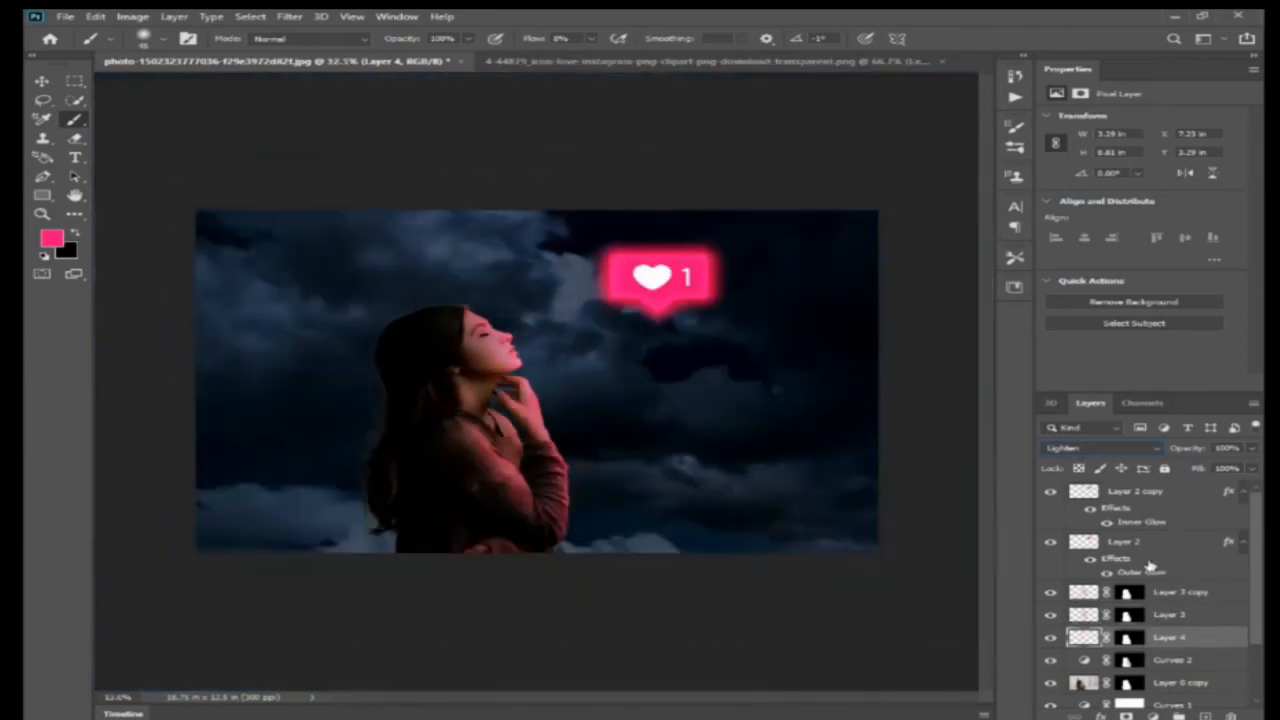
Step: Switch to the Move tool and select the Curves 1 adjustment layer by picking the sky in the image
right_click(714, 458)
key(v)
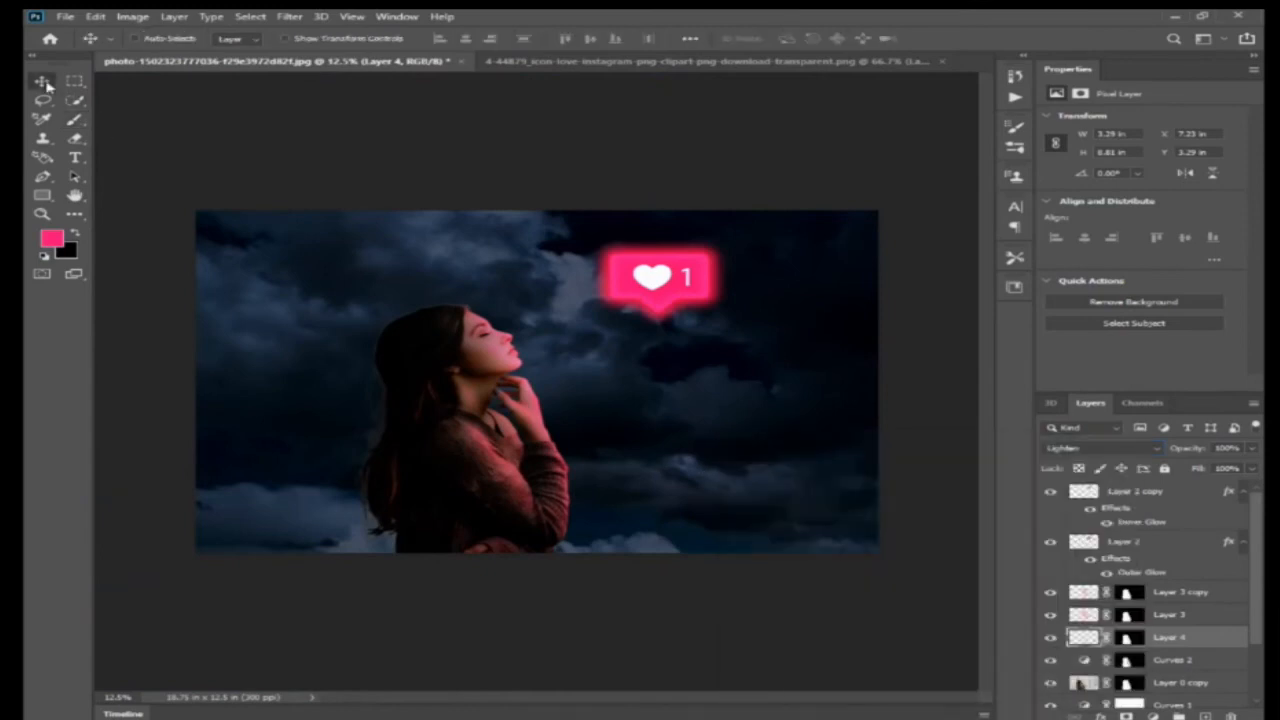
right_click(626, 391)
click(627, 391)
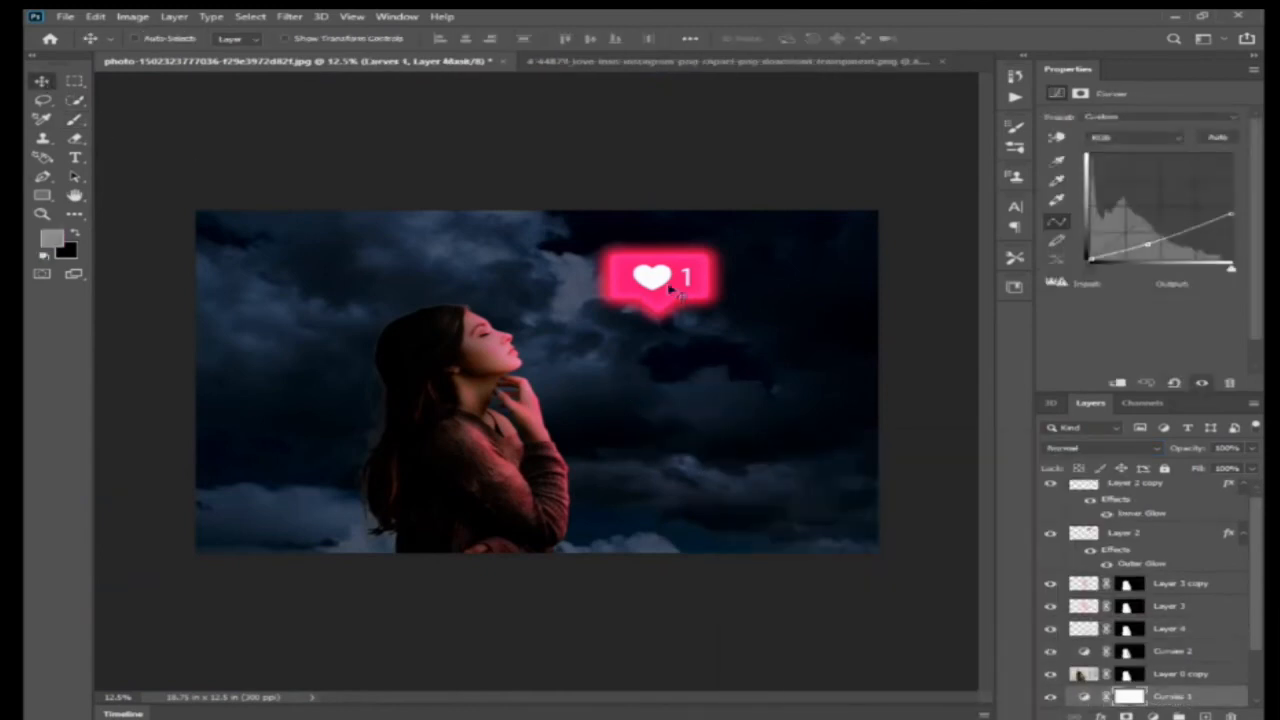
Step: Move the glowing pink heart icon slightly closer to the woman
mouse_move(655, 292)
mouse_down()
mouse_move(640, 286)
mouse_move(659, 285)
mouse_up()
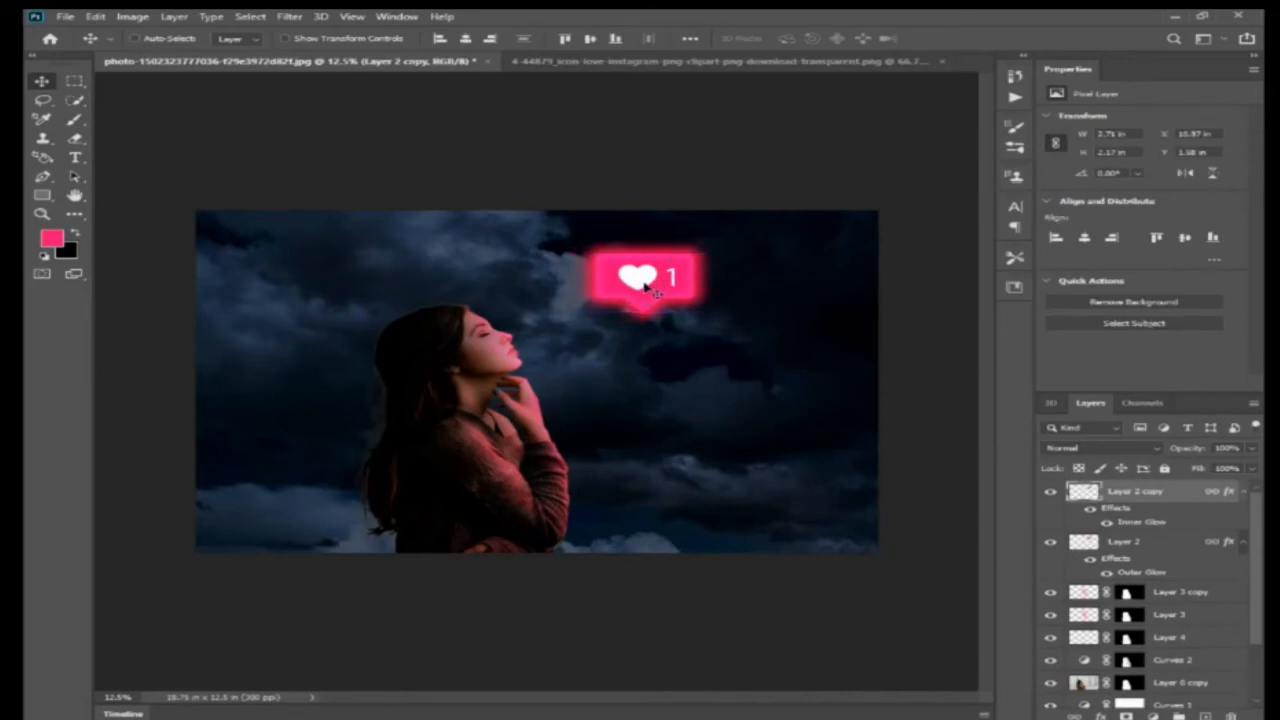
key(ctrl+plus)
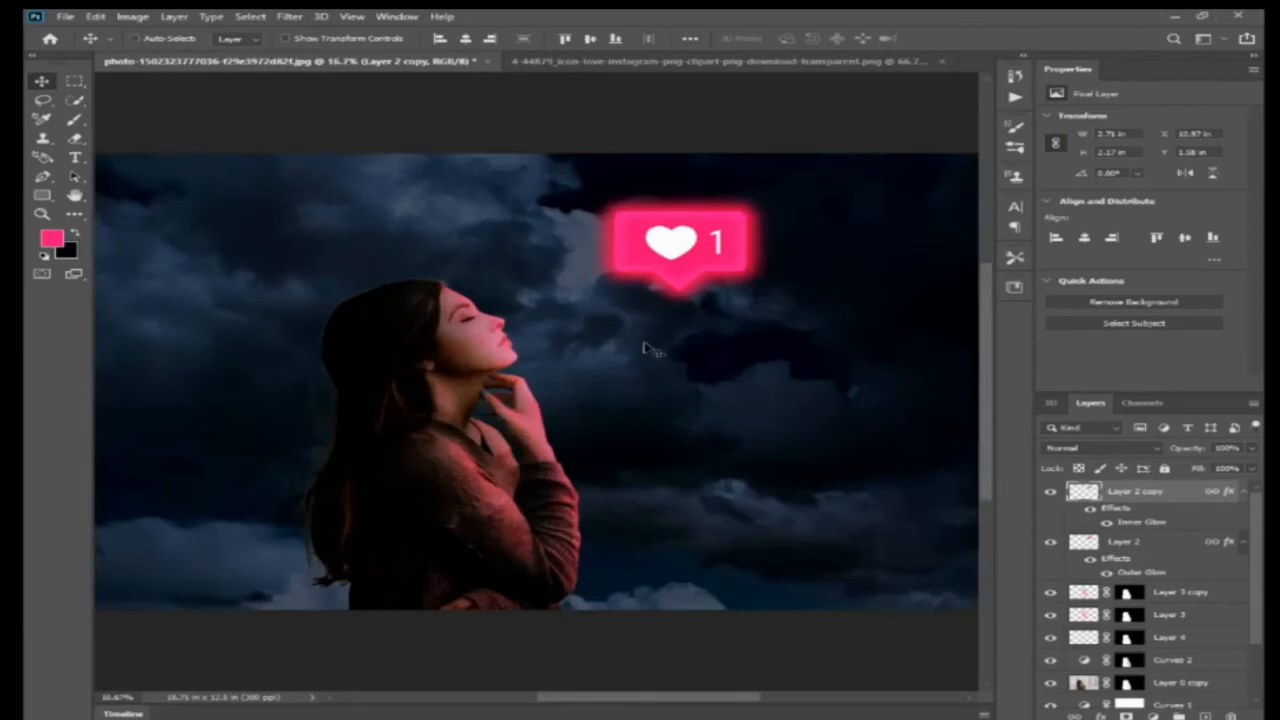
Step: Duplicate all the layers in the stack and merge the duplicates into a single composite layer at the top
scroll(1178, 612, down, 2)
click(1150, 655)
scroll(1161, 638, up, 2)
shift+click(1160, 497)
right_click(1160, 497)
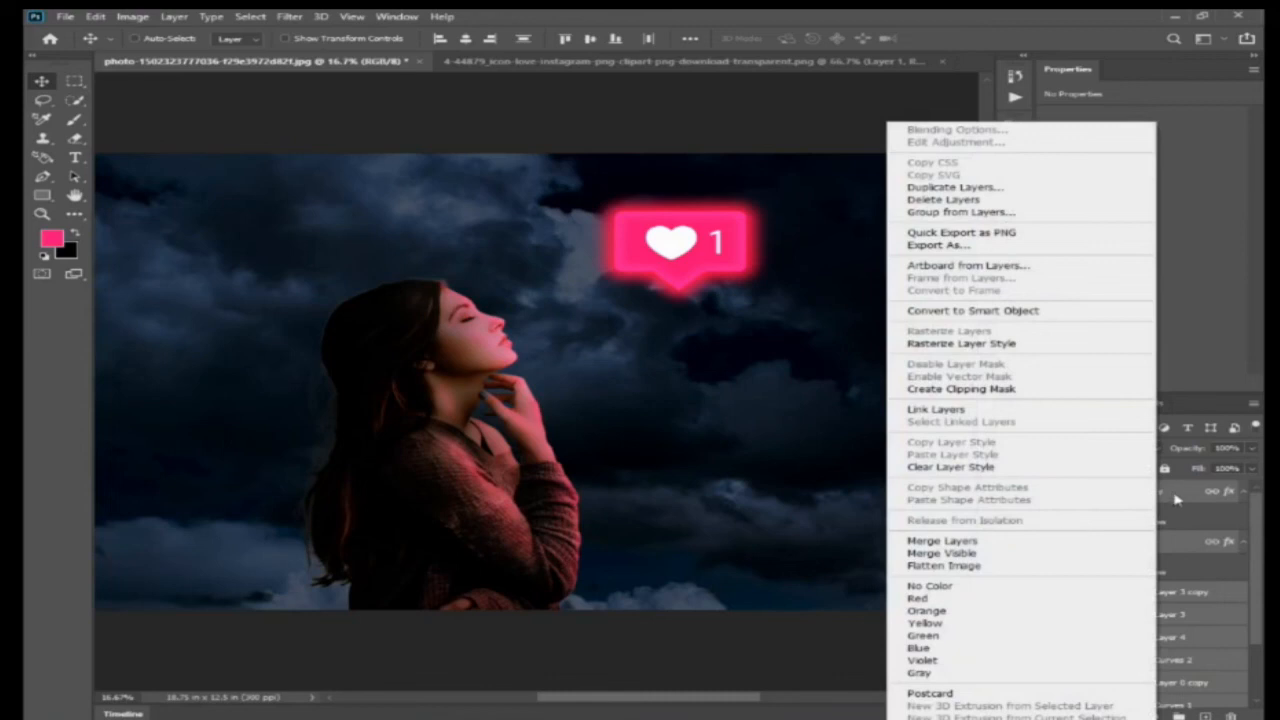
click(955, 187)
click(809, 214)
right_click(1177, 491)
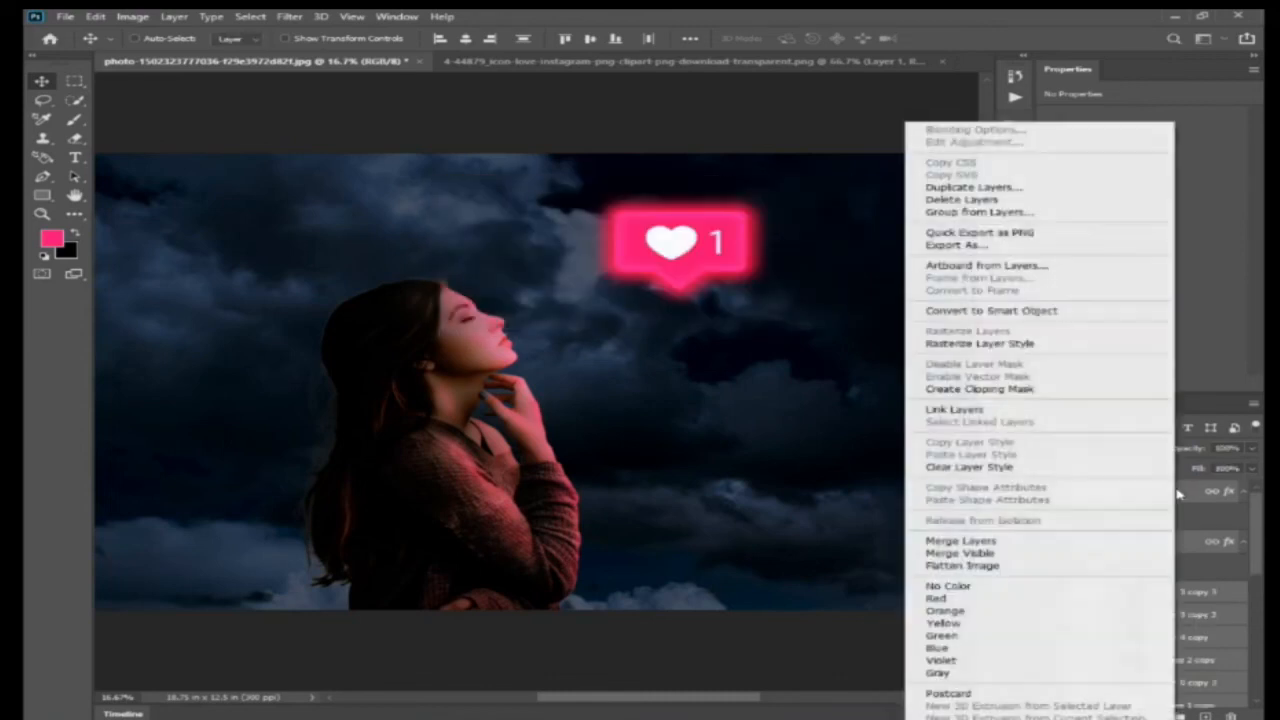
click(1008, 540)
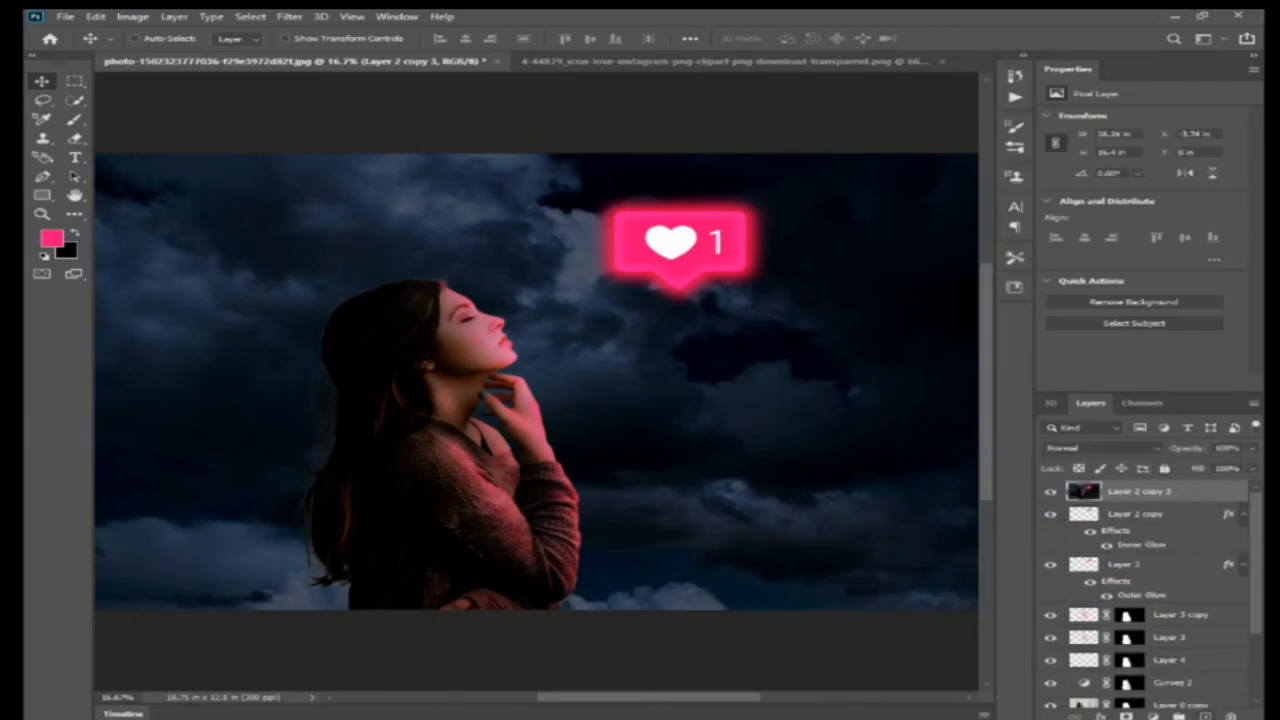
Step: Add a Color Lookup adjustment layer above the merged composite and try 3DLUT presets including Candlelight.CUBE, Crisp_Warm.look and FallColors.look
click(1155, 716)
click(1146, 652)
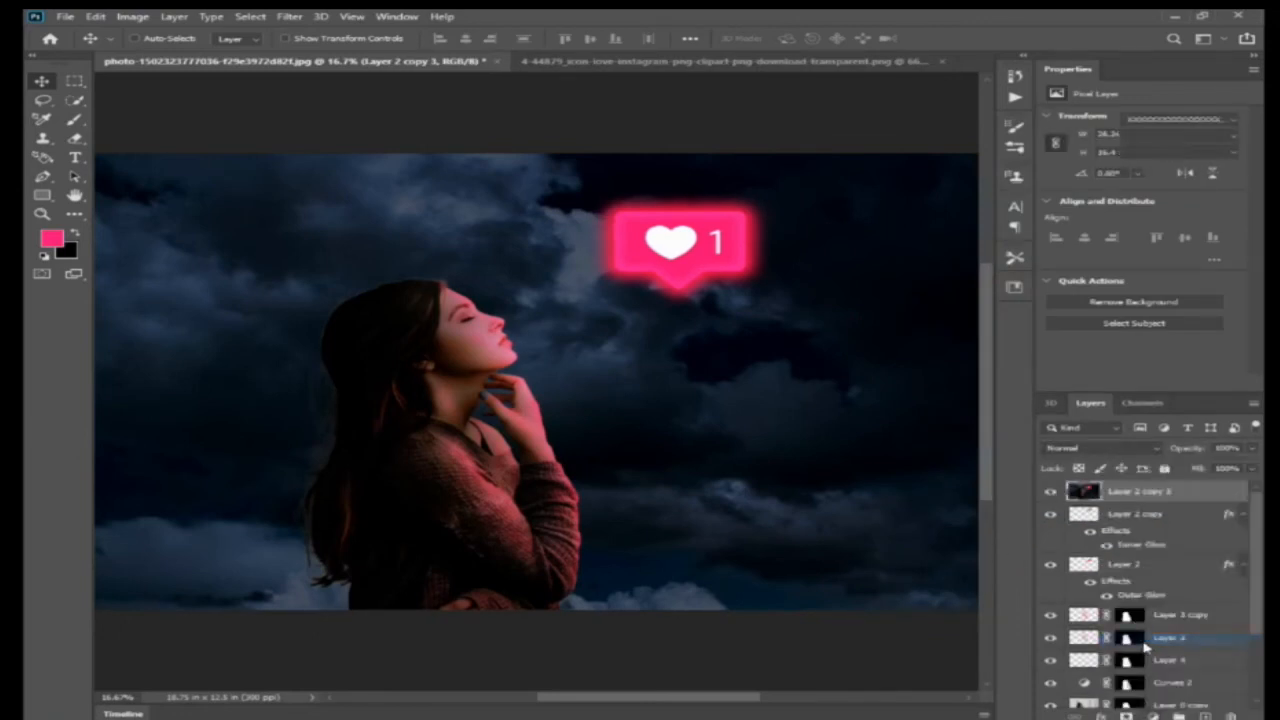
click(1157, 121)
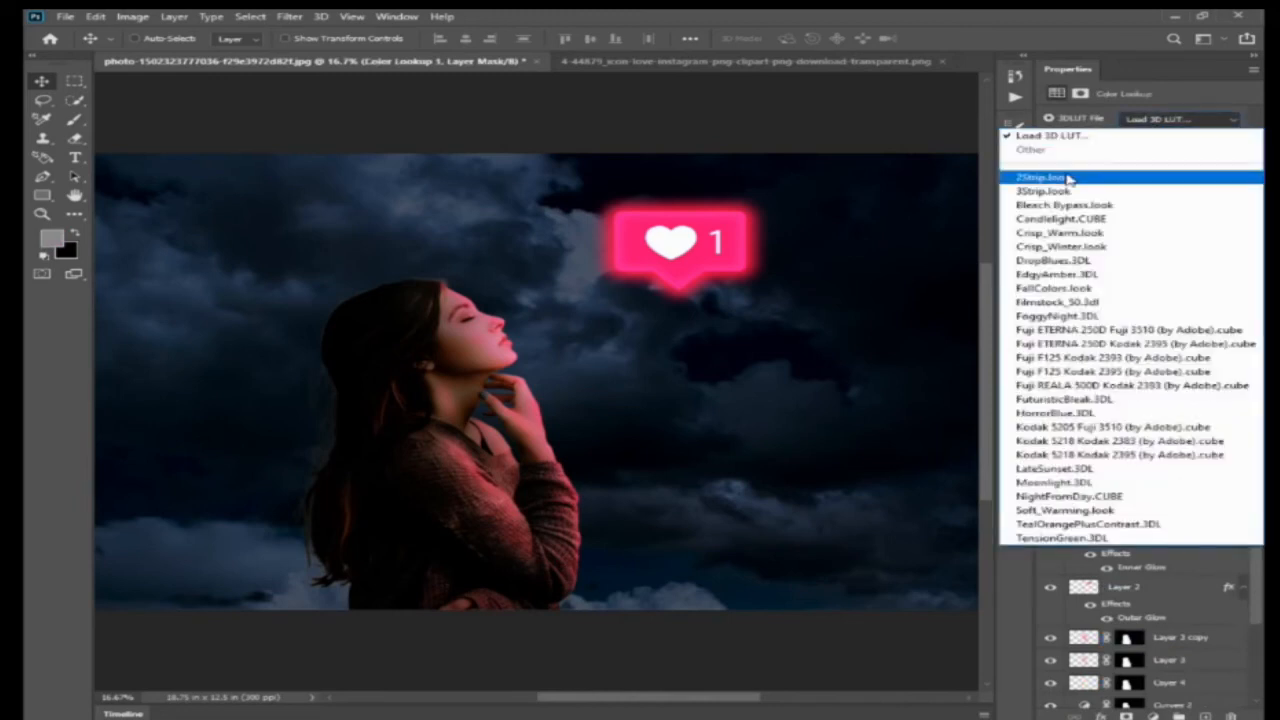
click(1080, 172)
scroll(1157, 122, down, 2)
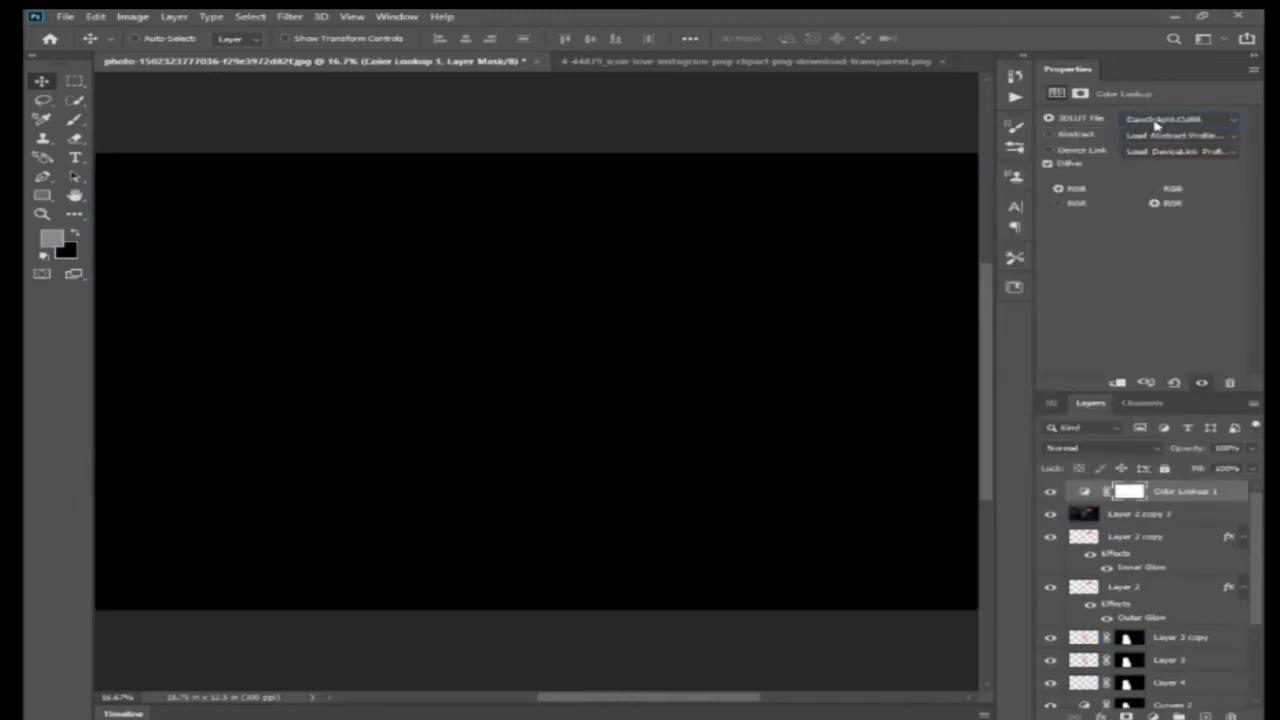
scroll(1157, 122, down, 1)
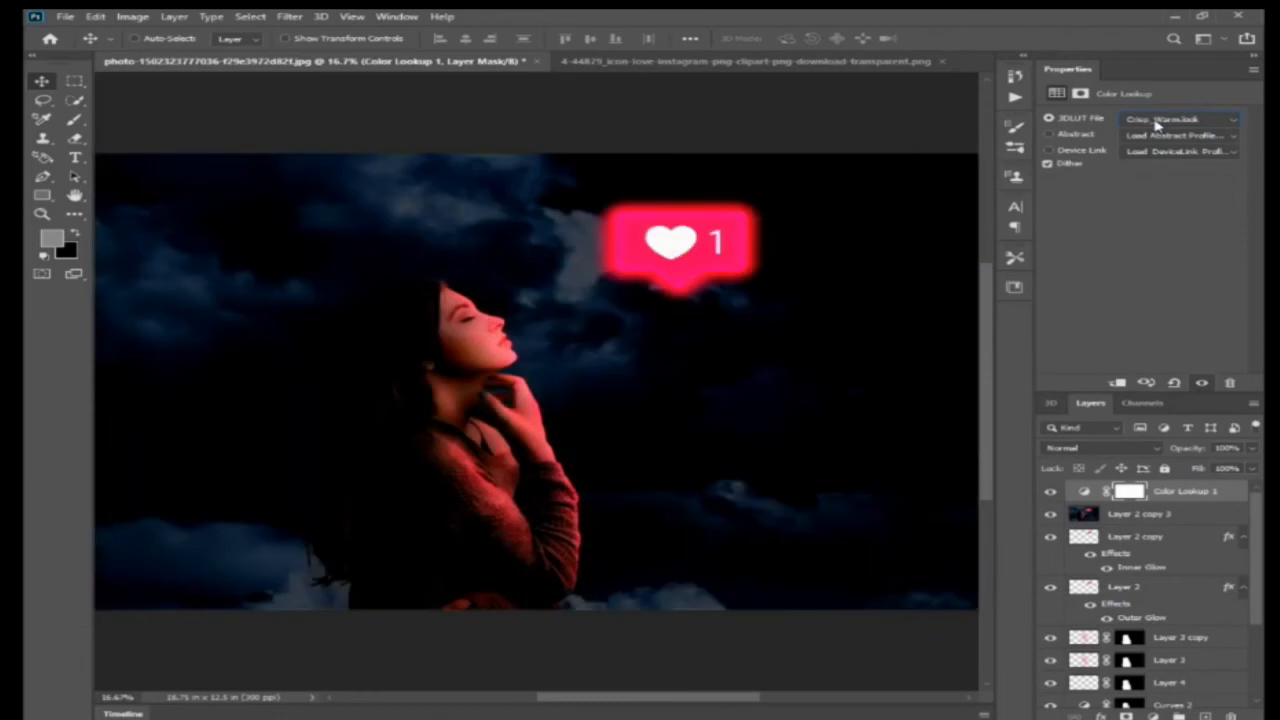
scroll(1157, 122, down, 2)
scroll(1157, 122, down, 3)
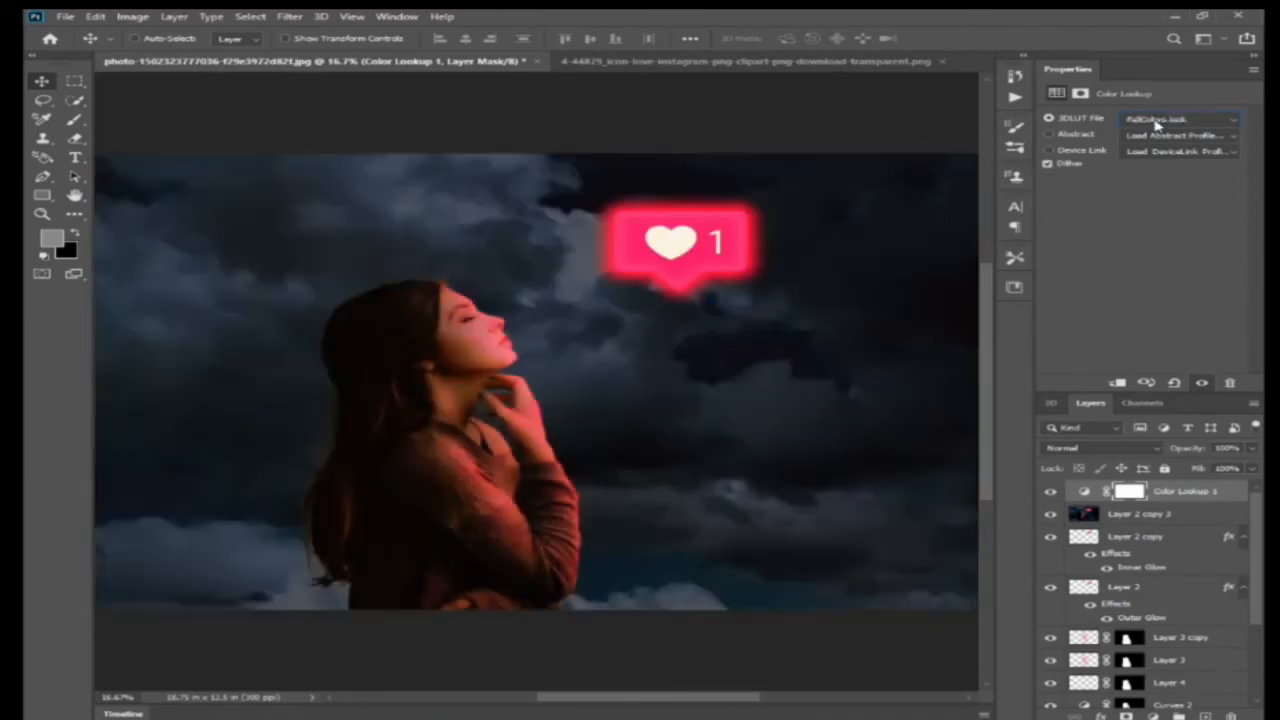
Step: Try the Filmstock_50.3dl and Fuji ETERNA 250D Fuji 3510 lookups, comparing the image with and without the adjustment
click(1050, 492)
click(1172, 121)
click(1172, 121)
scroll(1172, 121, down, 1)
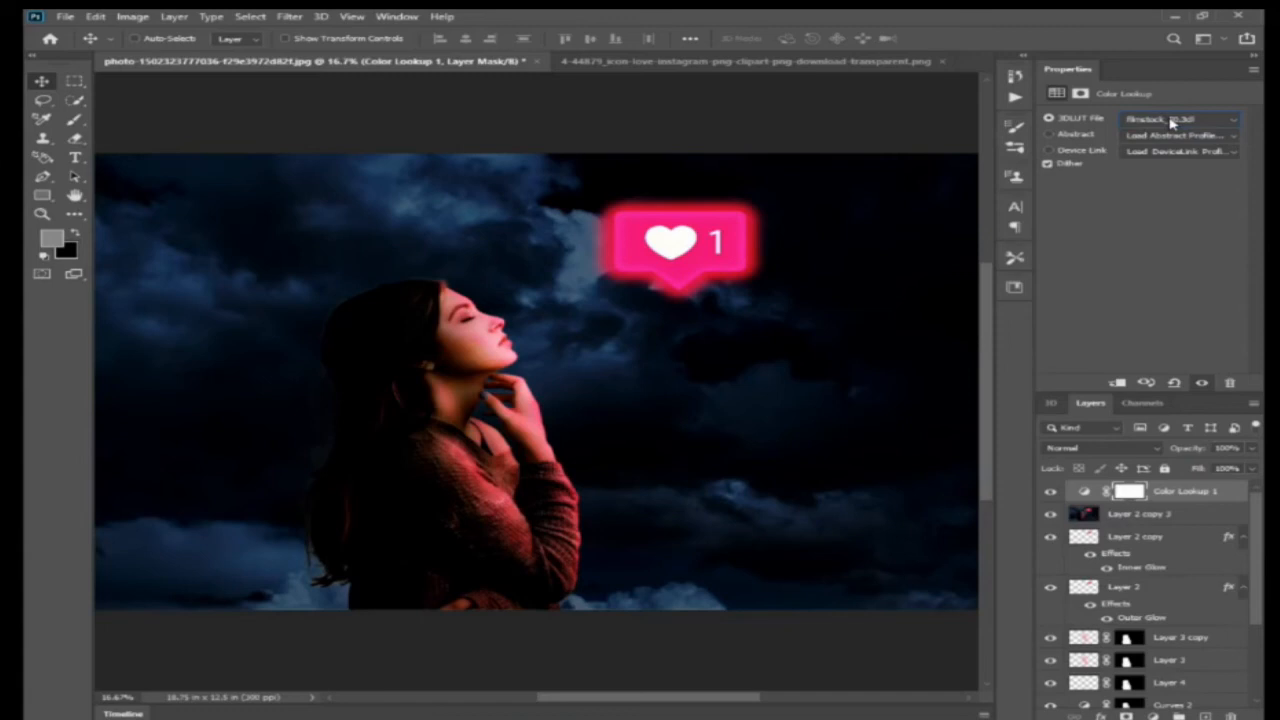
scroll(1172, 121, down, 3)
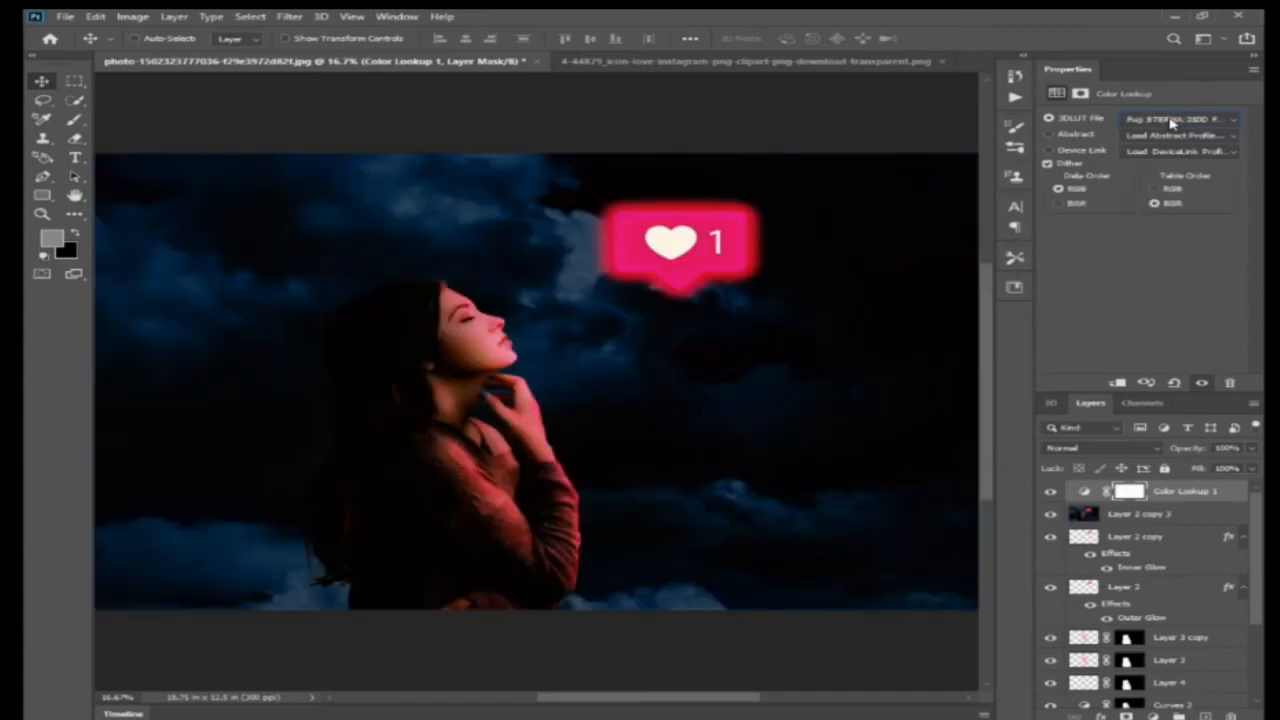
click(1051, 491)
click(1051, 491)
click(1051, 491)
click(1051, 491)
click(1052, 492)
click(1052, 492)
Step: Try the Fuji F125 Kodak, HorrorBlue.3DL and Kodak 5205 Fuji 3510 lookups and compare the last with the ungraded image
scroll(1163, 122, down, 3)
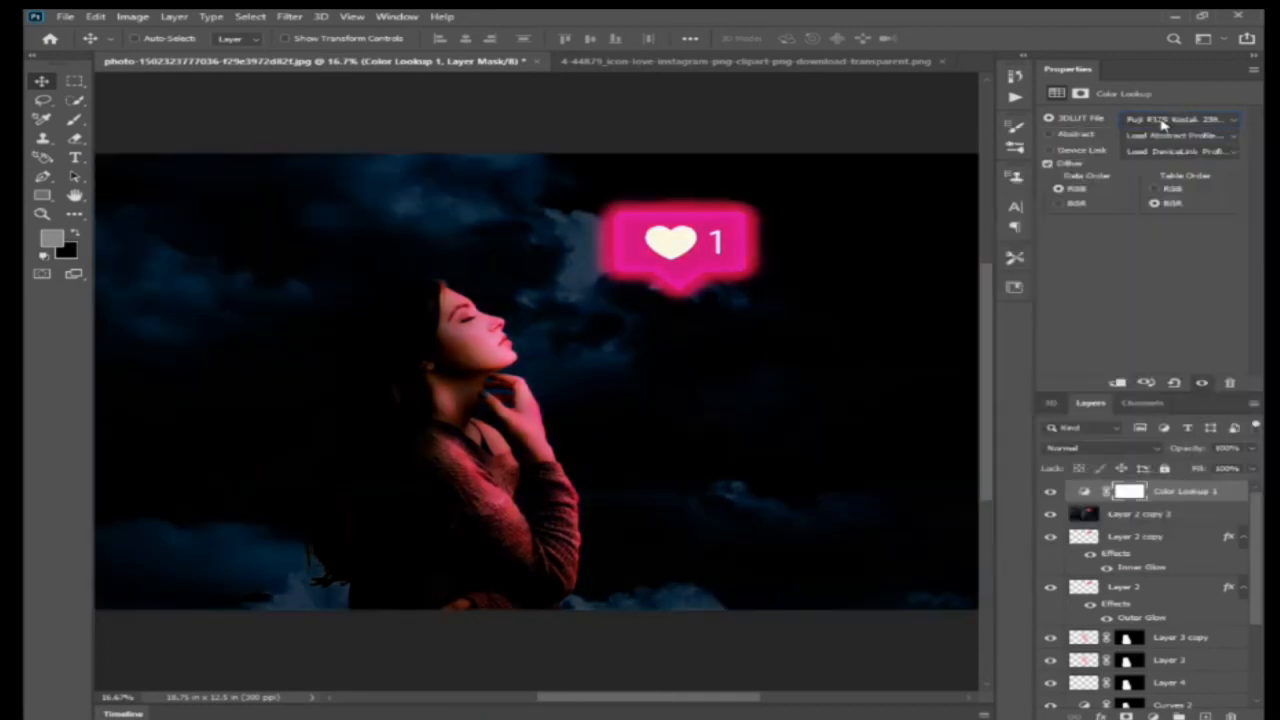
scroll(1163, 122, down, 4)
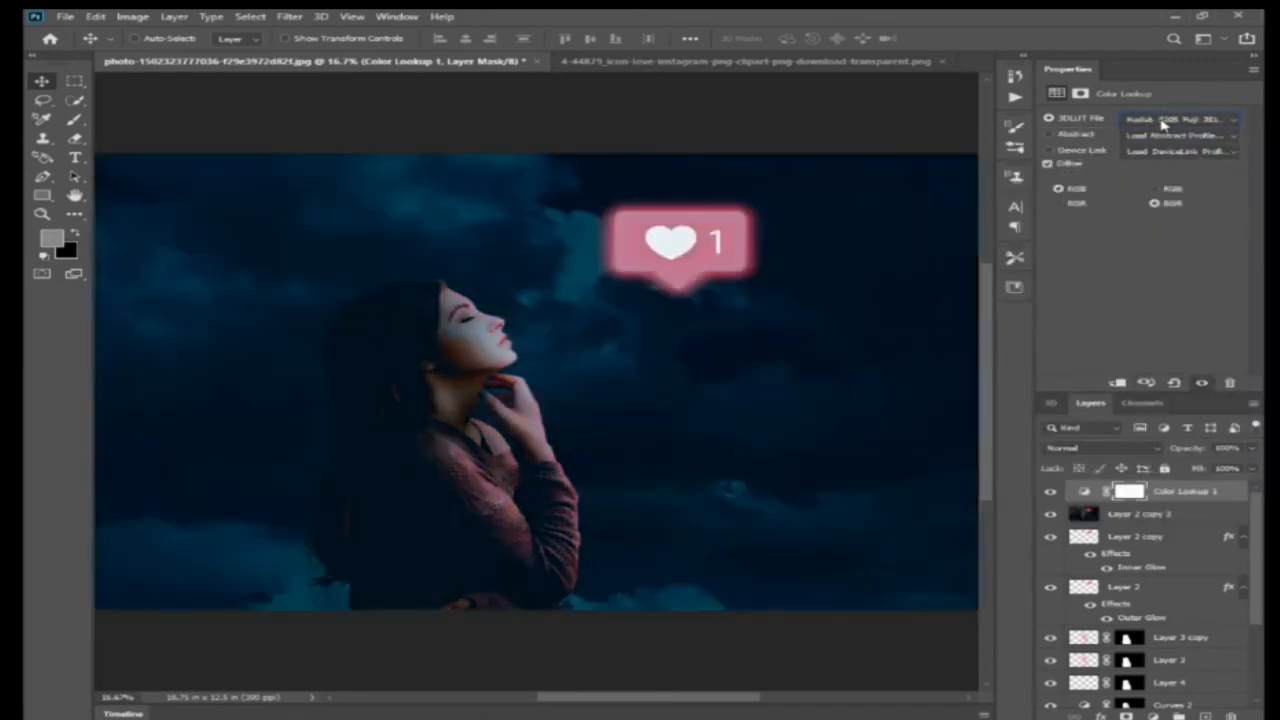
scroll(1163, 122, down, 1)
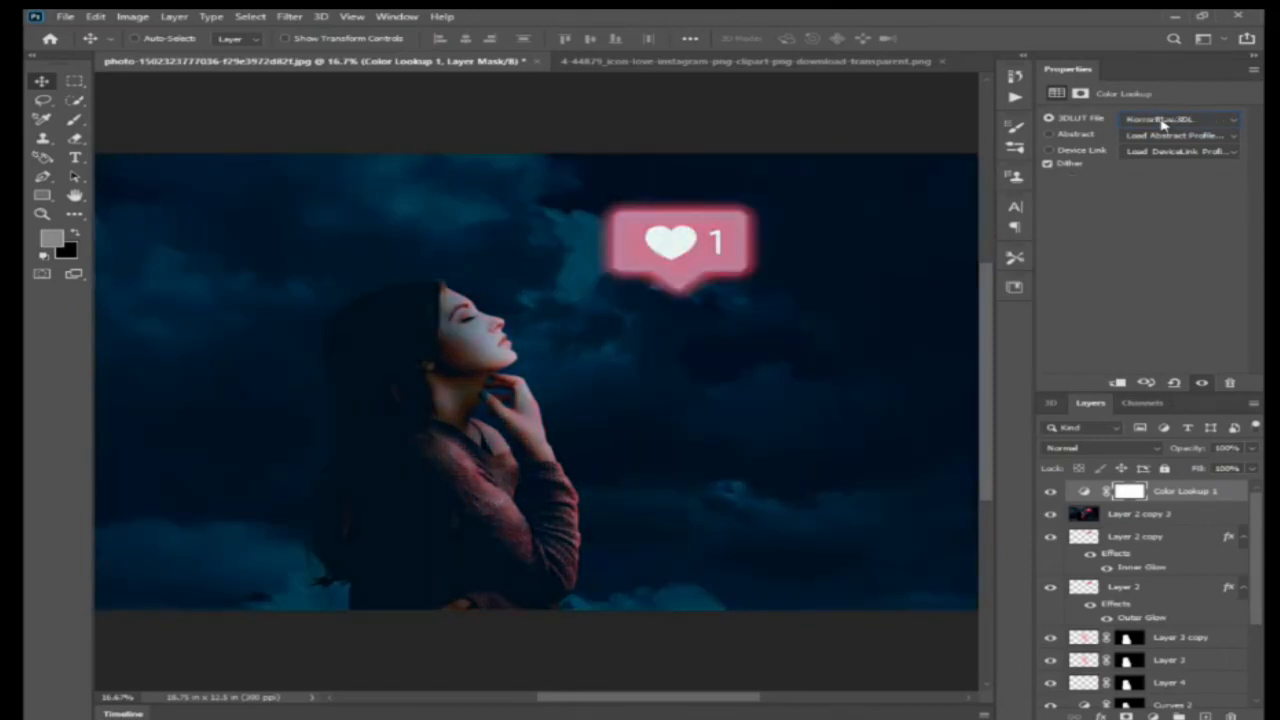
key(Down)
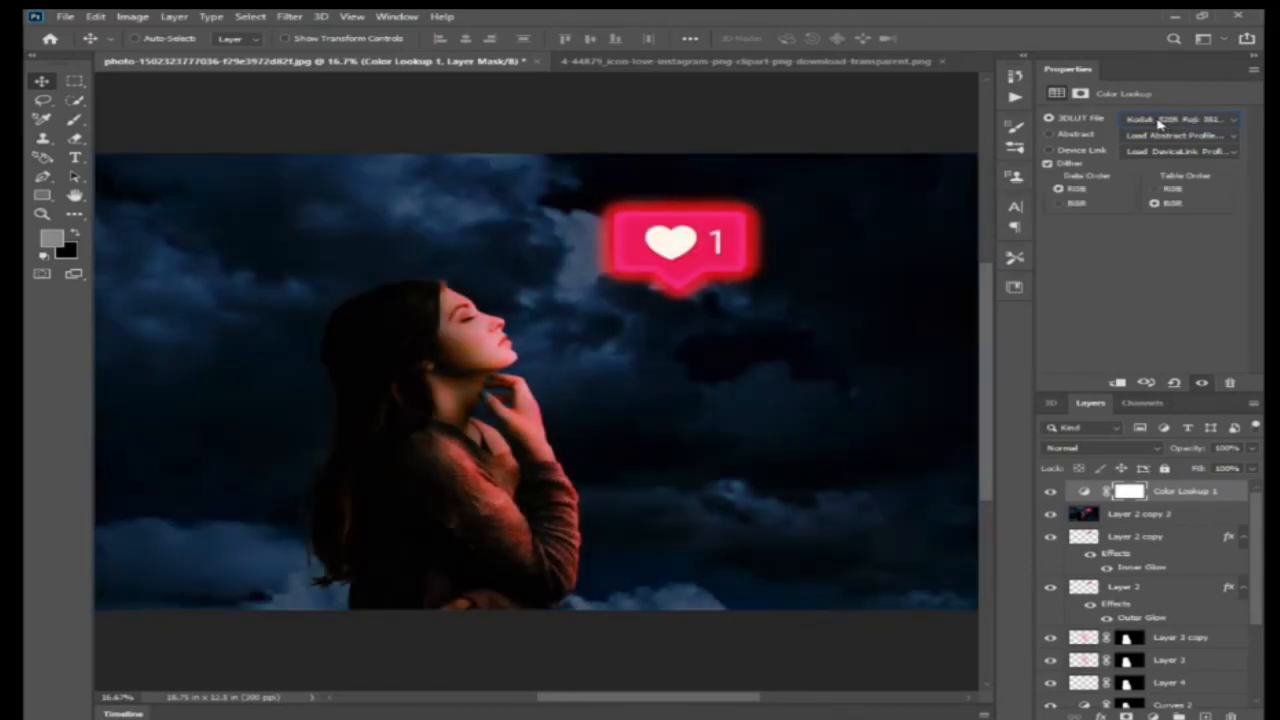
click(1050, 491)
click(1050, 491)
Step: Try the remaining lookups from LateSunset.3DL to TealOrangePlusContrast.3DL and compare the image with the adjustment hidden and shown
key(Down)
key(Down)
key(Down)
key(Down)
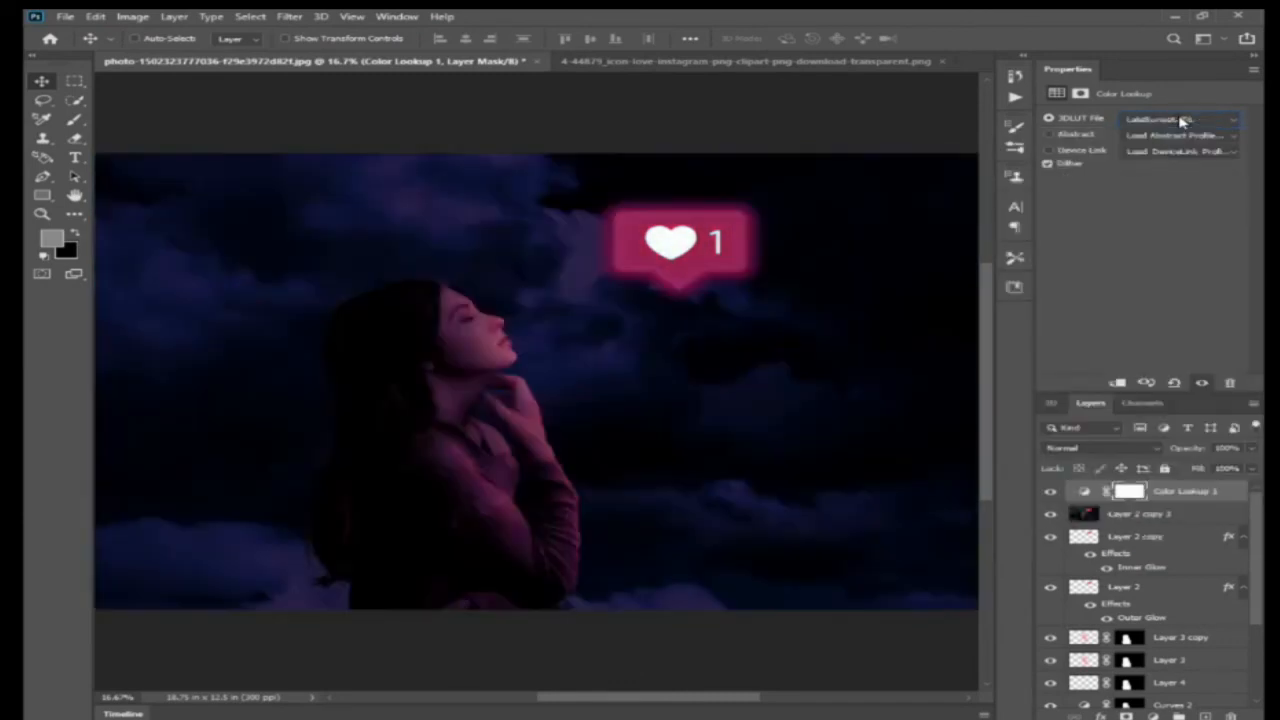
key(Down)
key(Down)
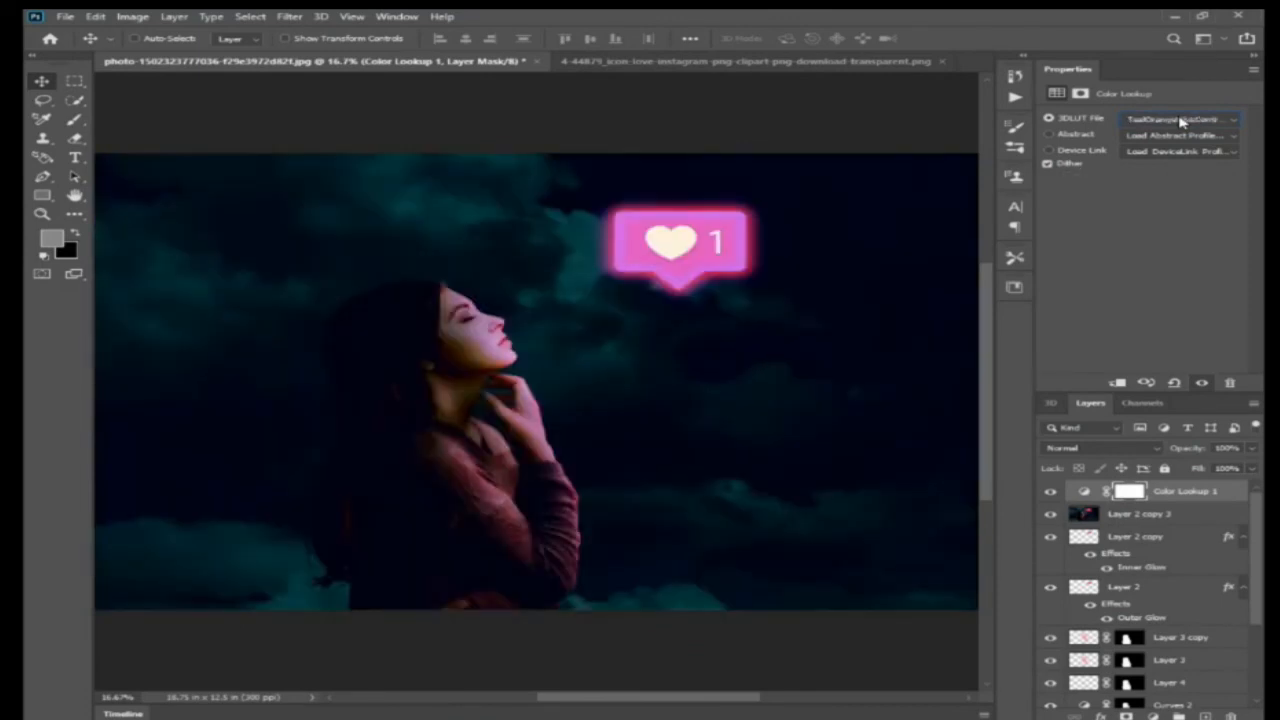
click(1051, 493)
click(1051, 493)
Step: Preview the TensionGreen.3DL lookup and set the adjustment's 3DLUT file to TealOrangePlusContrast.3DL
click(1151, 121)
click(1152, 121)
key(Down)
click(1152, 121)
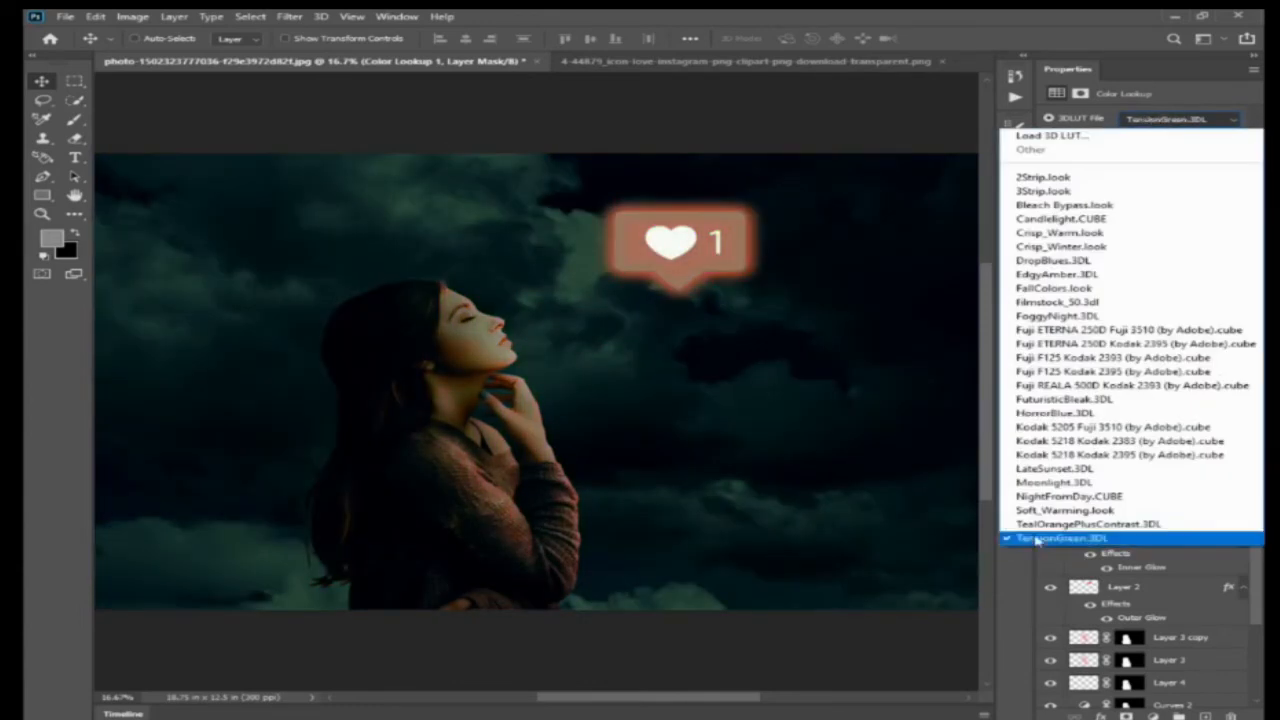
click(1032, 530)
Step: Lower the Color Lookup 1 layer's opacity to 47% and compare the image with and without the grade
click(1252, 449)
drag(1250, 465, 1204, 468)
click(1050, 491)
click(1050, 491)
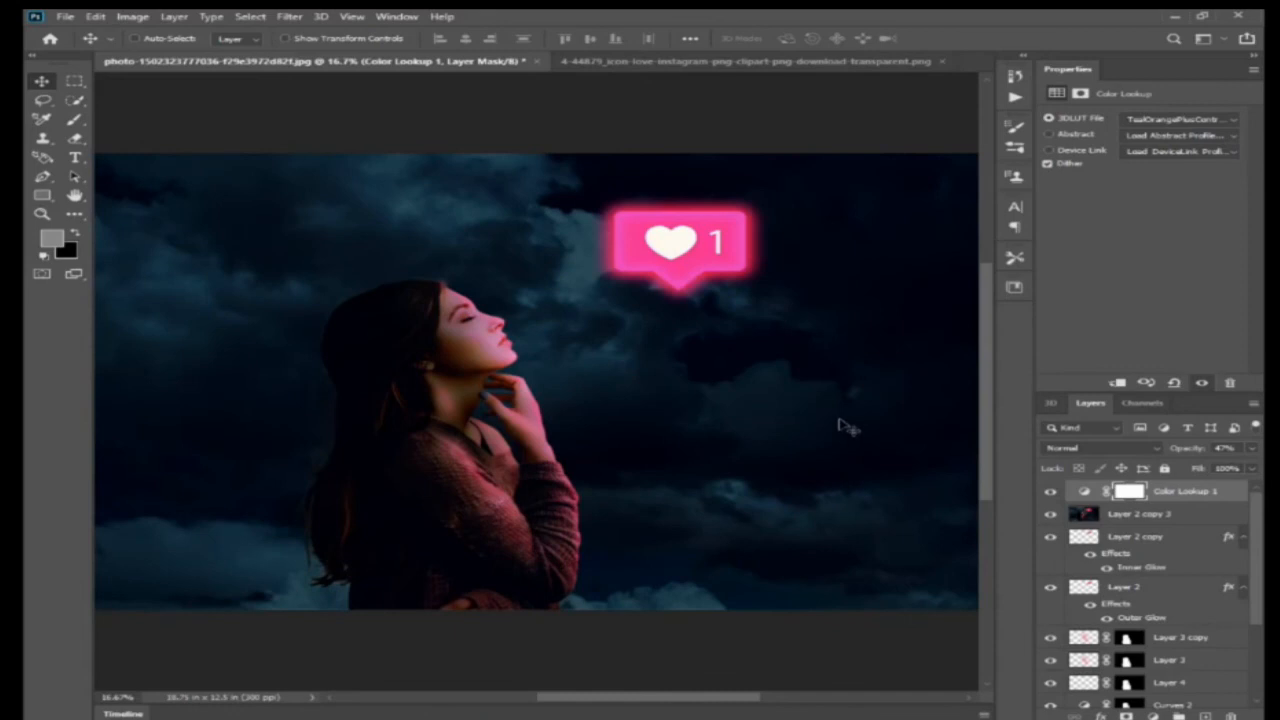
key(ctrl+minus)
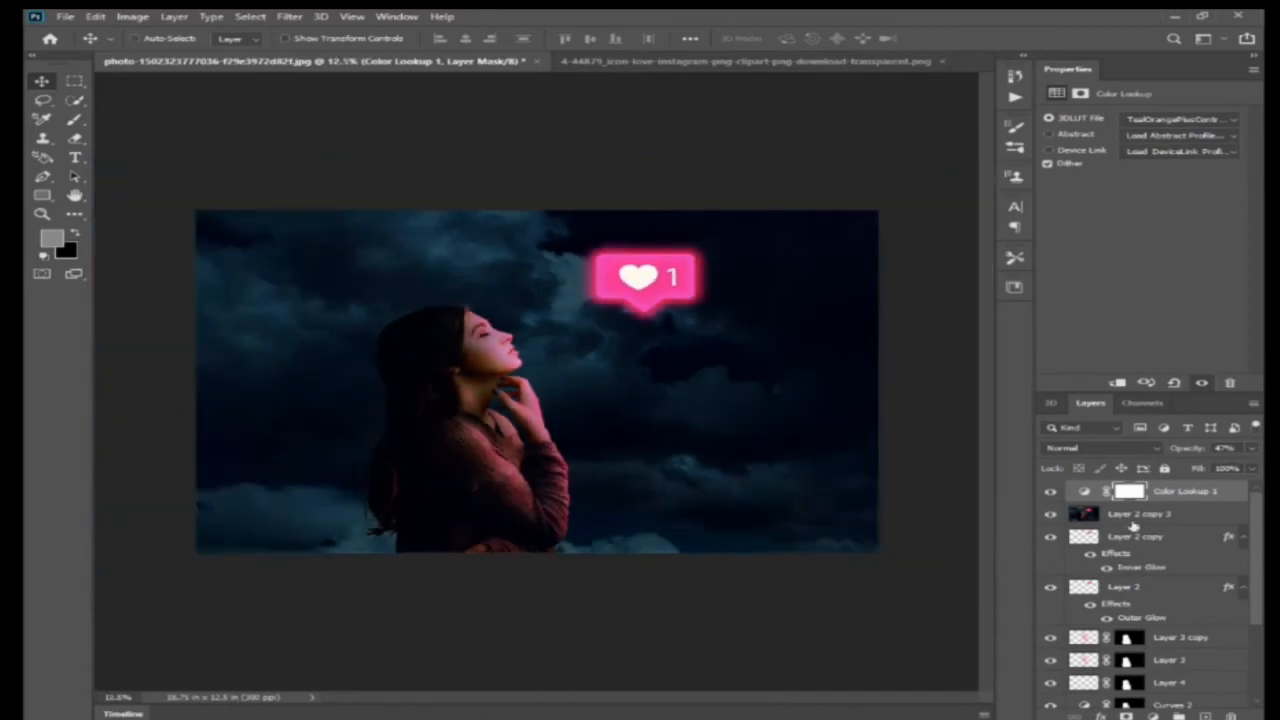
Step: Duplicate Layer 2 copy 3, merge the Color Lookup 1 adjustment into the duplicate, and compare it with the ungraded image
click(1176, 515)
key(ctrl+j)
click(1172, 498)
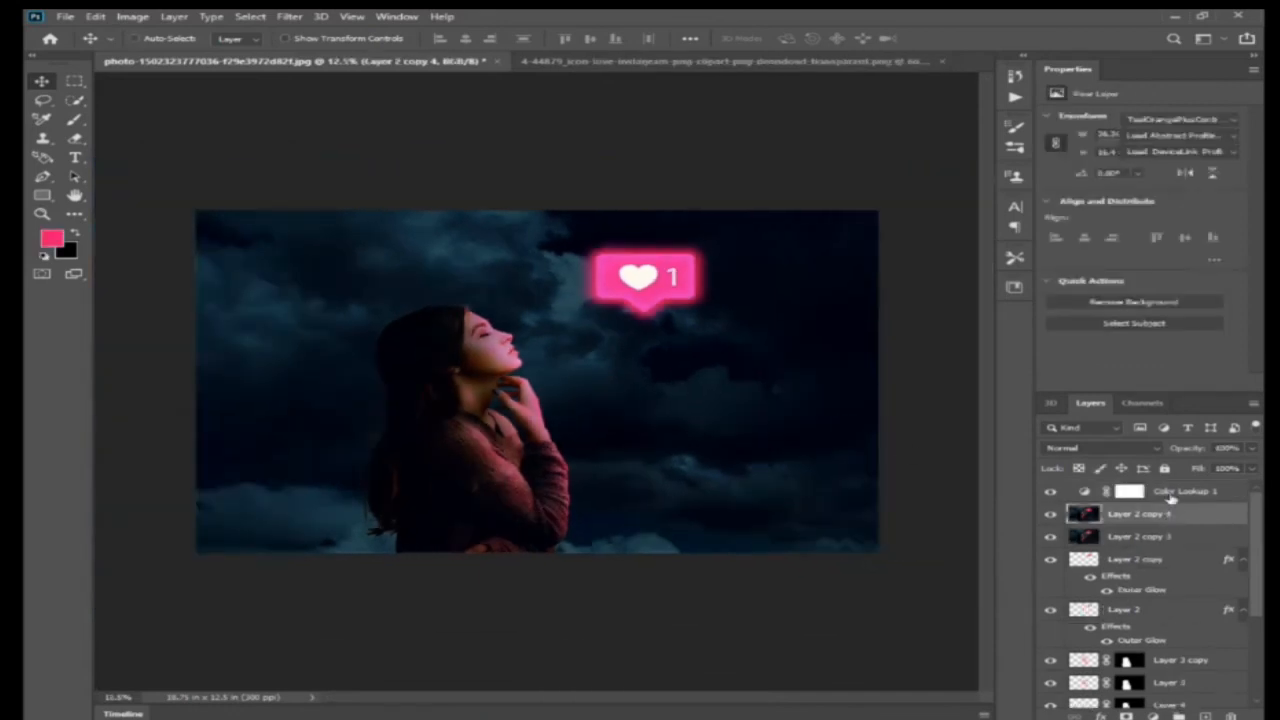
key(Delete)
click(1049, 492)
click(1049, 492)
Step: Open Match Color for Layer 2 copy 4 and try Neutralize with Fade 100, Color Intensity 193 and Luminance 98
click(138, 17)
mouse_move(166, 49)
click(362, 352)
drag(909, 185, 785, 357)
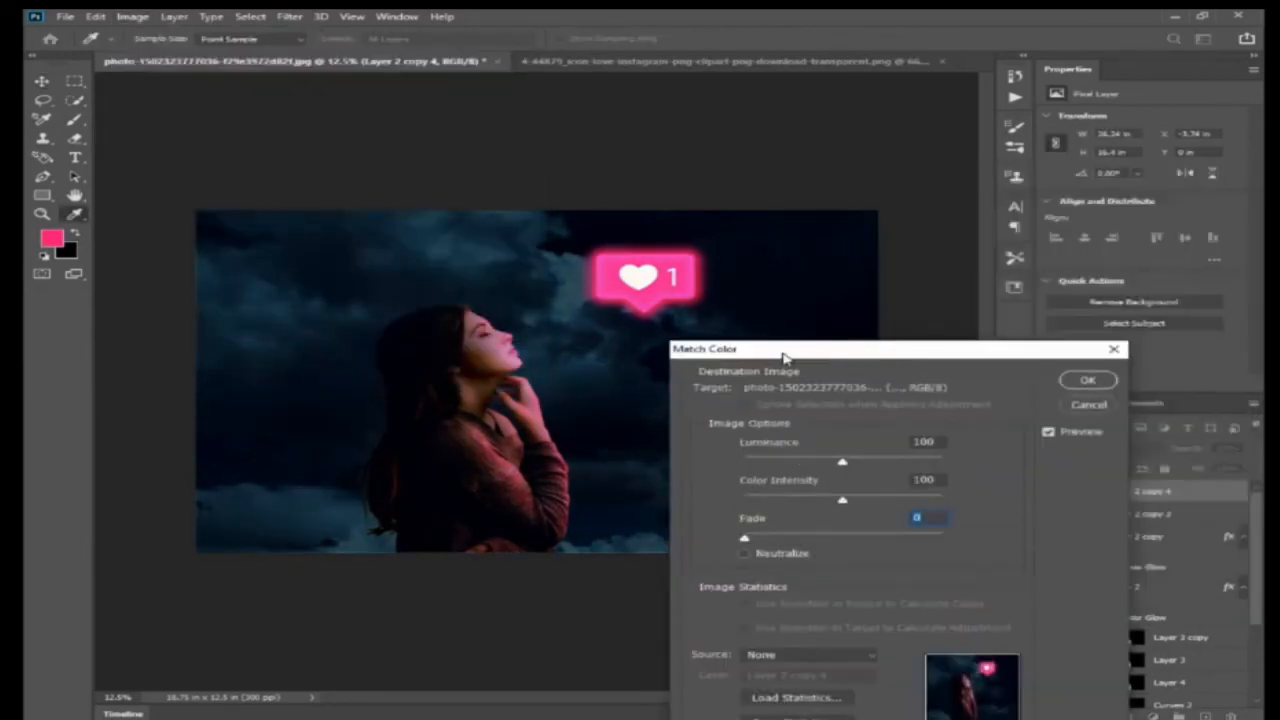
click(760, 553)
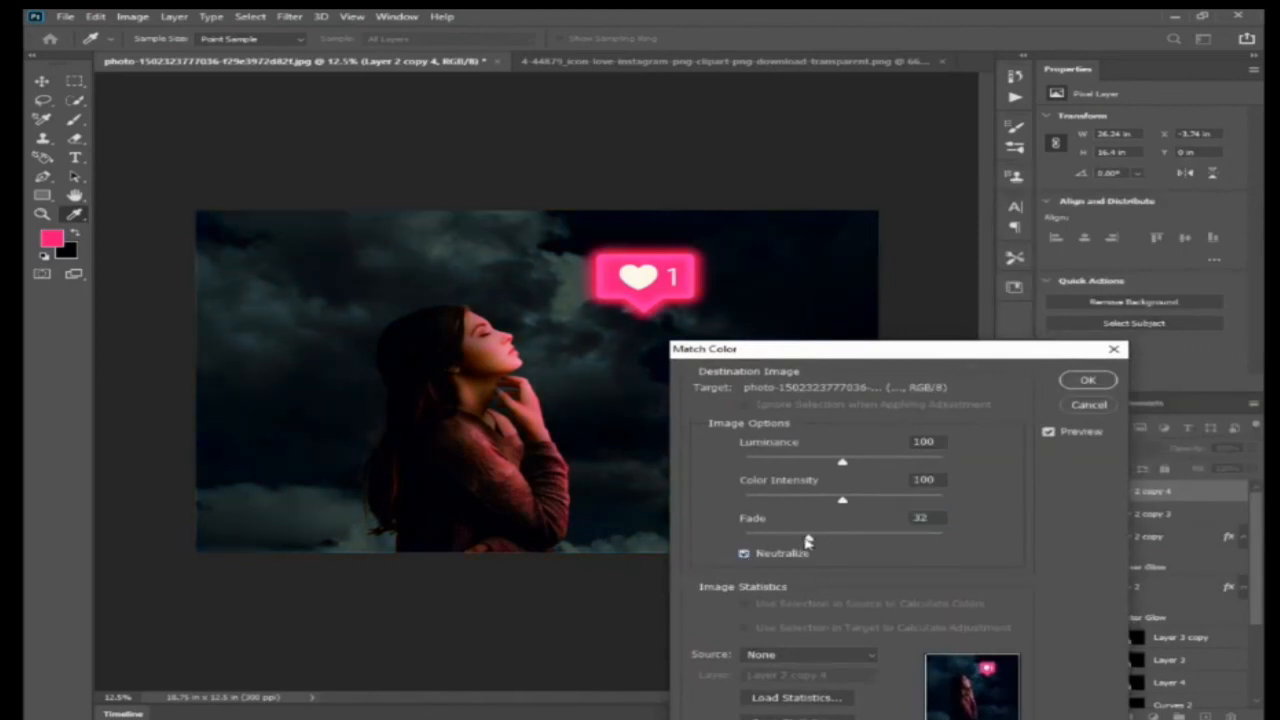
drag(845, 541, 952, 538)
drag(846, 499, 936, 501)
click(887, 463)
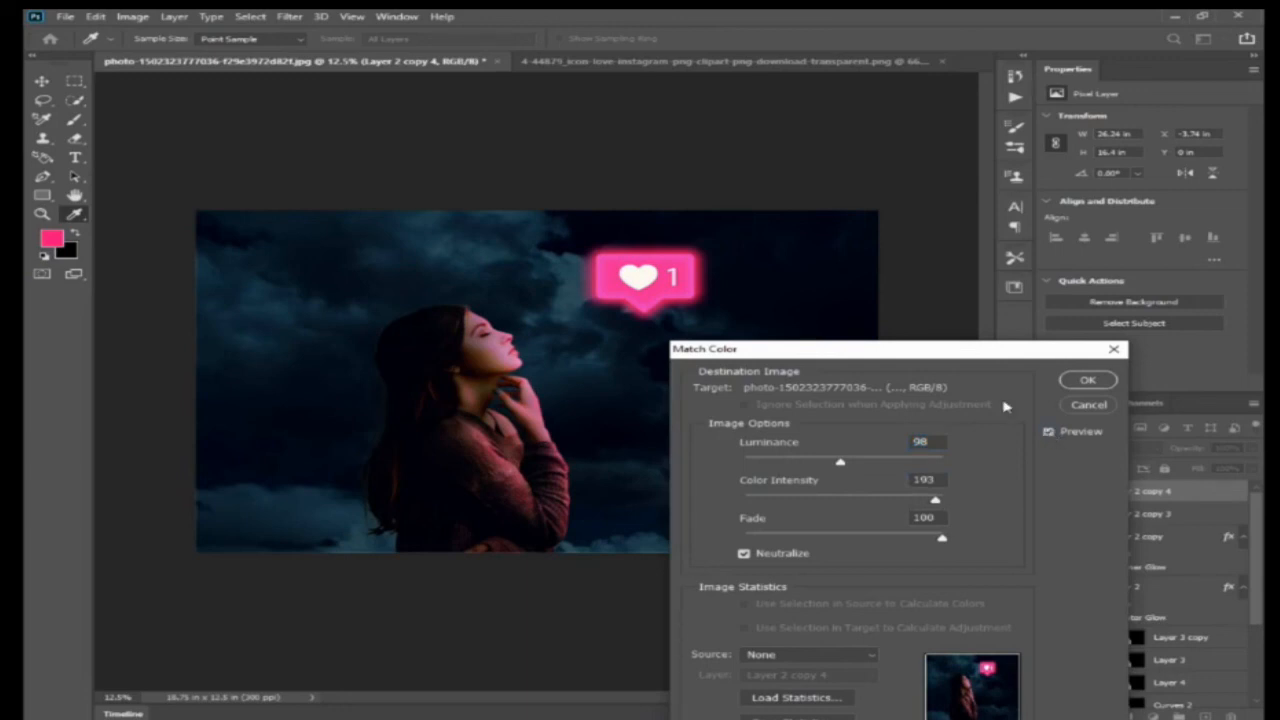
Step: Apply Match Color with Neutralize off, Fade 0, Color Intensity 129 and Luminance 135
click(743, 553)
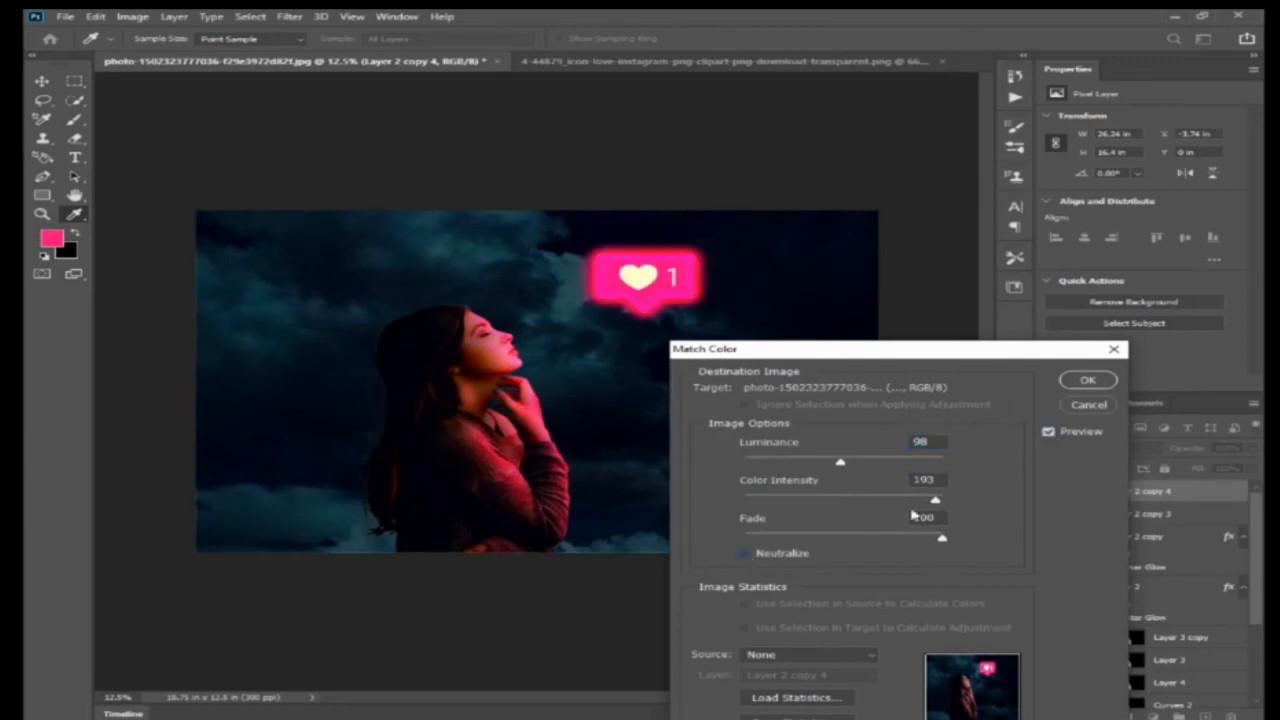
drag(941, 537, 905, 546)
drag(794, 546, 741, 548)
drag(916, 497, 886, 509)
drag(846, 464, 880, 466)
click(1049, 431)
click(1049, 431)
click(1049, 431)
click(1049, 431)
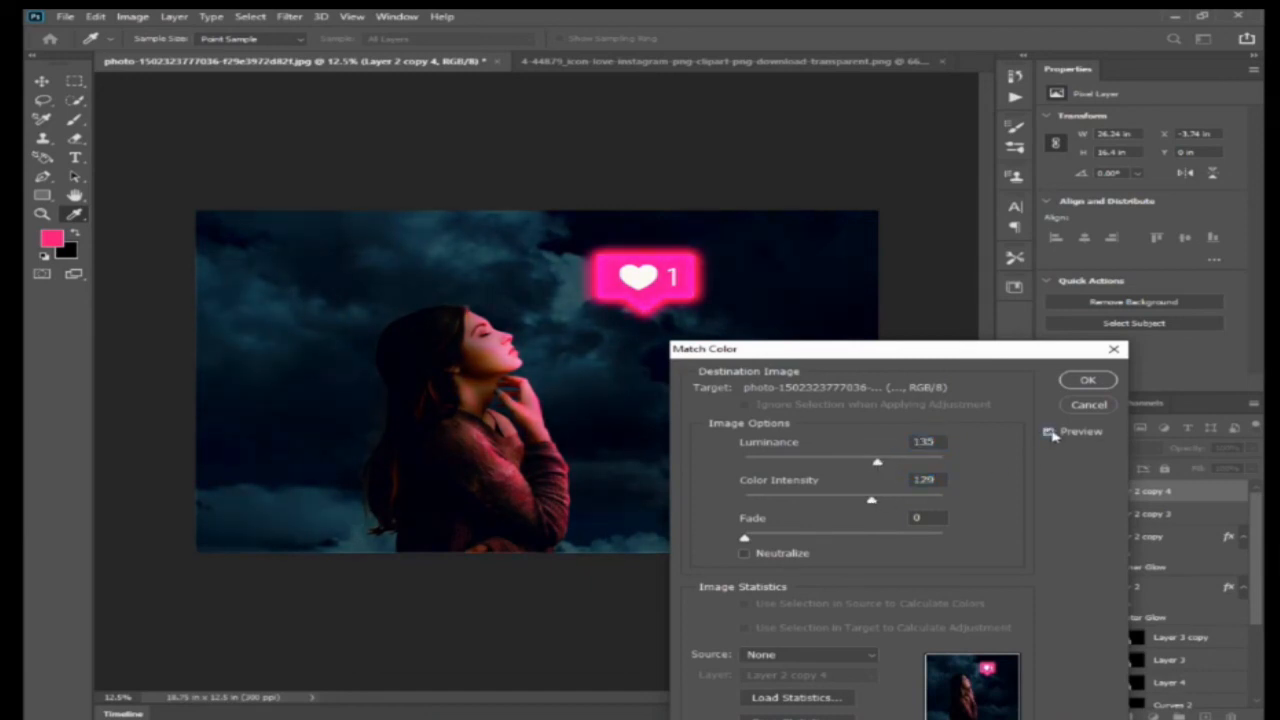
key(Return)
key(ctrl+plus)
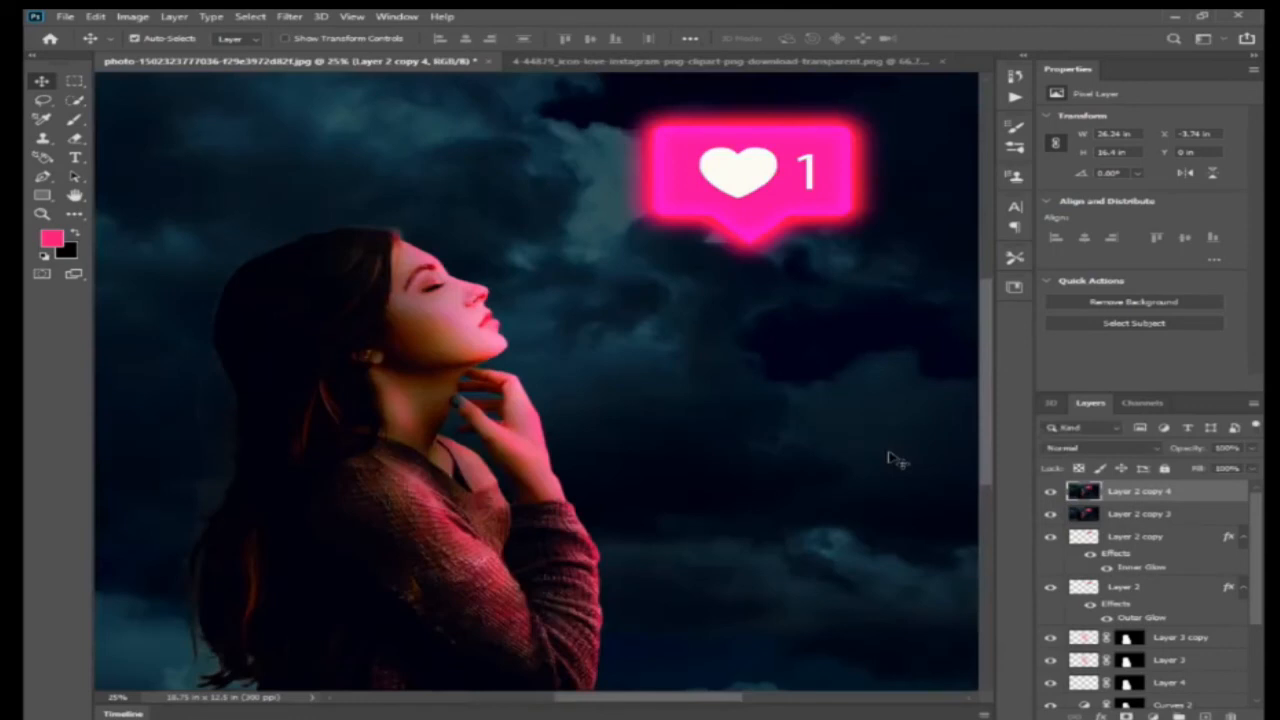
key(ctrl+minus)
key(ctrl+minus)
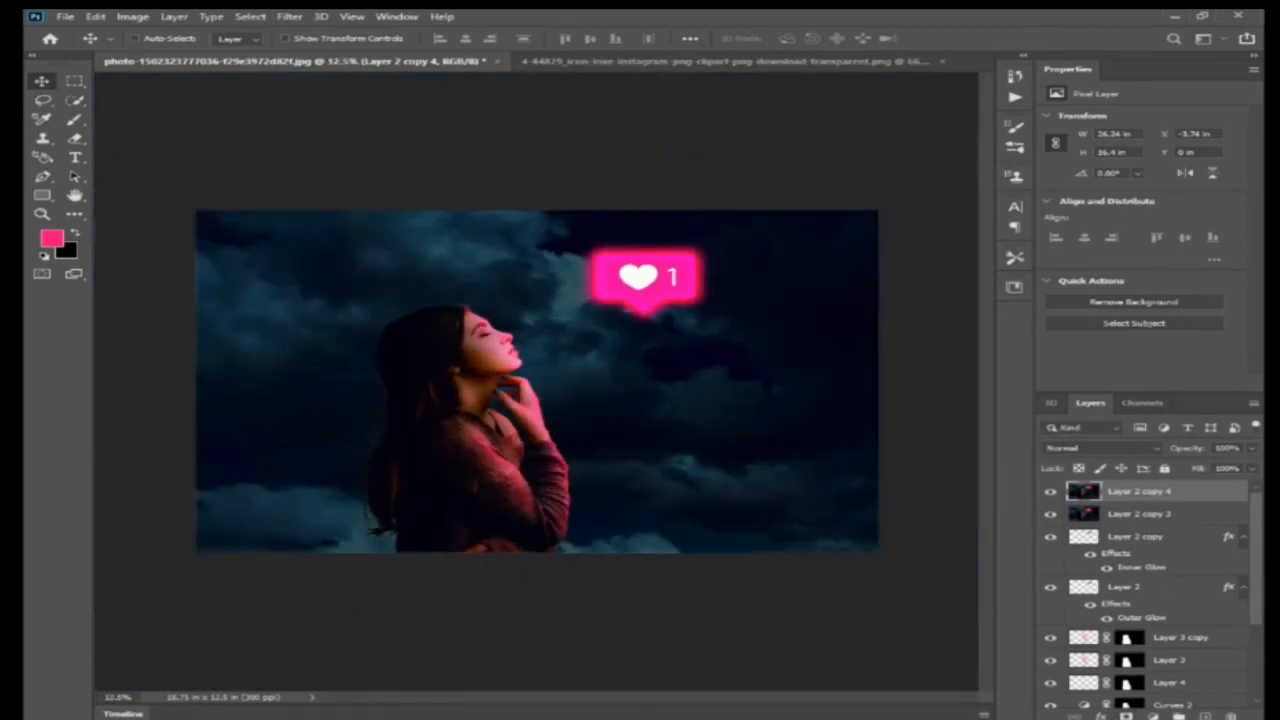
click(1152, 716)
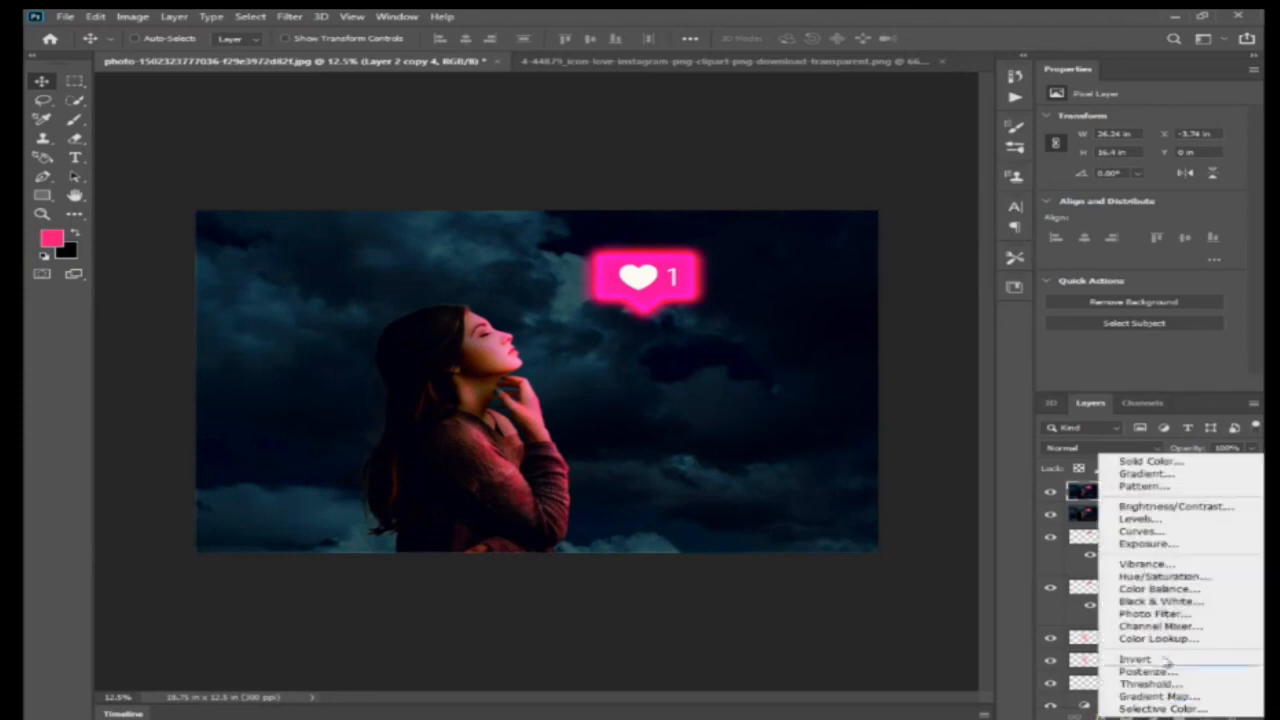
click(1157, 592)
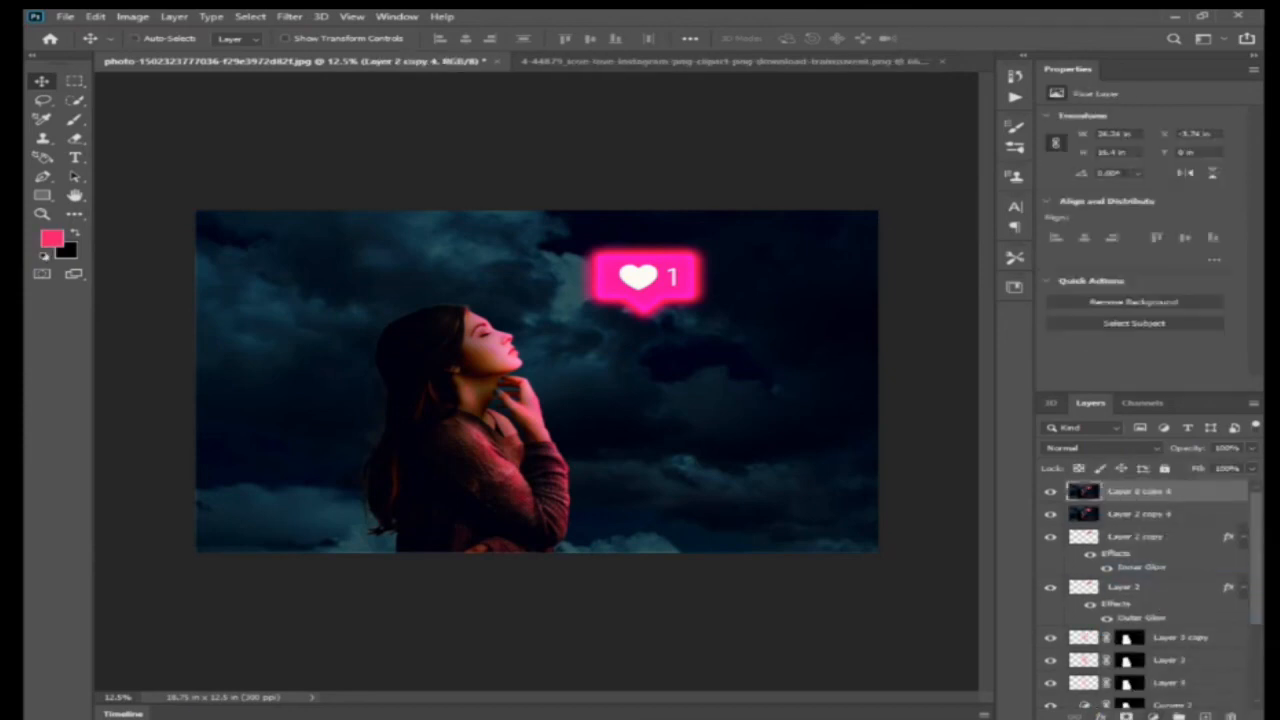
Step: Add a Selective Color adjustment layer and set Black to -42% for the Whites
click(1152, 716)
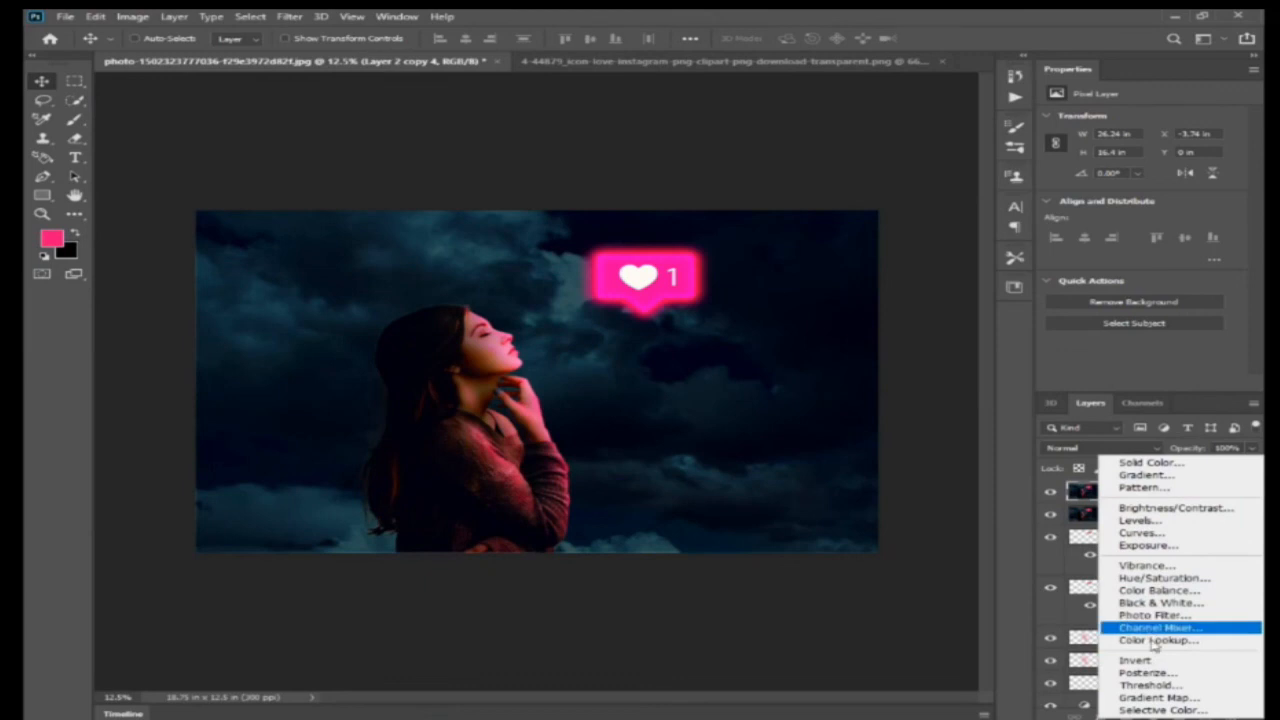
click(1163, 709)
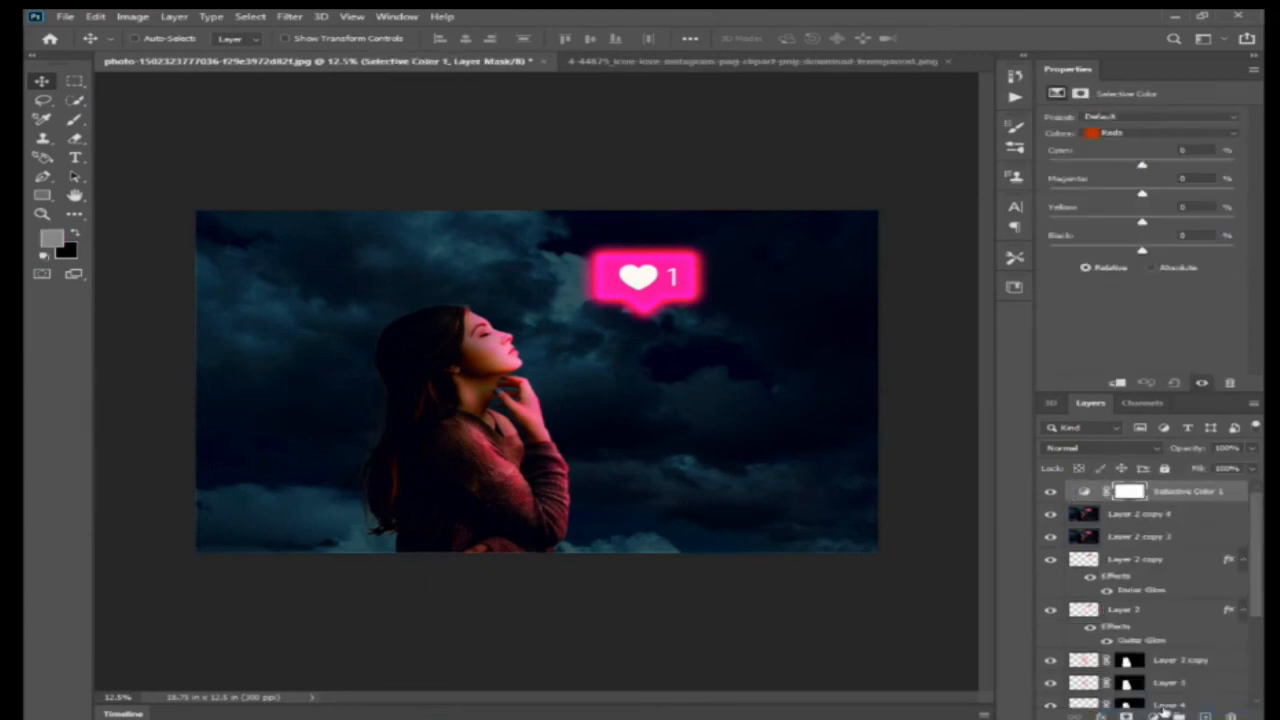
click(1150, 132)
click(1130, 214)
drag(1142, 251, 1196, 251)
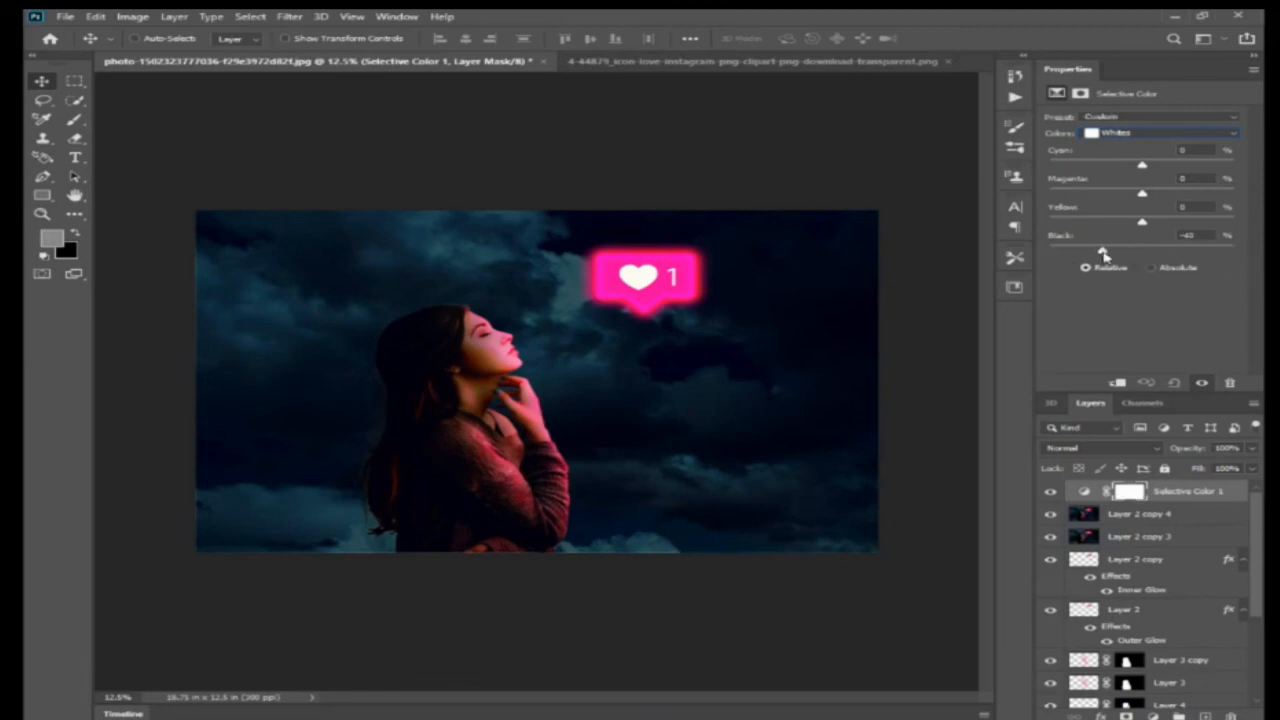
Step: Show the image in full screen mode and examine the finished composite enlarged
key(ctrl+plus)
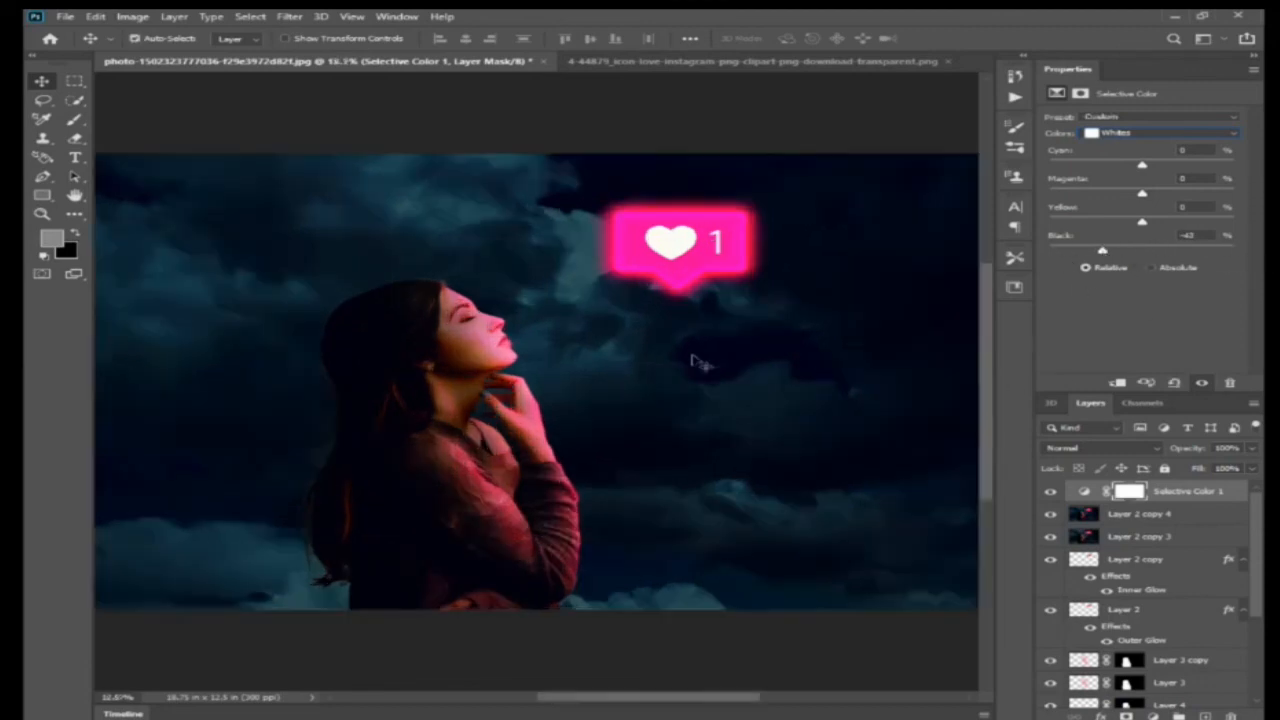
key(ctrl+minus)
key(ctrl+plus)
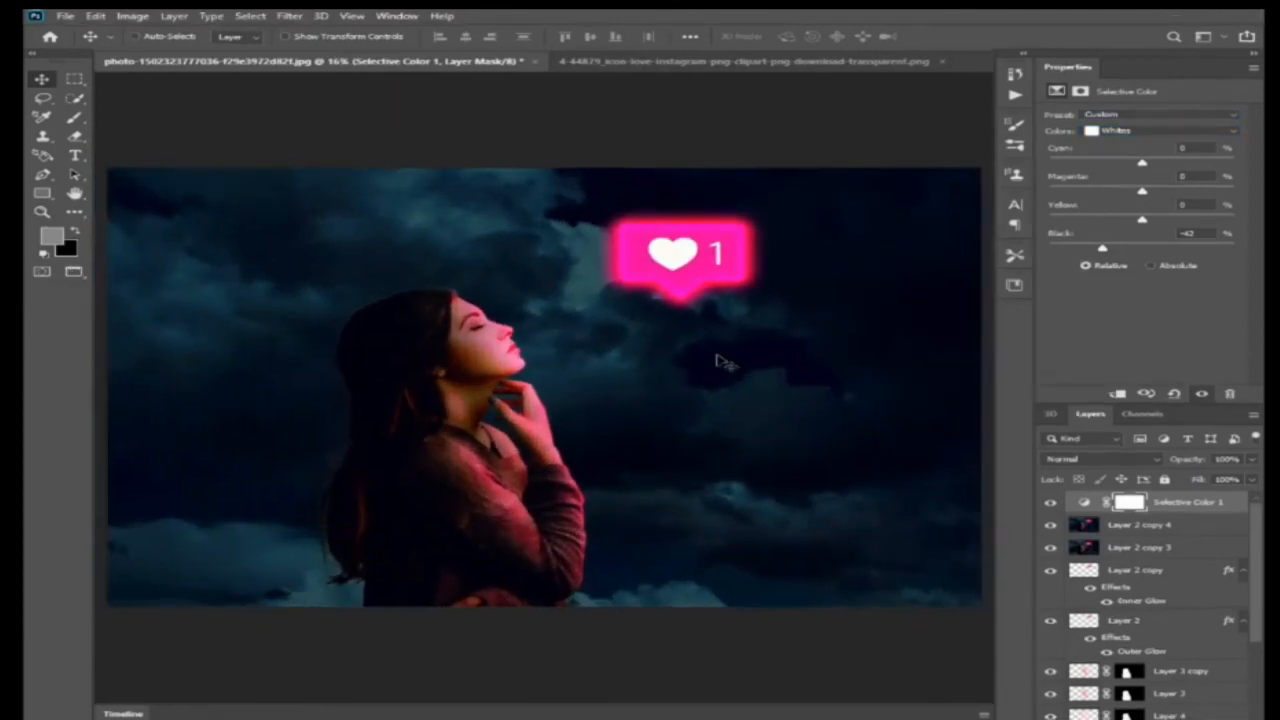
key(f)
key(f)
key(ctrl+plus)
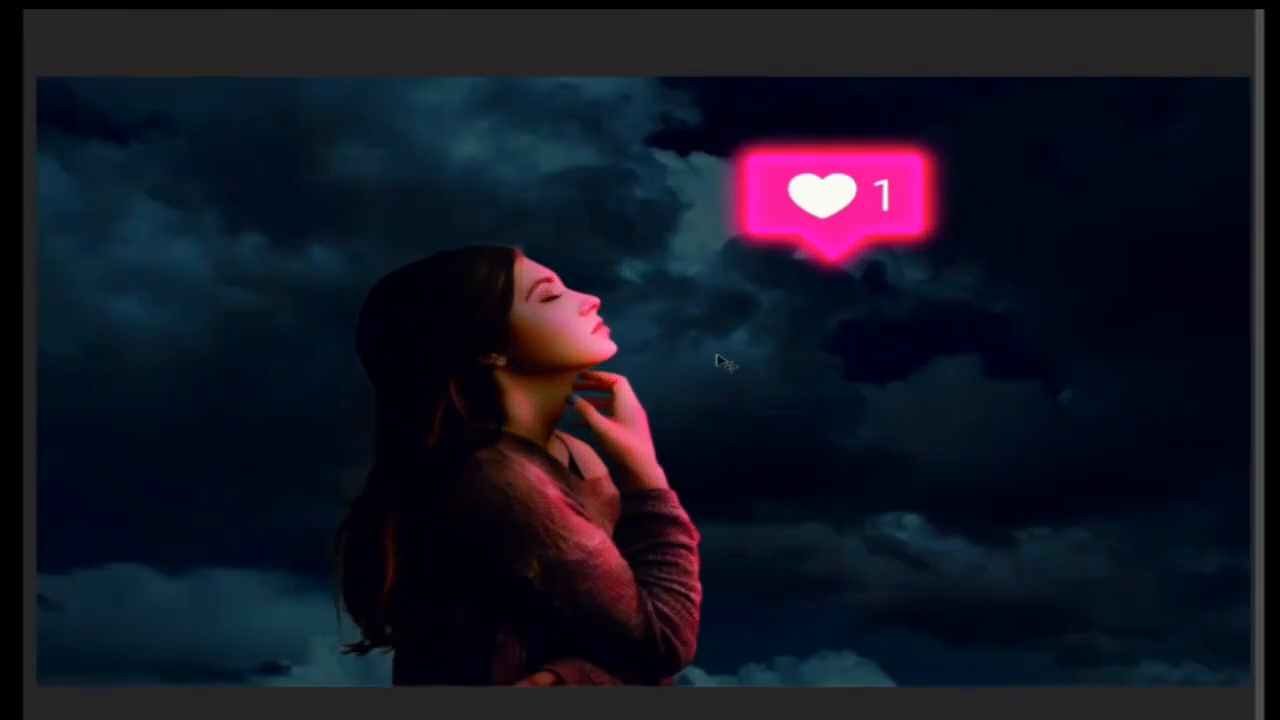